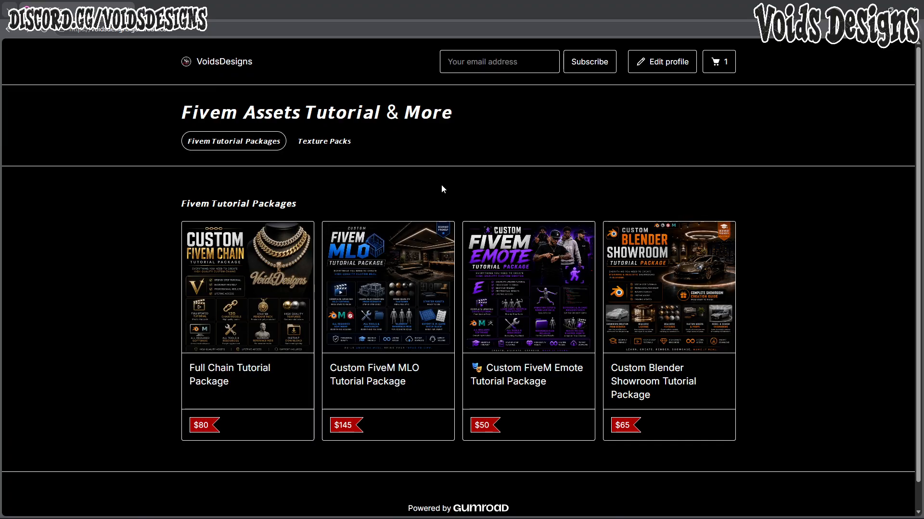
- Review the Full Chain Tutorial Package product page and its contents list, and return to the store listing
click(231, 289)
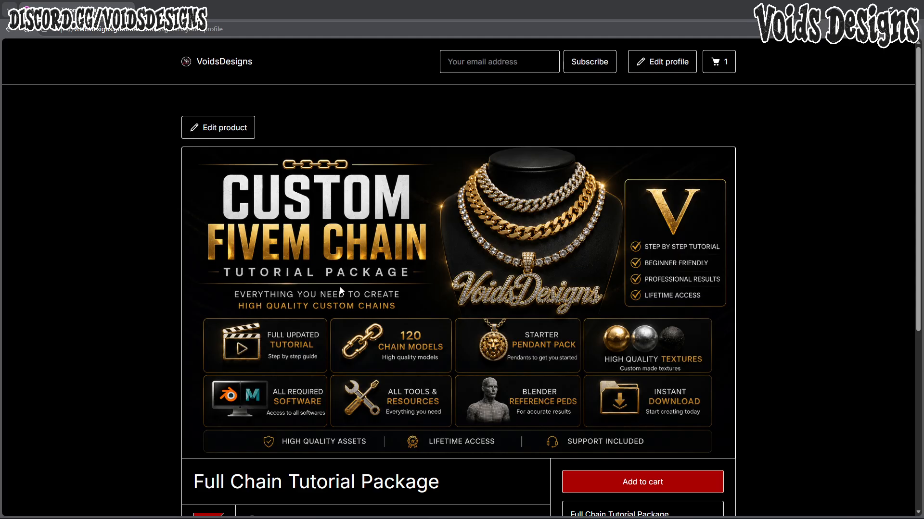
scroll(235, 270, down, 2)
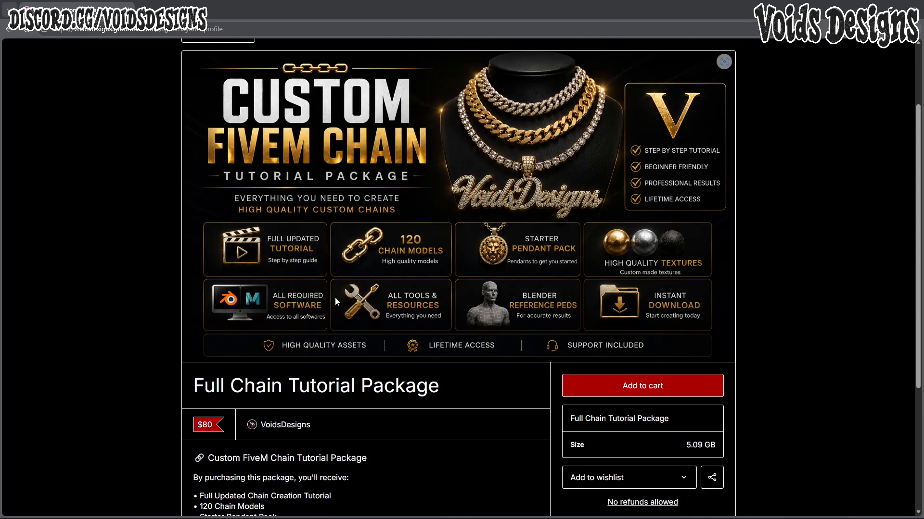
scroll(335, 297, down, 2)
scroll(174, 365, down, 1)
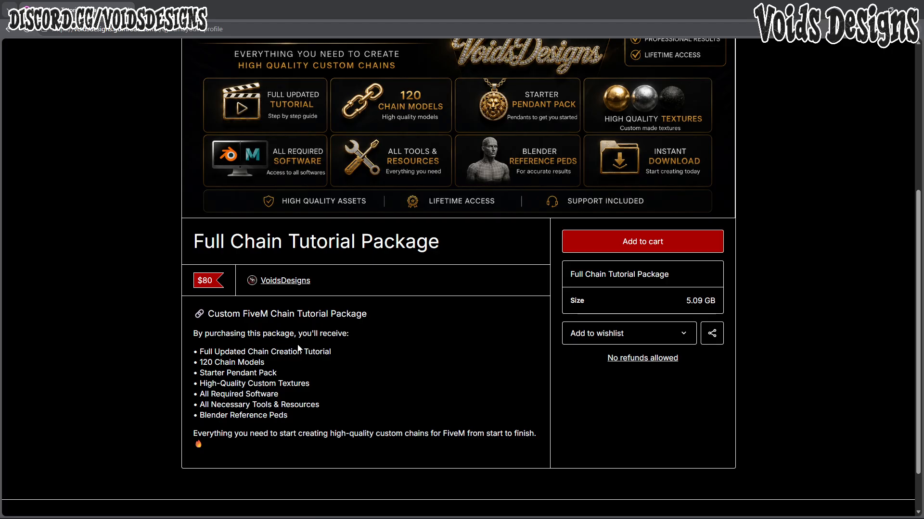
key(alt+Left)
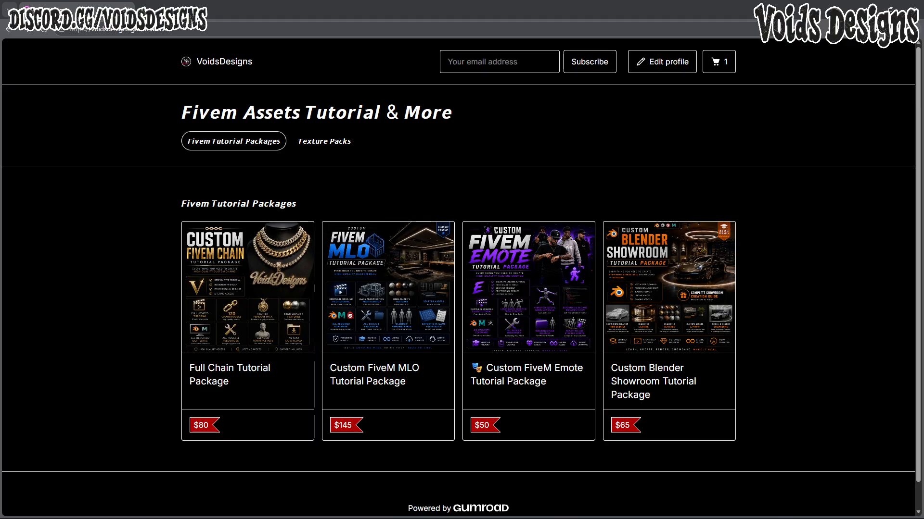
- Switch to Discord and browse the server's jewelry channels, including chain-packs, ring-models, chain-models and 150-reviews
drag(339, 0, 348, 40)
scroll(116, 231, down, 15)
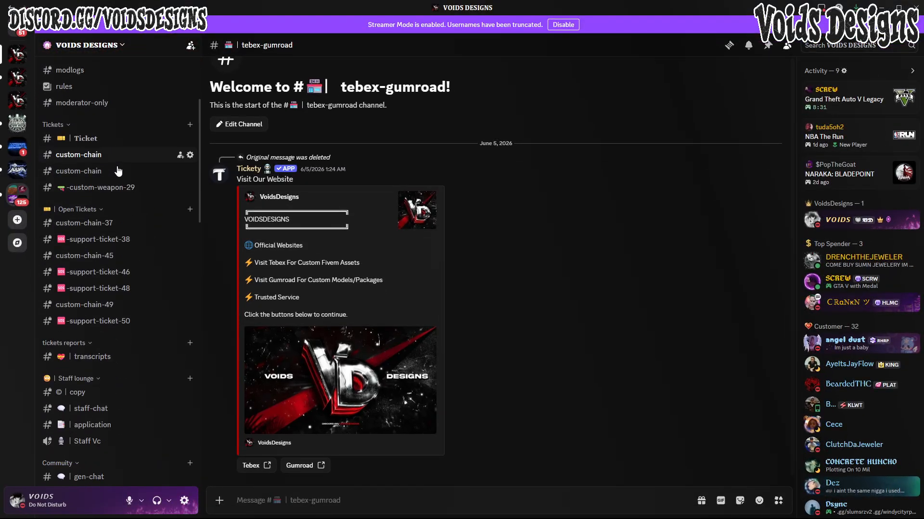
scroll(111, 241, down, 5)
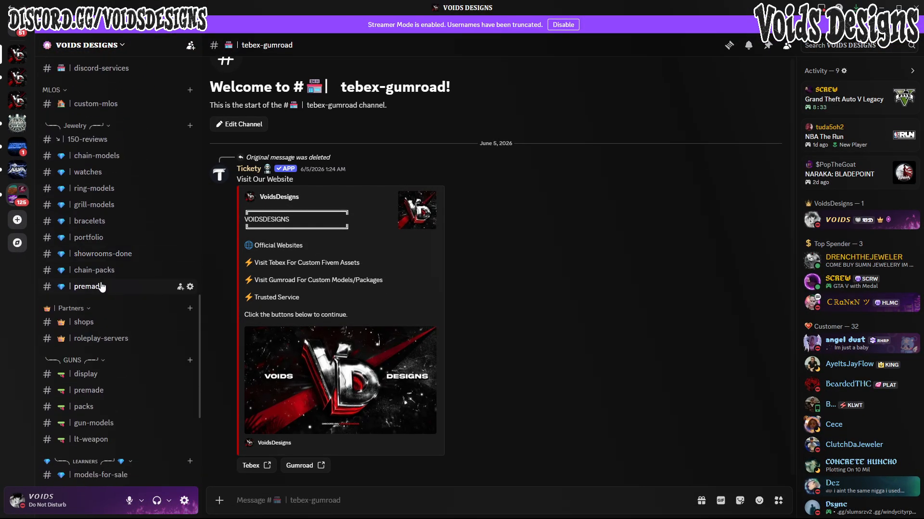
click(96, 269)
click(109, 188)
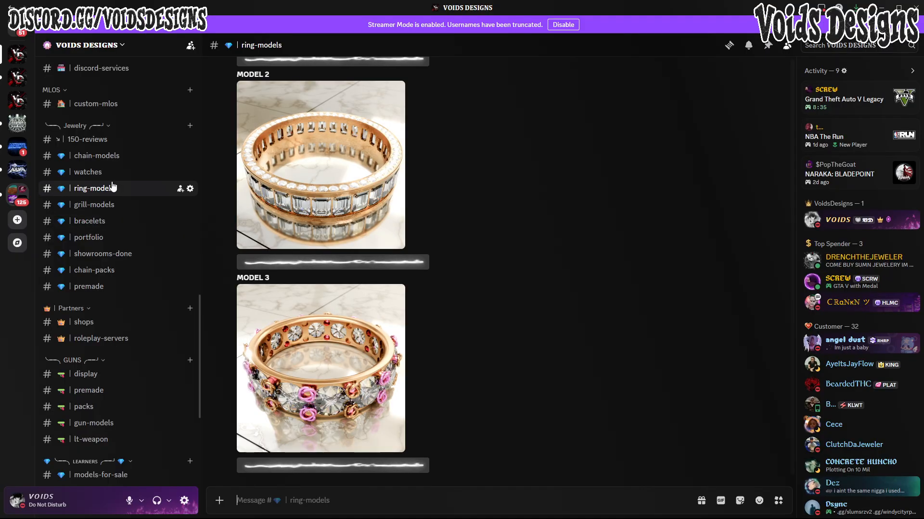
click(109, 156)
click(105, 139)
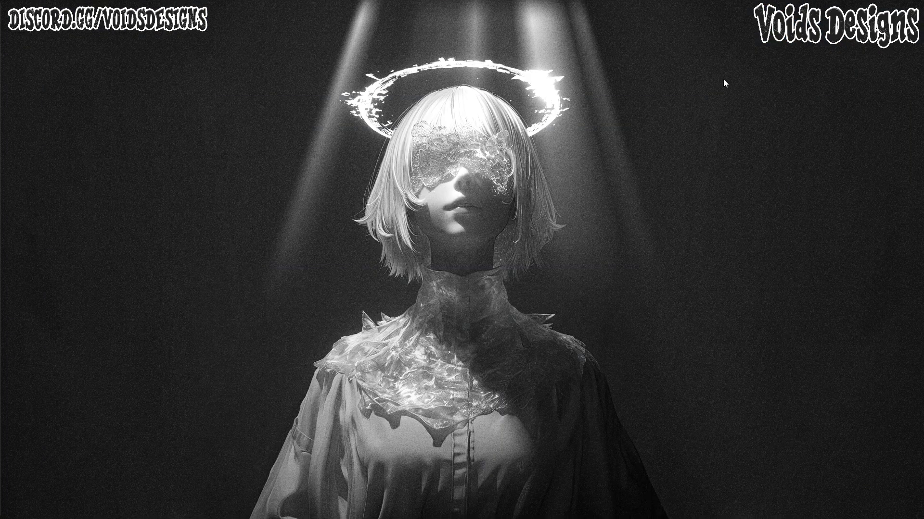
- Launch Blender 4.2 and dismiss the splash screen and the Blendkit discount notice
mouse_move(425, 509)
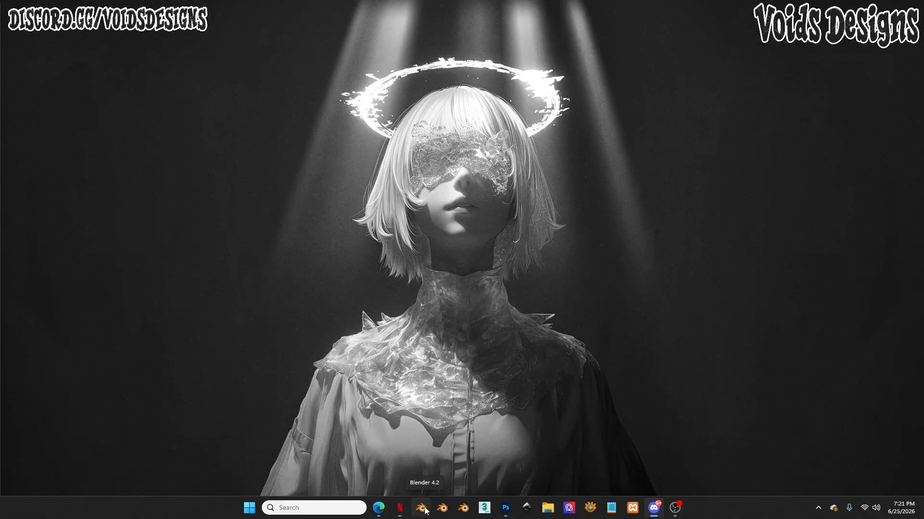
click(422, 509)
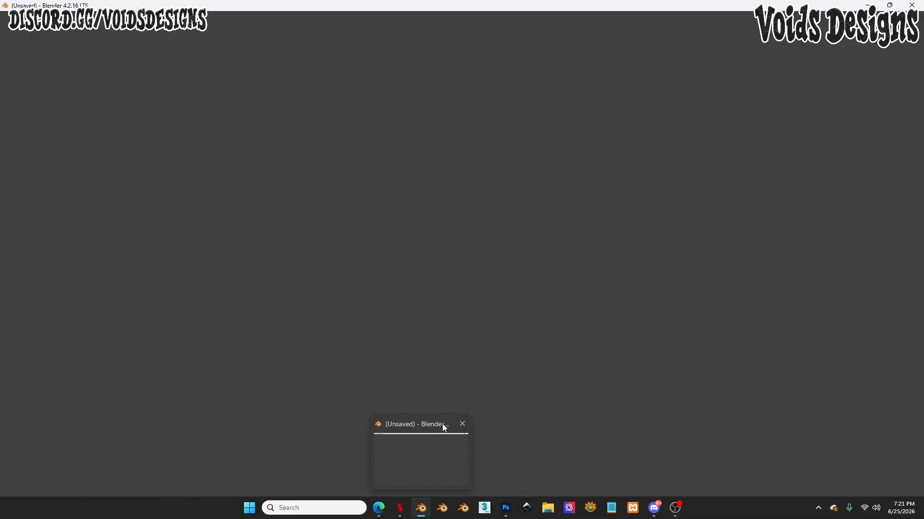
click(279, 110)
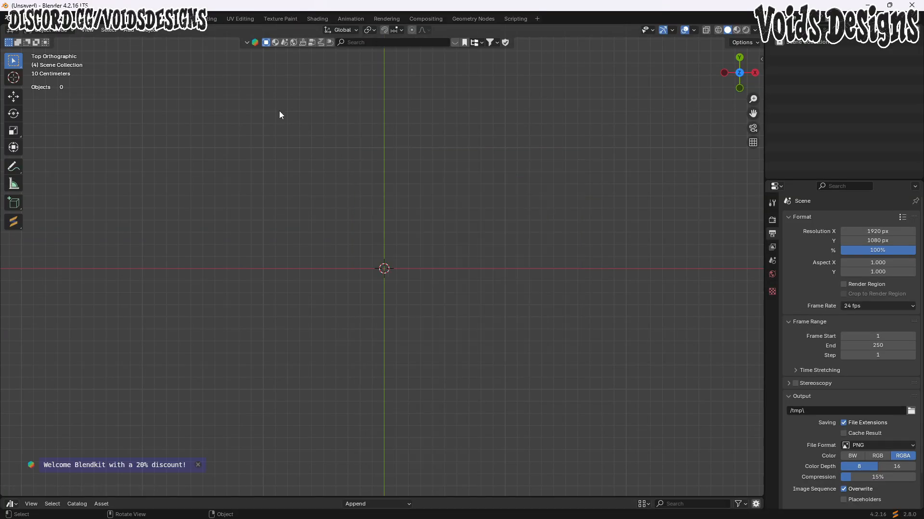
click(202, 465)
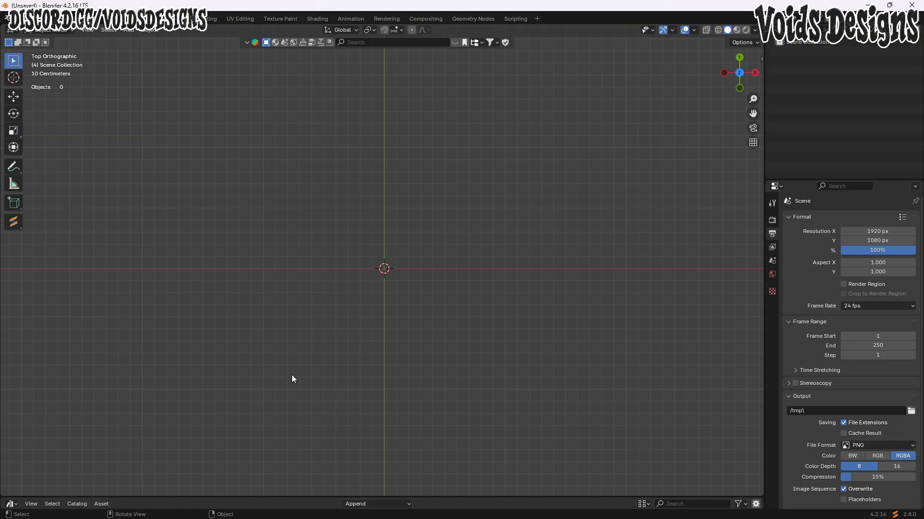
- Switch to Photoshop and delete the DISCORD.GG/VOIDSDESIGNS text artwork from the open document
mouse_move(478, 505)
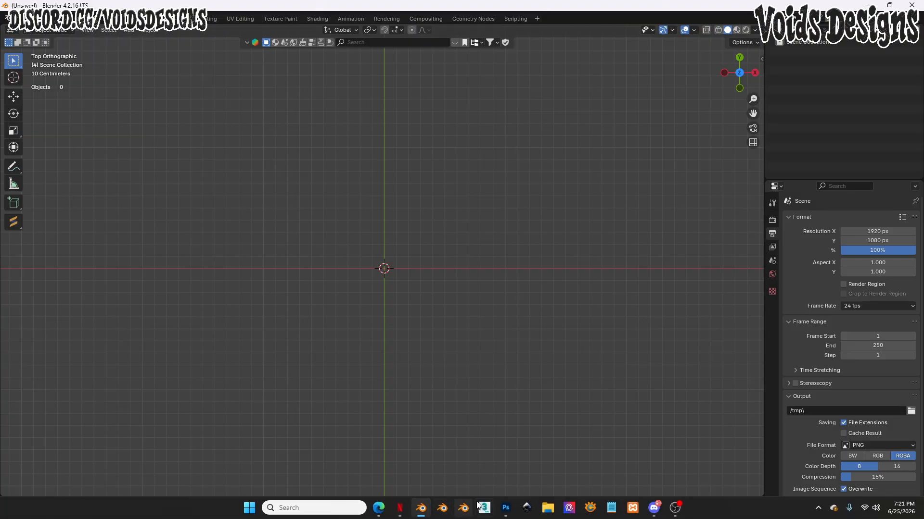
click(505, 507)
drag(235, 189, 504, 377)
key(Delete)
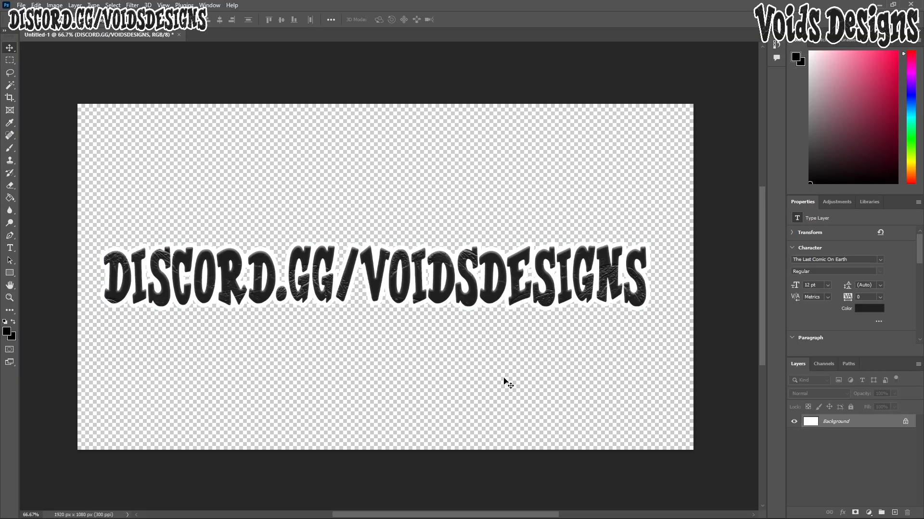
- Create a new document 2048 px wide and 2048 px high at 300 pixels/inch with a white background
click(7, 21)
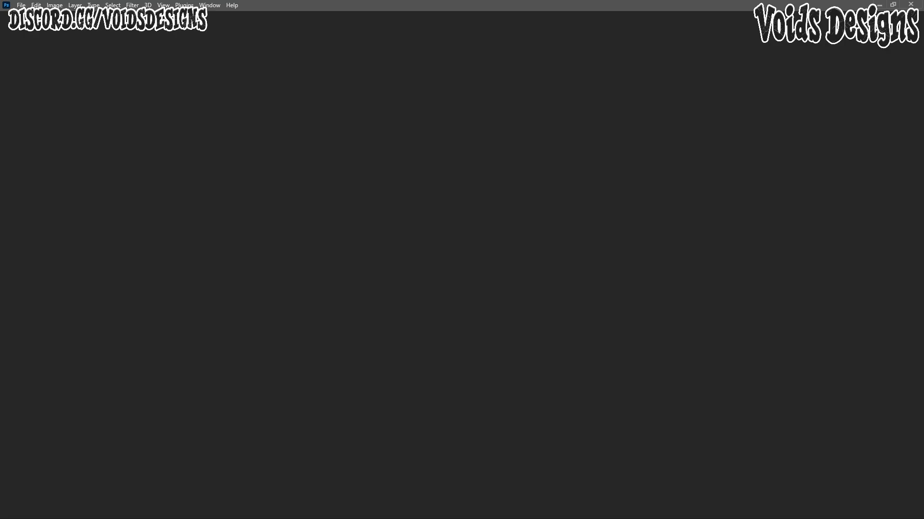
click(31, 69)
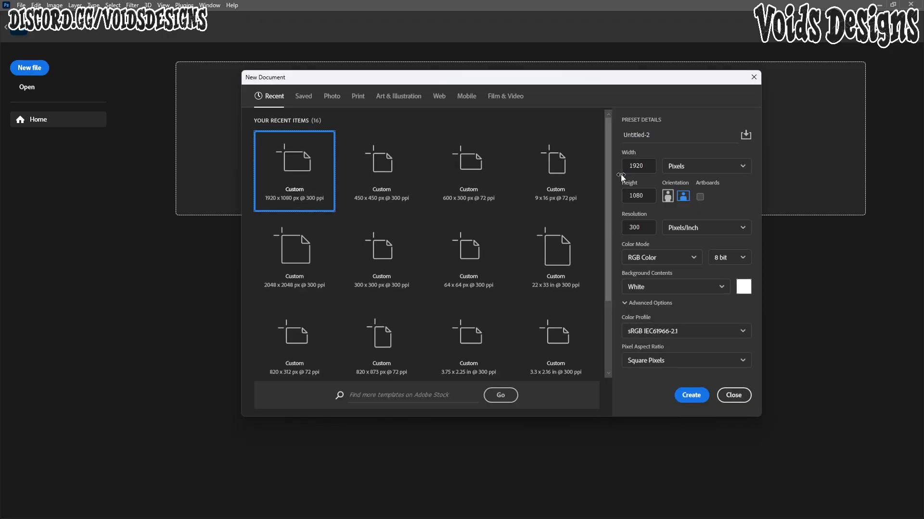
double_click(638, 165)
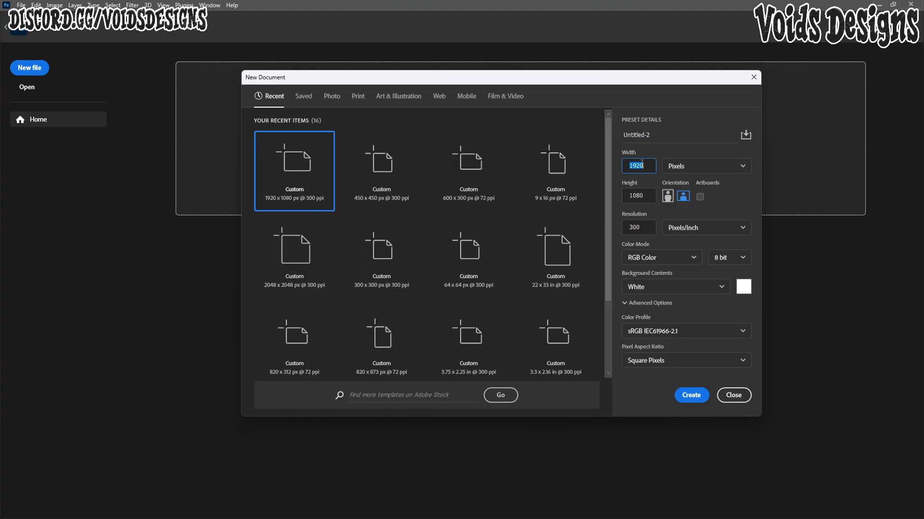
text(2)
drag(655, 168, 630, 163)
key(ctrl+c)
double_click(646, 197)
key(ctrl+v)
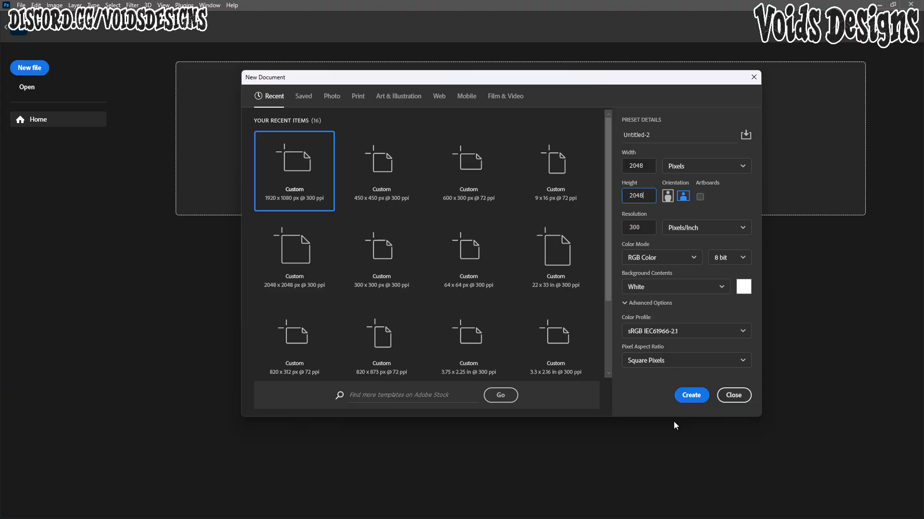
click(690, 396)
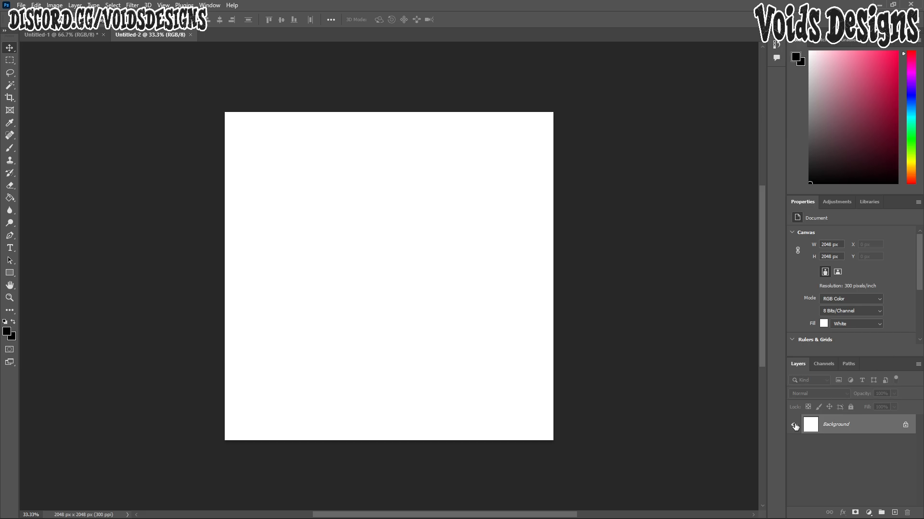
- Add a horizontal text box reading "Voids" near the canvas's upper-left corner
click(10, 249)
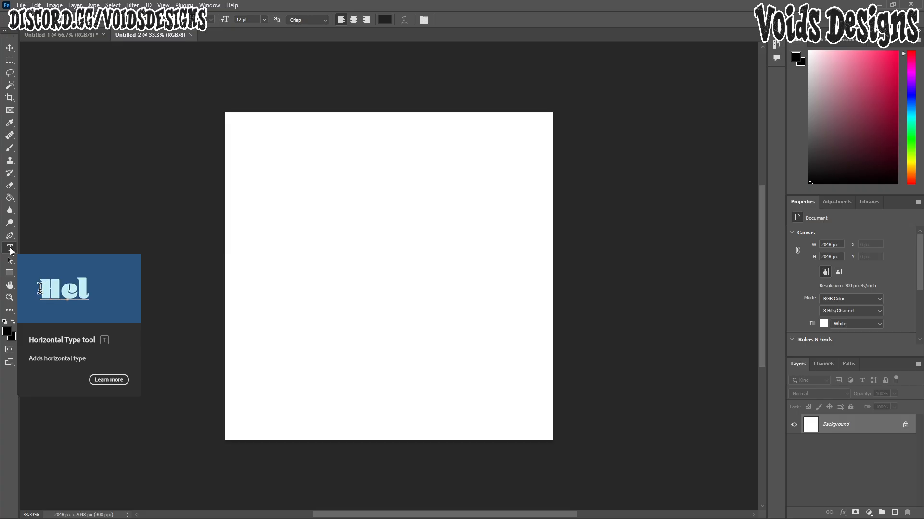
drag(242, 140, 304, 154)
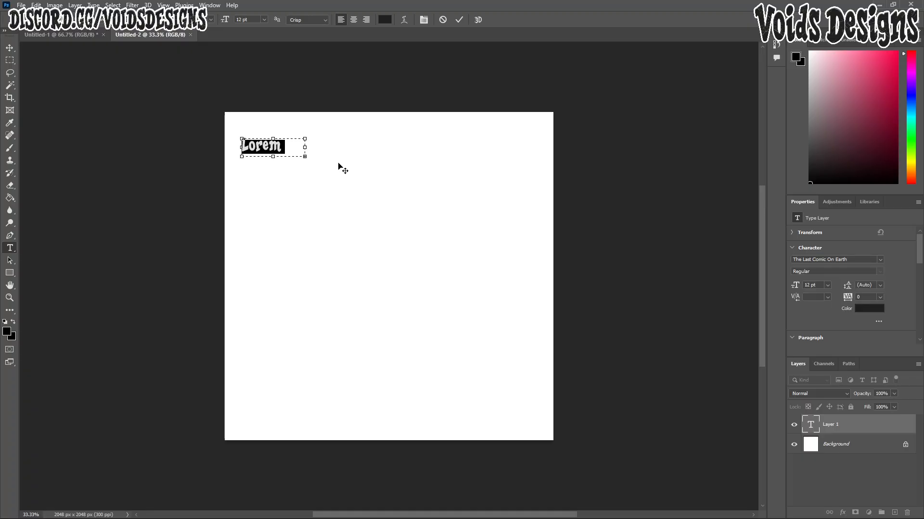
text(Voids)
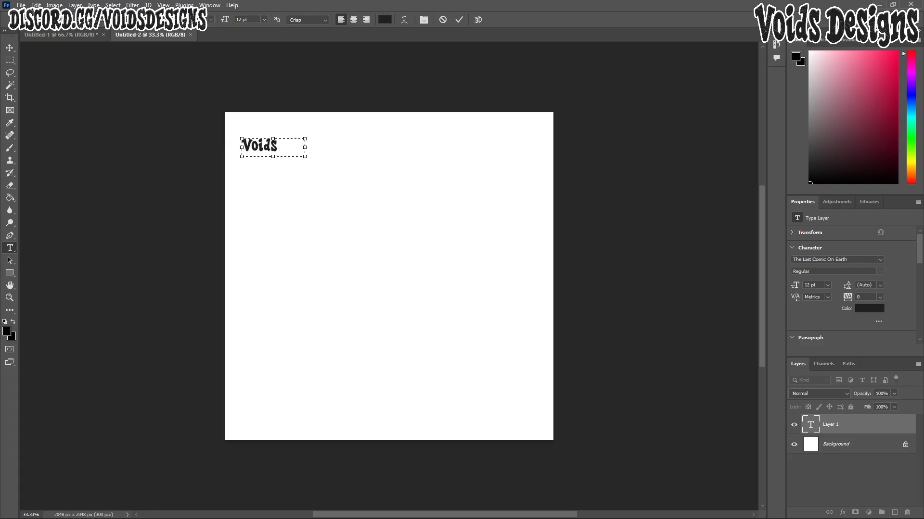
click(10, 48)
- Enlarge the "Voids" text to about 48.5 pt and place it in the upper middle of the canvas
drag(305, 150, 403, 150)
click(9, 48)
double_click(319, 139)
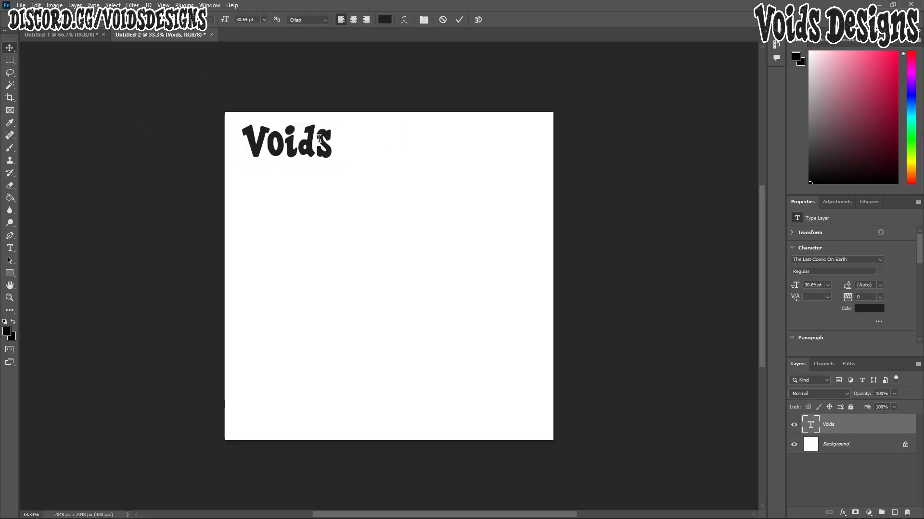
drag(404, 150, 430, 168)
click(9, 48)
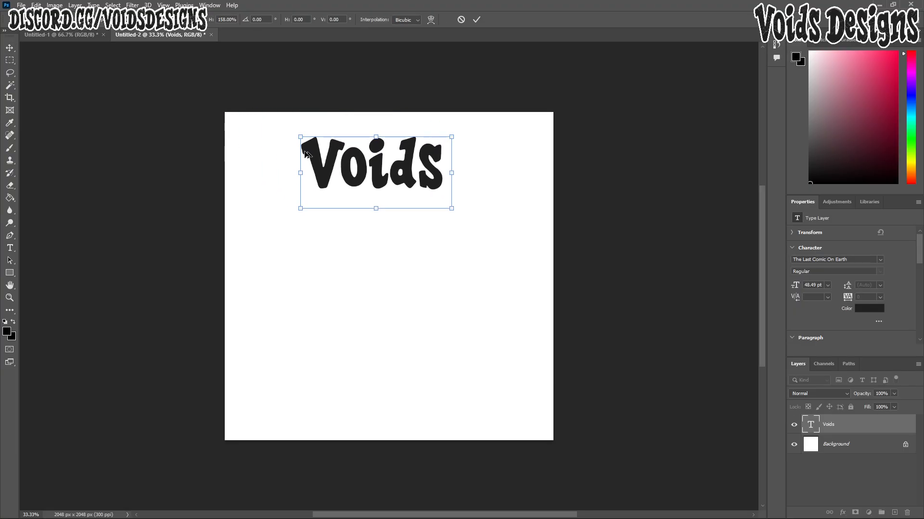
click(8, 49)
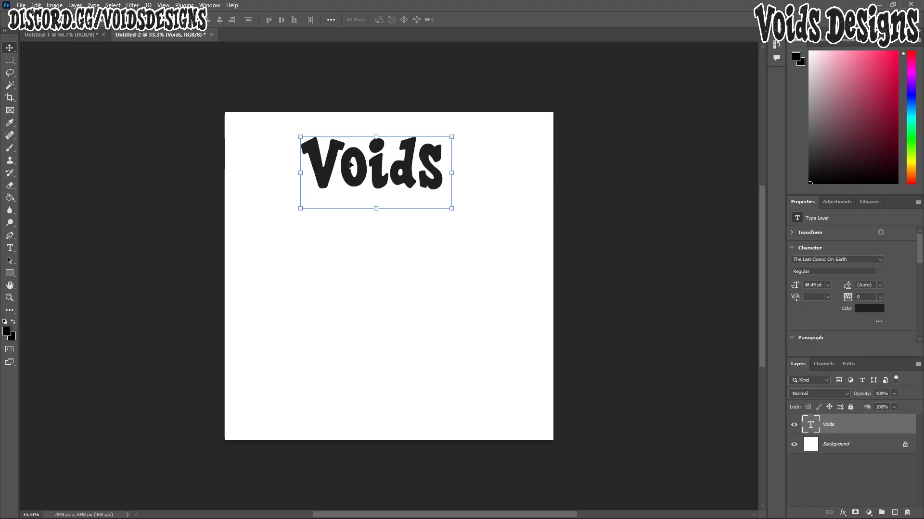
- Change the font of the "Voids" text to Gecko Lunch
double_click(371, 164)
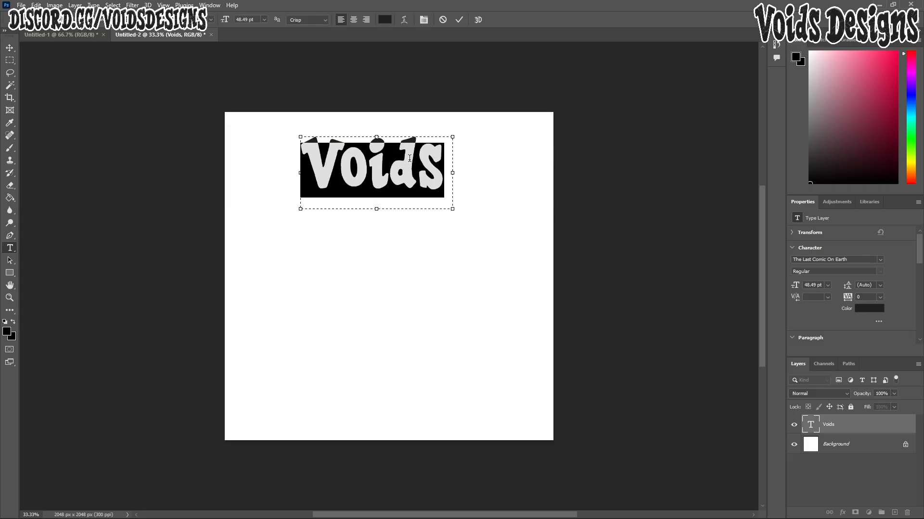
click(816, 260)
click(880, 261)
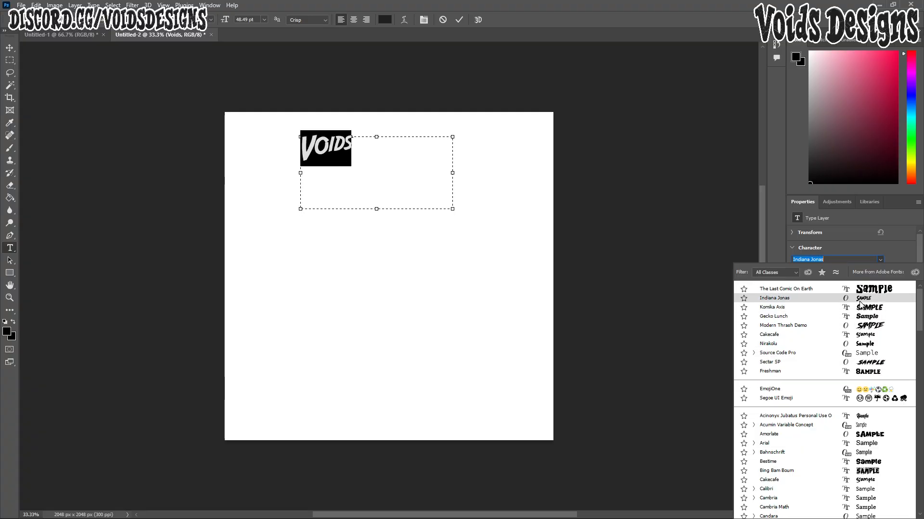
click(861, 317)
click(404, 150)
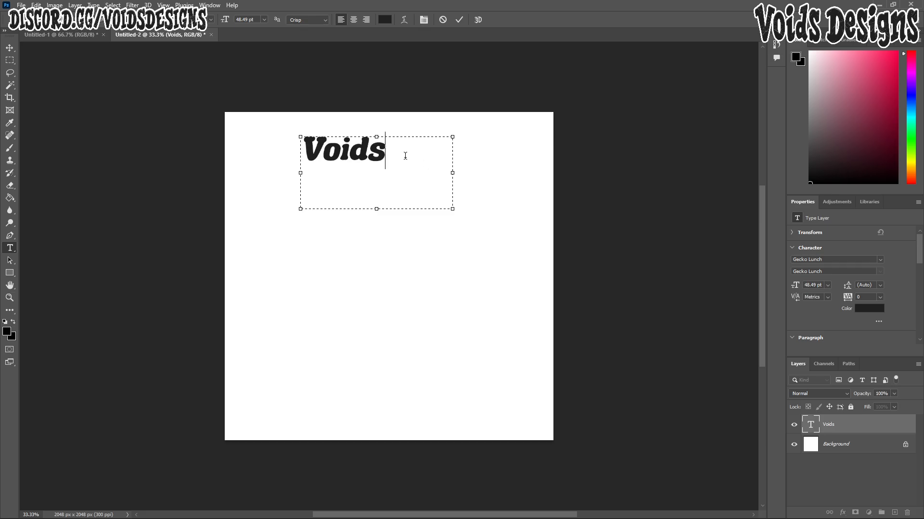
- Fit the text box around "Voids", scale it up to about 103 pt and position it across the upper canvas
drag(452, 173, 389, 172)
drag(349, 204, 492, 145)
click(10, 47)
drag(418, 152, 406, 181)
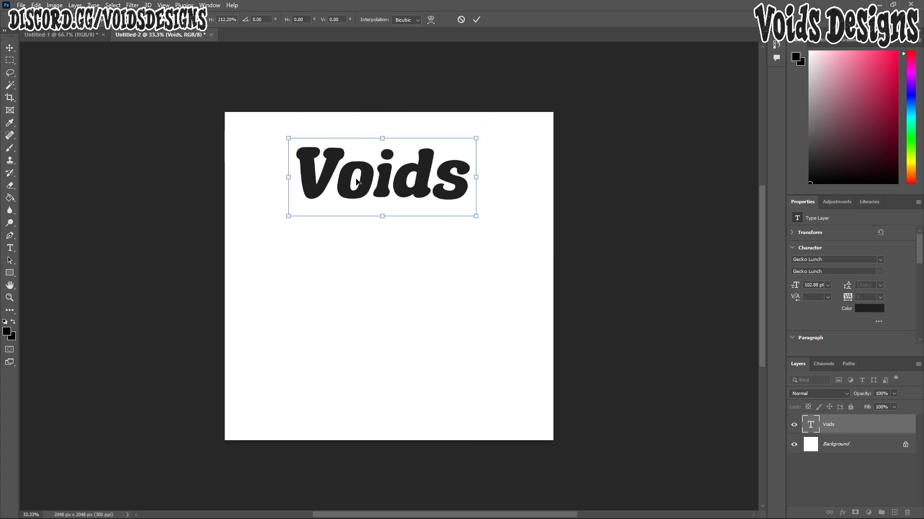
key(Return)
- Replace the text with "VOIDS" in capitals on one line and move it close to the canvas's top edge
double_click(368, 180)
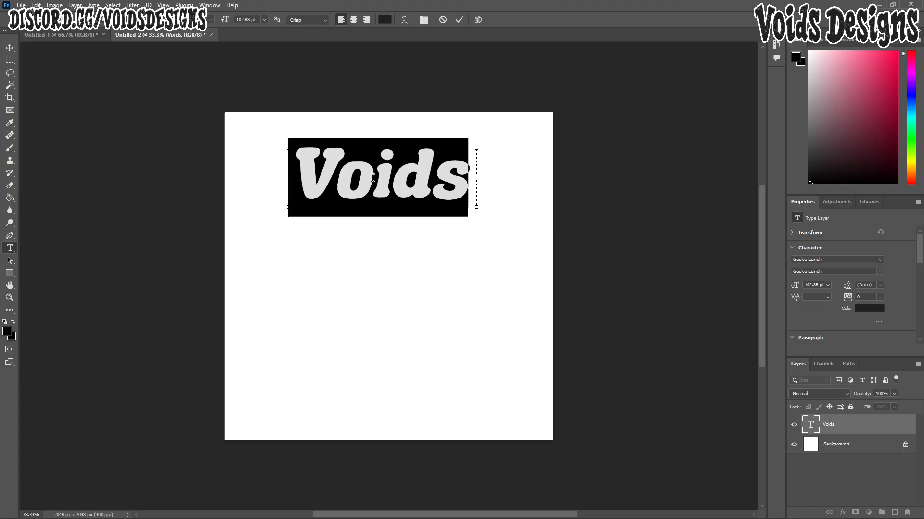
text(VOID)
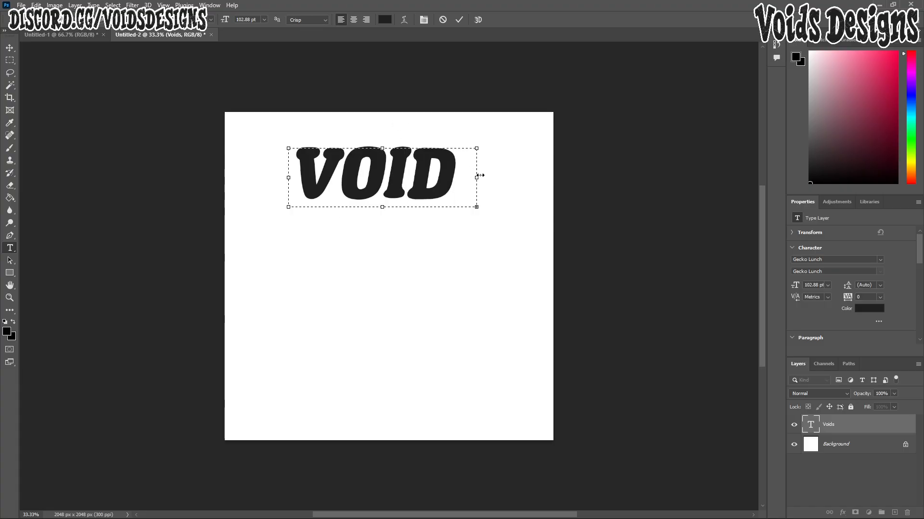
text(S)
click(9, 48)
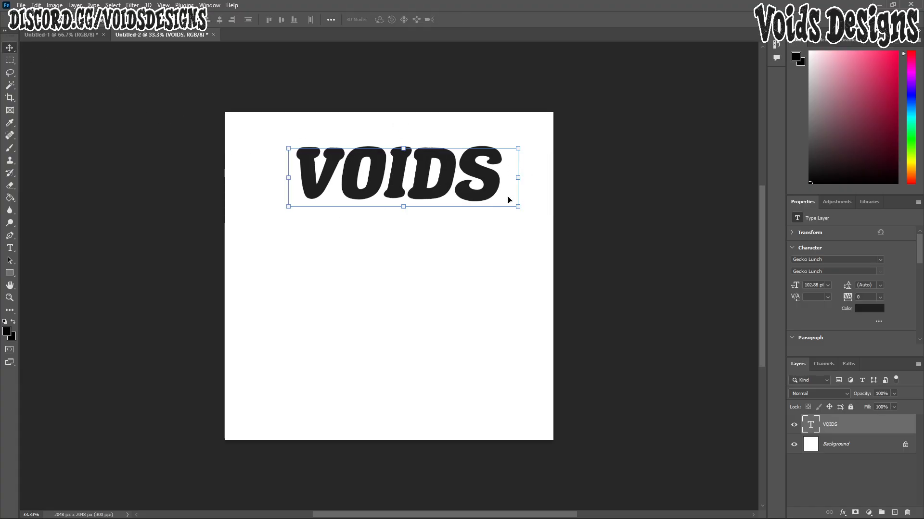
drag(457, 176, 434, 152)
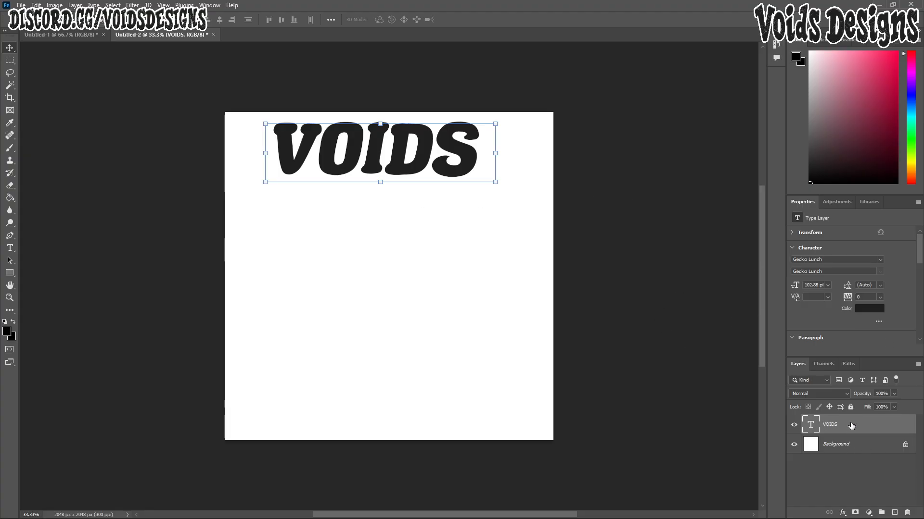
- Duplicate the VOIDS text layer and rename the copy as 2
drag(850, 425, 895, 510)
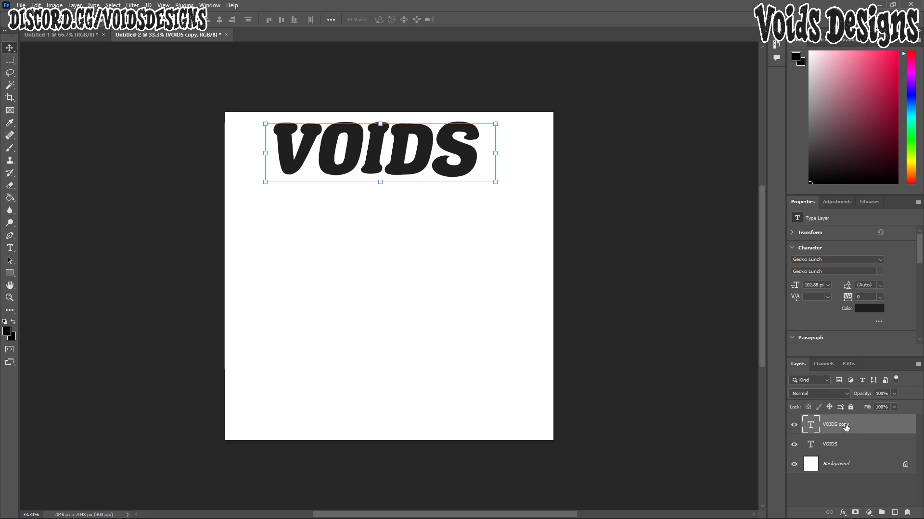
double_click(837, 424)
text(2)
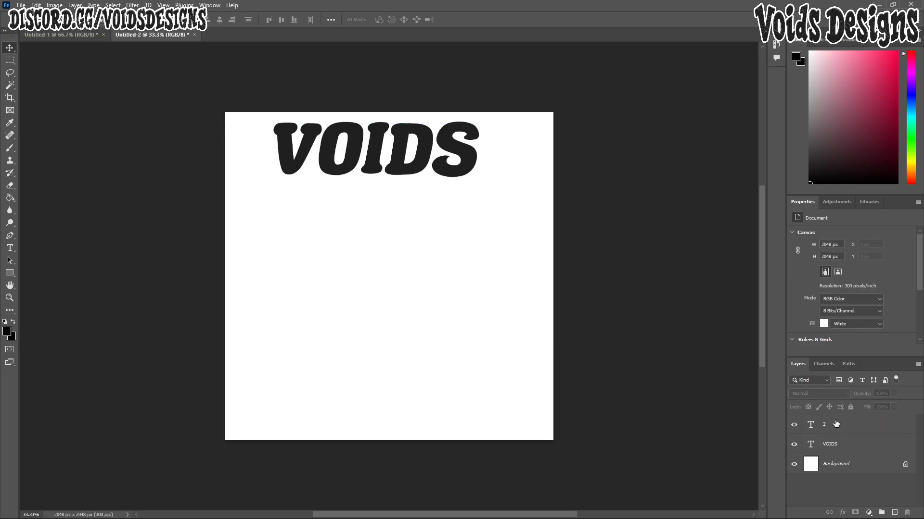
- Move text layer 2 beneath the VOIDS layer and give it an outside stroke of 29 px
drag(836, 424, 843, 454)
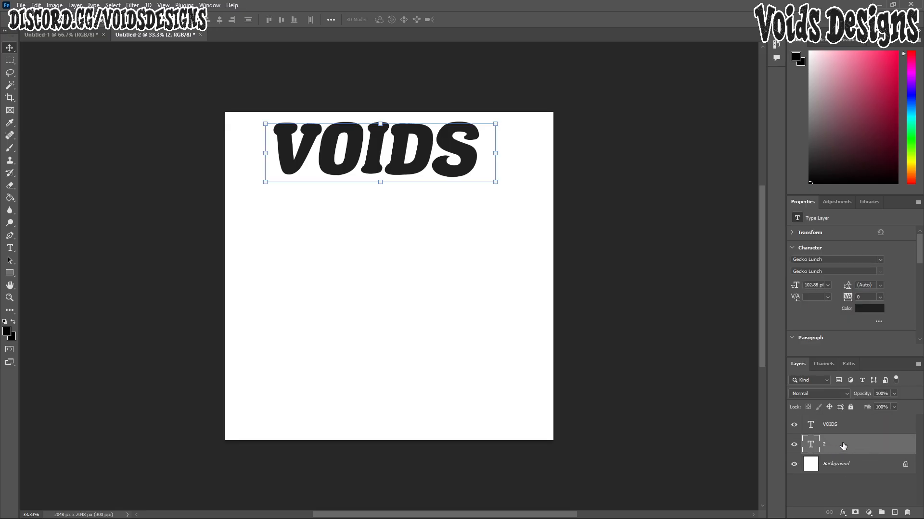
double_click(846, 445)
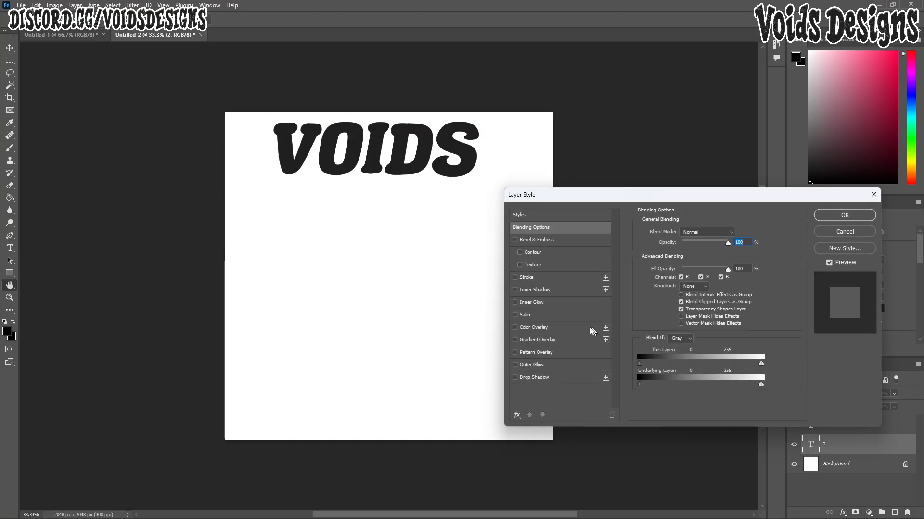
click(515, 278)
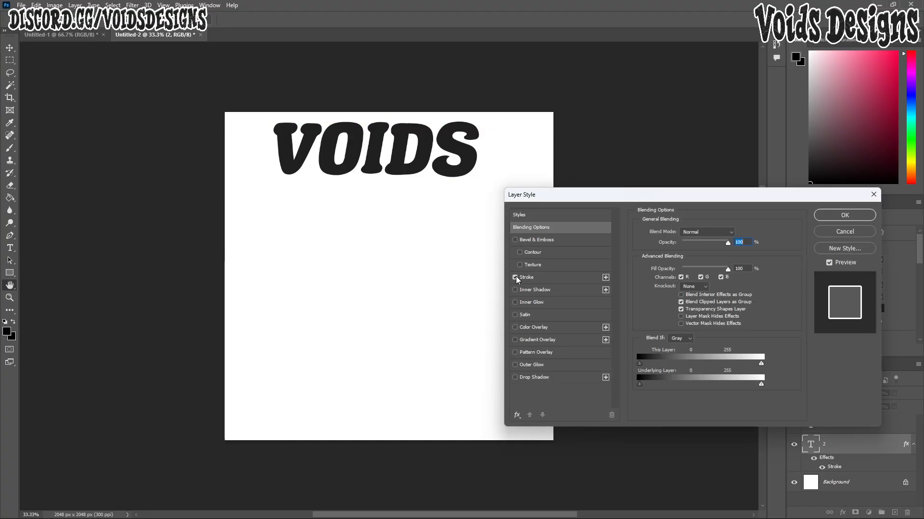
click(543, 282)
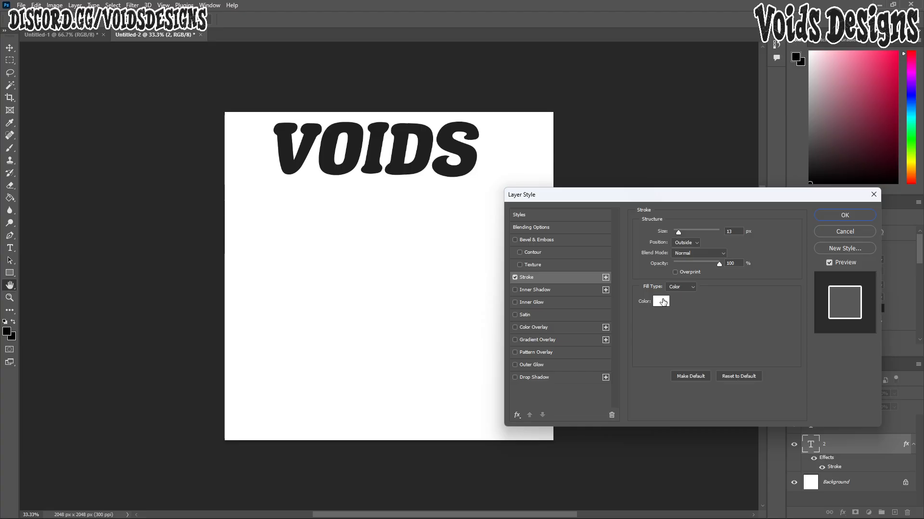
drag(680, 234, 684, 236)
double_click(731, 231)
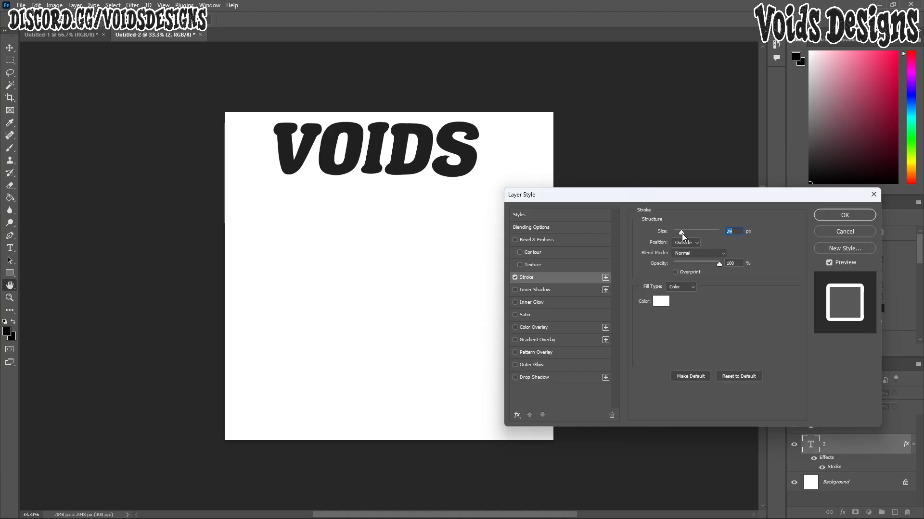
- Try layer 2's stroke in black (000000) and red (ff0000) at 51 px, and reduce its size to 29 px
click(659, 302)
text(000000)
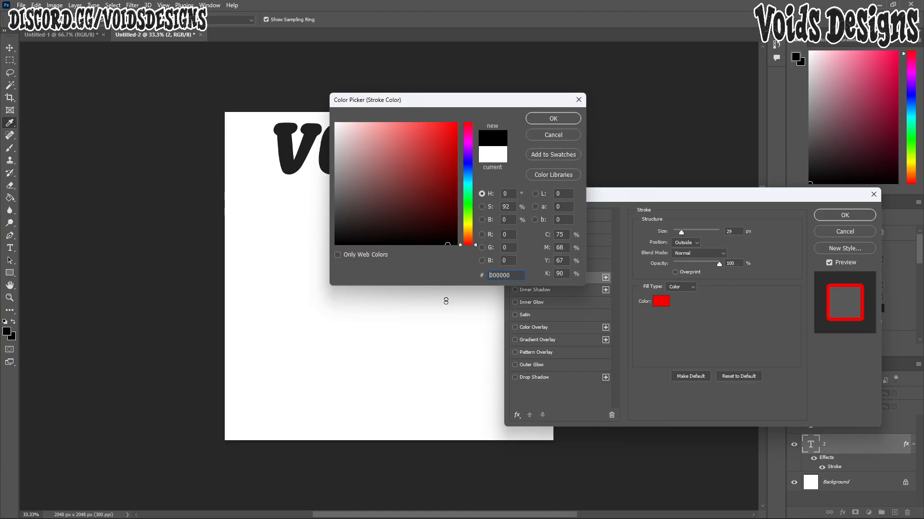
click(548, 117)
drag(684, 237, 687, 239)
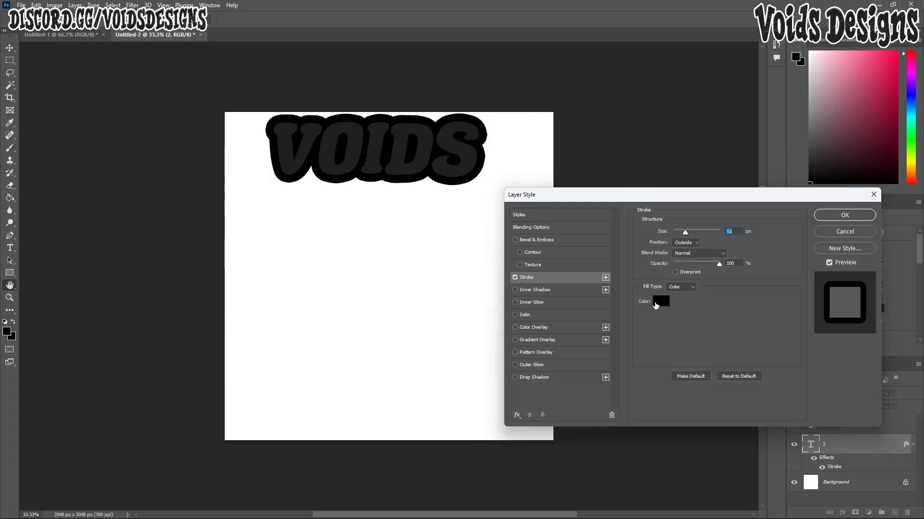
click(660, 301)
text(ff0000)
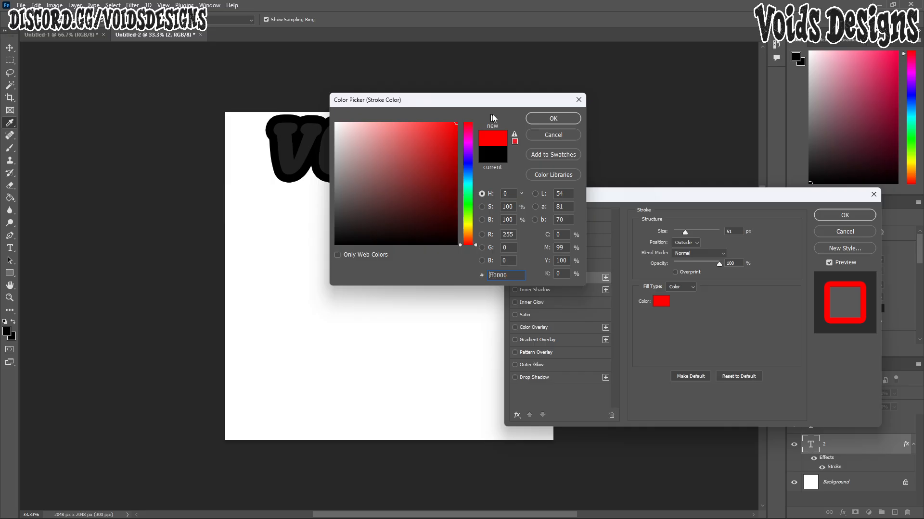
click(572, 120)
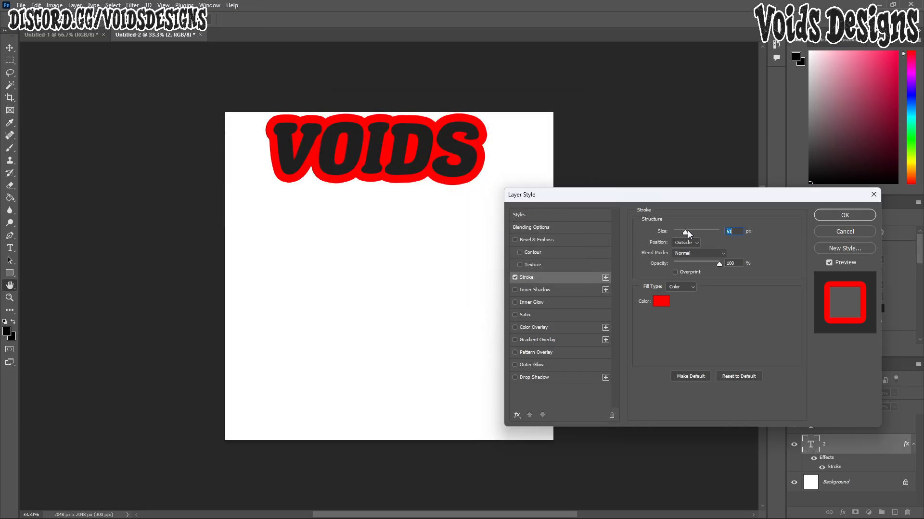
mouse_move(688, 234)
mouse_down()
mouse_move(680, 234)
mouse_move(707, 245)
mouse_move(676, 241)
mouse_move(684, 243)
mouse_up()
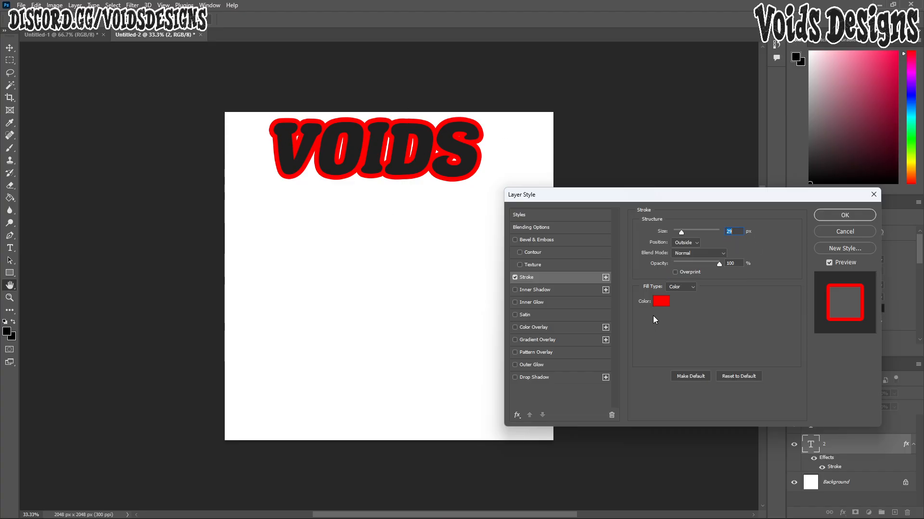
- Set layer 2's stroke colour to black (000000) and apply the layer style
click(661, 302)
click(364, 244)
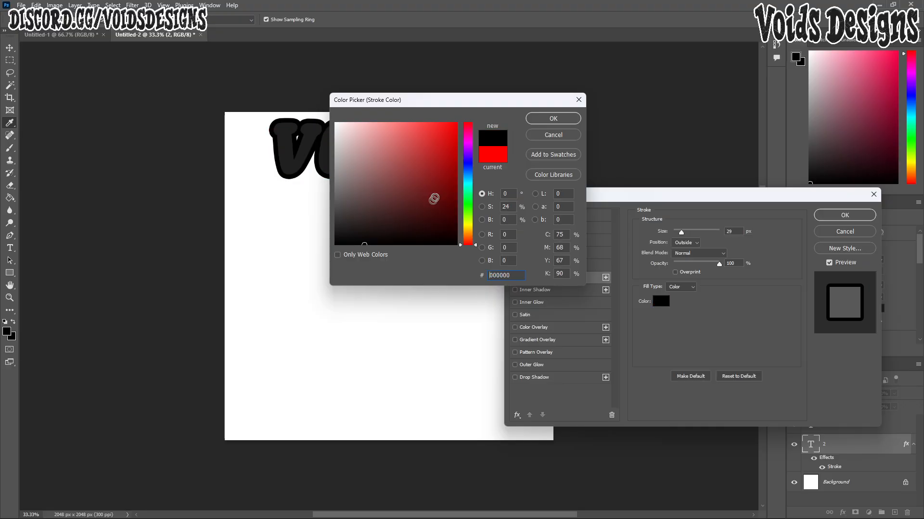
click(553, 118)
click(845, 215)
- Move the VOIDS text layer straight down to the lower part of the canvas, leaving layer 2 in place
key(v)
drag(333, 158, 333, 339)
click(391, 154)
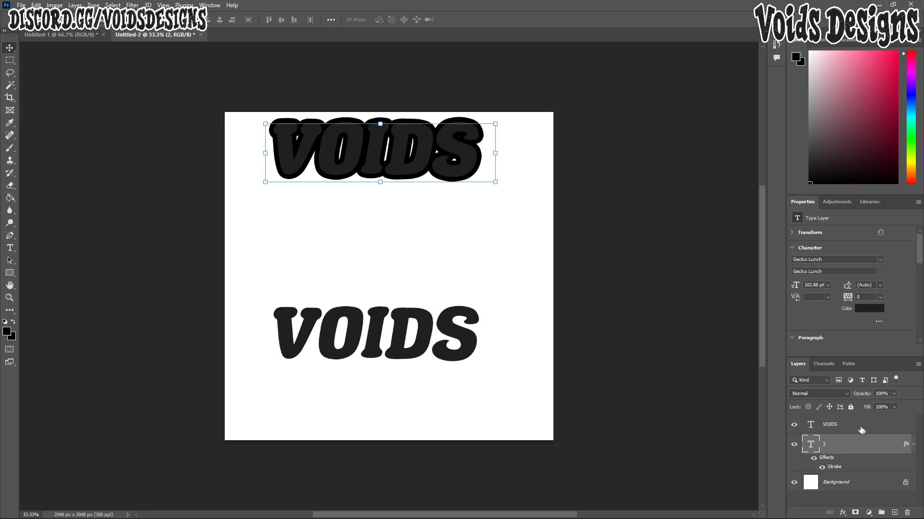
- Add a black Color Overlay in Normal mode at 100% opacity to layer 2
double_click(861, 443)
click(516, 328)
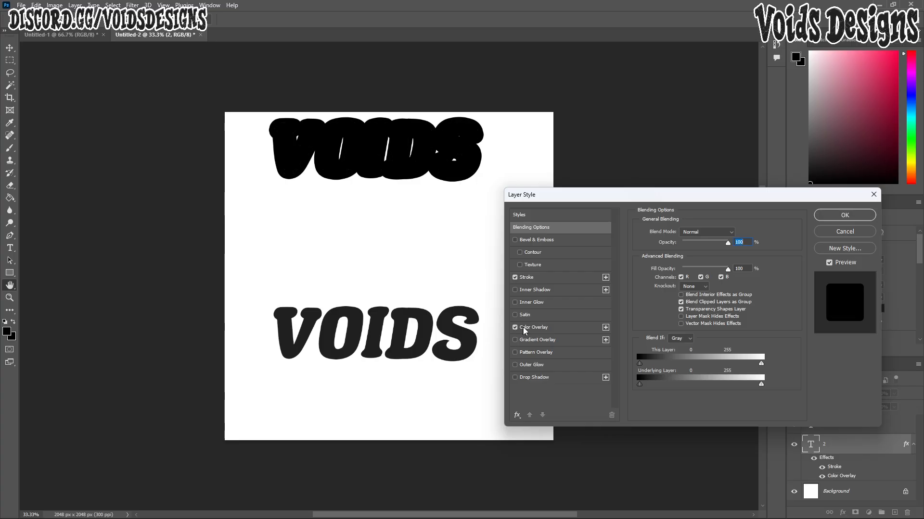
click(553, 328)
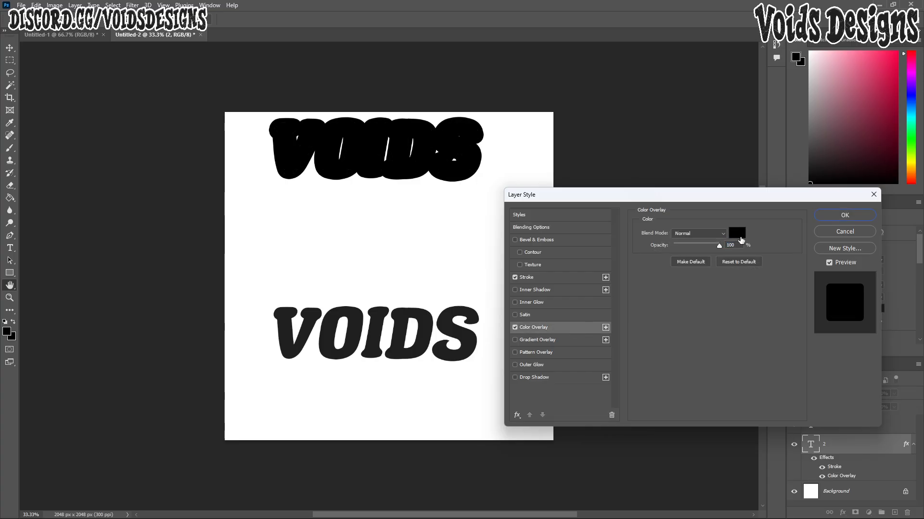
click(857, 216)
- Add a black Color Overlay to the VOIDS layer and collapse the effects lists of both text layers
click(909, 431)
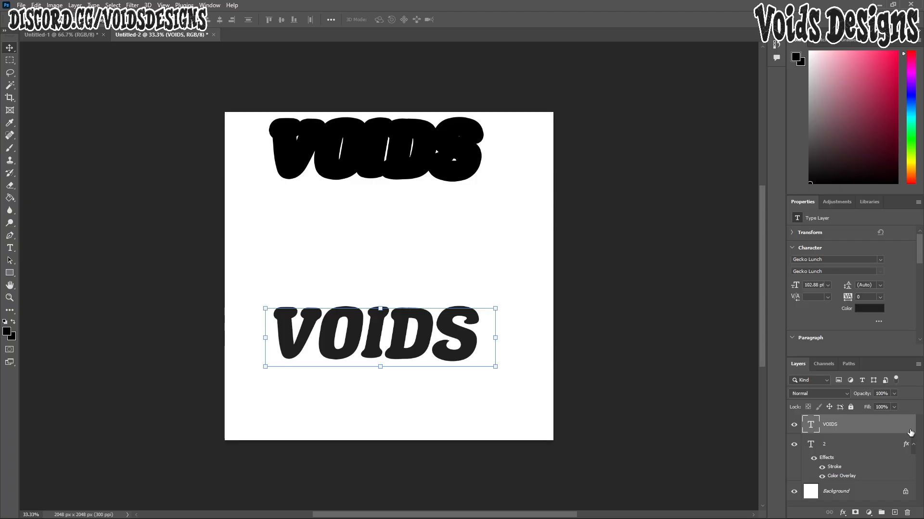
double_click(888, 424)
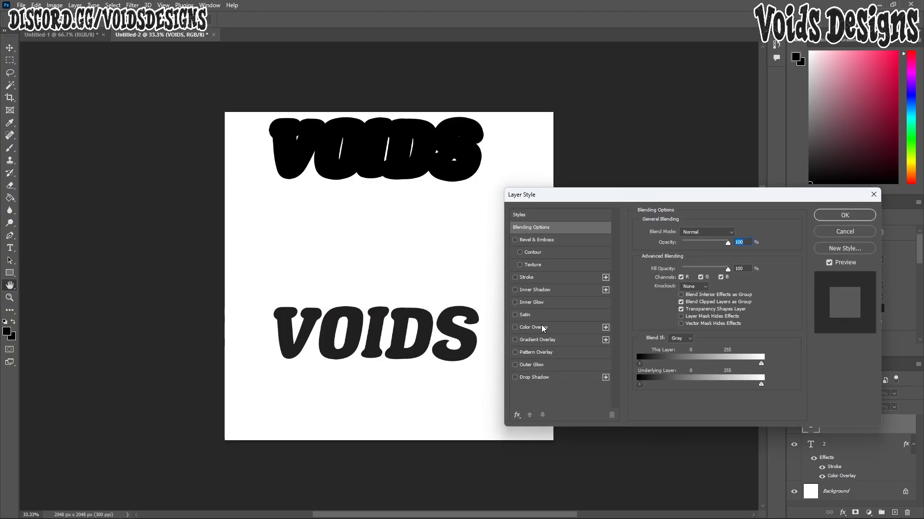
click(543, 328)
click(845, 216)
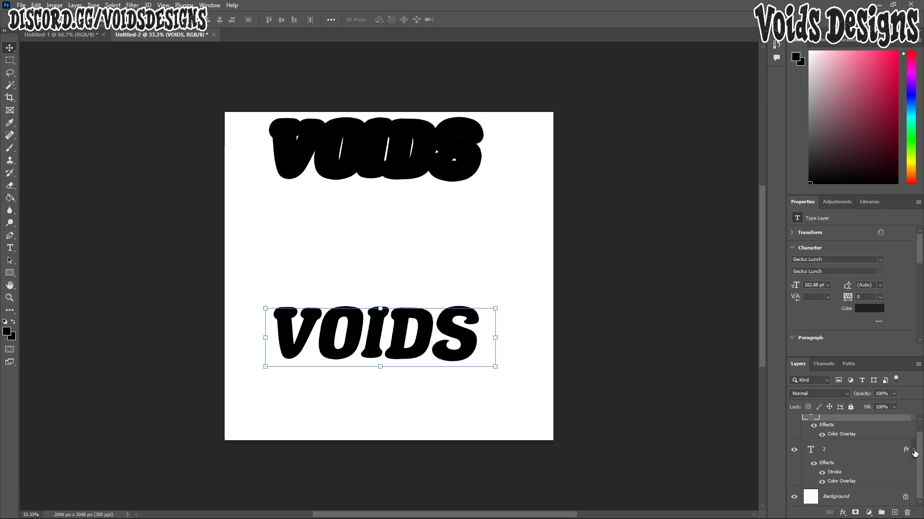
click(914, 450)
click(913, 424)
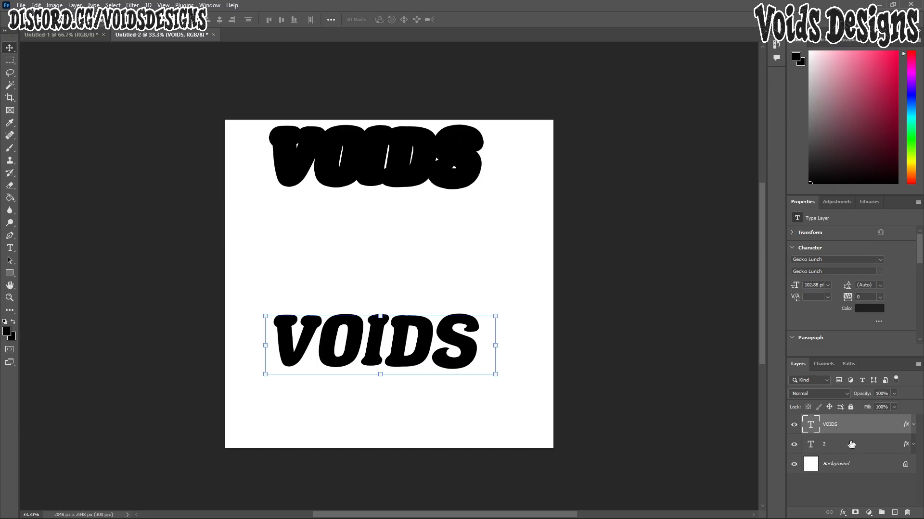
- Duplicate layer 2 directly beneath itself and rename the copy as 3
click(839, 445)
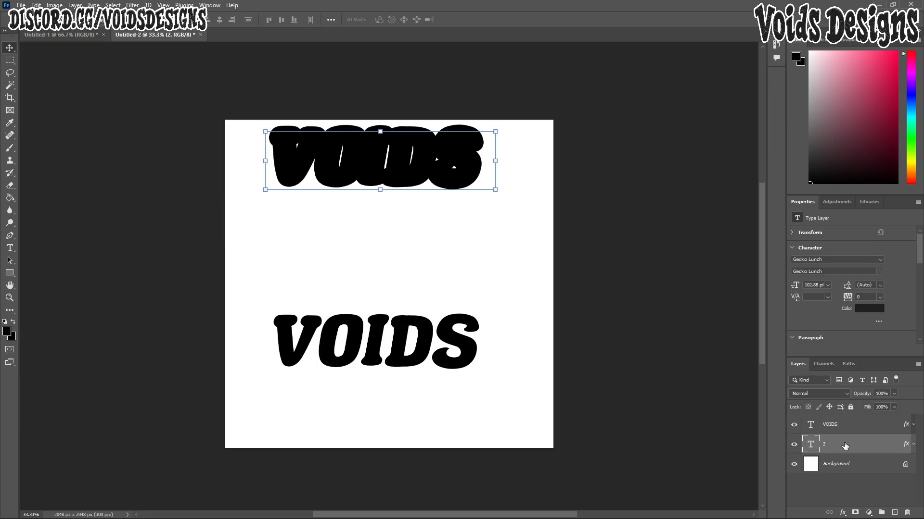
drag(845, 446, 833, 474)
double_click(838, 448)
text(3)
key(Return)
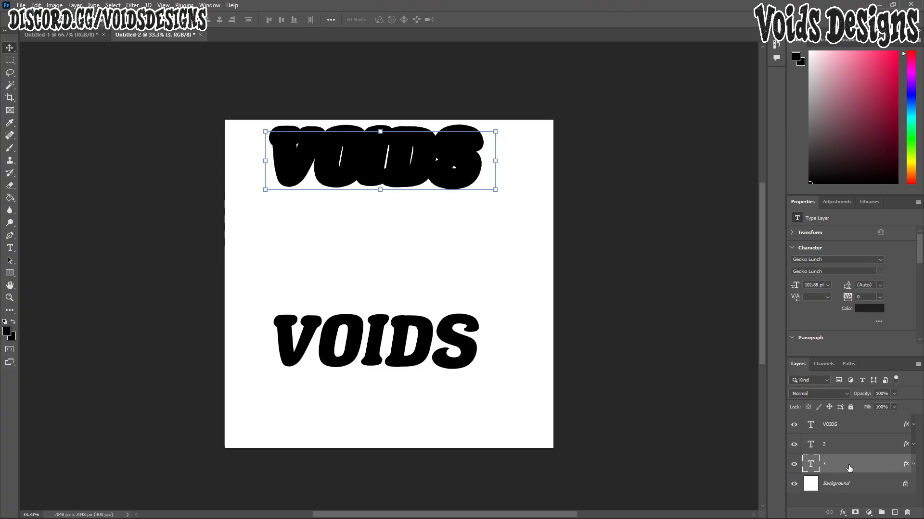
- Colour layer 3's stroke red (ff0000) and widen it to 76 px
double_click(851, 471)
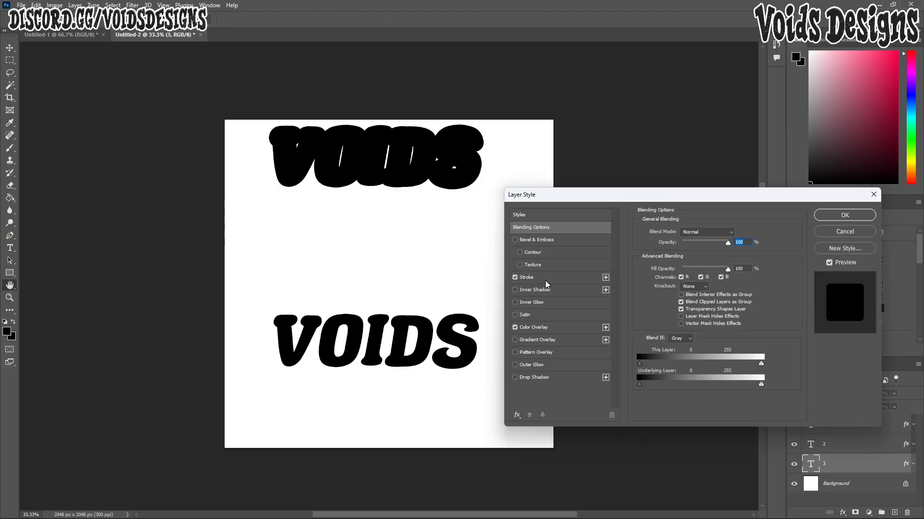
click(544, 279)
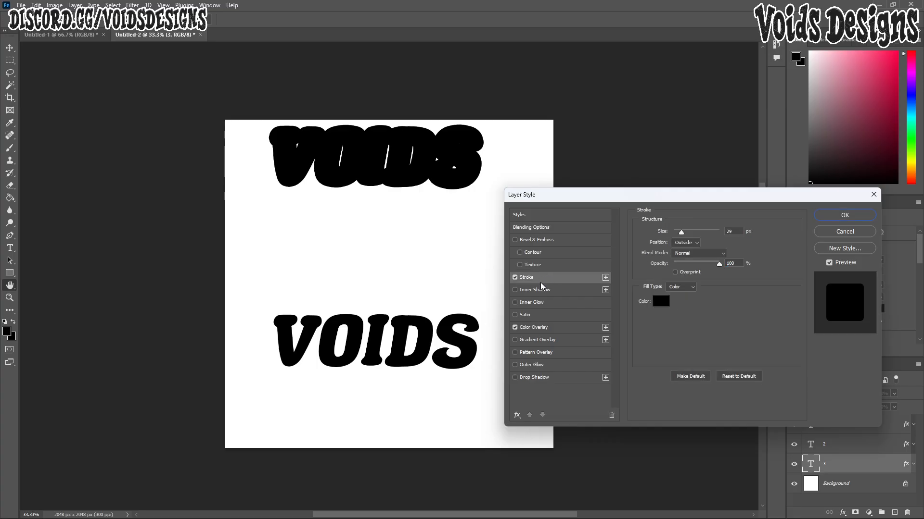
click(662, 301)
text(ff0000)
click(553, 120)
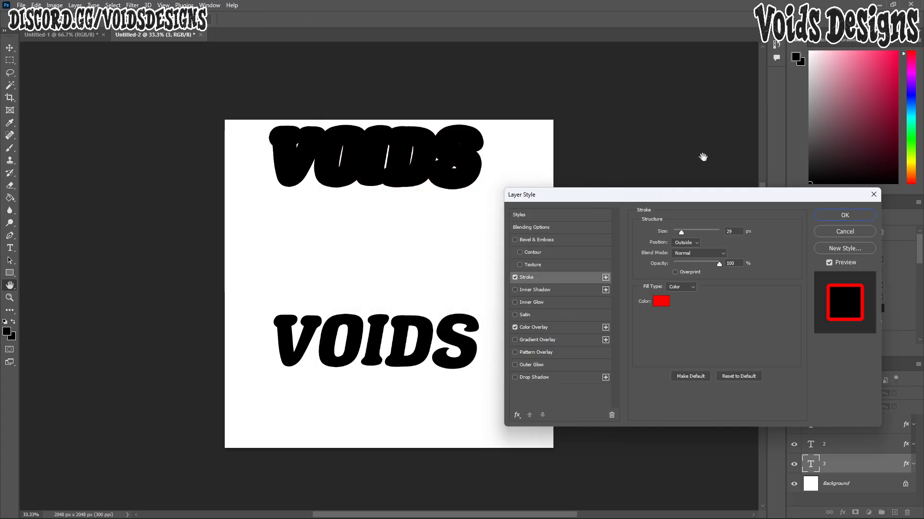
drag(680, 230, 690, 231)
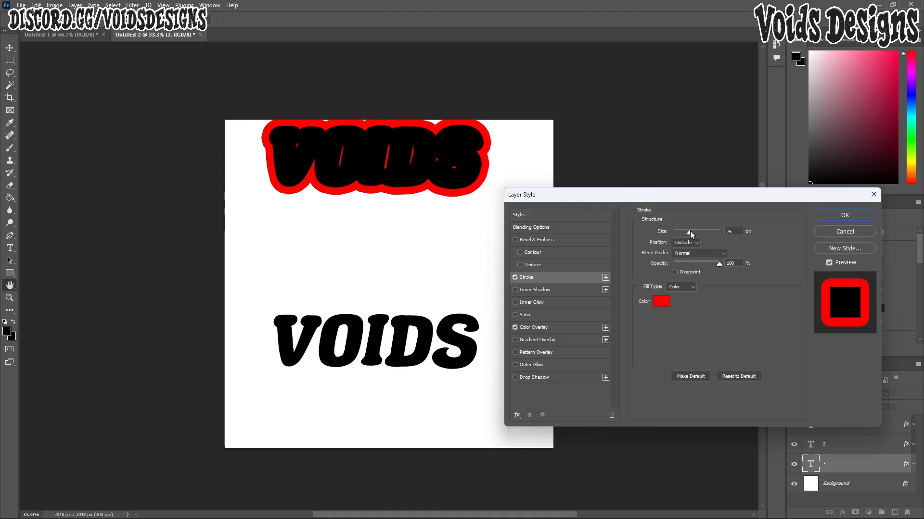
- Set layer 3's stroke colour to black (000000) and apply the layer style
click(662, 301)
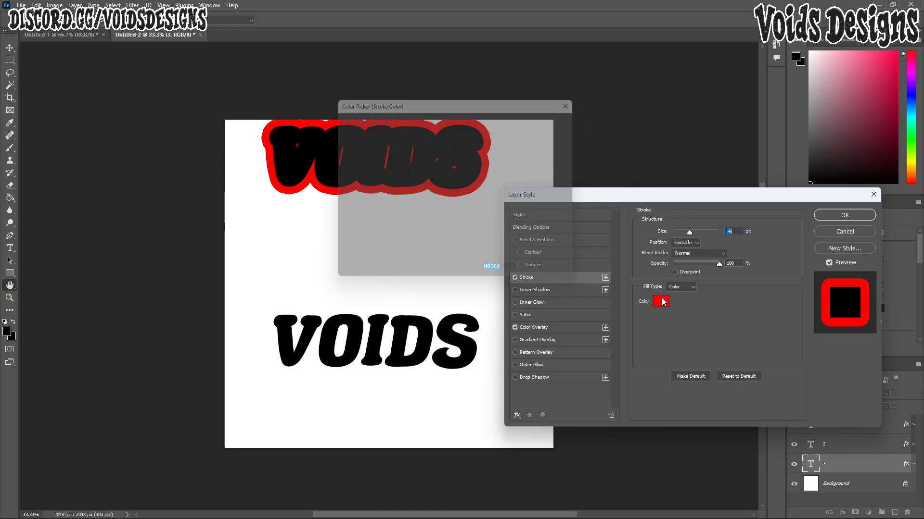
text(000000)
click(556, 117)
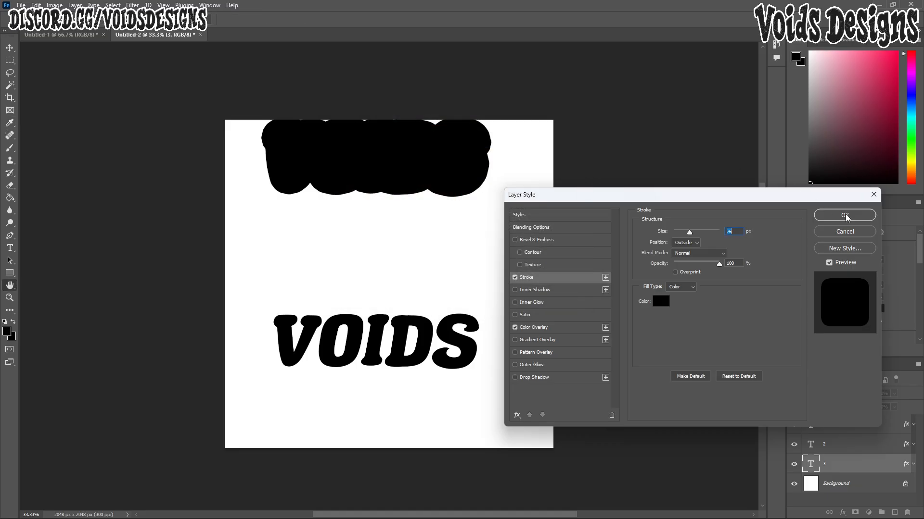
click(844, 216)
- Arrange the three text layers as separate rows, with layer 3 uppermost, layer 2 in the middle and VOIDS lowest
key(v)
drag(398, 159, 365, 257)
click(377, 326)
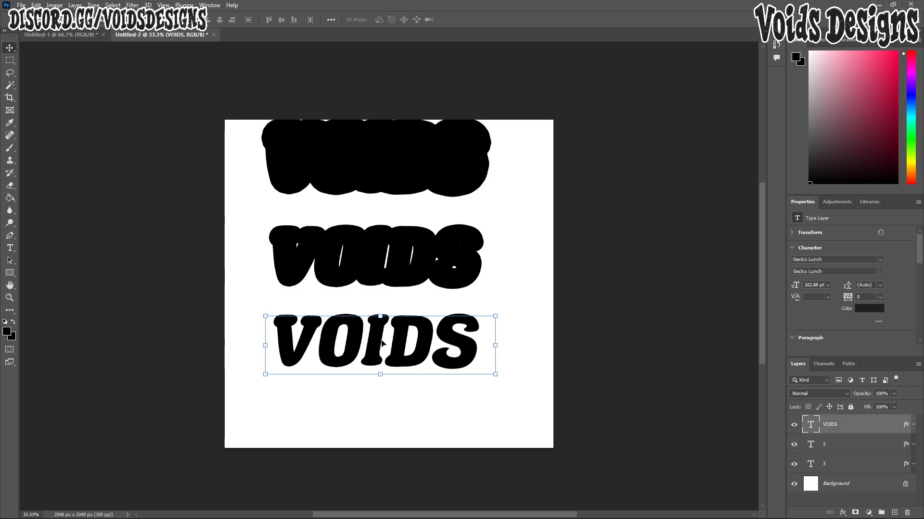
drag(381, 343, 385, 386)
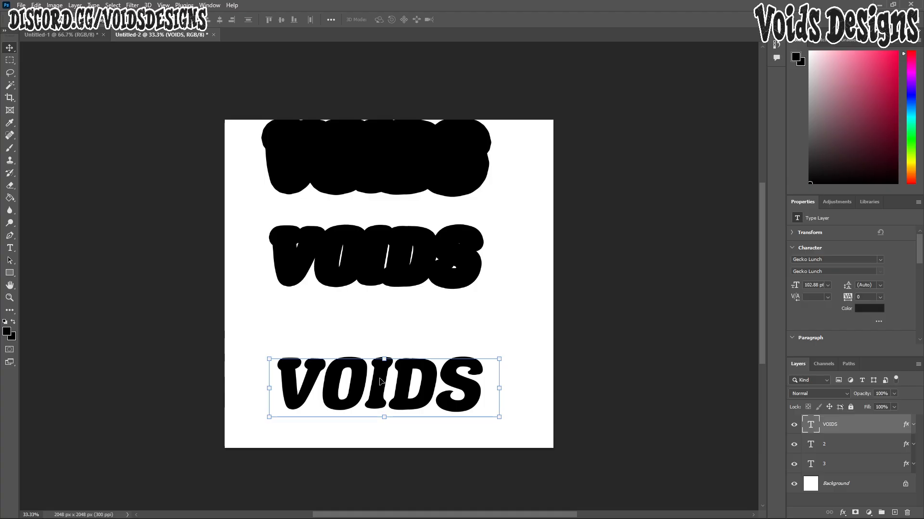
drag(380, 381, 378, 347)
drag(405, 152, 394, 171)
- Select all three text layers and scale them up together to about 131 pt so they fill the canvas
drag(553, 404, 365, 211)
key(ctrl+t)
drag(382, 392, 385, 451)
key(Return)
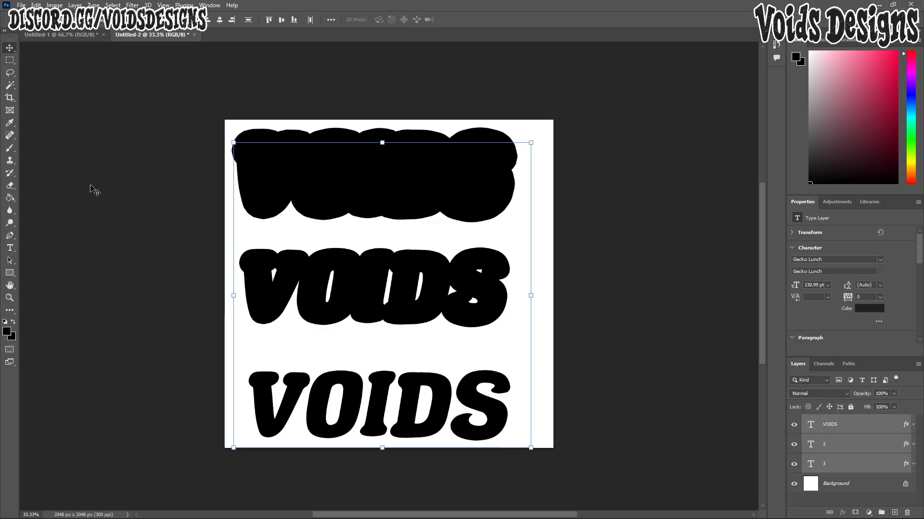
- Hide the white Background layer and rasterize text layer 2 for painting with the Brush tool
click(331, 274)
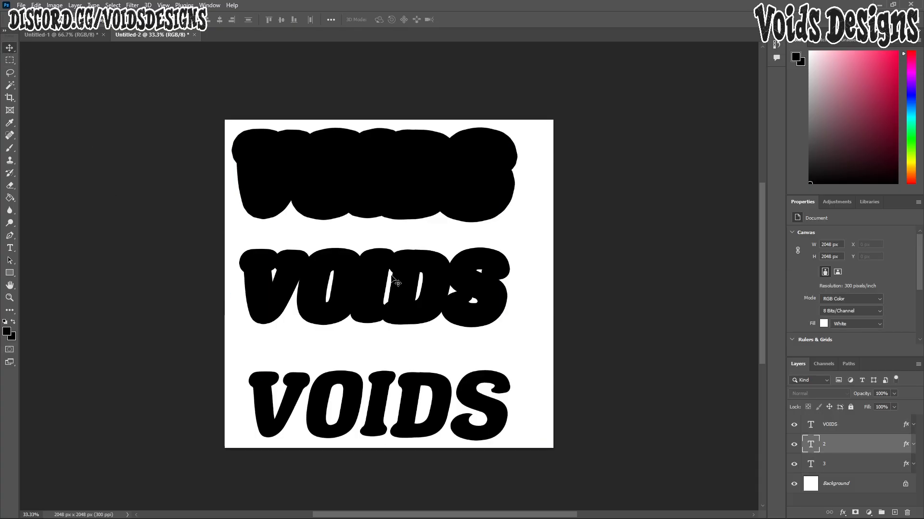
click(793, 485)
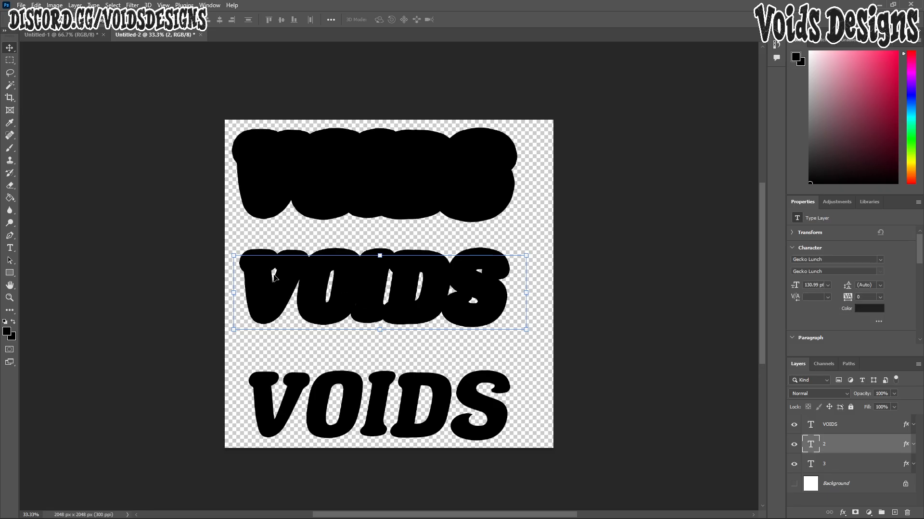
click(11, 150)
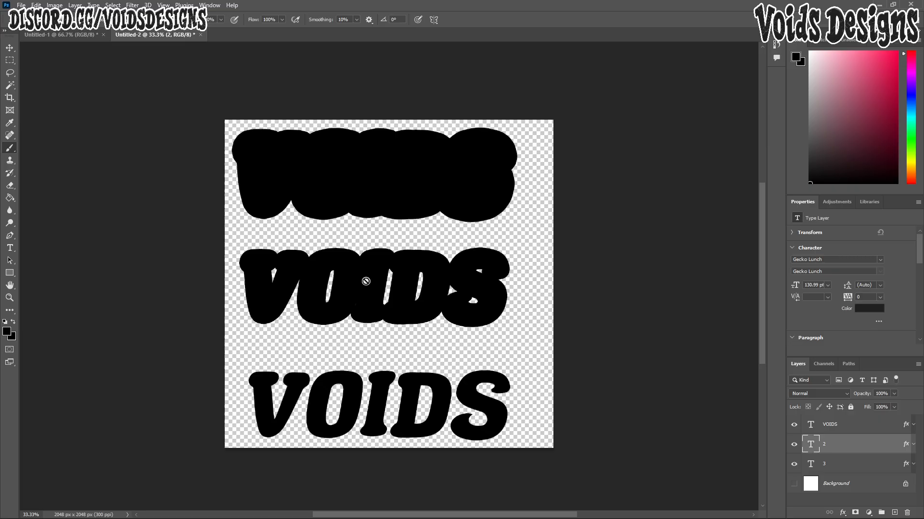
click(367, 282)
click(436, 202)
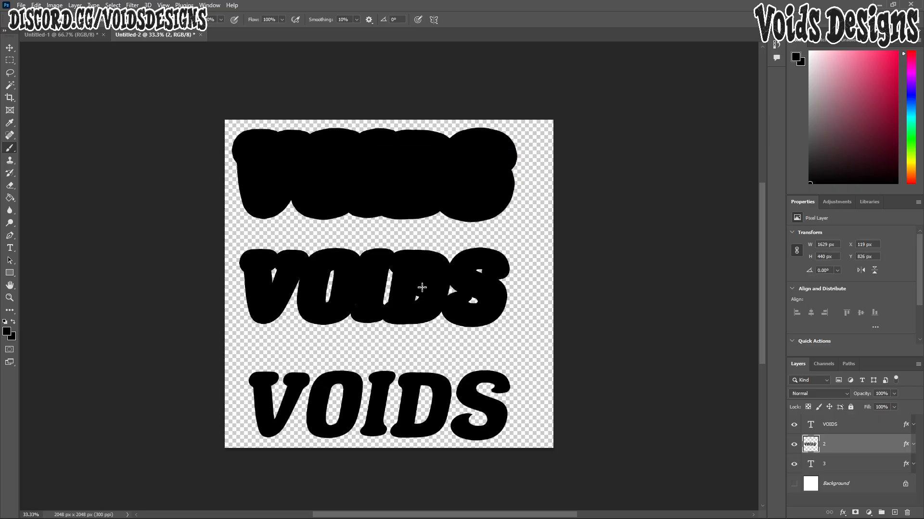
- Paint the gaps inside the middle VOIDS lettering on layer 2 solid black and deselect the layer
mouse_move(408, 292)
mouse_down()
mouse_move(384, 287)
mouse_move(388, 300)
mouse_up()
drag(334, 287, 333, 296)
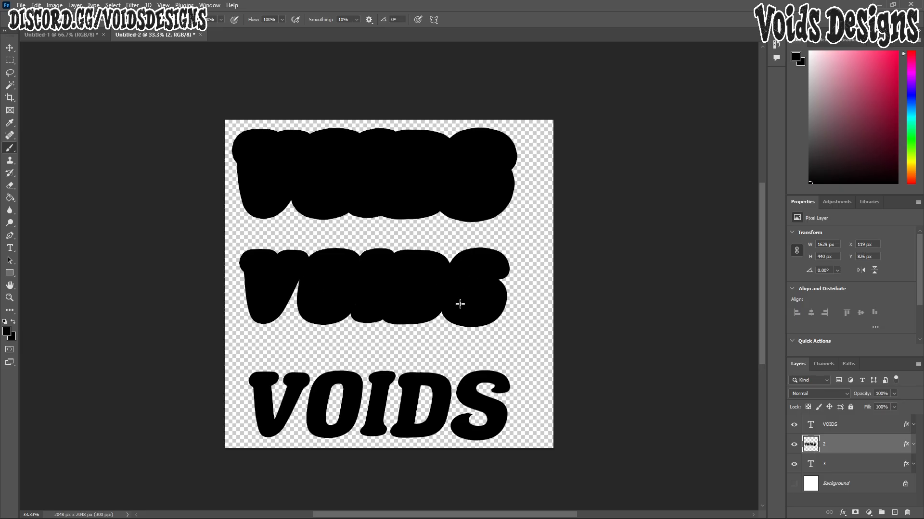
click(10, 47)
click(90, 106)
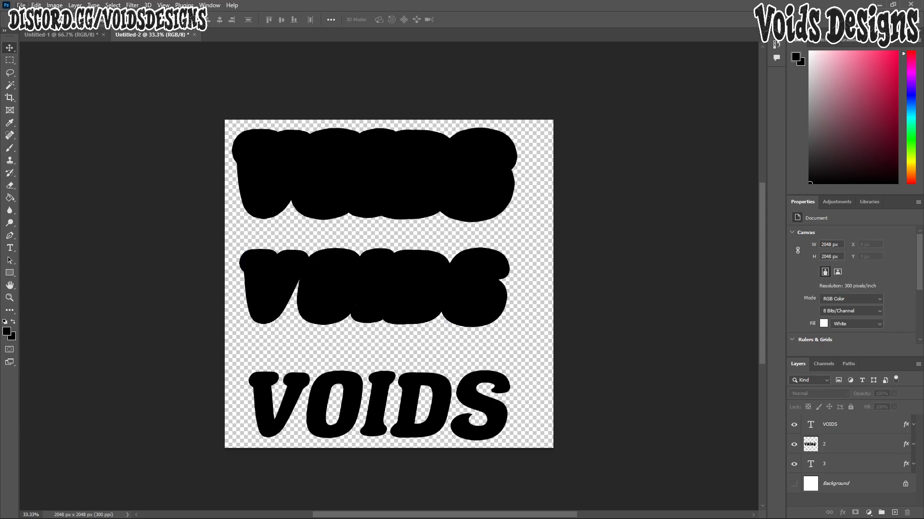
- Export the three VOIDS silhouettes as a PNG named "Tutorial svg" in the Pictures folder
click(21, 5)
mouse_move(58, 153)
click(154, 154)
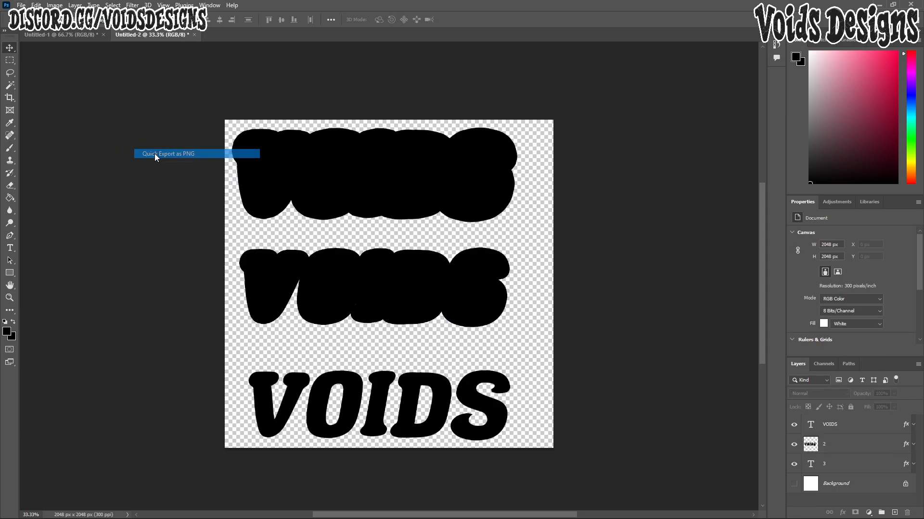
click(48, 156)
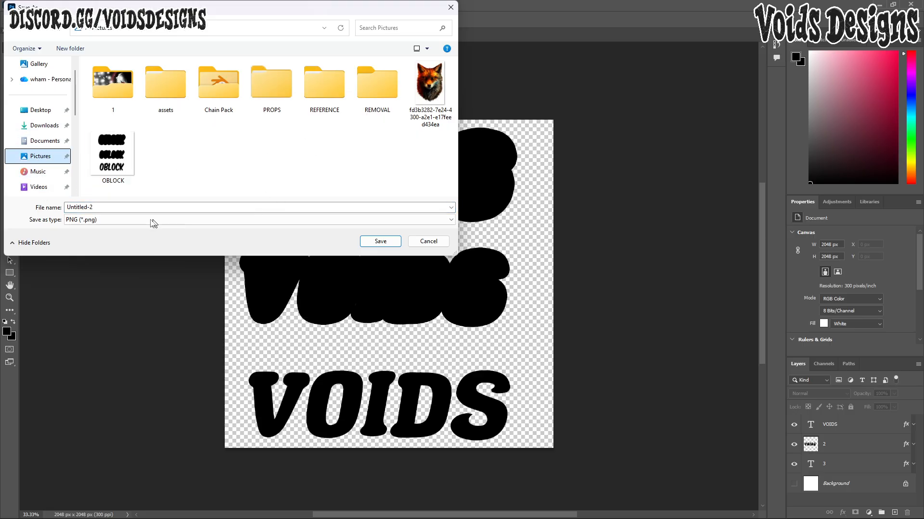
click(103, 206)
text(torial sv)
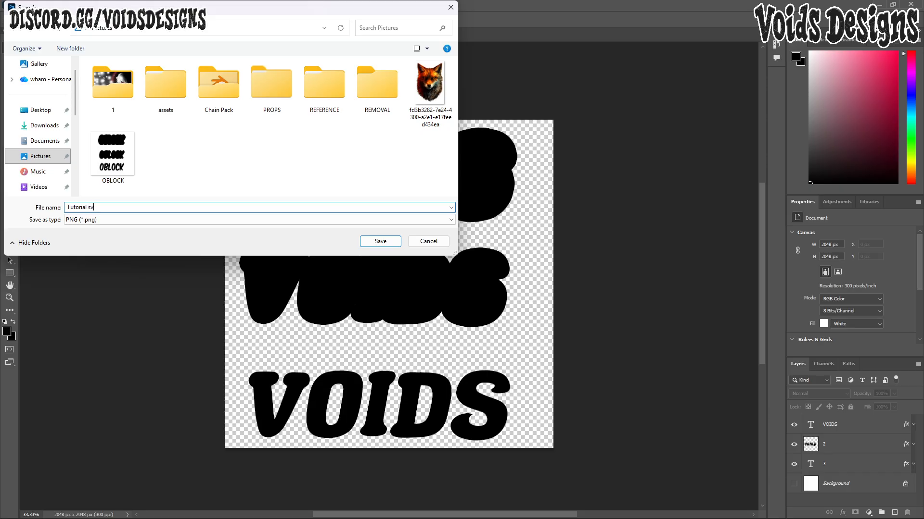
key(Return)
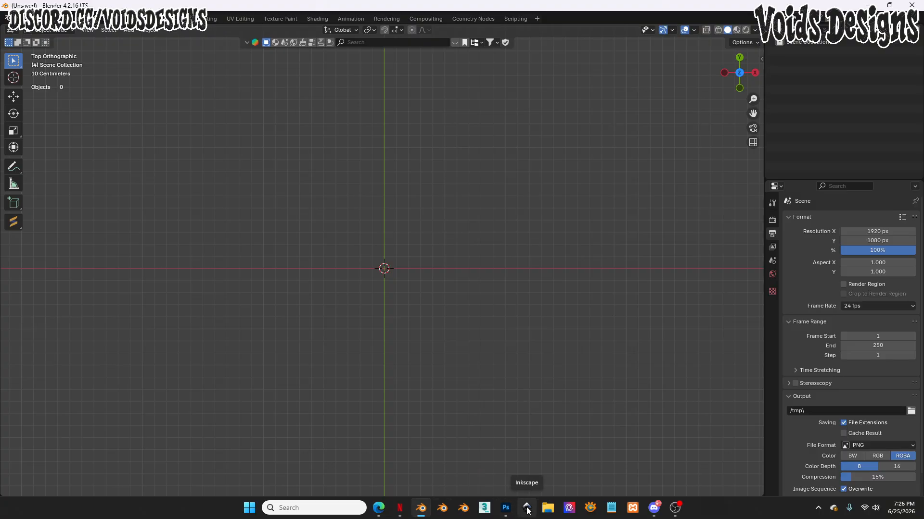
- Launch Inkscape and open the Tutorial svg PNG from the Pictures folder
click(526, 508)
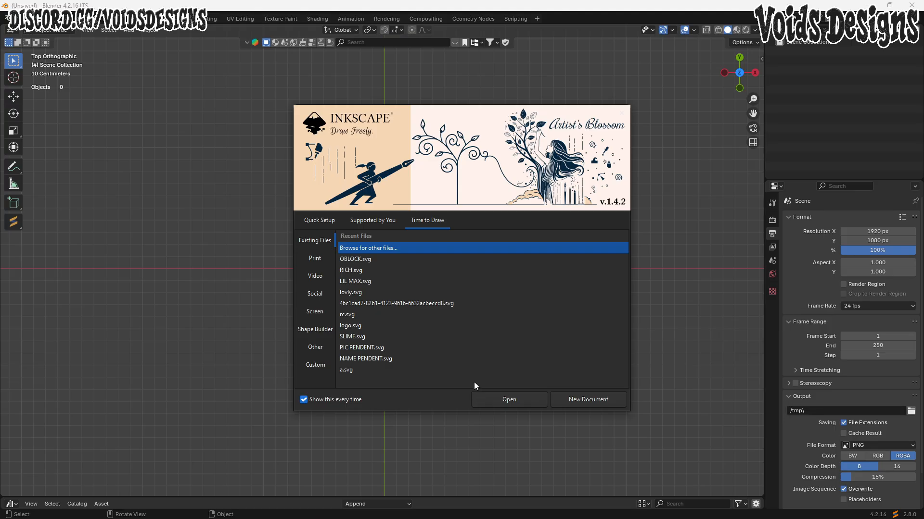
click(506, 402)
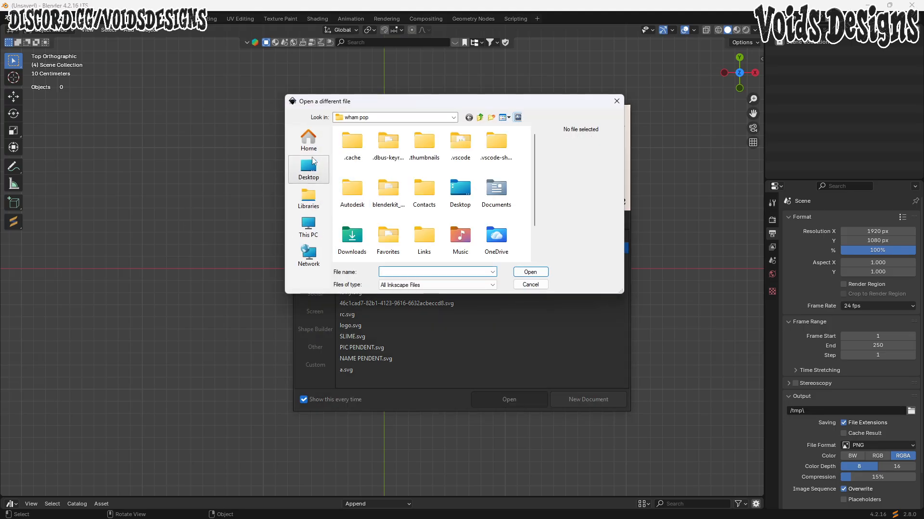
double_click(383, 189)
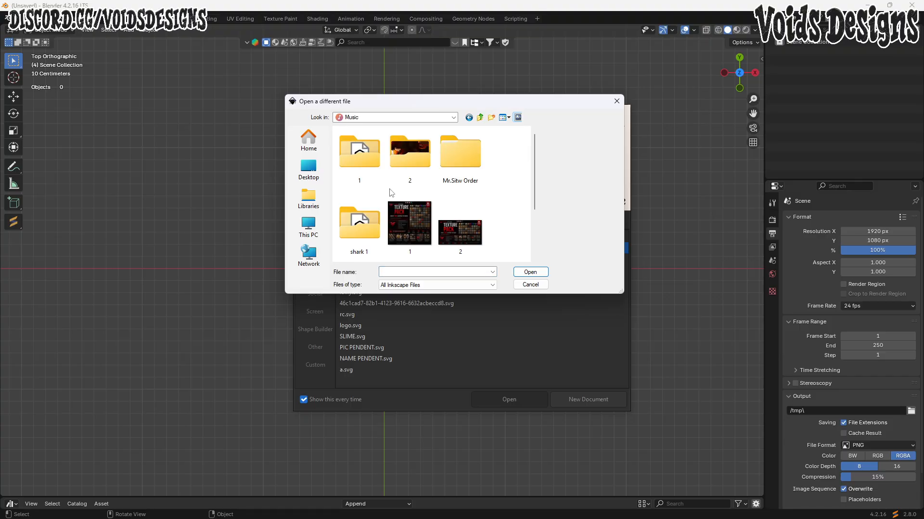
key(BackSpace)
scroll(377, 230, down, 2)
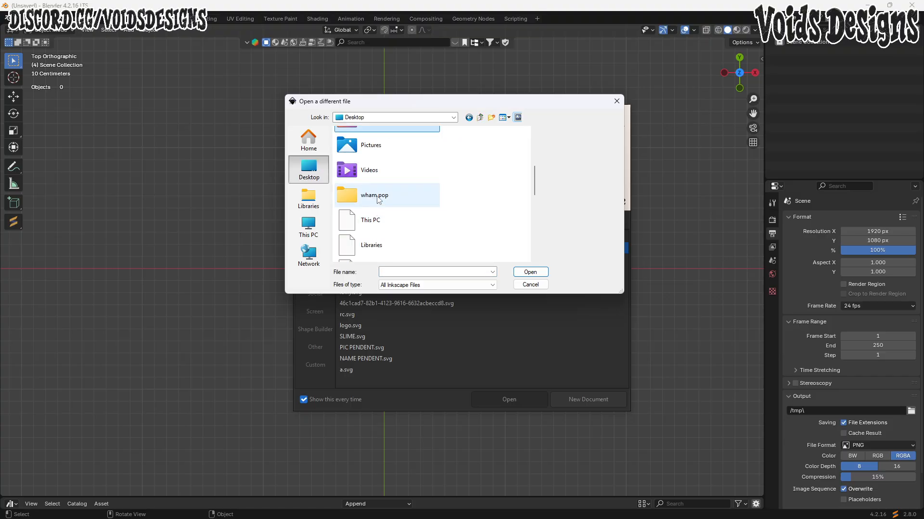
click(376, 167)
double_click(376, 167)
key(BackSpace)
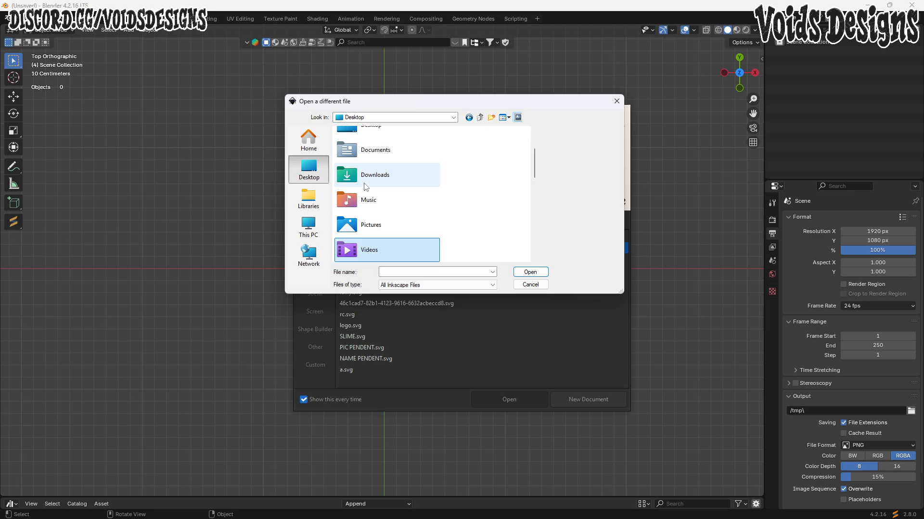
double_click(374, 233)
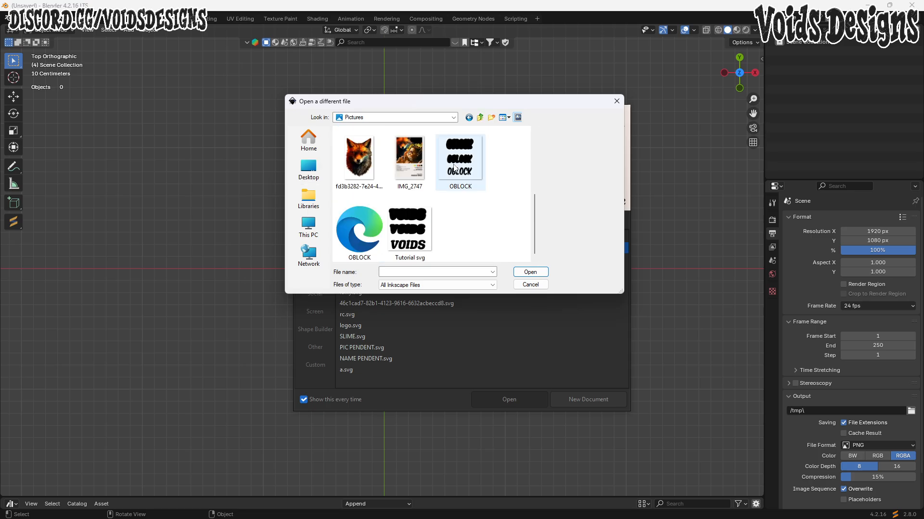
click(421, 227)
double_click(421, 227)
click(258, 245)
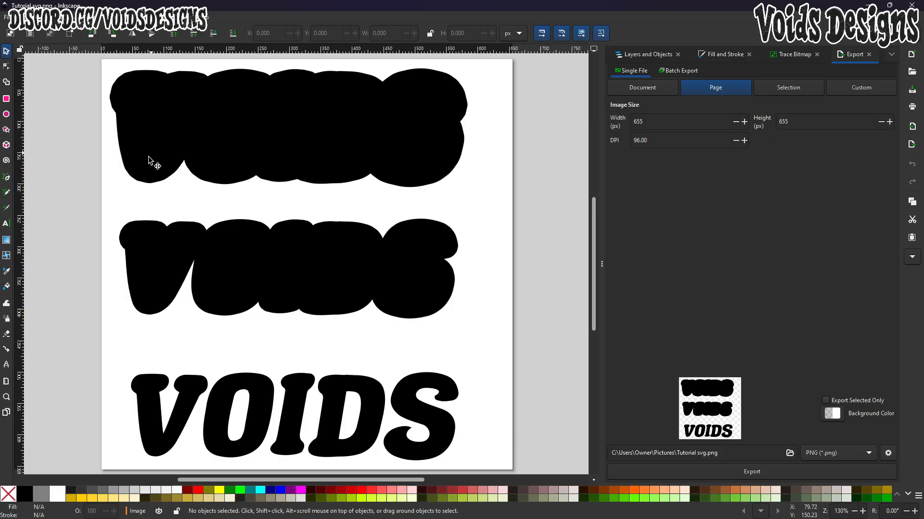
- Trace the imported VOIDS image into a vector path with Trace Bitmap, using a single brightness cutoff scan at threshold 0.450
click(182, 132)
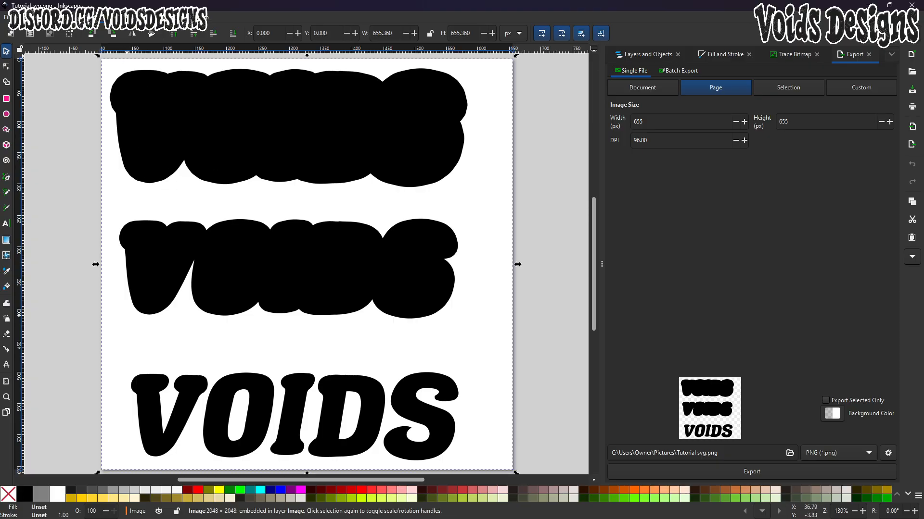
click(107, 18)
click(133, 54)
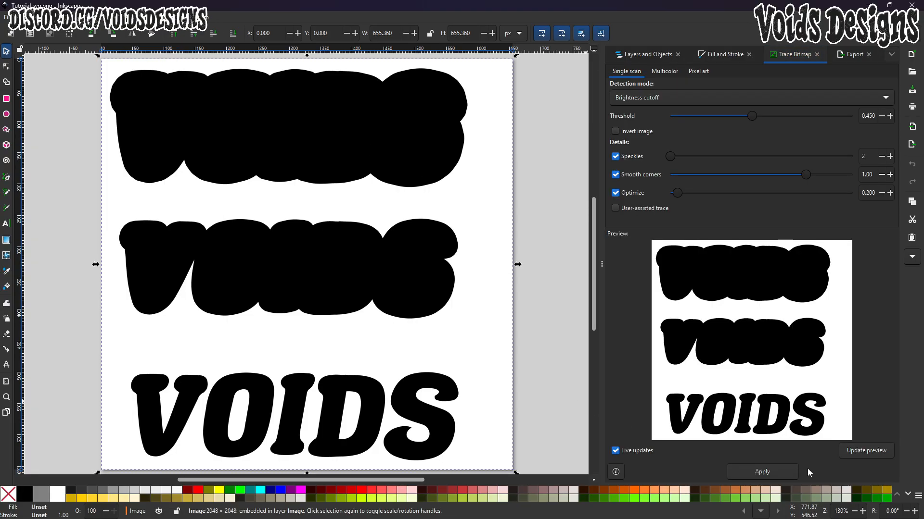
click(766, 473)
- Export the traced page as a Plain SVG named "Tutorial svg.svg" in the Pictures folder and close Inkscape
click(8, 17)
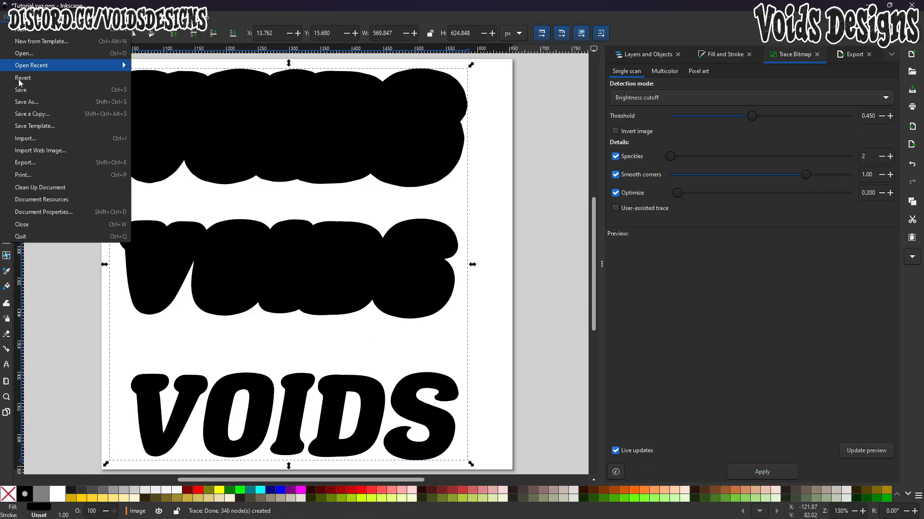
click(25, 162)
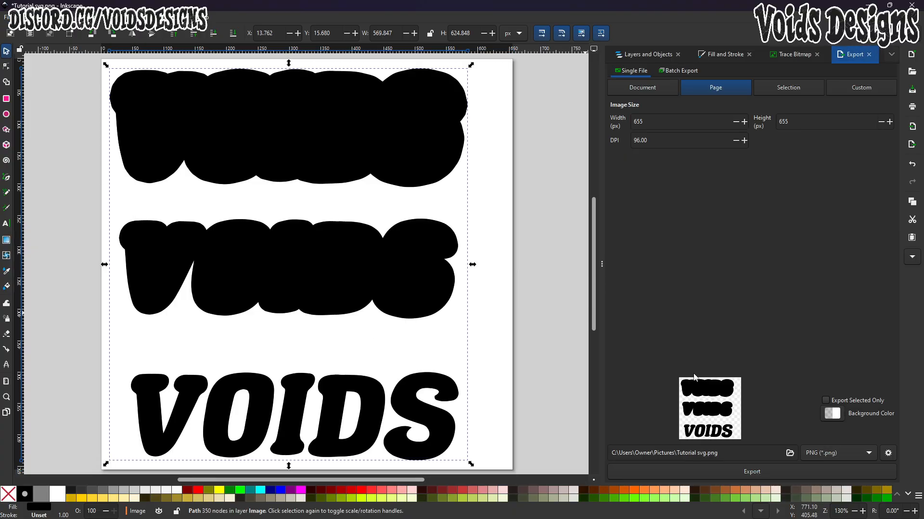
click(828, 453)
click(824, 483)
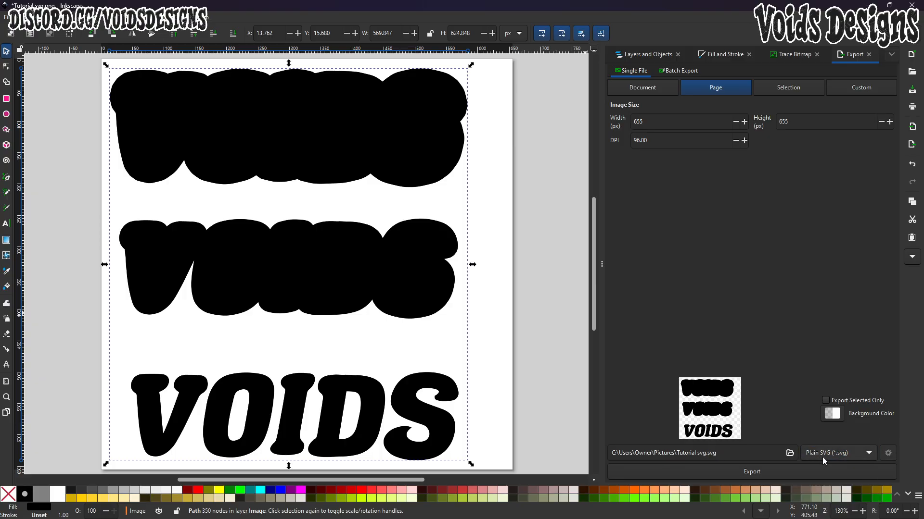
click(731, 472)
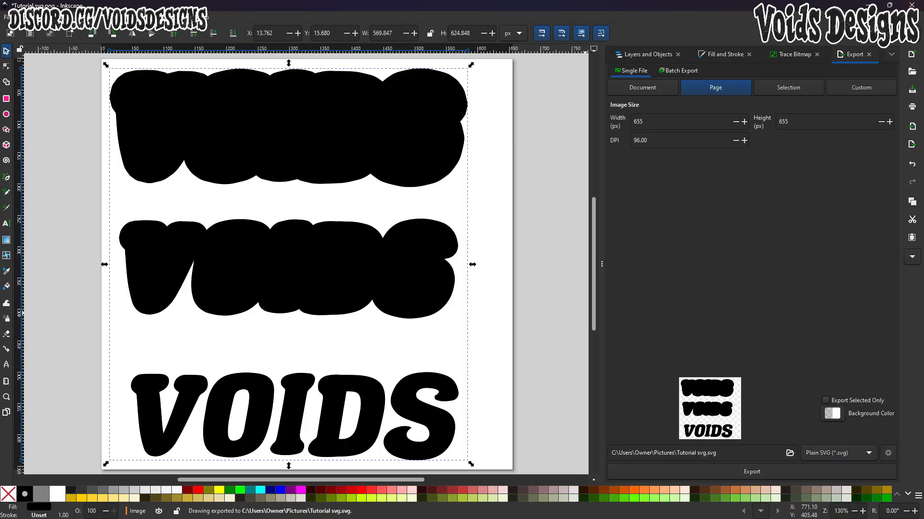
click(912, 5)
click(397, 302)
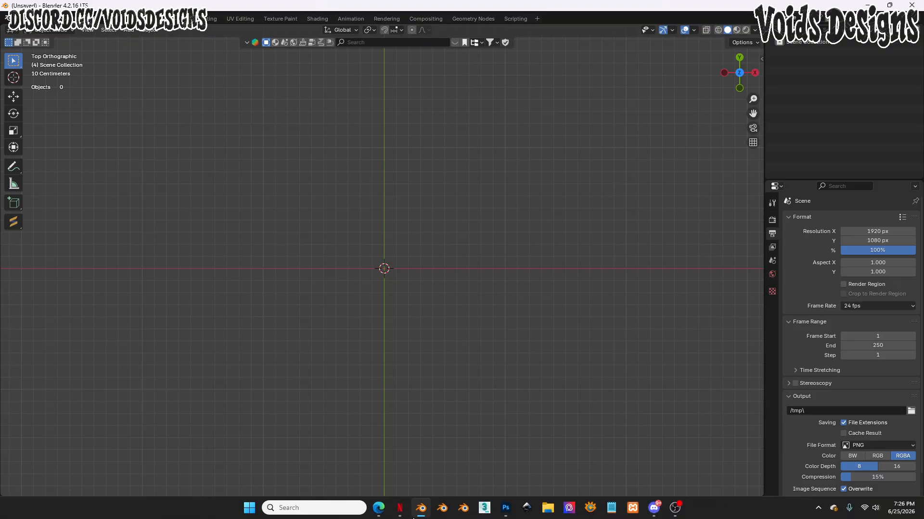
- View the Fivem tutorial packages on the VoidsDesigns Gumroad page and return to Blender
mouse_move(383, 515)
click(414, 461)
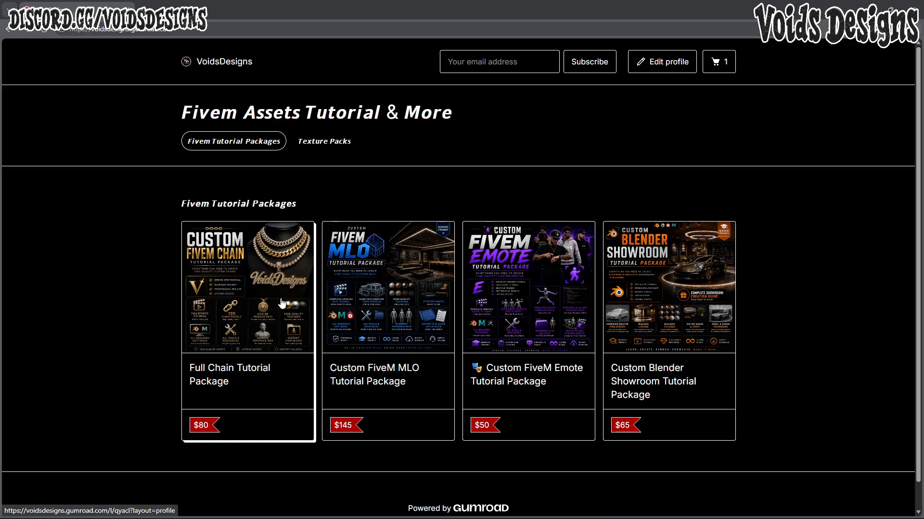
click(868, 7)
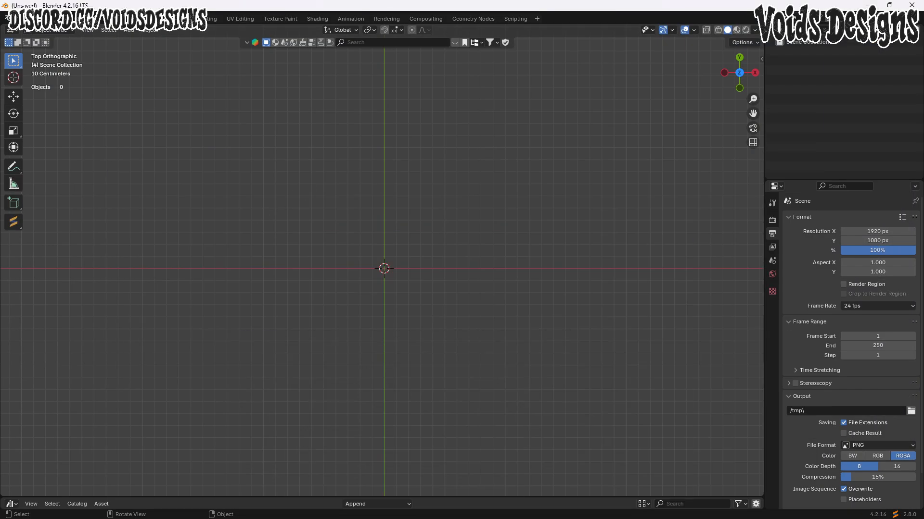
- Import "Tutorial svg.svg" from the Pictures folder into the empty Blender scene as Scalable Vector Graphics
click(18, 18)
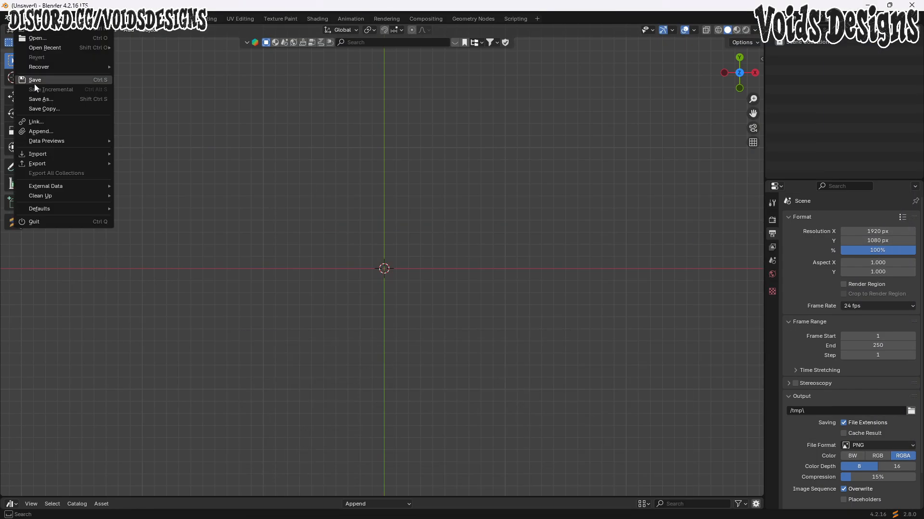
mouse_move(51, 152)
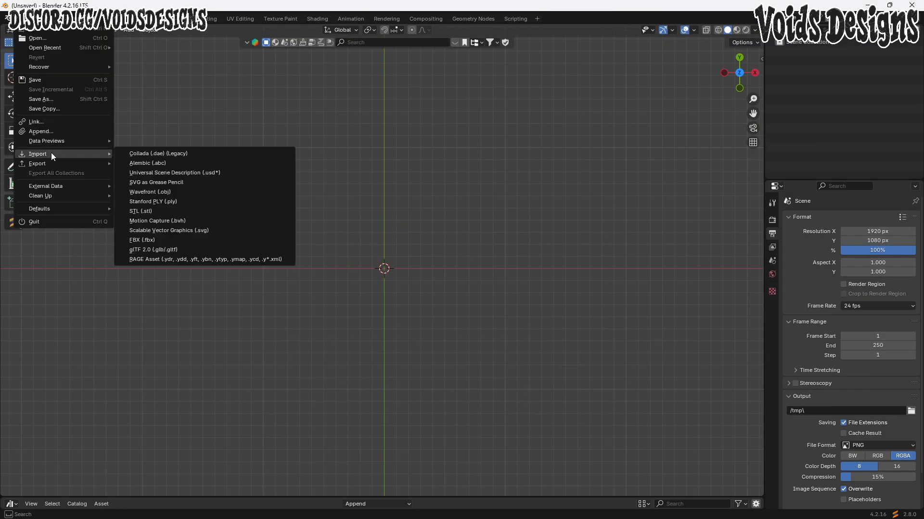
click(166, 232)
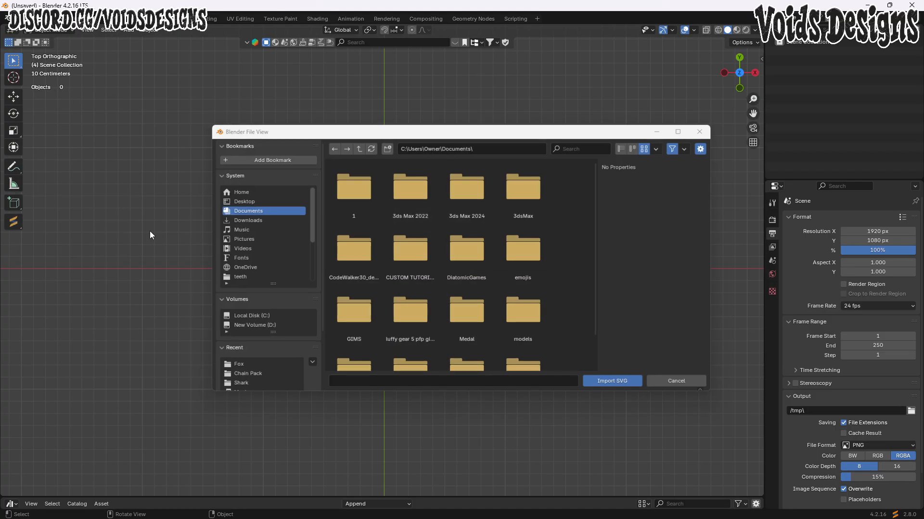
click(245, 241)
double_click(523, 251)
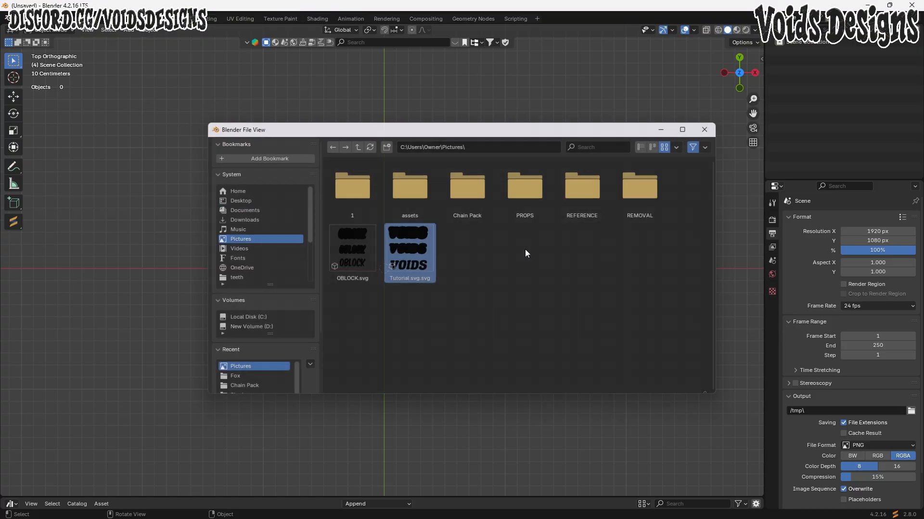
- Set the origin of the imported VOIDS curves to their geometry and snap the selection to the 3D cursor
key(a)
scroll(473, 256, up, 8)
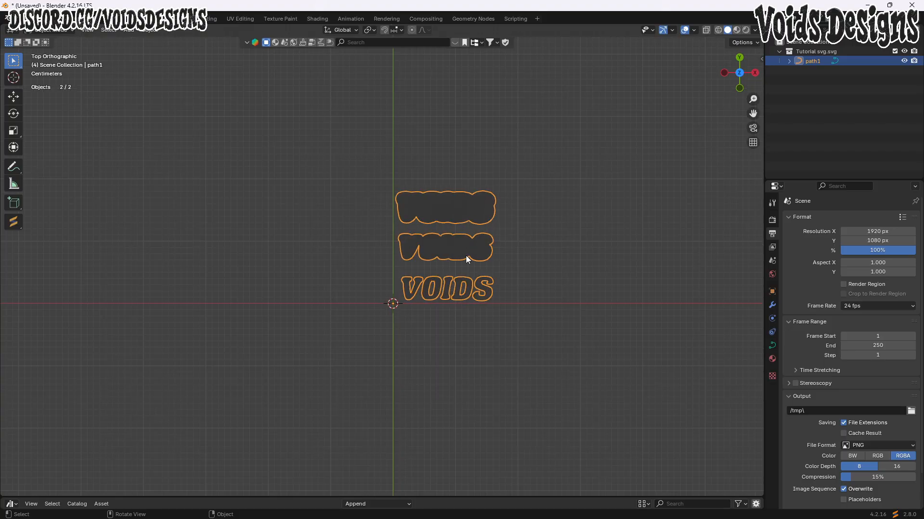
right_click(434, 256)
mouse_move(385, 332)
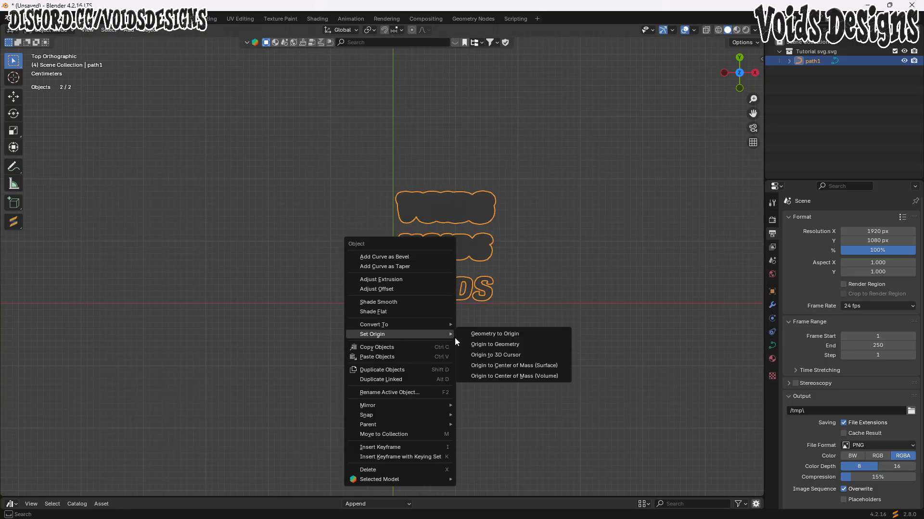
click(486, 343)
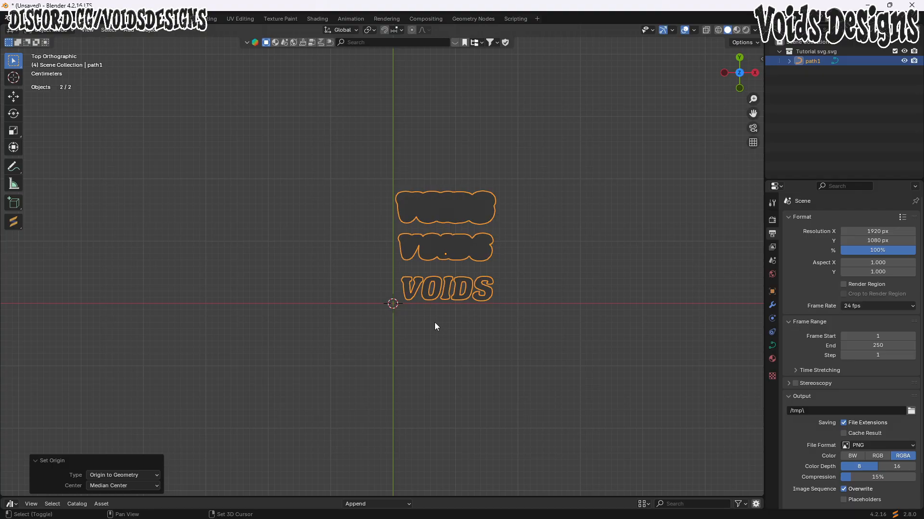
key(shift+s)
click(432, 267)
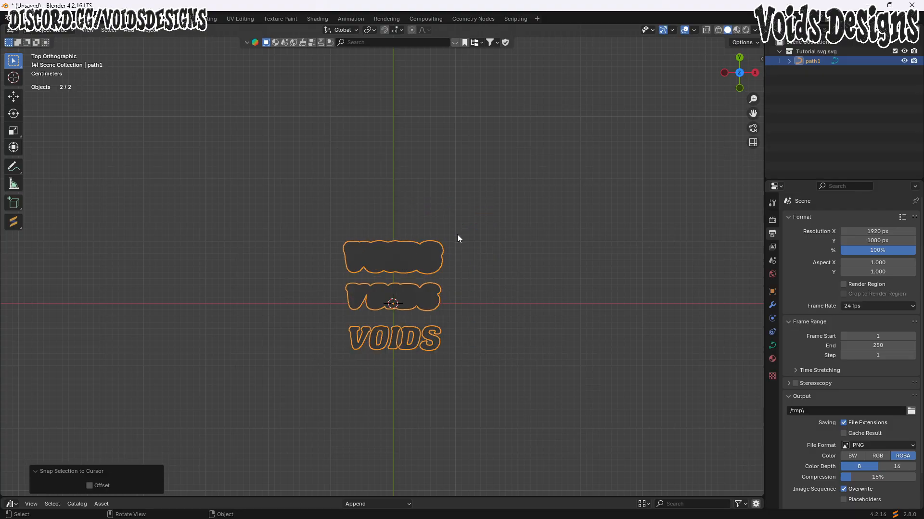
- Turn on the Screencast Keys display and reselect all the VOIDS curves
key(n)
scroll(759, 355, down, 2)
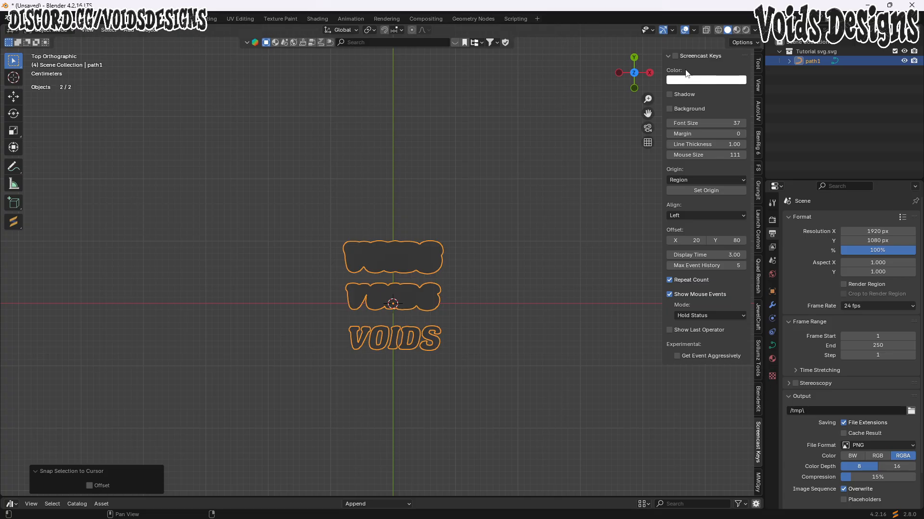
key(n)
click(427, 197)
key(a)
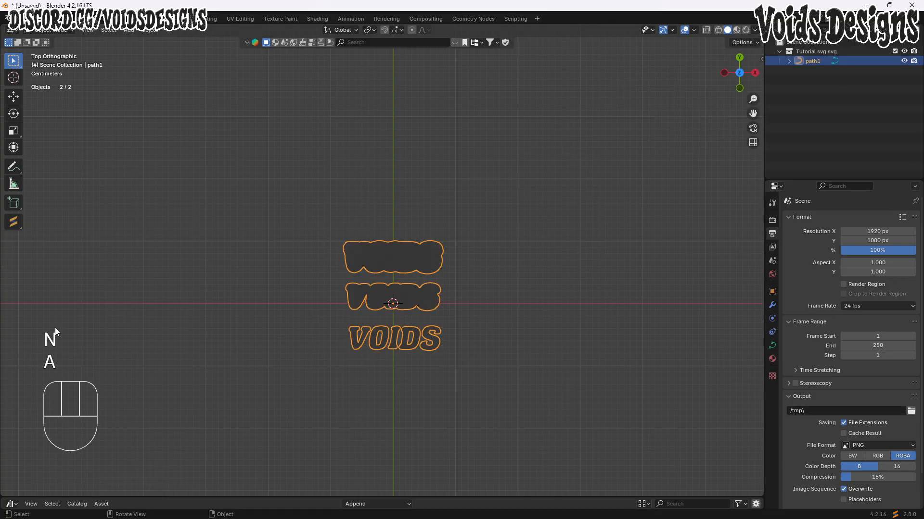
key(a)
key(shift+a)
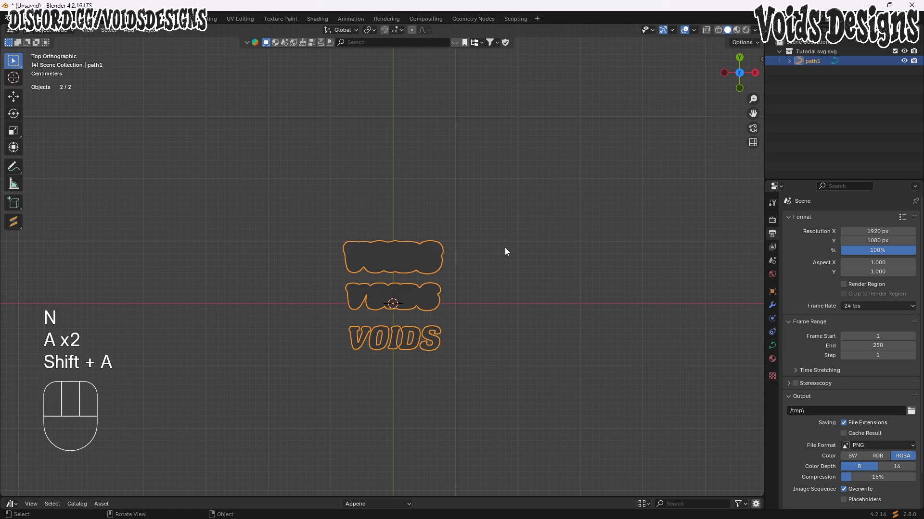
- Delete the Tutorial svg.svg collection while keeping its path1 curve in the scene
scroll(504, 247, down, 2)
click(802, 50)
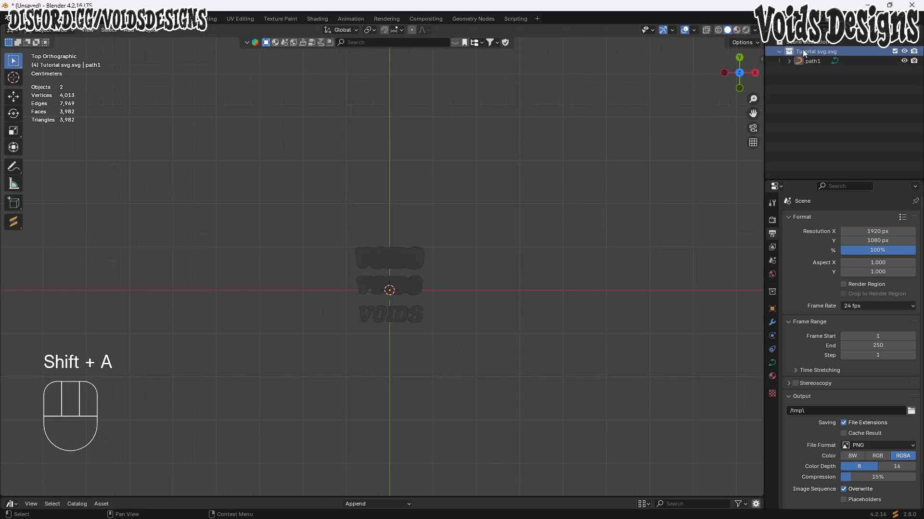
key(x)
scroll(389, 267, up, 3)
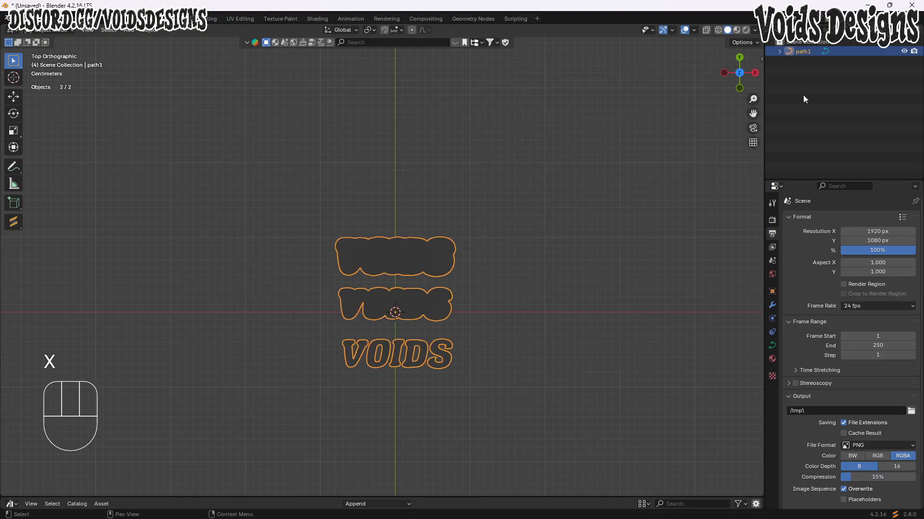
- Scale the selected VOIDS curves up uniformly about their centre to several times their size
drag(753, 114, 726, 5)
scroll(413, 215, down, 5)
key(s)
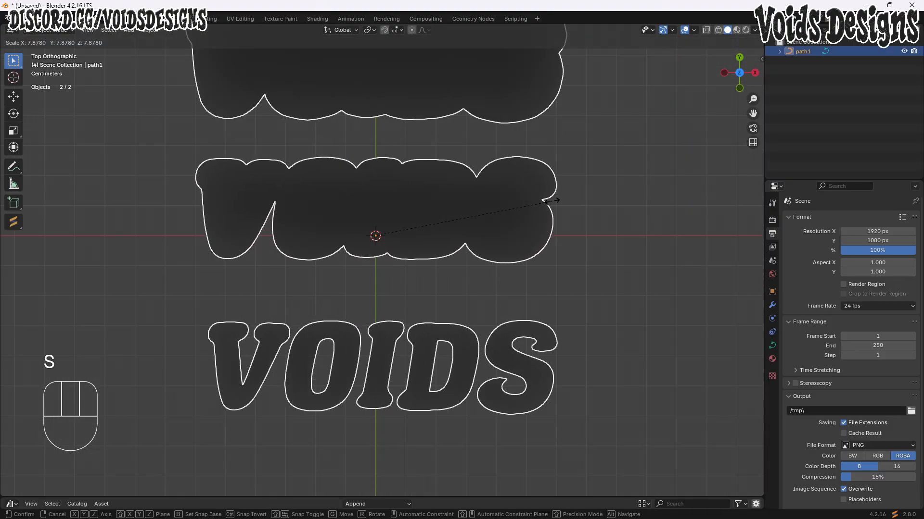
click(505, 236)
scroll(505, 235, down, 2)
key(Tab)
key(Tab)
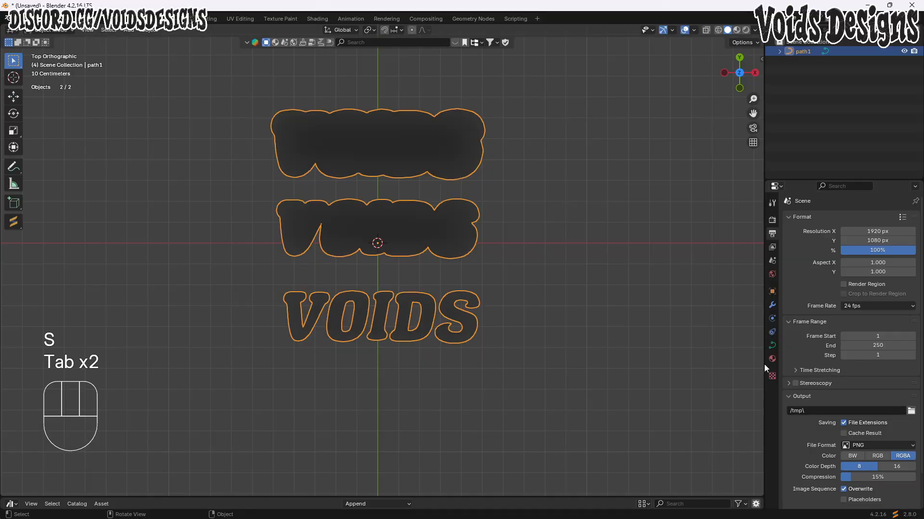
- Remove the SVGMat.001 material from the VOIDS curves and separate the VOIDS lettering into its own curve object
click(772, 358)
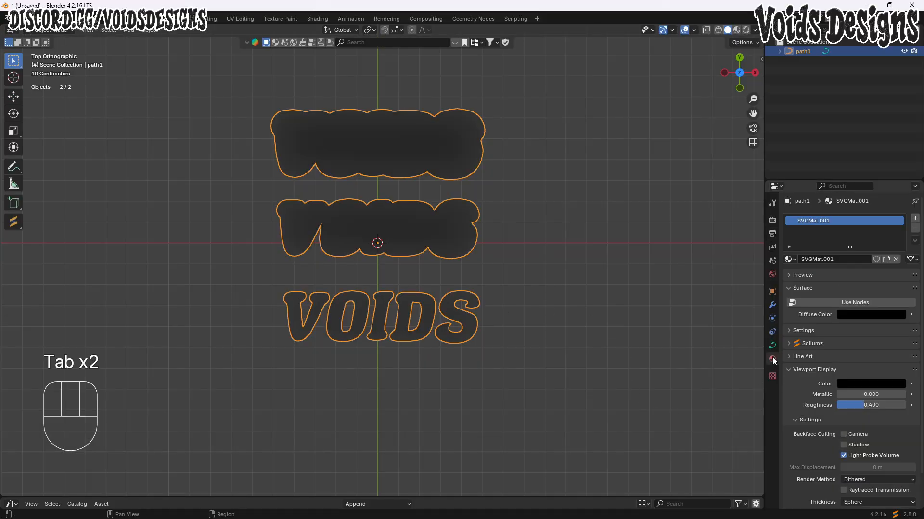
click(915, 228)
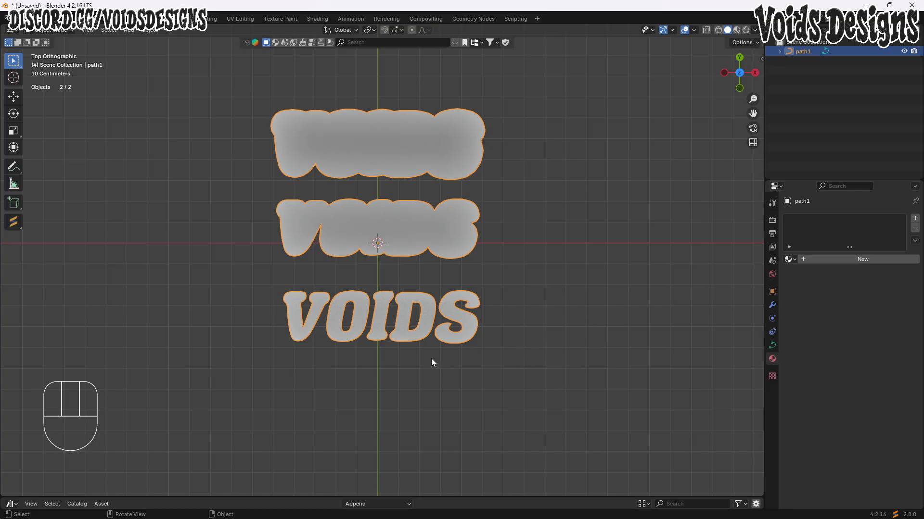
key(Tab)
drag(568, 398, 210, 276)
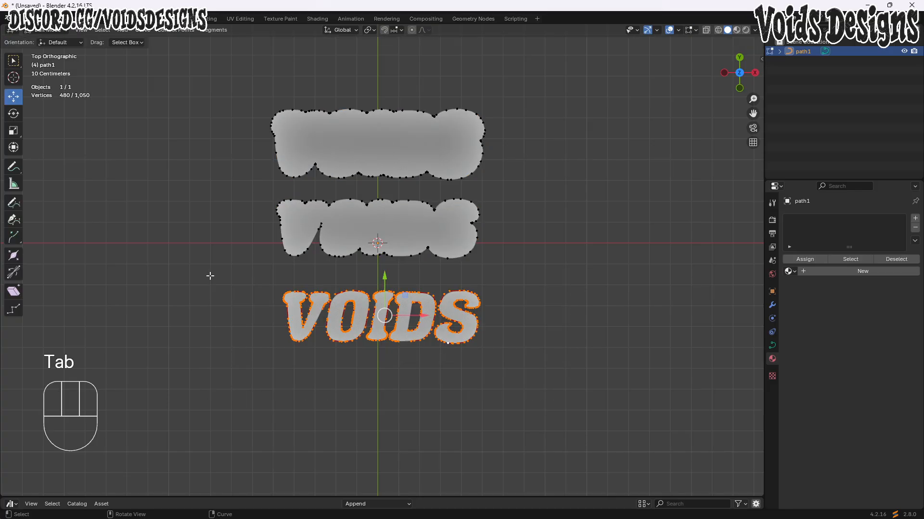
key(p)
click(303, 277)
- Separate the middle VOIDS silhouette from the largest one into its own curve object
drag(535, 286, 151, 187)
key(p)
click(331, 197)
key(Tab)
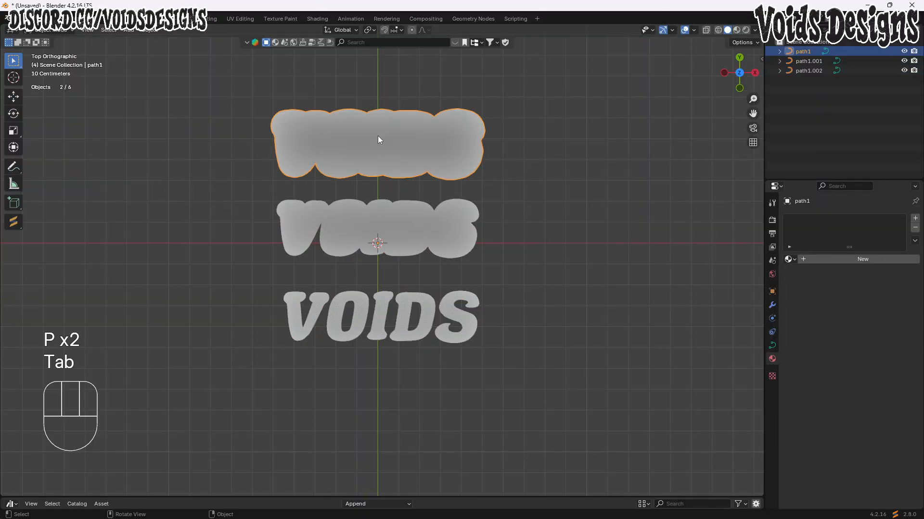
key(g)
key(Escape)
click(382, 229)
key(g)
key(Escape)
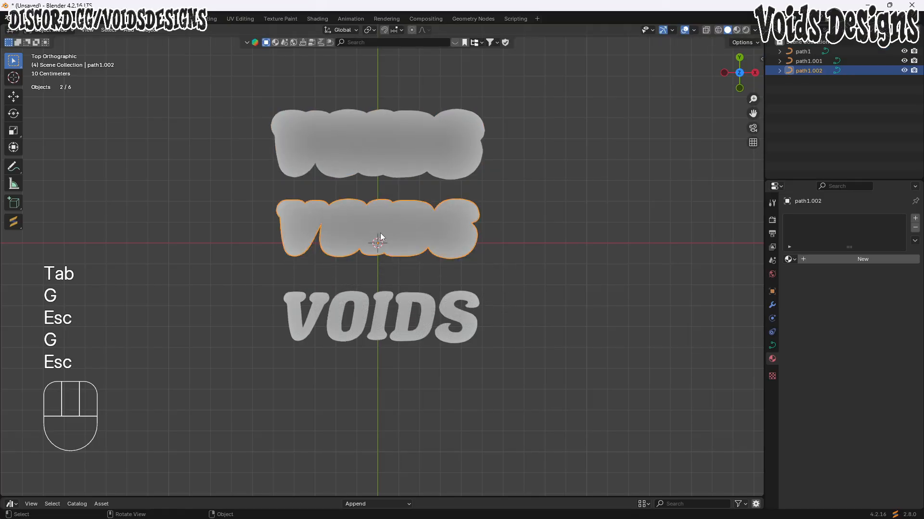
- Set the origin of each of the three separated VOIDS curves to its own geometry
click(360, 161)
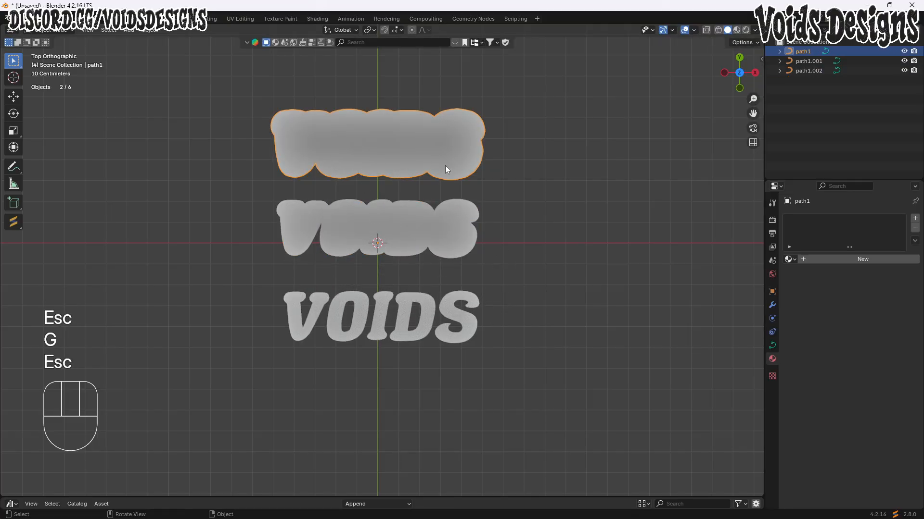
right_click(379, 160)
mouse_move(406, 148)
click(476, 158)
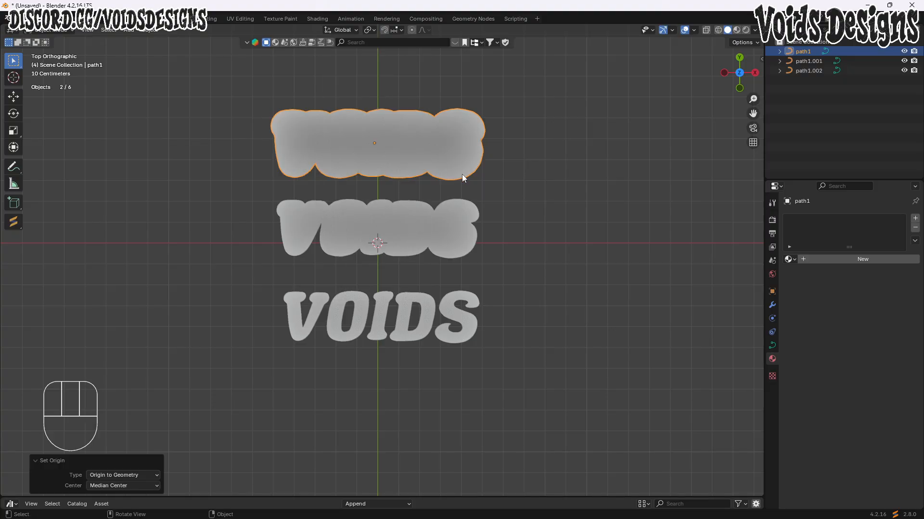
click(437, 221)
right_click(412, 221)
mouse_move(437, 224)
click(500, 232)
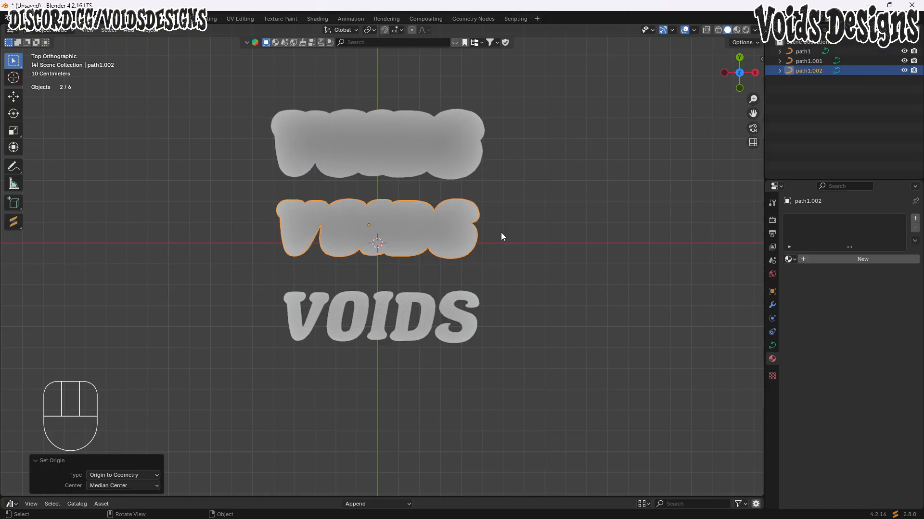
click(397, 310)
right_click(426, 252)
mouse_move(443, 252)
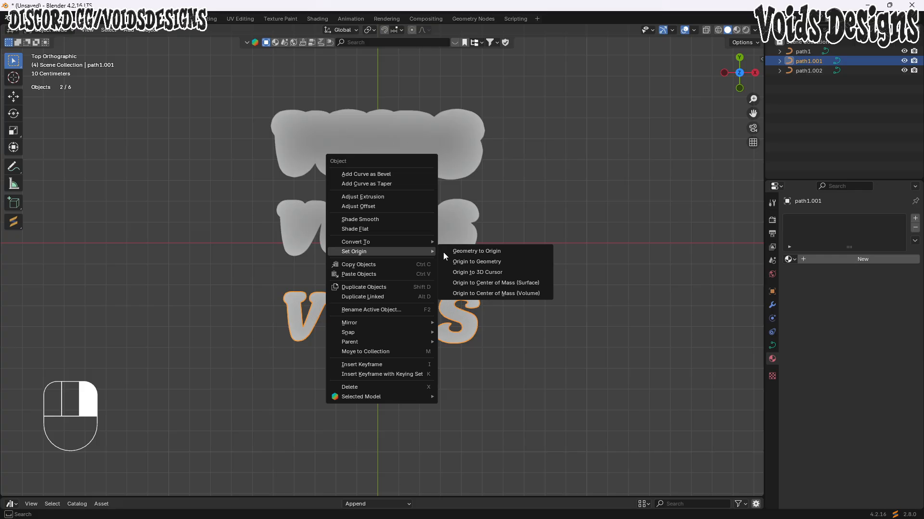
click(495, 263)
- Move the middle silhouette up so that it sits clear above the largest silhouette
click(388, 242)
scroll(409, 206, up, 2)
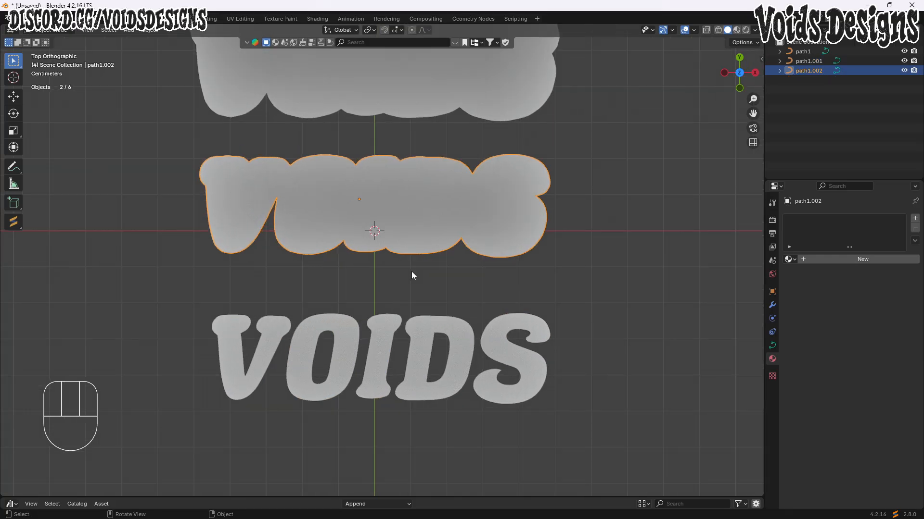
scroll(412, 274, down, 4)
key(g)
key(Escape)
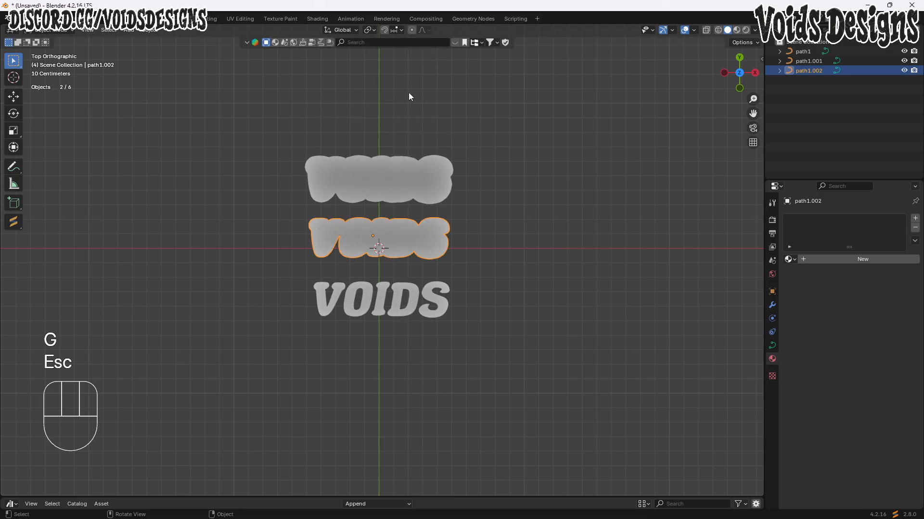
click(382, 191)
click(388, 240)
key(g)
click(395, 77)
- Snap the largest VOIDS silhouette to the 3D cursor
click(400, 195)
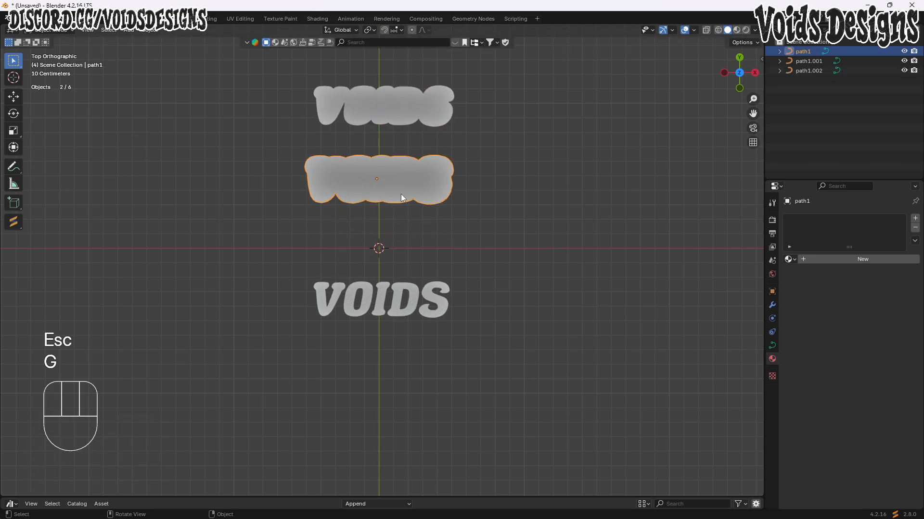
key(shift+s)
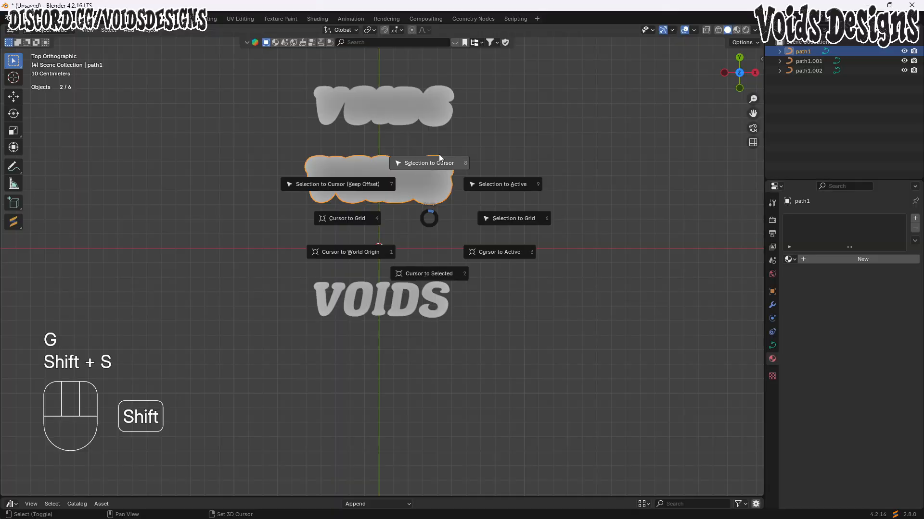
click(430, 160)
scroll(414, 289, up, 4)
- Move the VOIDS lettering down along Y, clear of the largest silhouette
click(411, 330)
scroll(411, 330, down, 4)
key(g)
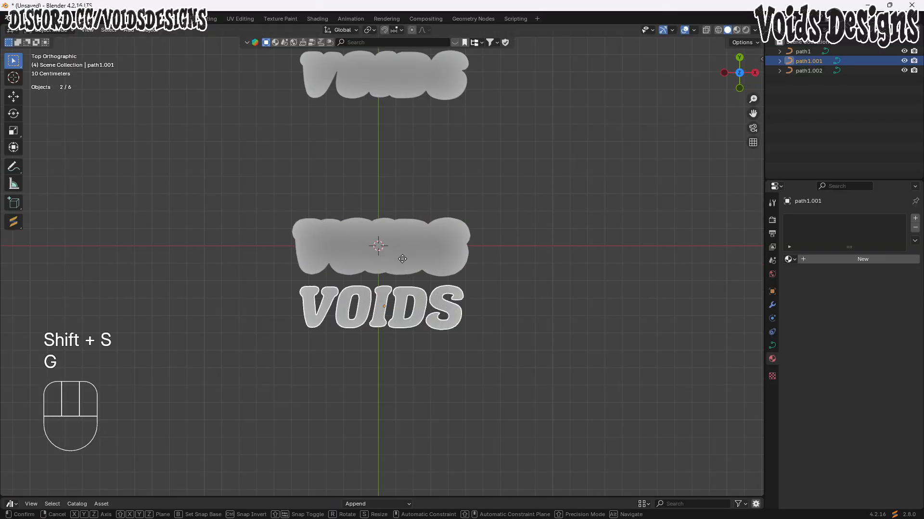
key(y)
click(397, 326)
- Snap the middle VOIDS silhouette to the 3D cursor, over the largest silhouette
click(381, 72)
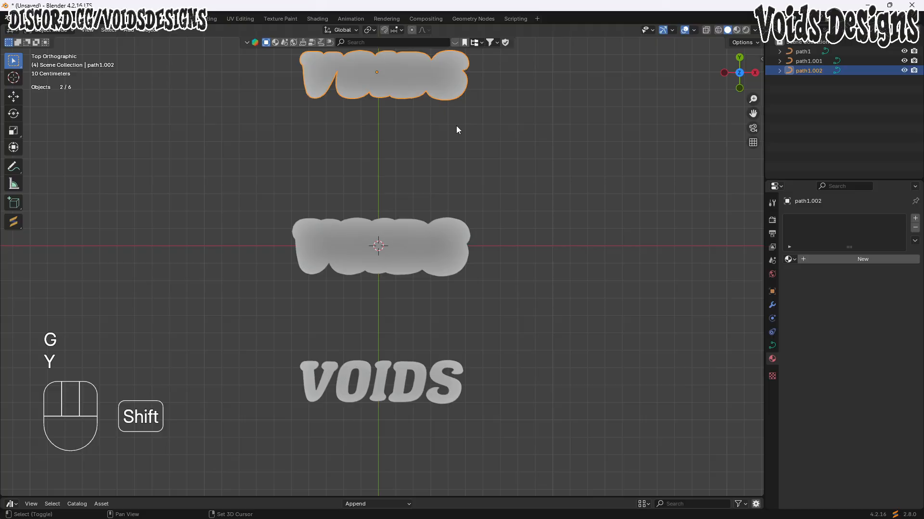
key(shift+s)
click(455, 77)
scroll(469, 206, up, 5)
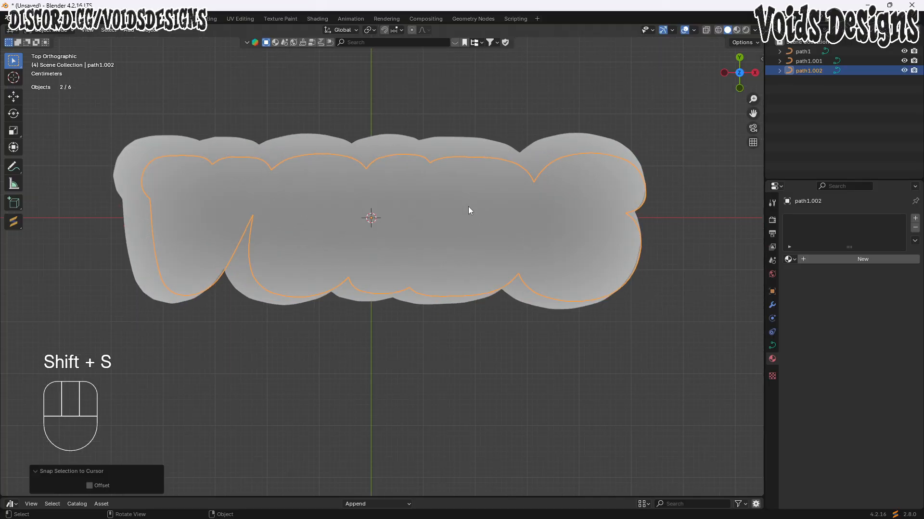
- Centre the middle silhouette inside the largest one by moving it about -0.027 m in X and 0.013 m in Y
key(g)
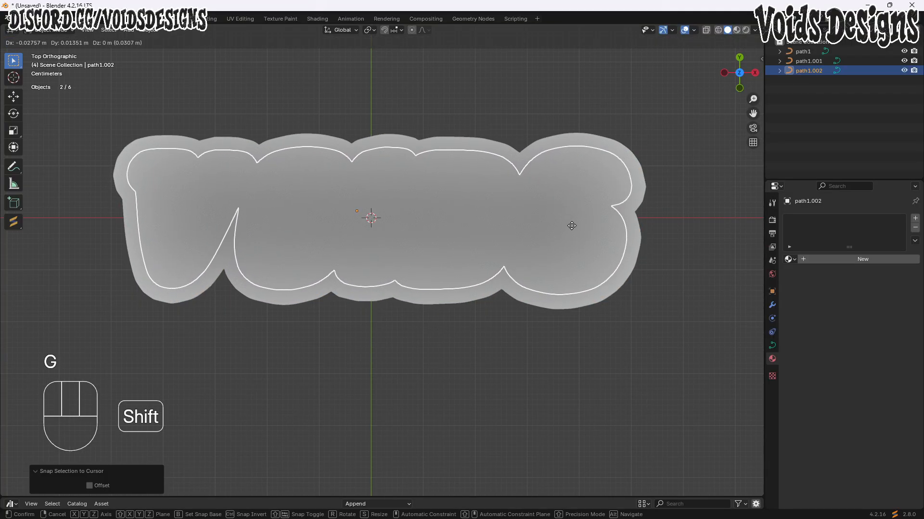
click(574, 229)
key(g)
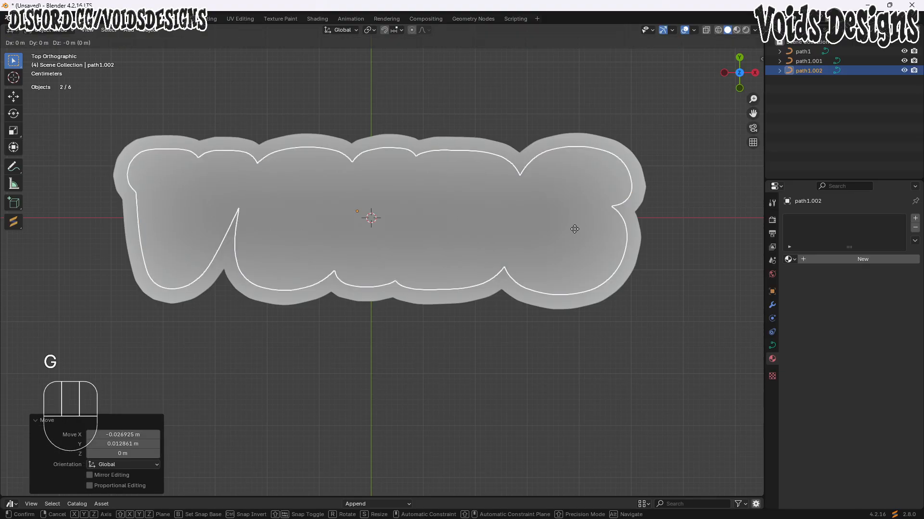
key(x)
click(573, 229)
key(g)
key(y)
key(shift)
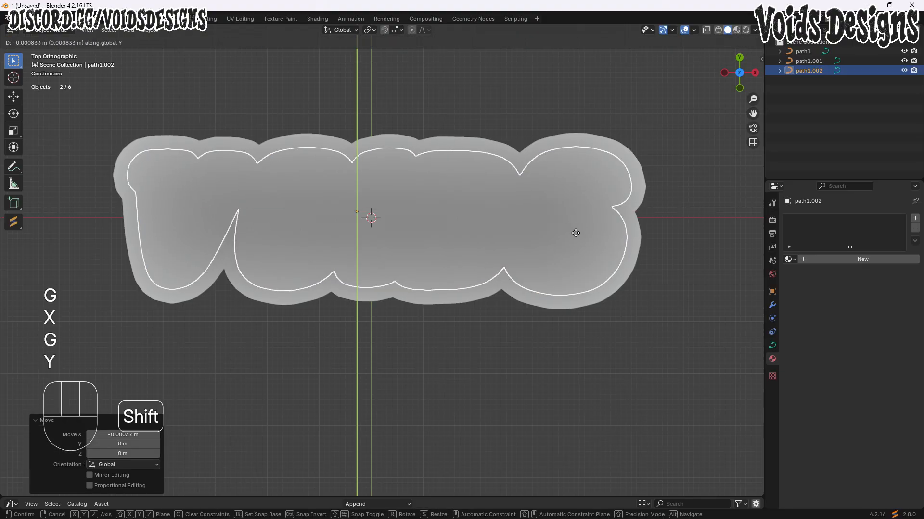
click(576, 230)
- Raise the middle silhouette slightly above the largest one along Z
middle_drag(573, 267, 614, 164)
drag(748, 114, 740, 32)
key(g)
key(z)
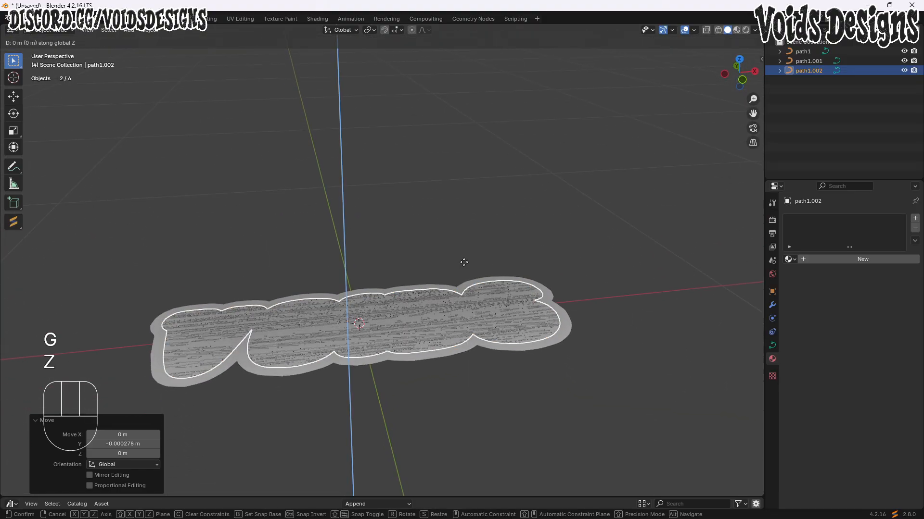
click(466, 259)
scroll(465, 259, down, 3)
- Snap the VOIDS lettering to the 3D cursor and raise it about 0.039 m along Z above the silhouettes
middle_drag(467, 259, 393, 406)
click(392, 406)
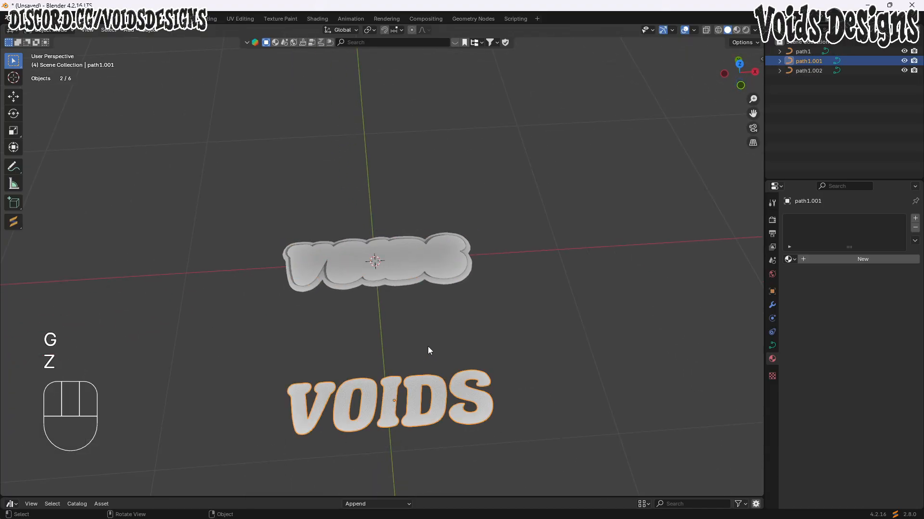
key(shift+s)
click(448, 286)
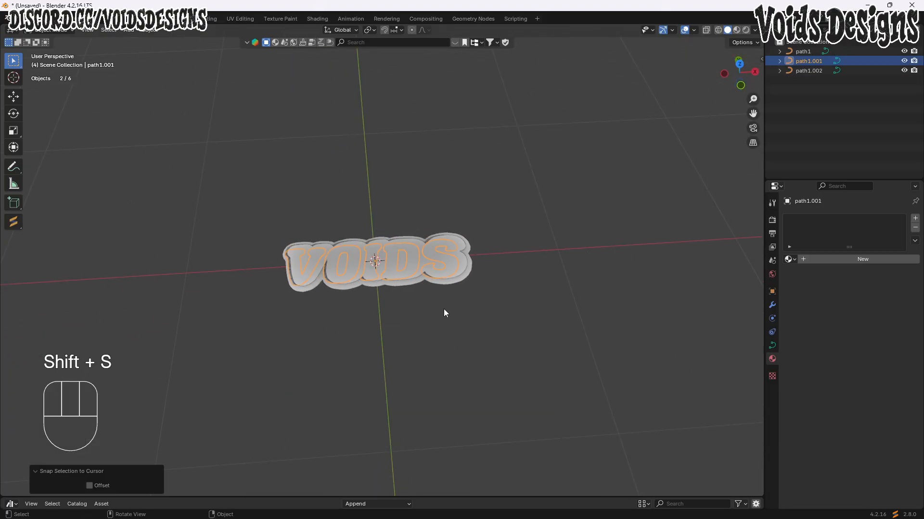
key(g)
key(z)
click(460, 306)
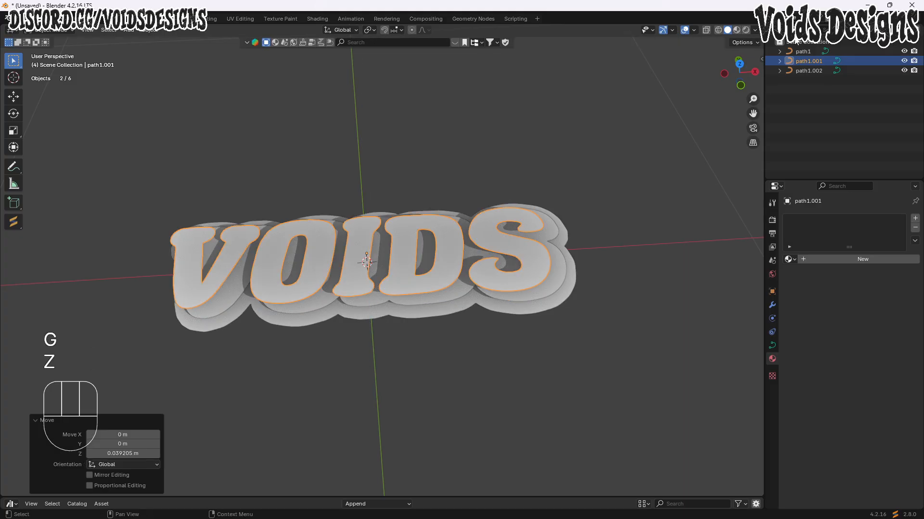
- Shift the lettering about 0.031 m in X and 0.004 m in Y in top view, centring it over the middle silhouette
click(739, 63)
key(g)
key(x)
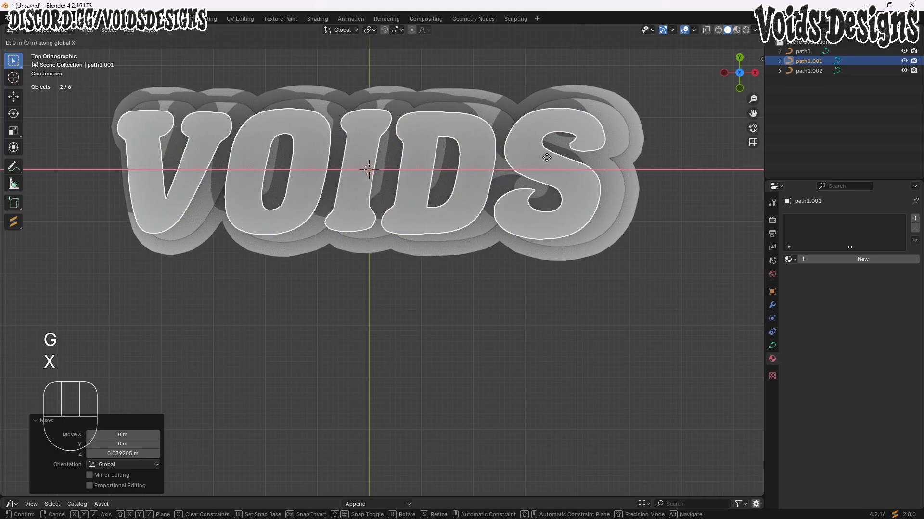
click(563, 156)
key(g)
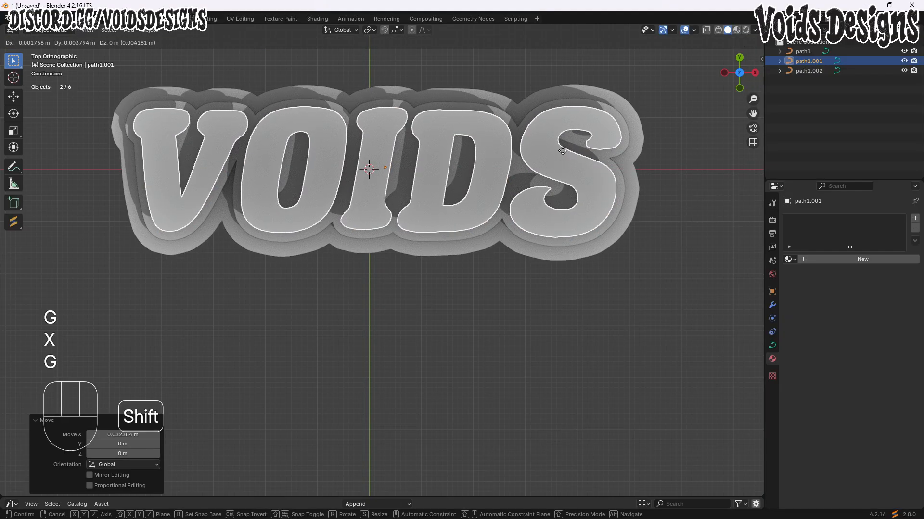
click(562, 148)
- Fine-tune the lettering's position along X and Y for an even border, and deselect it
key(g)
key(x)
key(shift)
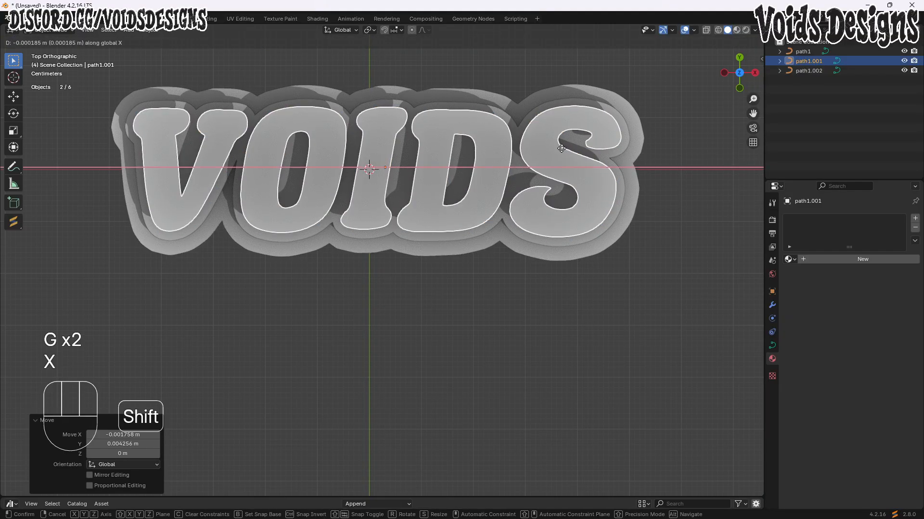
click(561, 148)
key(g)
key(y)
key(shift)
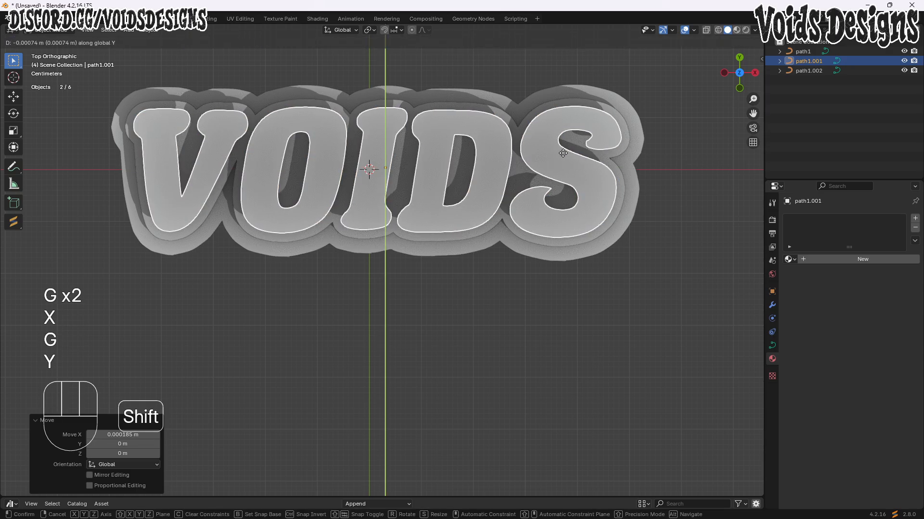
click(562, 152)
key(g)
key(x)
key(shift)
click(561, 151)
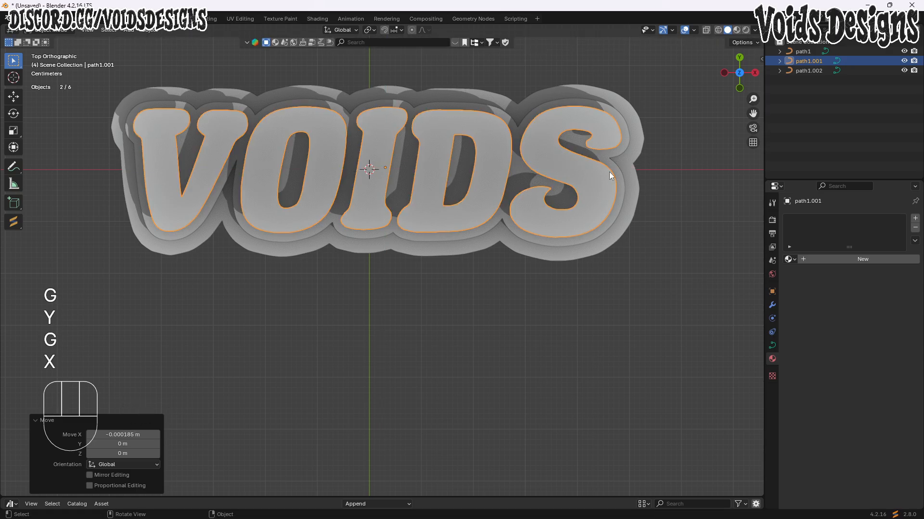
scroll(611, 178, down, 4)
click(614, 198)
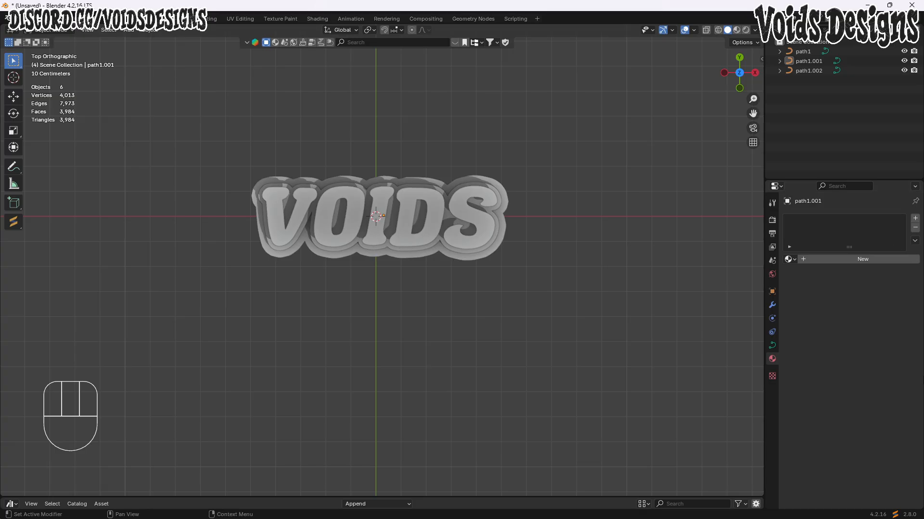
- Extrude the VOIDS lettering curve 0.002 m
middle_drag(363, 293, 354, 231)
scroll(383, 245, up, 2)
mouse_move(398, 288)
middle_down()
mouse_move(419, 298)
mouse_move(433, 286)
mouse_move(411, 301)
middle_up()
click(347, 325)
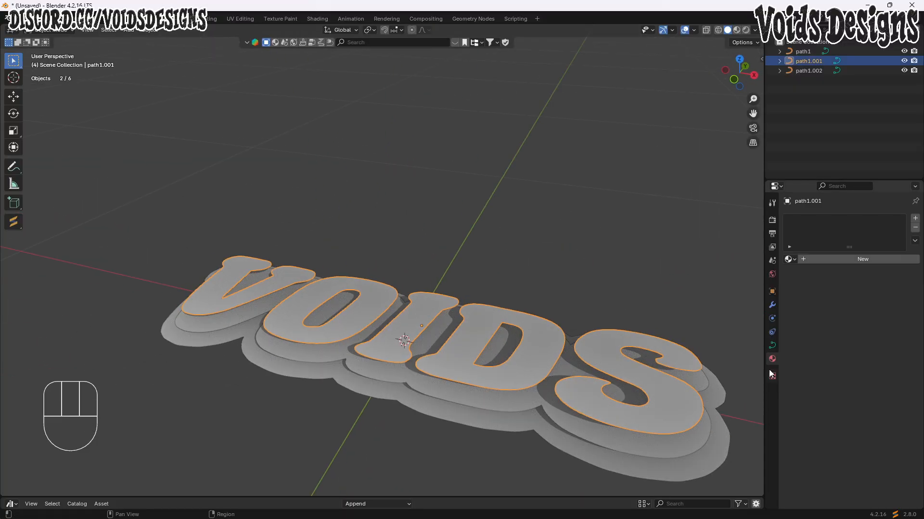
click(771, 346)
scroll(798, 371, down, 4)
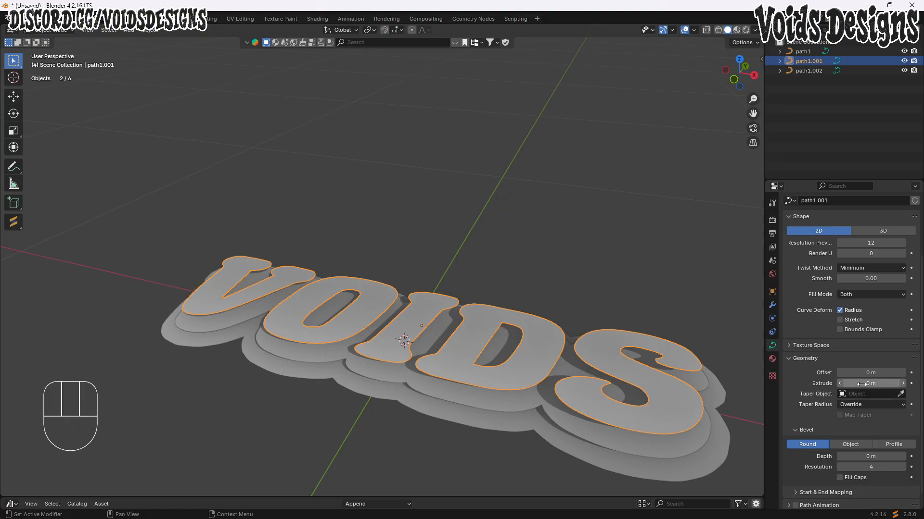
shift+drag(860, 384, 866, 383)
- Extrude the middle silhouette 0.003 m and raise it about 0.016 m along Z beneath the lettering
click(422, 385)
scroll(540, 370, up, 1)
key(g)
middle_drag(540, 371, 460, 411)
key(z)
click(560, 344)
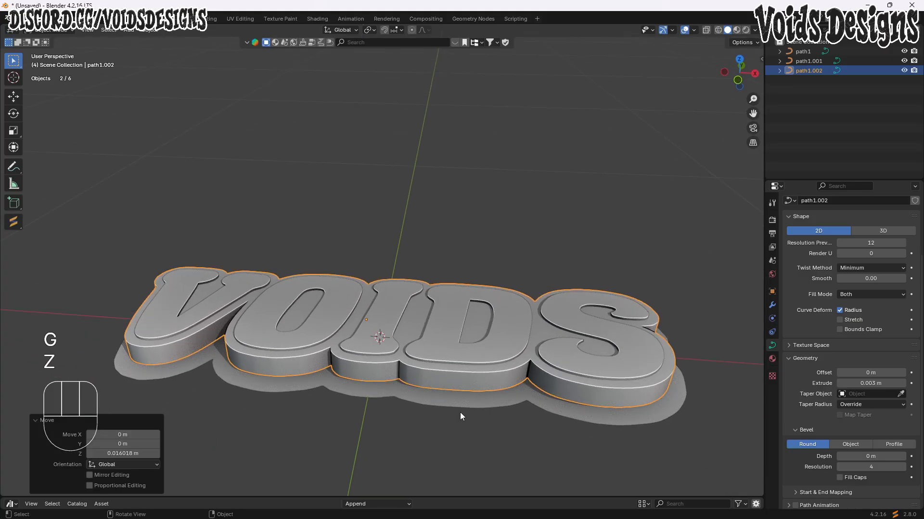
- Extrude the largest silhouette 0.007 m and move it along Z up against the middle layer
click(521, 398)
shift+drag(860, 384, 867, 383)
middle_drag(545, 392, 413, 380)
key(g)
key(z)
click(483, 378)
scroll(409, 340, up, 2)
scroll(433, 356, down, 3)
click(568, 205)
- Examine how the three extruded VOIDS layers stack and how the lettering sits on the middle layer
middle_drag(447, 291, 460, 262)
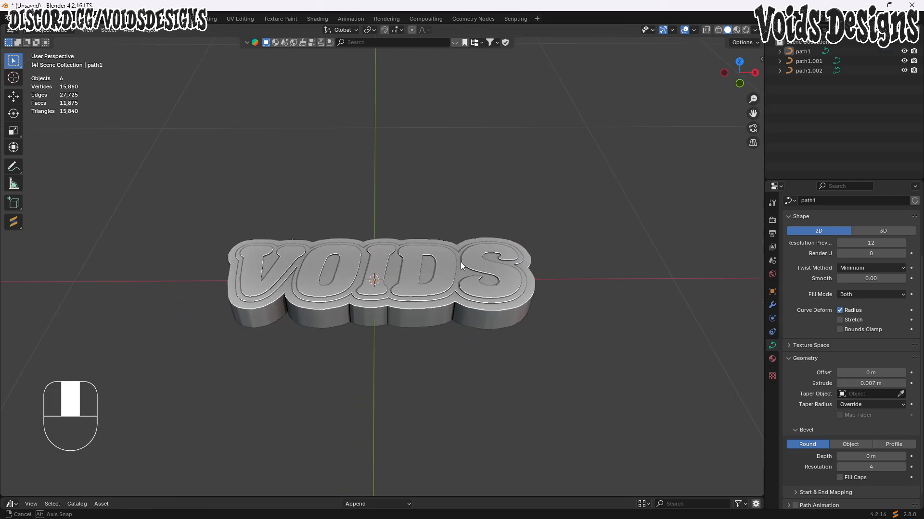
scroll(460, 317, up, 1)
middle_drag(452, 312, 437, 297)
key(a)
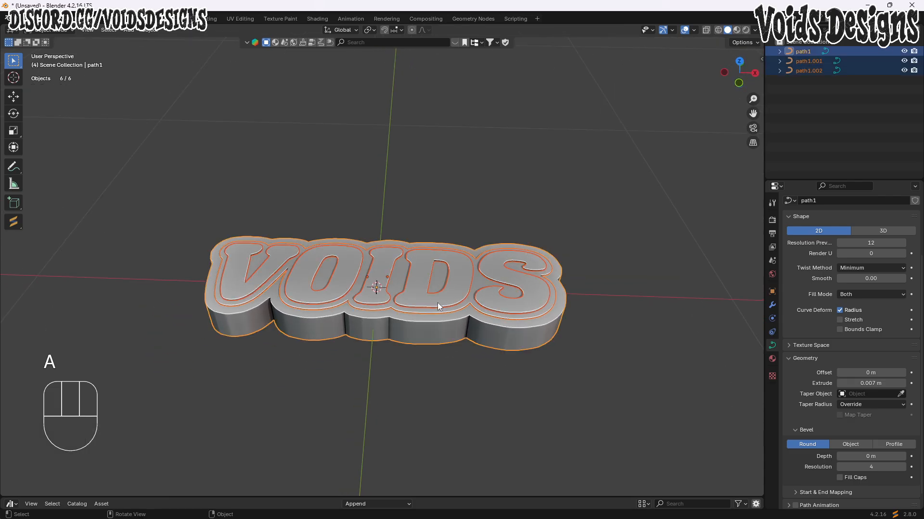
click(333, 284)
key(g)
key(Escape)
scroll(336, 278, up, 3)
middle_drag(333, 284, 336, 278)
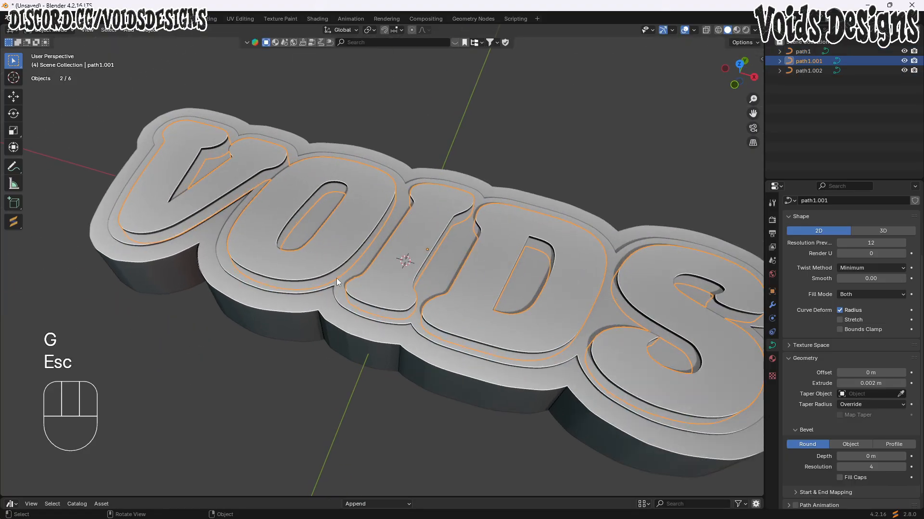
- Examine the stacked VOIDS layers from several angles and check what the lettering selection covers
scroll(370, 231, up, 1)
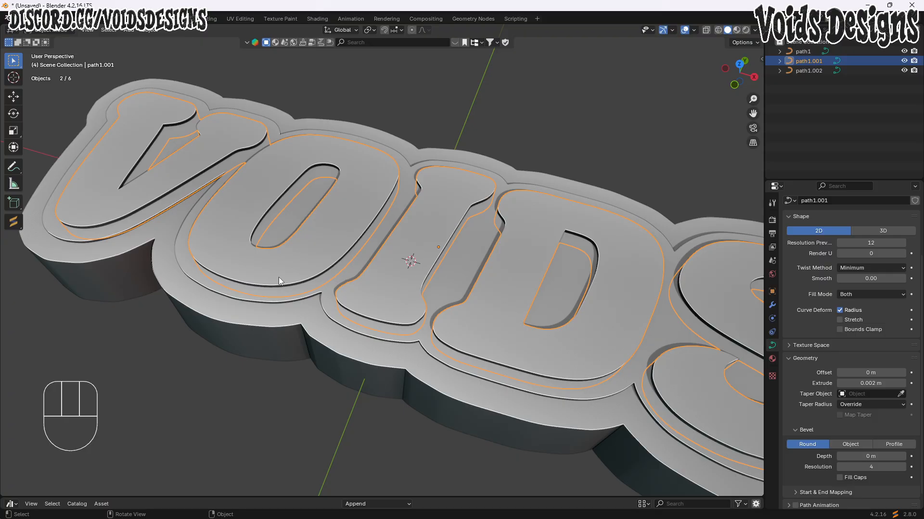
middle_drag(242, 217, 295, 200)
scroll(295, 201, down, 3)
middle_drag(332, 392, 346, 409)
key(g)
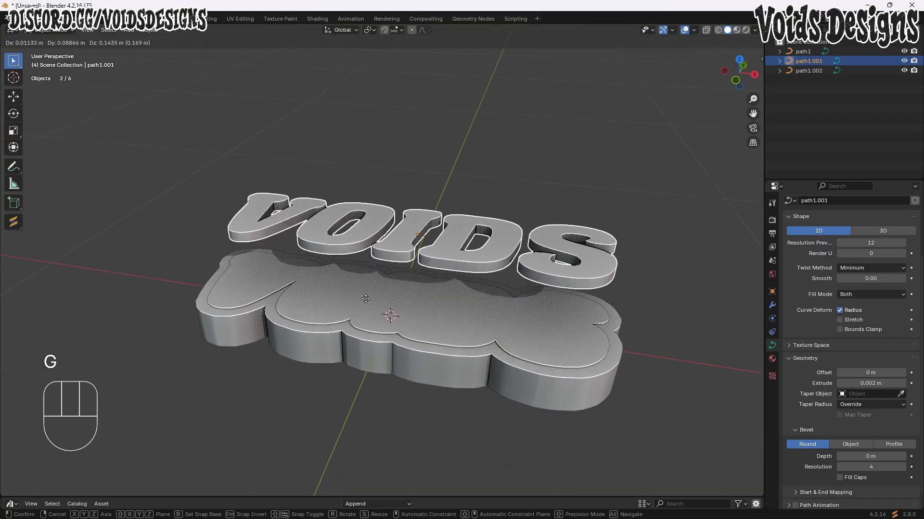
key(Escape)
key(g)
key(Escape)
middle_drag(365, 253, 397, 268)
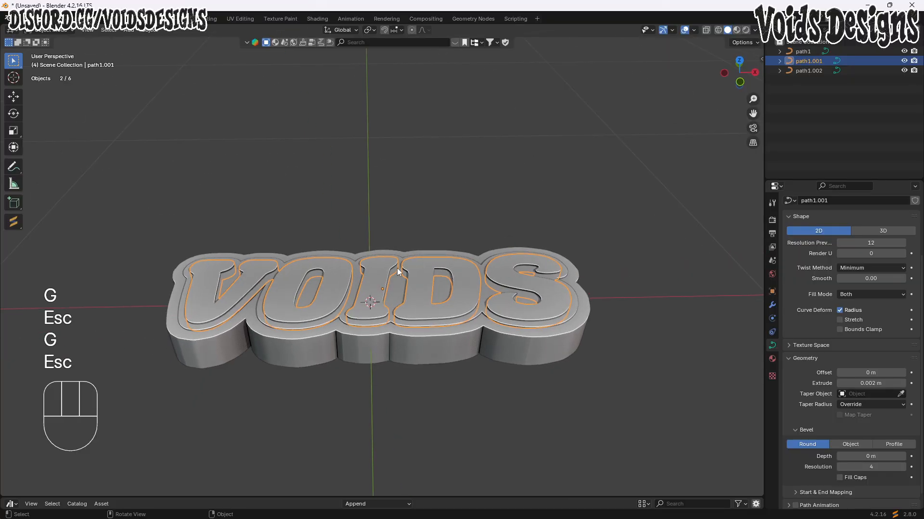
- Duplicate the VOIDS lettering curve in place
key(shift+d)
key(Escape)
key(g)
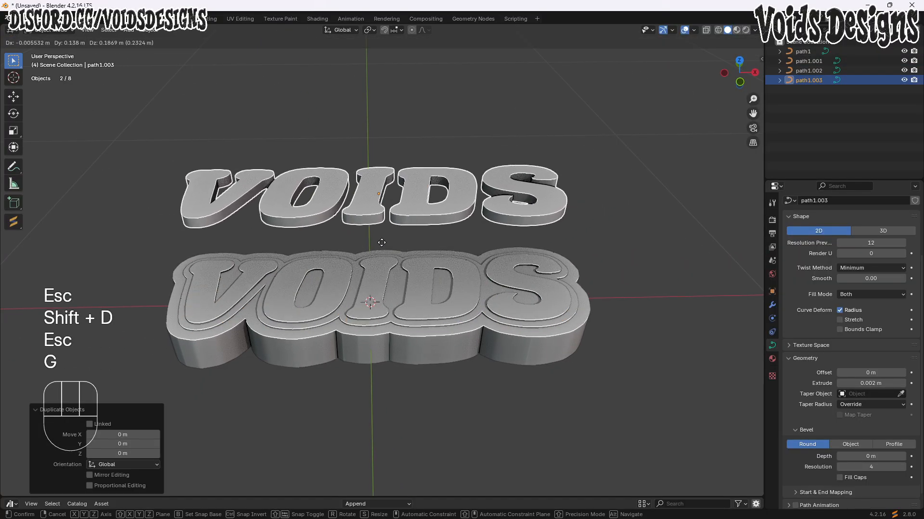
key(Escape)
key(g)
key(Escape)
- Convert the duplicated lettering to a mesh and then back to a curve to get bare letter outlines
right_click(402, 220)
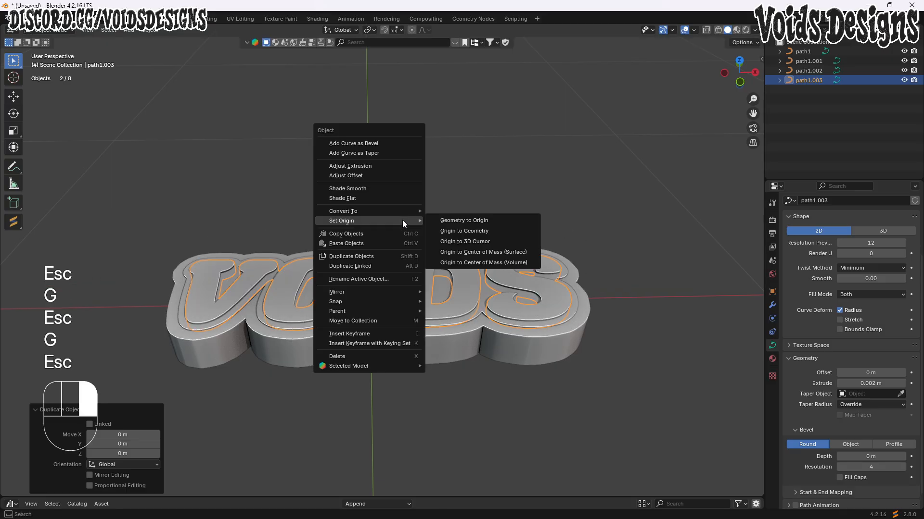
mouse_move(378, 210)
click(439, 210)
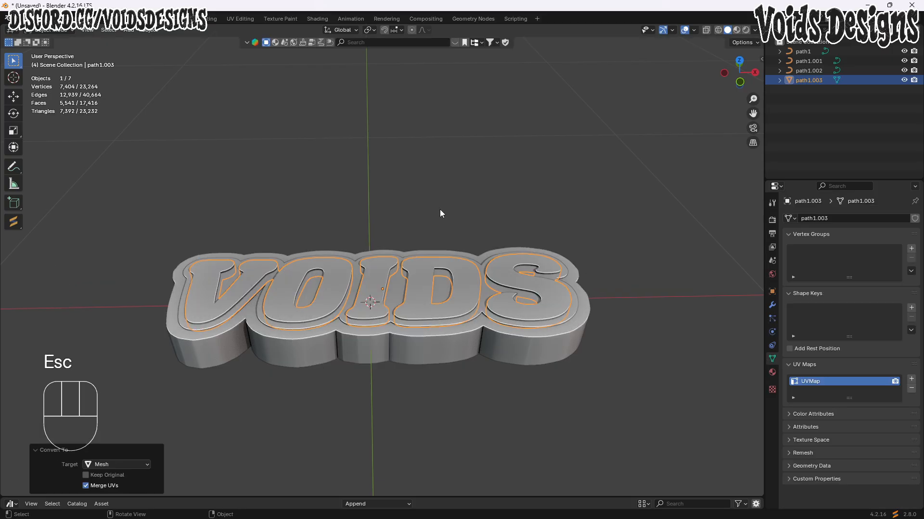
right_click(440, 210)
click(480, 218)
key(g)
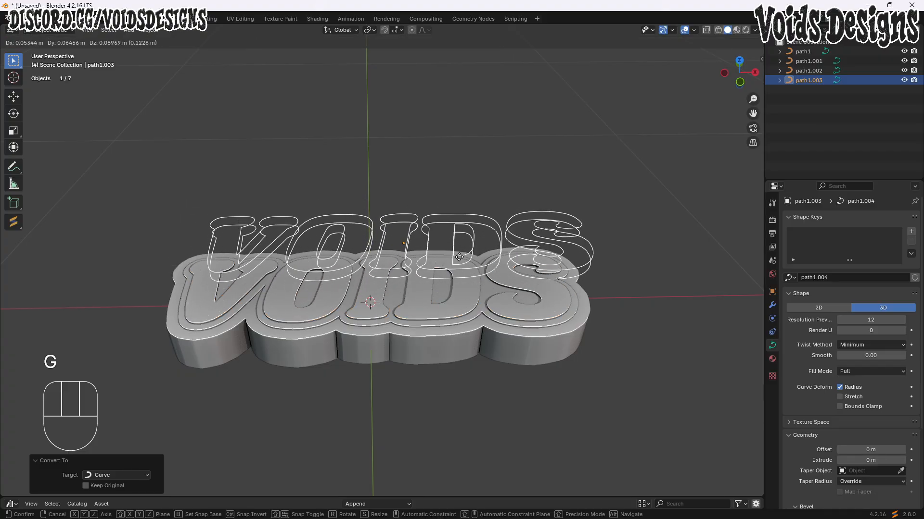
key(Escape)
- Give the letter outline curve a round bevel with a depth of 0.001 m
middle_drag(416, 246, 434, 281)
scroll(497, 270, up, 3)
scroll(596, 314, down, 2)
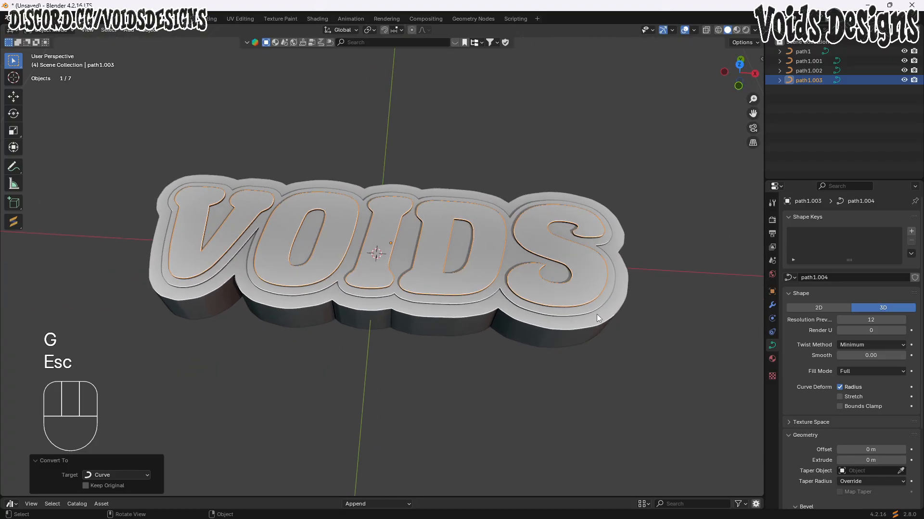
scroll(809, 350, down, 5)
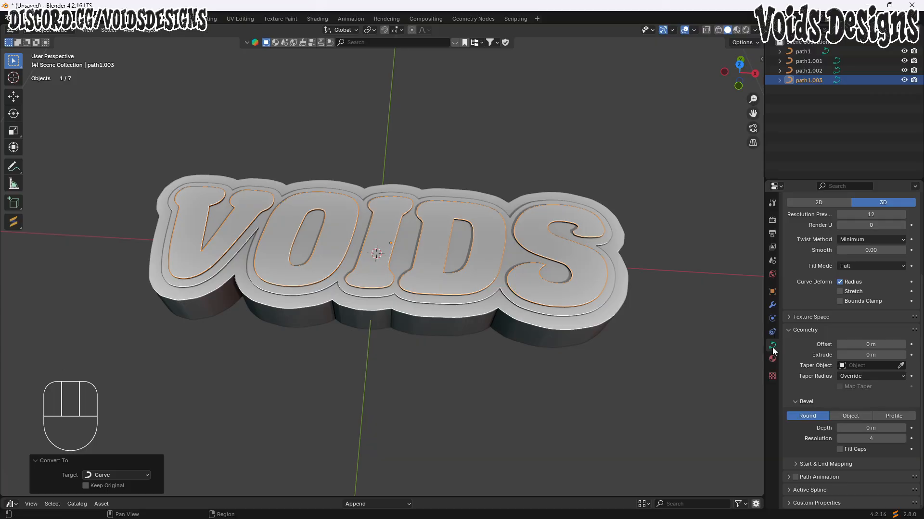
shift+drag(864, 427, 866, 427)
middle_drag(539, 318, 459, 285)
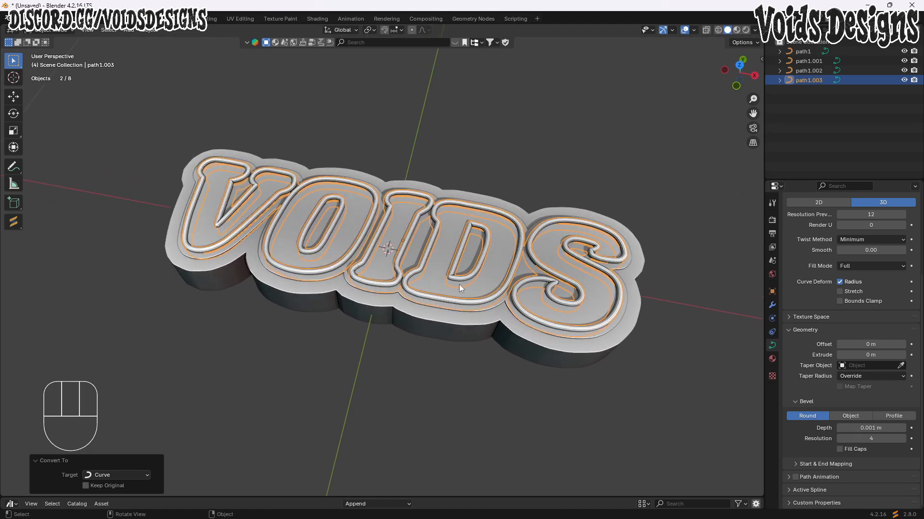
- Convert the beveled letter outlines to a mesh and shade them smooth
right_click(353, 206)
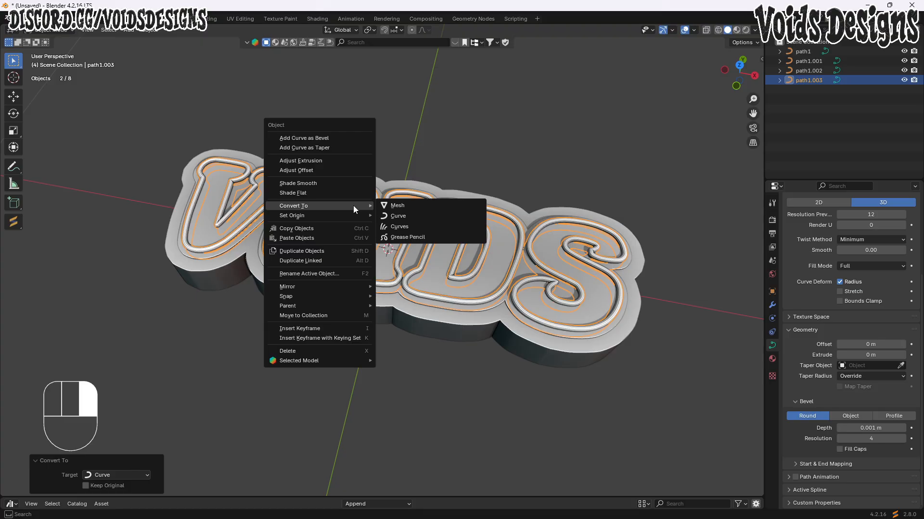
click(420, 207)
right_click(366, 213)
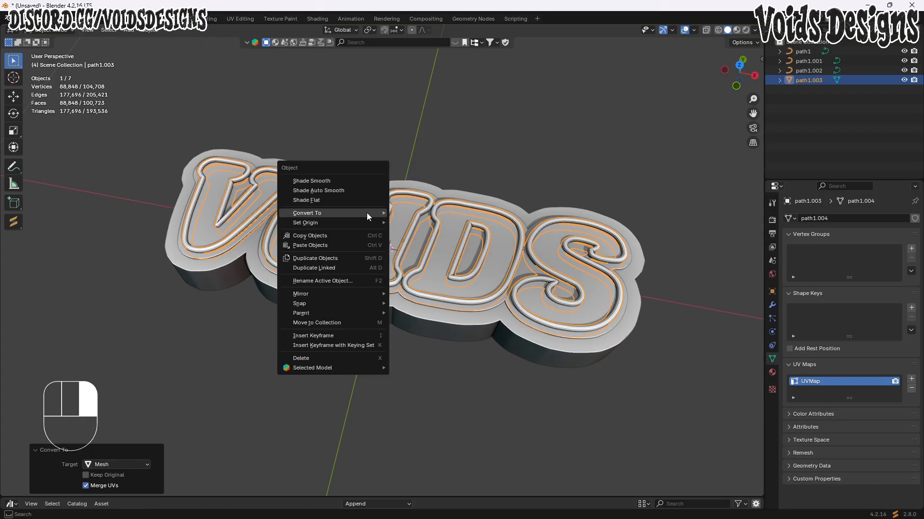
click(317, 181)
- In Edit Mode, select the uppermost outline tubes of all the VOIDS letters as linked geometry and hide them
key(Tab)
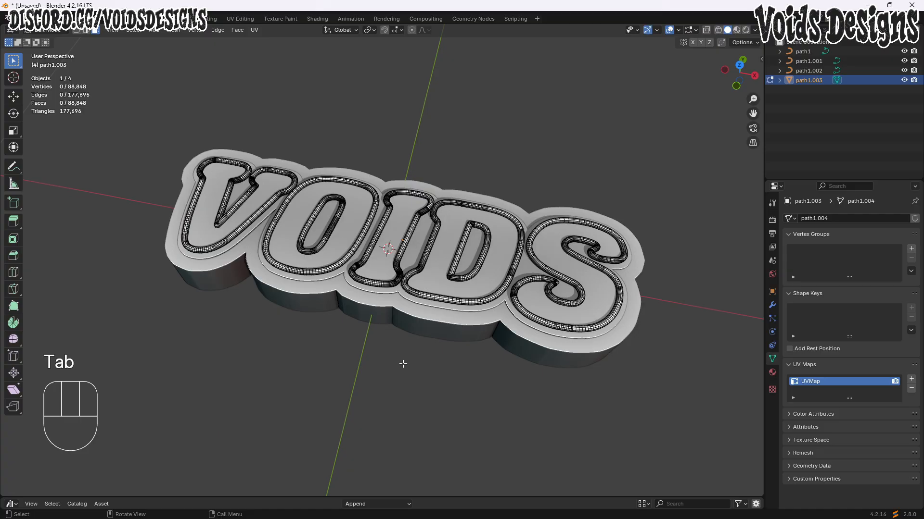
scroll(581, 306, up, 3)
key(l)
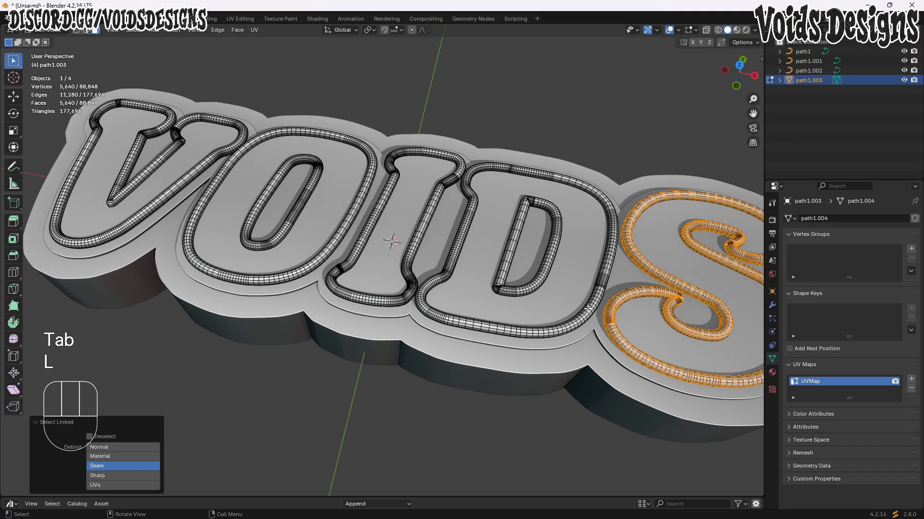
key(l)
key(l)
key(l)
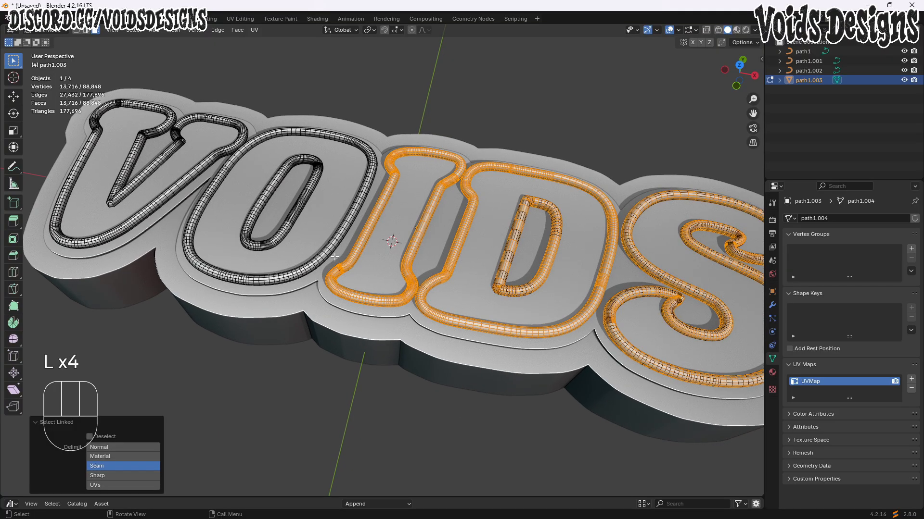
key(l)
key(l)
key(l)
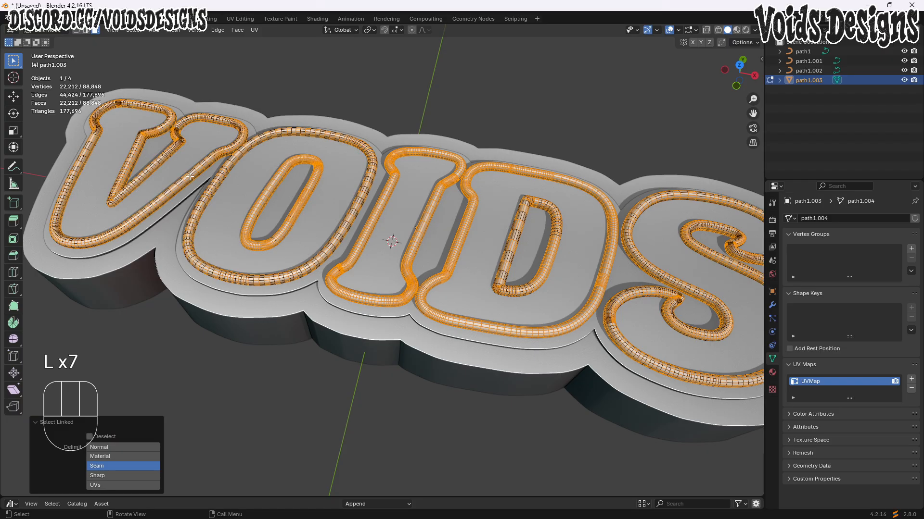
scroll(355, 241, down, 2)
middle_drag(355, 241, 433, 232)
key(h)
- Delete the vertices of all remaining tubes and reveal the hidden upper outlines
key(a)
key(x)
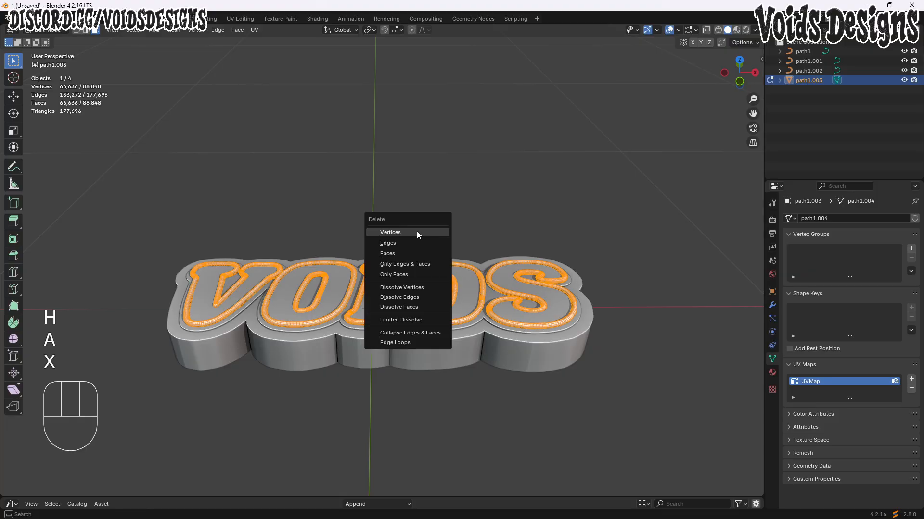
click(417, 232)
key(alt+h)
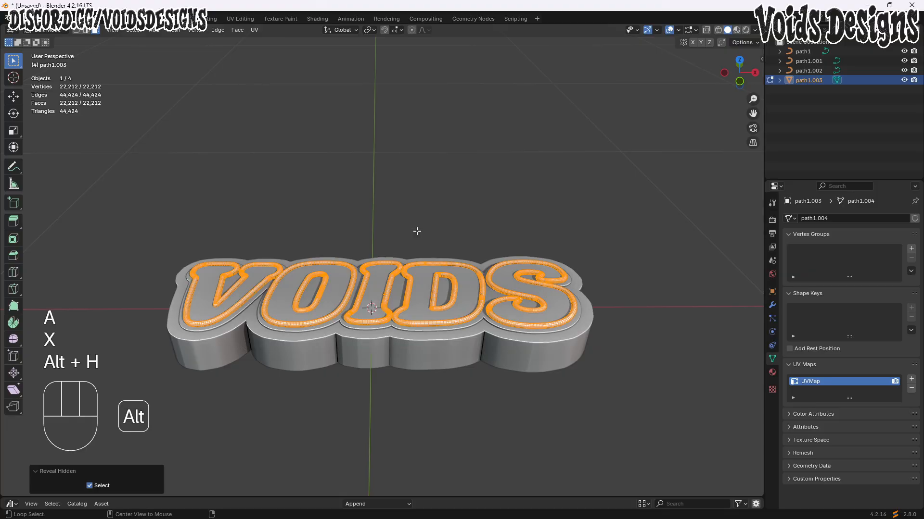
- Apply all transforms to the outline tube mesh
click(408, 229)
key(Tab)
middle_drag(408, 229, 412, 238)
key(Tab)
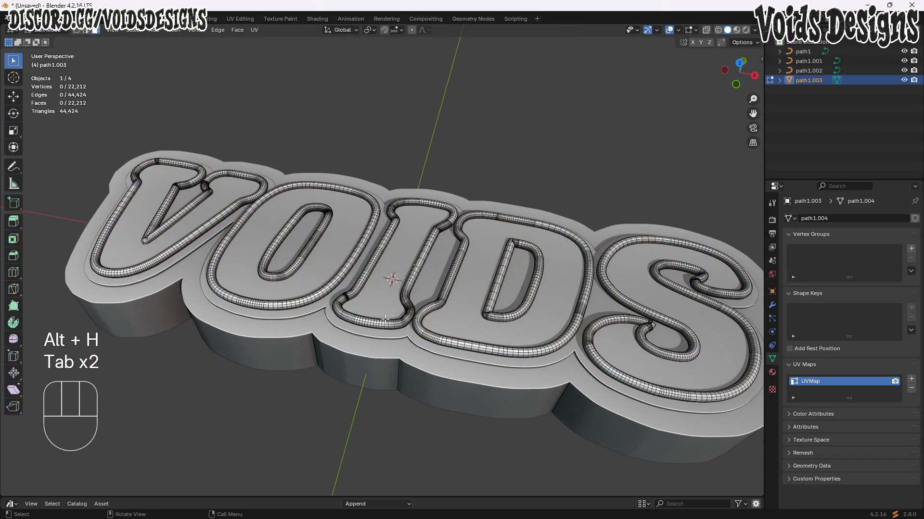
key(Tab)
key(ctrl+a)
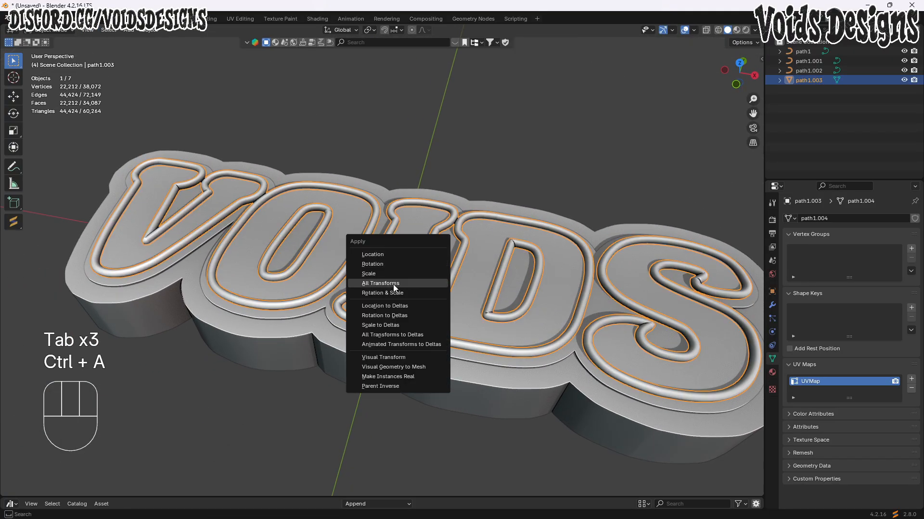
click(388, 285)
- Fatten the entire outline tube mesh slightly along its normals
key(Tab)
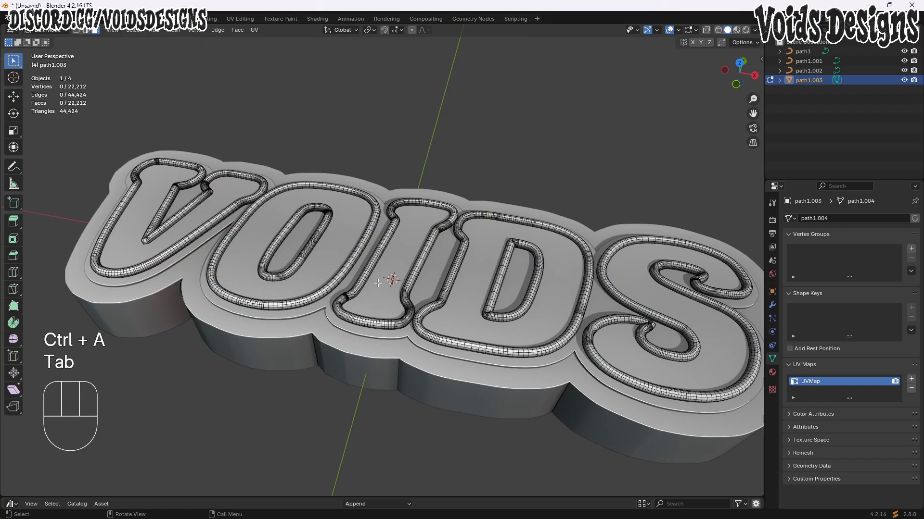
key(a)
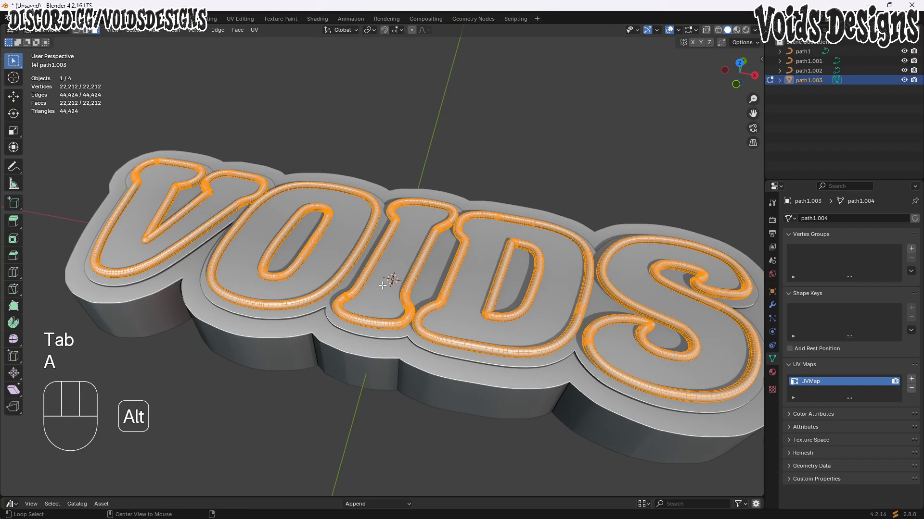
key(alt+s)
key(shift)
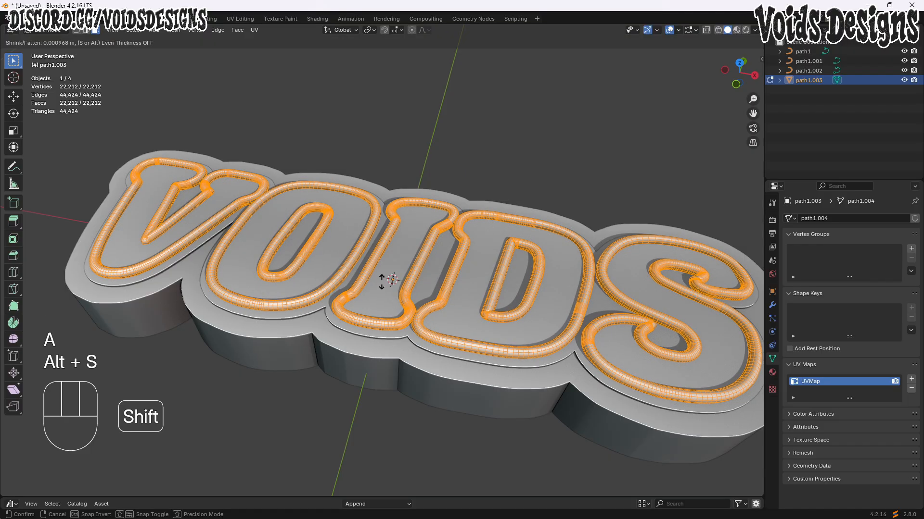
click(381, 280)
key(Tab)
mouse_move(381, 281)
middle_down()
mouse_move(417, 310)
mouse_move(443, 315)
mouse_move(383, 308)
mouse_move(391, 273)
middle_up()
- Adjust the outline tubes' thickness a second time with Shrink/Fatten and return to Object Mode
key(Tab)
key(a)
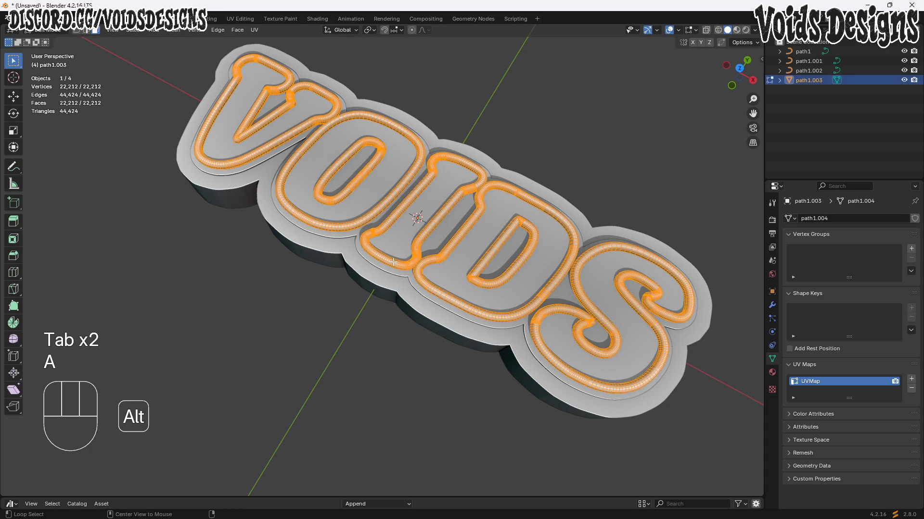
key(alt+s)
click(392, 264)
key(Tab)
middle_drag(356, 329, 336, 370)
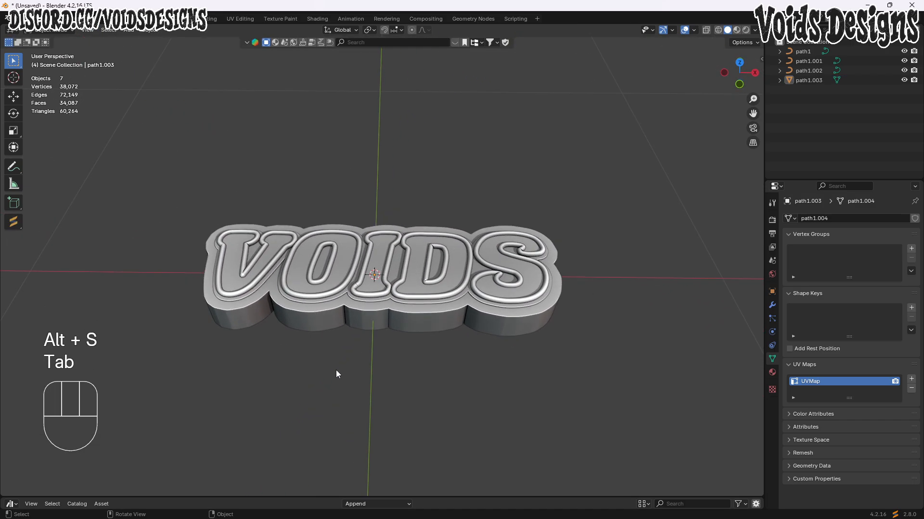
click(347, 296)
scroll(356, 302, up, 3)
key(g)
key(Escape)
middle_drag(373, 289, 399, 276)
scroll(440, 290, down, 2)
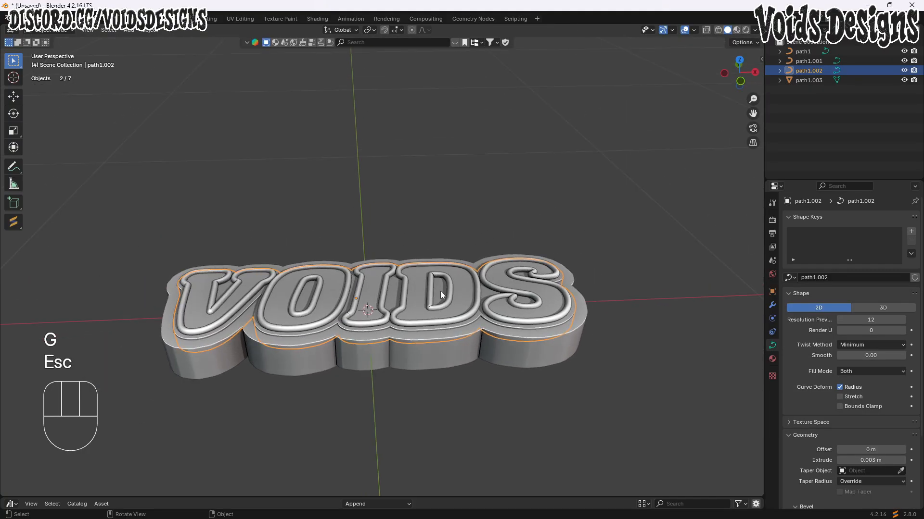
- Convert all the pendant's layers to meshes
key(a)
right_click(287, 237)
mouse_move(255, 263)
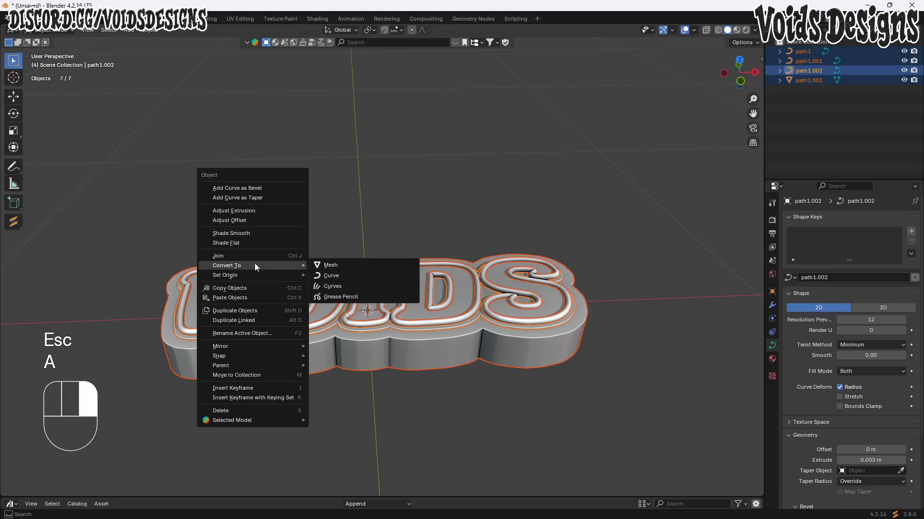
click(327, 264)
scroll(342, 337, up, 3)
- Add a loop cut around the largest layer's side wall, slide it to the upper edge, and separate it as its own object
click(345, 443)
scroll(337, 385, down, 4)
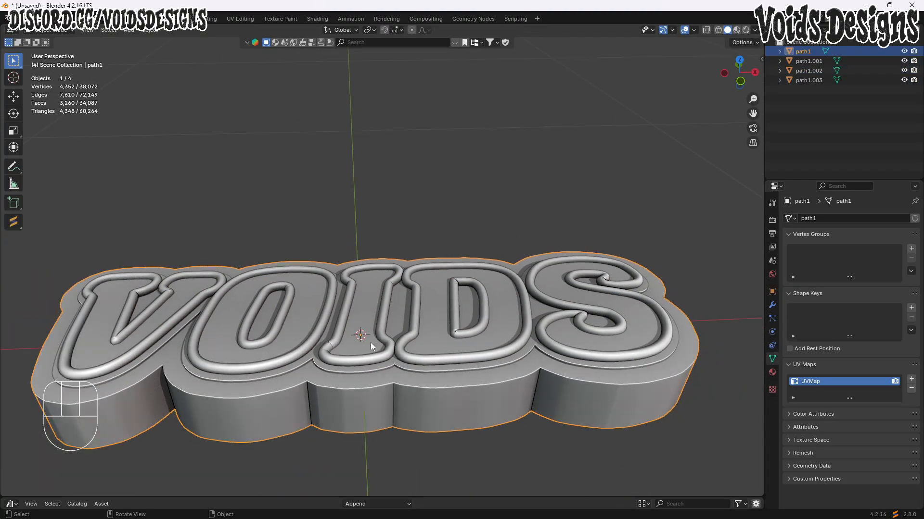
middle_drag(370, 343, 386, 346)
middle_drag(388, 361, 424, 396)
key(Tab)
key(ctrl+r)
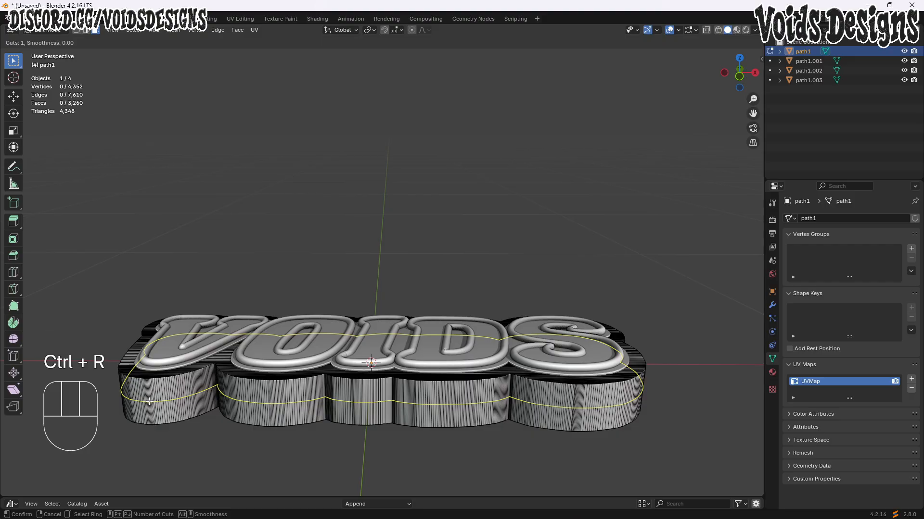
click(180, 401)
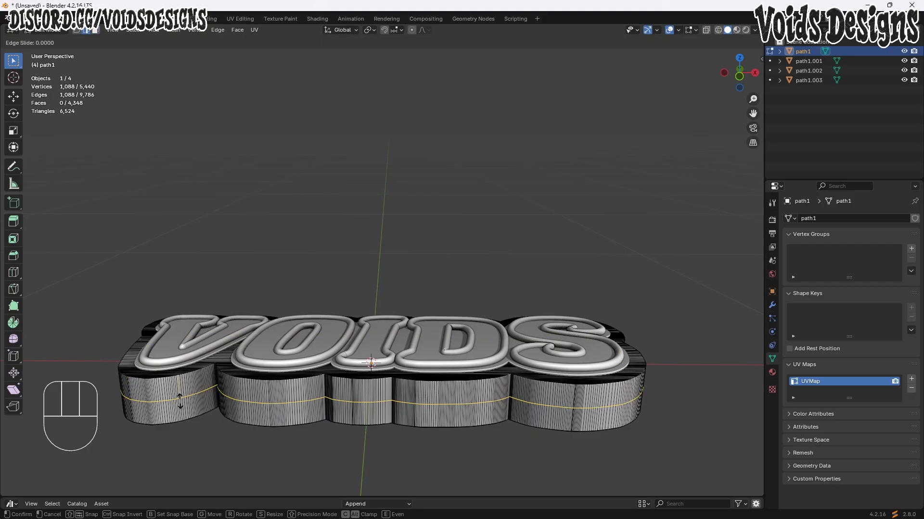
click(196, 350)
key(p)
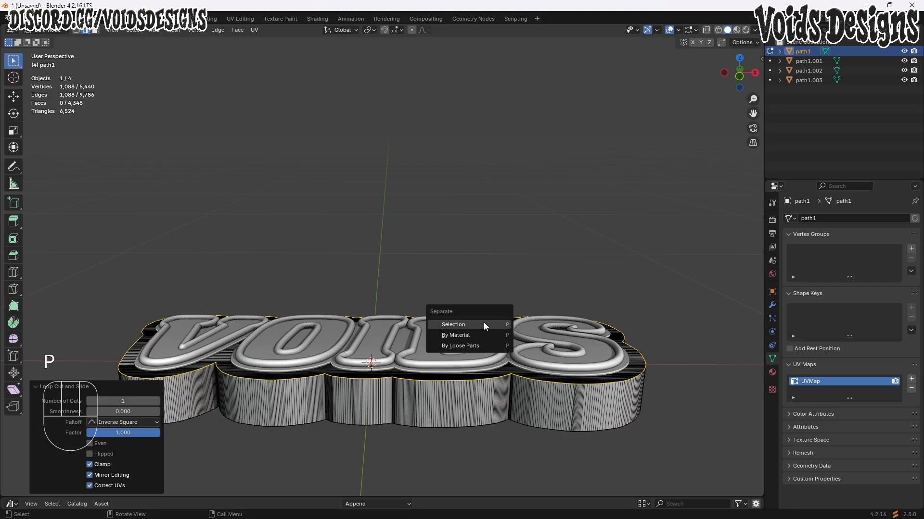
click(484, 326)
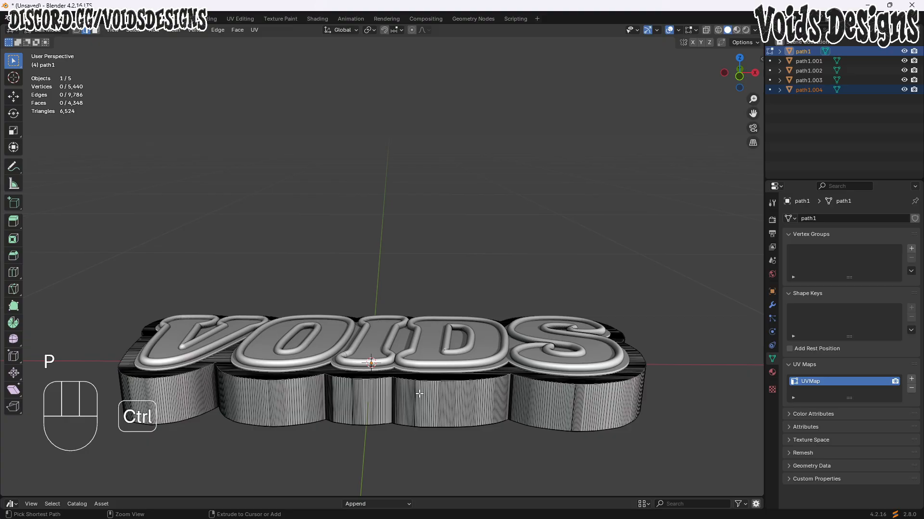
- Add another loop cut to the side wall, slide it to the lower edge, and separate it as its own object
key(ctrl+r)
drag(418, 393, 421, 447)
key(p)
click(456, 344)
key(Tab)
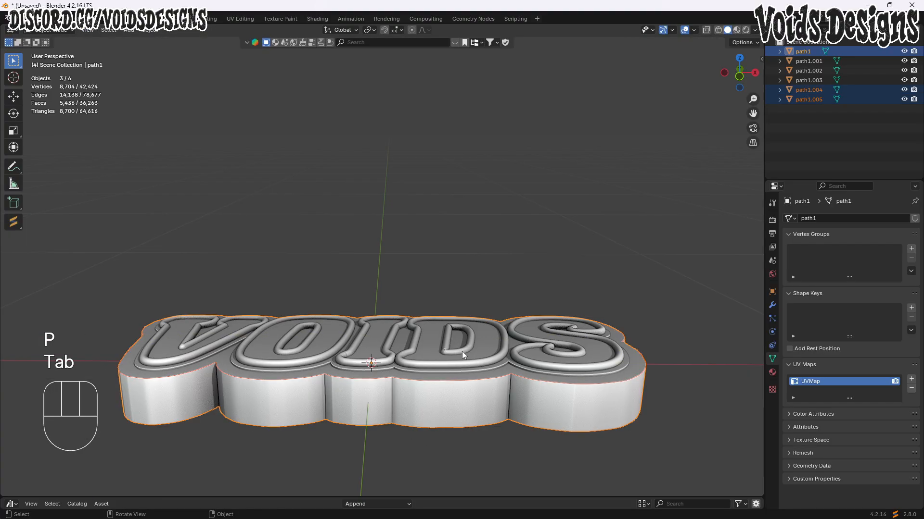
- Hide the largest base layer, leaving its separated edge loops in view
middle_drag(462, 351, 399, 403)
click(410, 393)
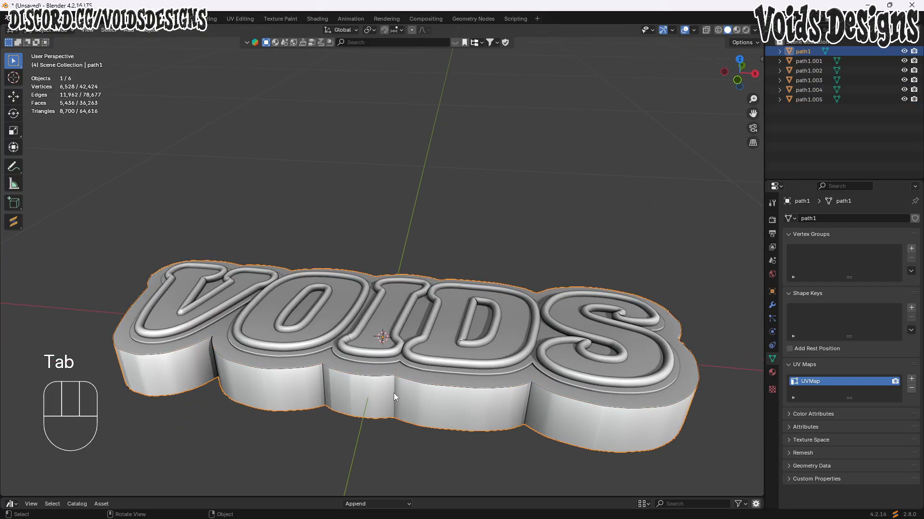
key(h)
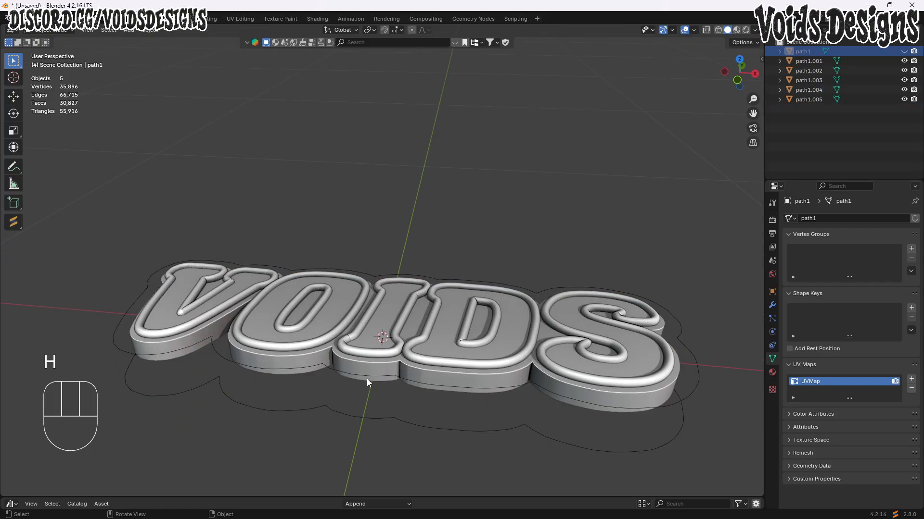
- Join the base layer's two separated edge loops into one object and convert it to a curve
middle_drag(367, 379, 377, 397)
click(397, 340)
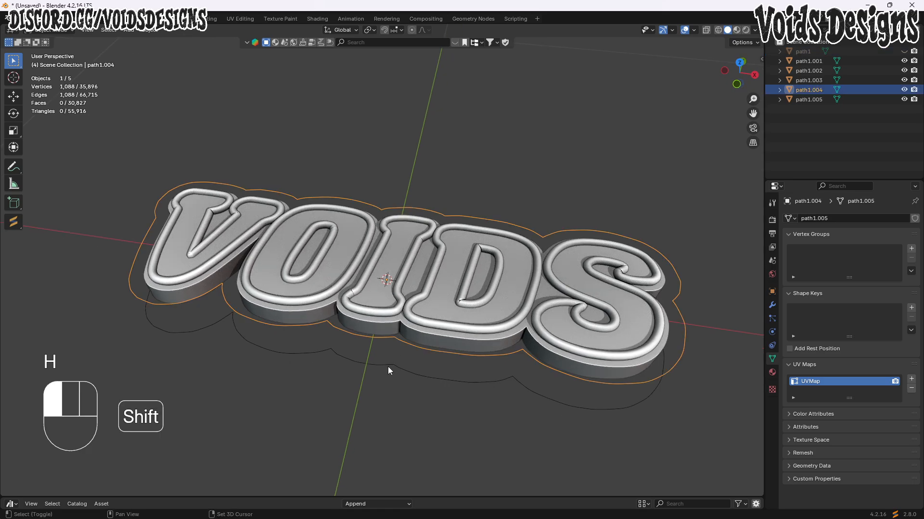
shift+click(387, 367)
right_click(308, 232)
key(ctrl+j)
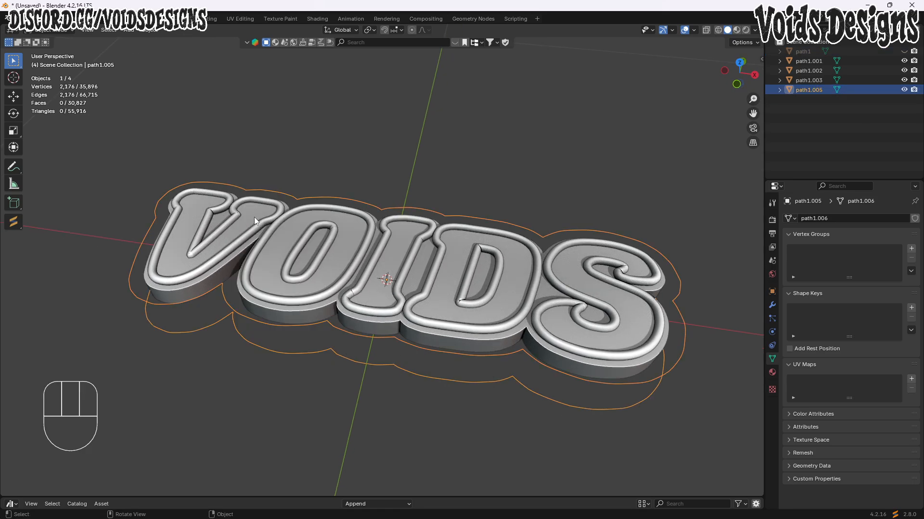
right_click(402, 234)
mouse_move(383, 263)
click(469, 275)
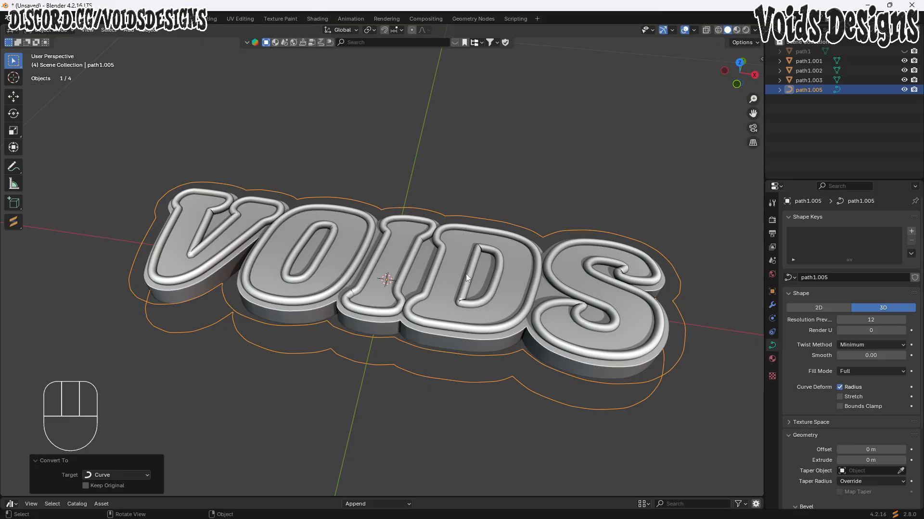
- Unhide the largest base layer and select the joined edge curve
right_click(437, 236)
mouse_move(437, 235)
key(alt+h)
click(359, 334)
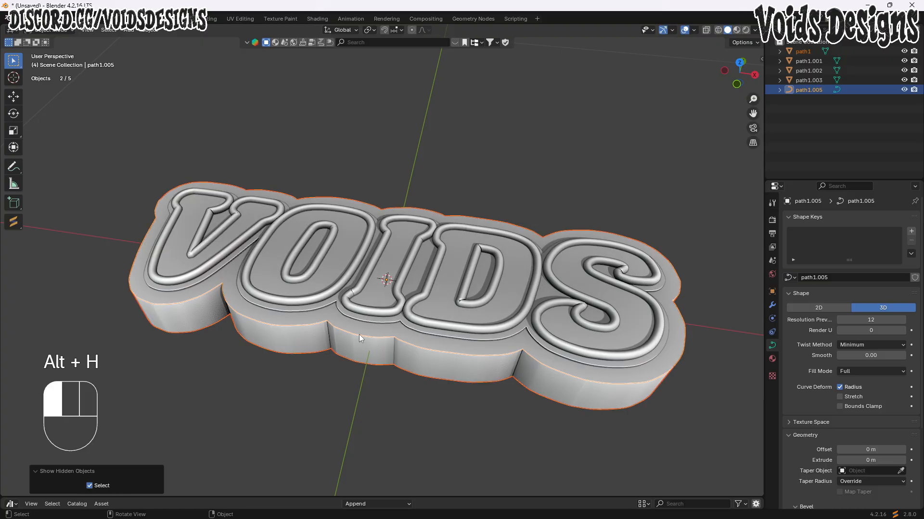
key(g)
key(Escape)
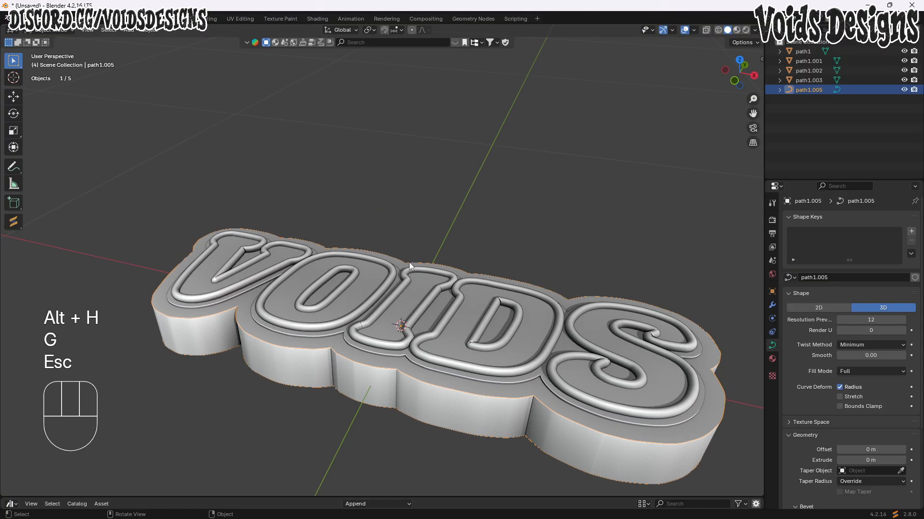
- Give the base edge curve a round bevel with a depth of 0.0007 m
scroll(824, 389, down, 4)
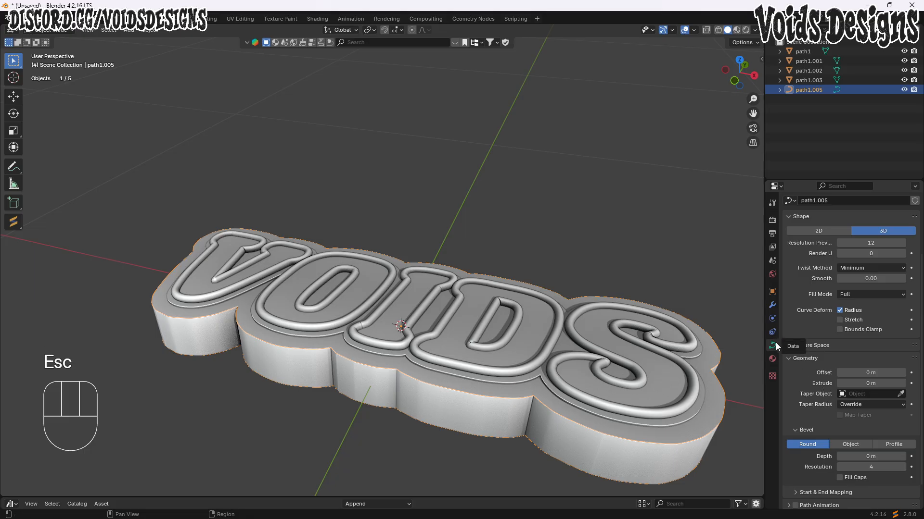
scroll(839, 402, down, 2)
click(859, 428)
click(811, 429)
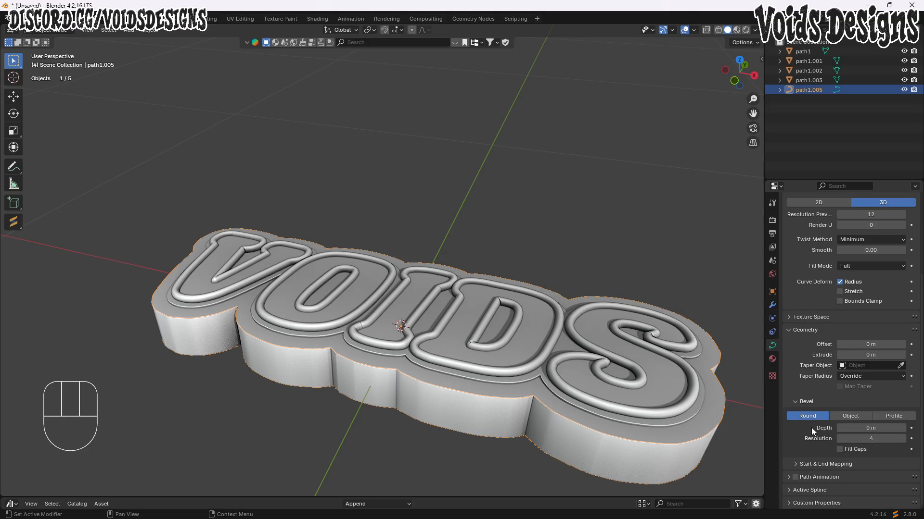
mouse_move(871, 428)
shift+mouse_down()
mouse_move(885, 428)
mouse_move(873, 428)
shift+mouse_up()
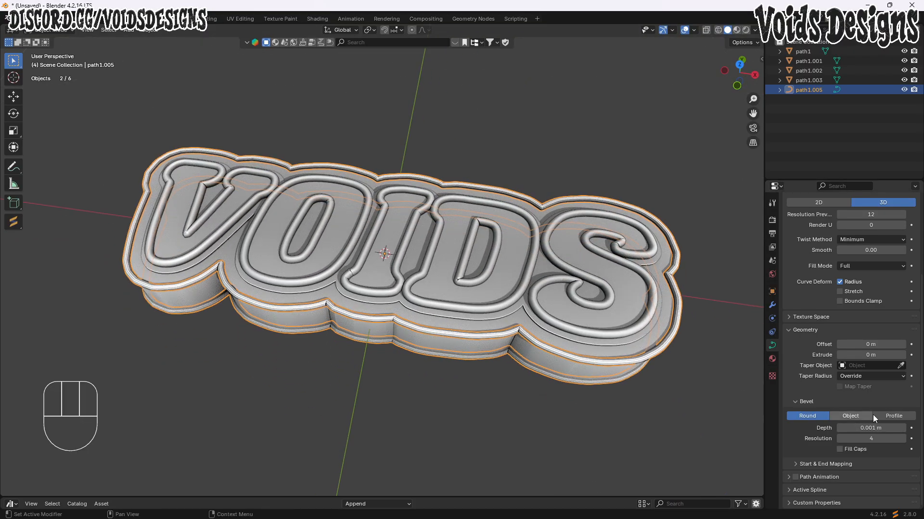
click(863, 427)
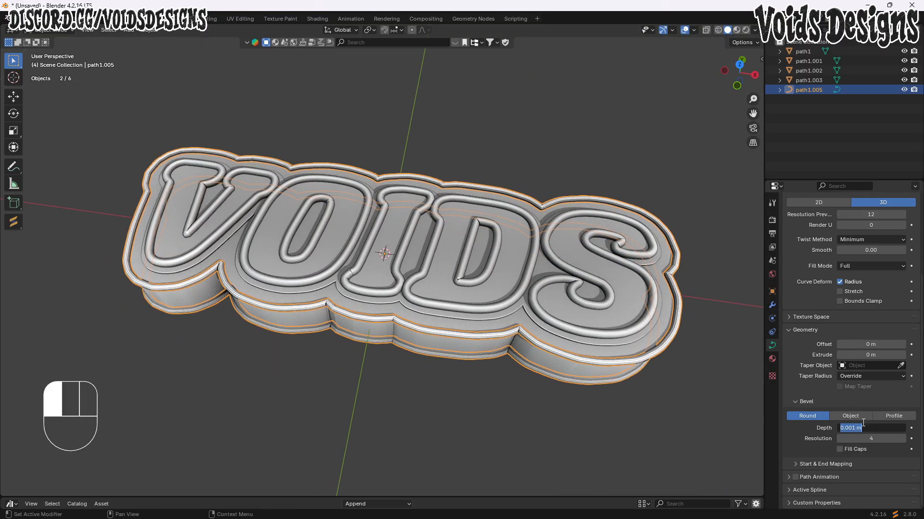
text(0.)
key(Return)
- Convert the beveled base edge curve to a mesh and shade it smooth
right_click(500, 285)
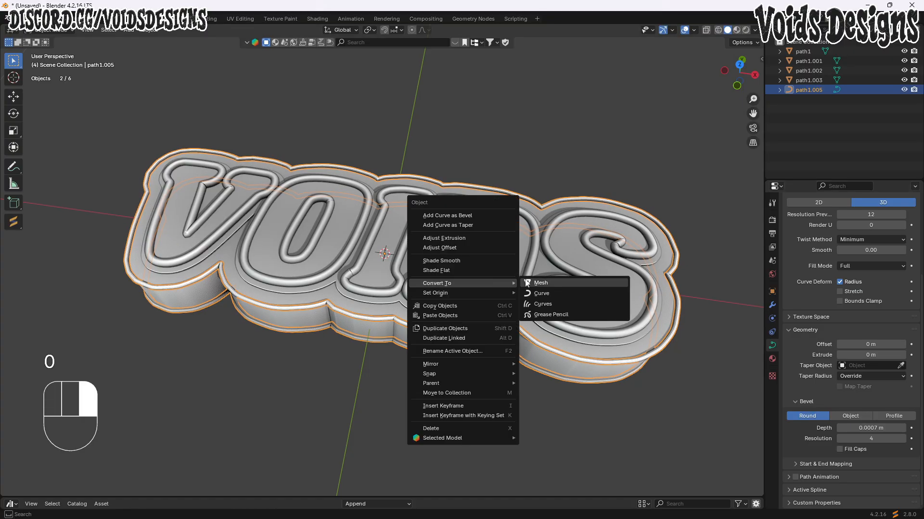
click(535, 280)
right_click(426, 255)
click(423, 232)
middle_drag(423, 232, 451, 248)
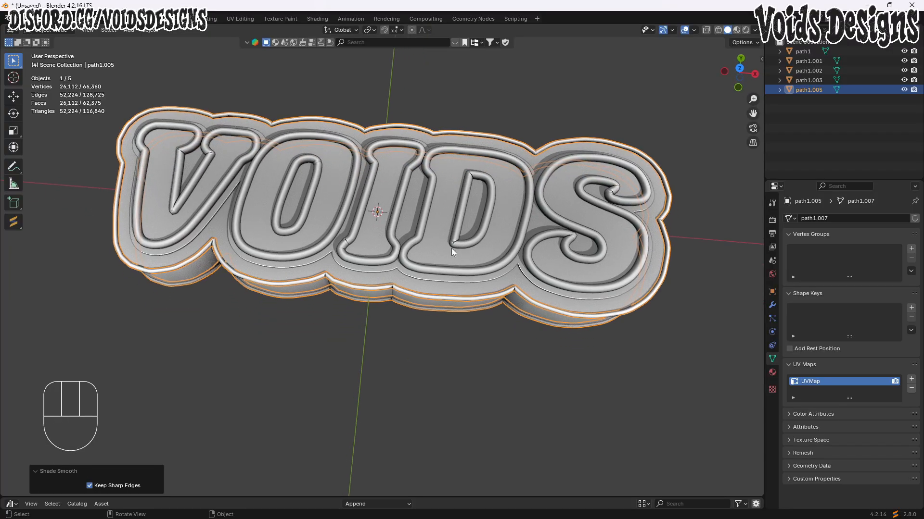
right_click(384, 222)
click(367, 230)
- Apply all transforms to the base's tube outline
click(470, 109)
middle_drag(476, 181, 469, 202)
scroll(435, 293, up, 2)
click(411, 248)
key(ctrl+a)
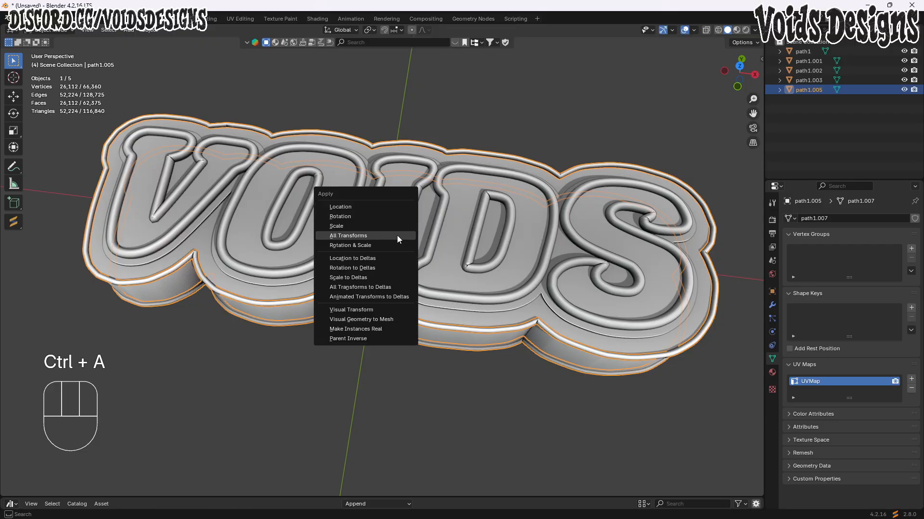
click(397, 235)
key(ctrl+a)
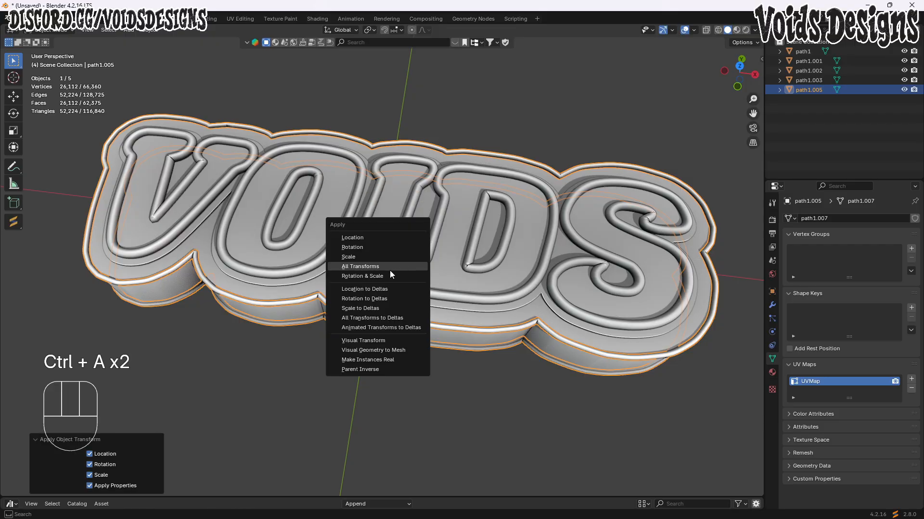
click(382, 268)
- Use Shrink/Fatten on the entire mesh of the base's tube outline to fine-tune its thickness
scroll(390, 292, up, 3)
key(Tab)
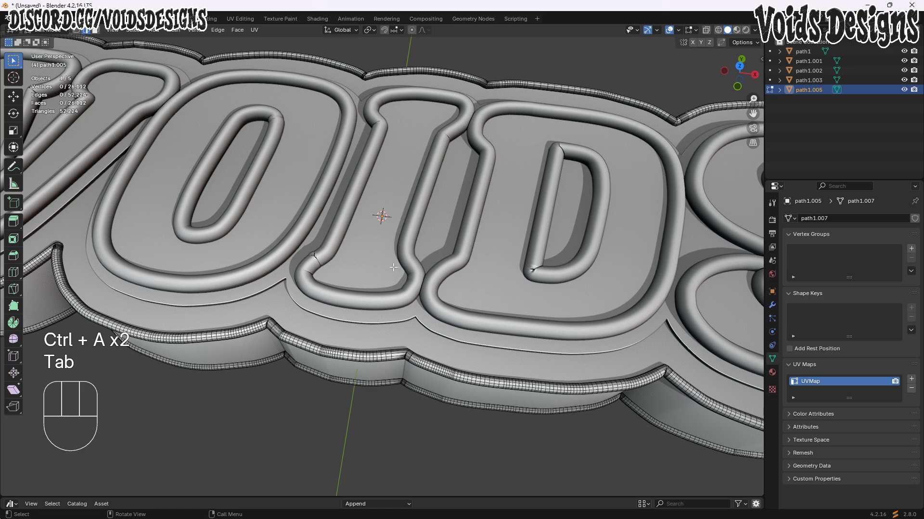
key(a)
key(alt+s)
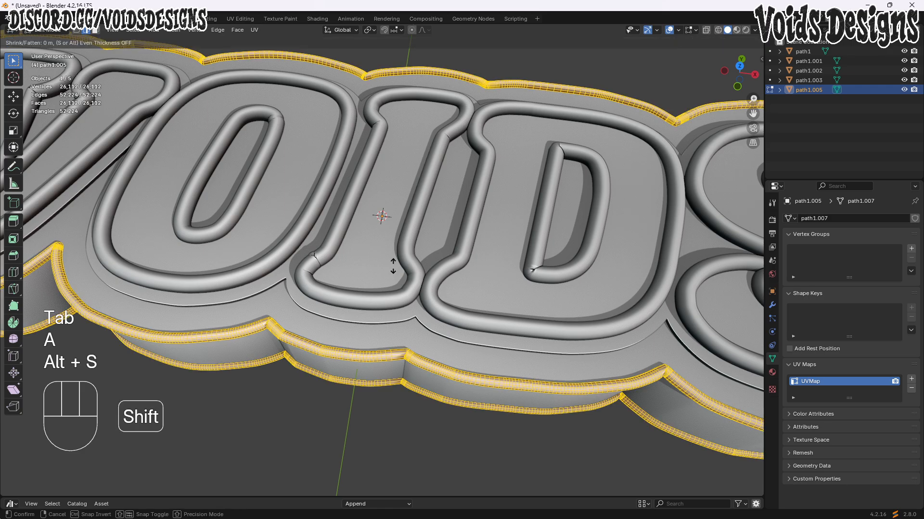
click(393, 268)
key(Tab)
scroll(374, 289, down, 4)
click(326, 406)
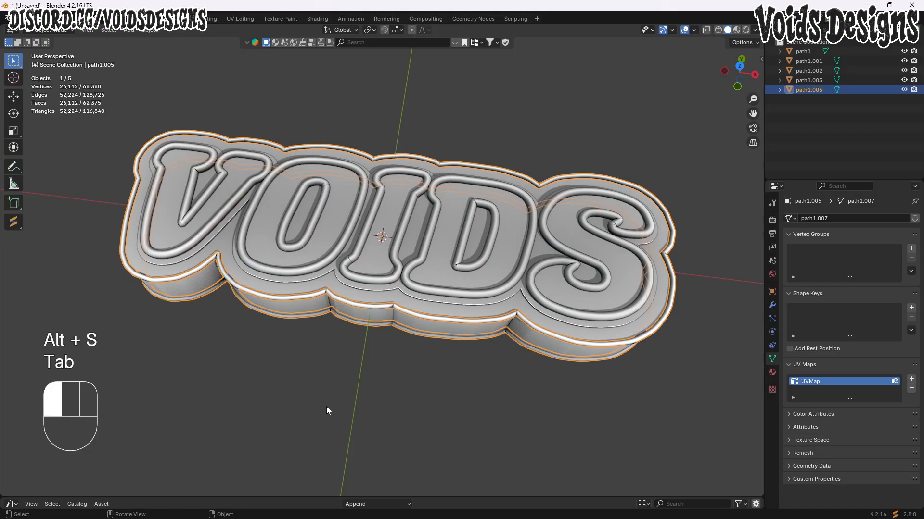
- Add a loop cut around the middle layer's side wall, slide it fully to the upper edge, and separate it as its own object
middle_drag(326, 406, 400, 394)
scroll(377, 248, up, 2)
click(377, 247)
middle_drag(440, 309, 427, 335)
key(Tab)
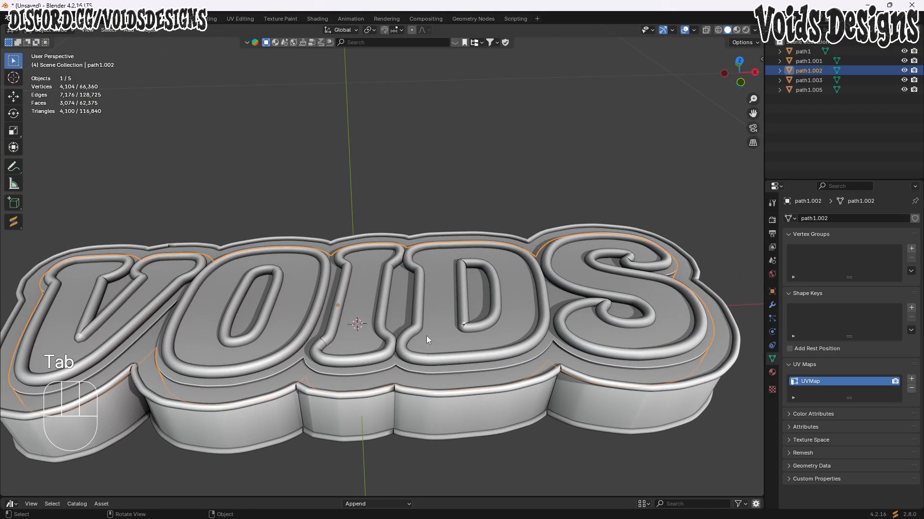
key(ctrl+r)
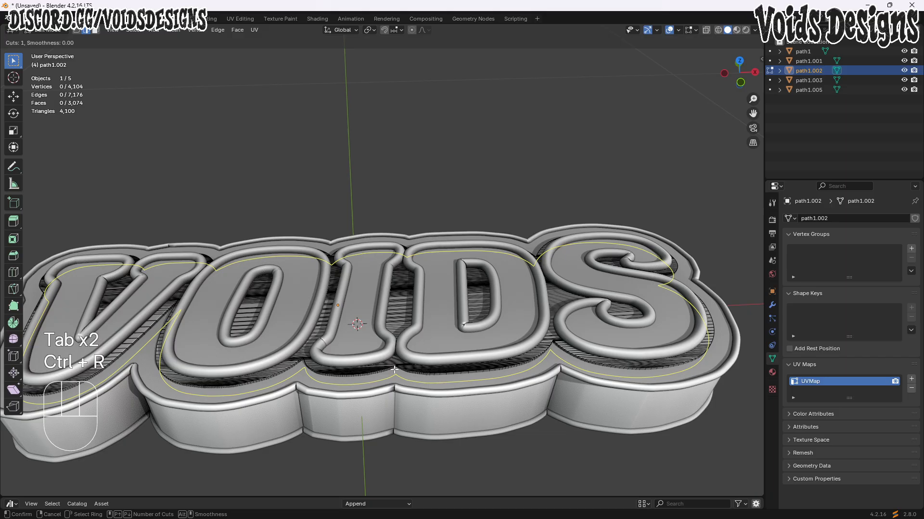
drag(400, 349, 403, 336)
key(p)
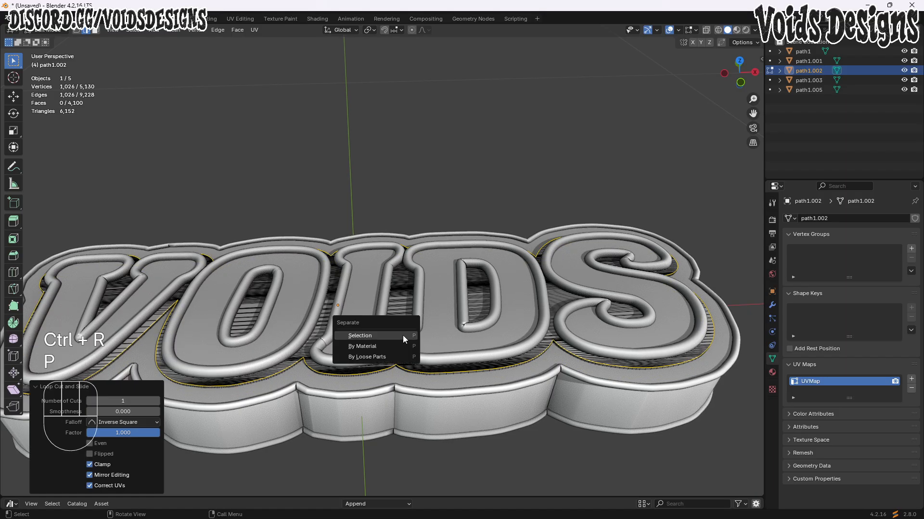
click(399, 335)
key(Tab)
key(g)
key(Escape)
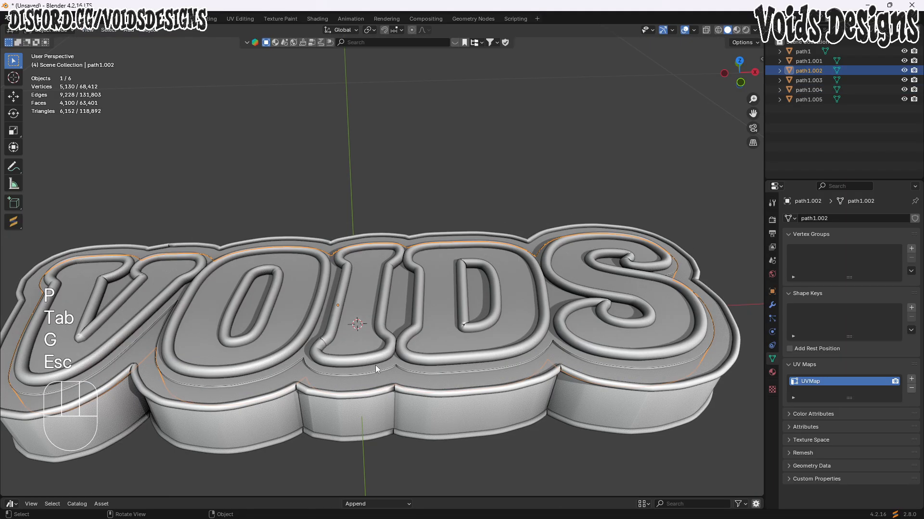
- Select the middle layer's separated edge loop and convert it to a curve
click(374, 370)
key(g)
key(Escape)
right_click(405, 281)
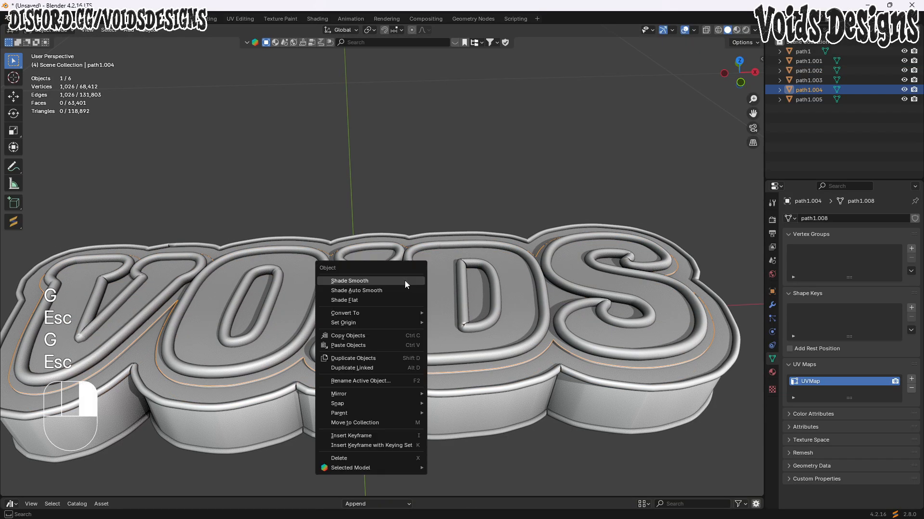
mouse_move(409, 318)
click(463, 324)
- Set the middle layer edge curve's bevel depth to 0.00007 m
scroll(844, 401, down, 5)
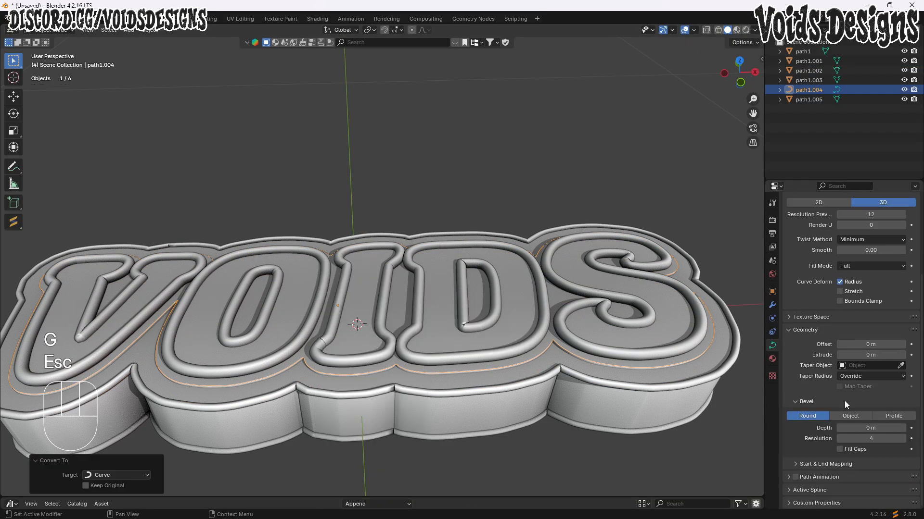
click(868, 428)
text(0.00)
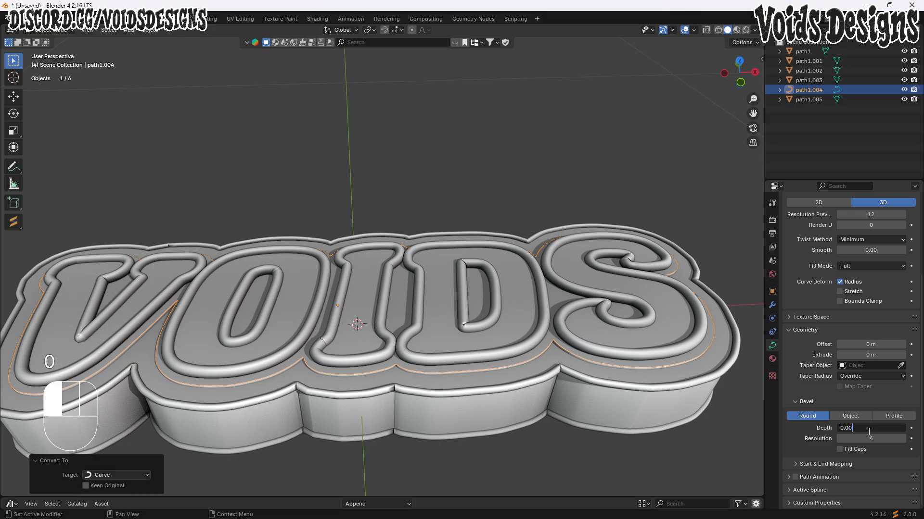
text(007)
key(Return)
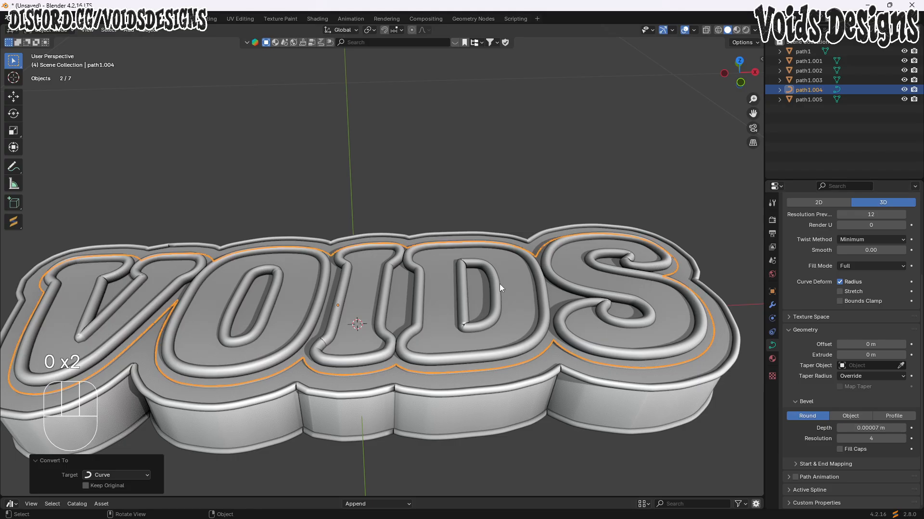
- Set the middle layer edge curve's bevel depth to 0.0007 m
click(869, 428)
text(0.000)
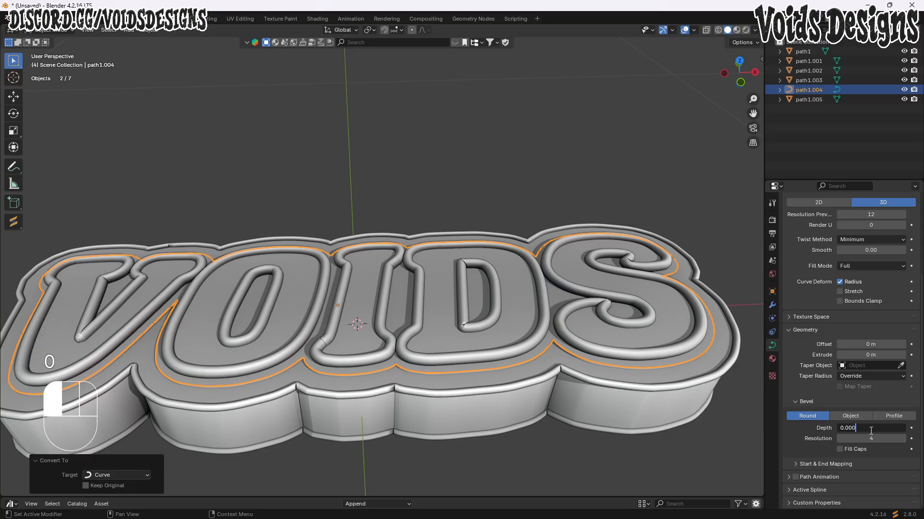
text(7)
key(Return)
- Convert the middle layer's beveled edge curve to a mesh, shade it smooth, and deselect it
right_click(476, 247)
mouse_move(476, 247)
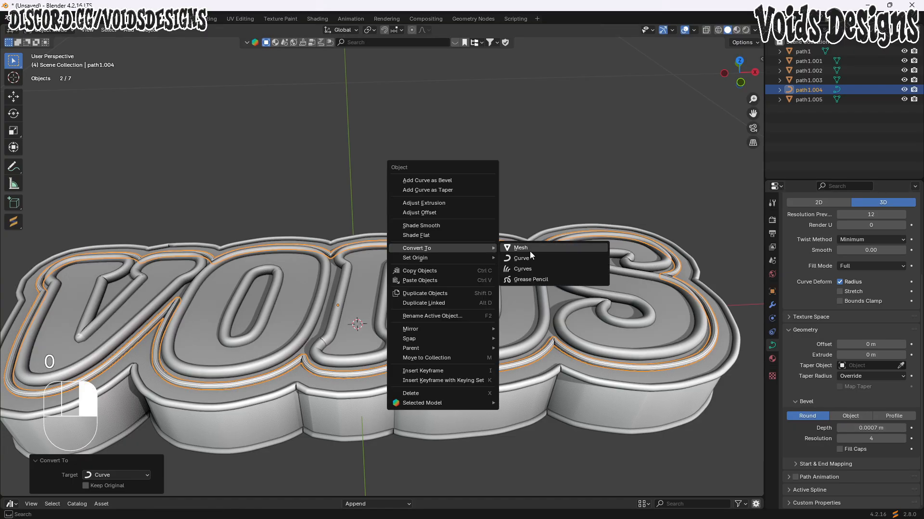
click(529, 251)
right_click(455, 258)
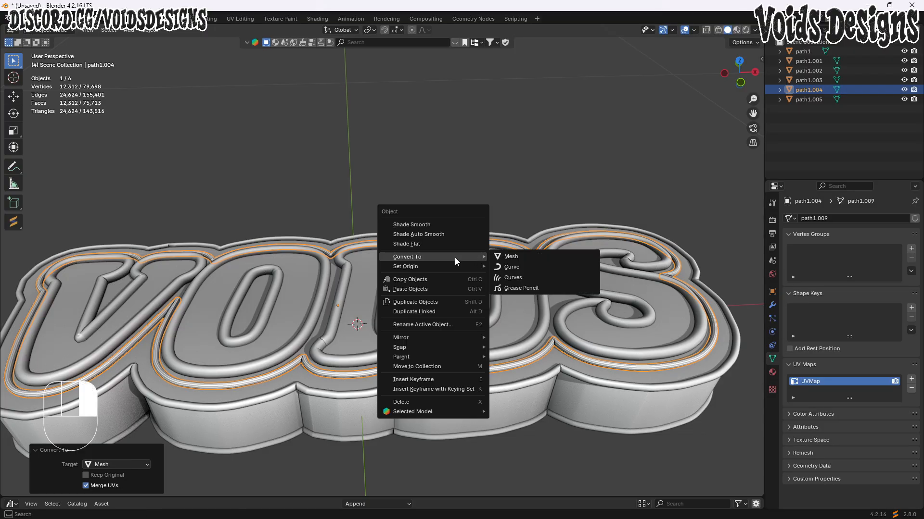
click(409, 228)
right_click(424, 232)
click(505, 136)
- Examine the tube outlines around the pendant's layers from above
middle_drag(506, 135, 455, 247)
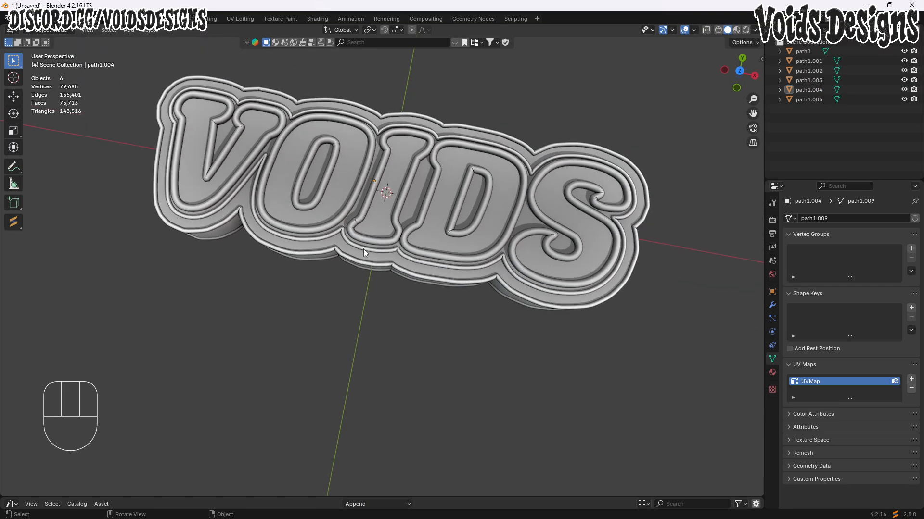
middle_drag(363, 250, 305, 250)
scroll(318, 255, down, 2)
scroll(300, 255, up, 2)
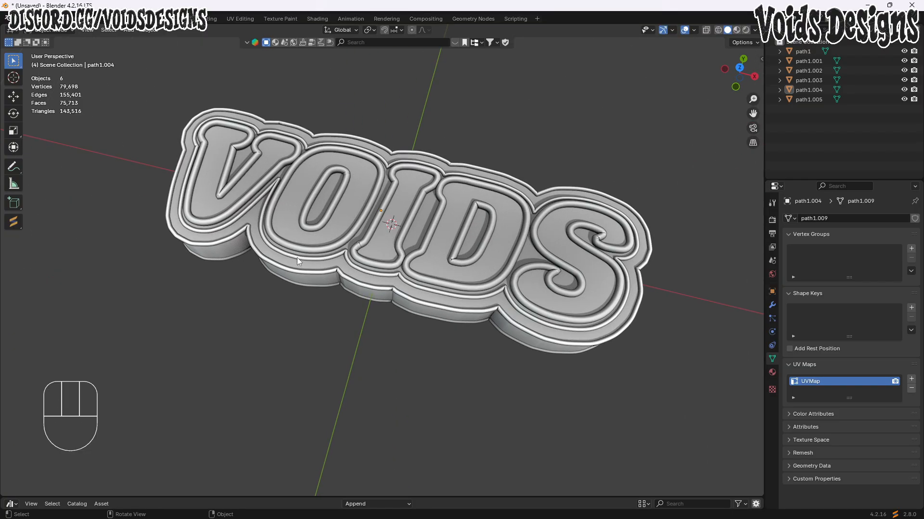
scroll(297, 258, up, 4)
- Select the largest base layer and duplicate it in place
click(321, 273)
key(g)
key(Escape)
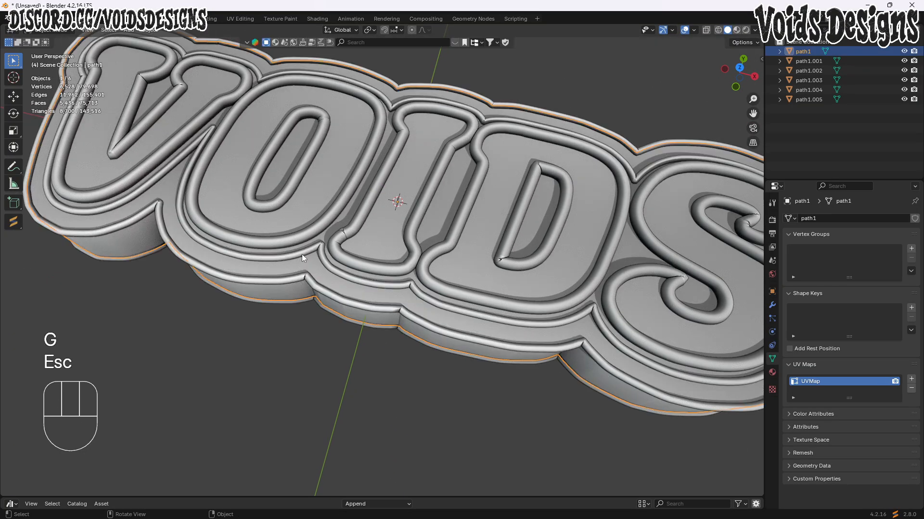
middle_drag(498, 312, 400, 282)
middle_drag(400, 350, 348, 361)
scroll(347, 362, down, 4)
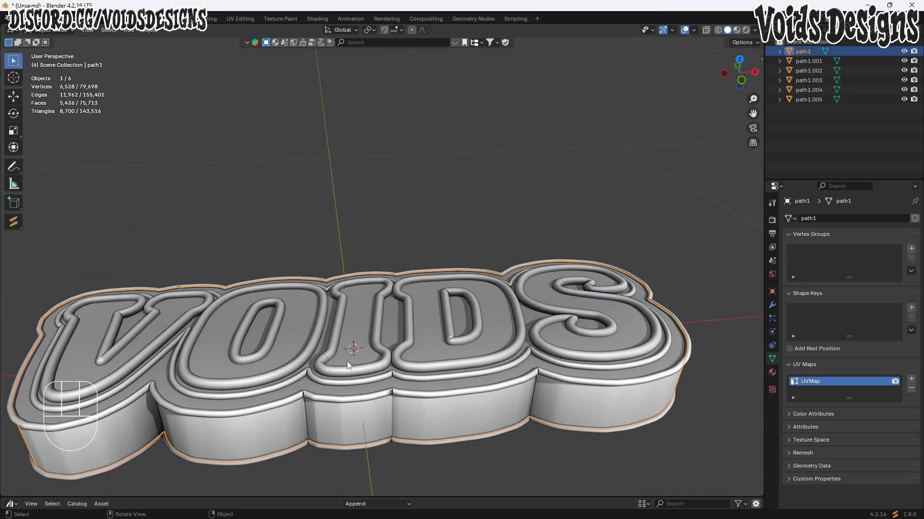
key(g)
key(Escape)
scroll(137, 339, up, 2)
middle_drag(138, 339, 205, 264)
scroll(205, 264, up, 2)
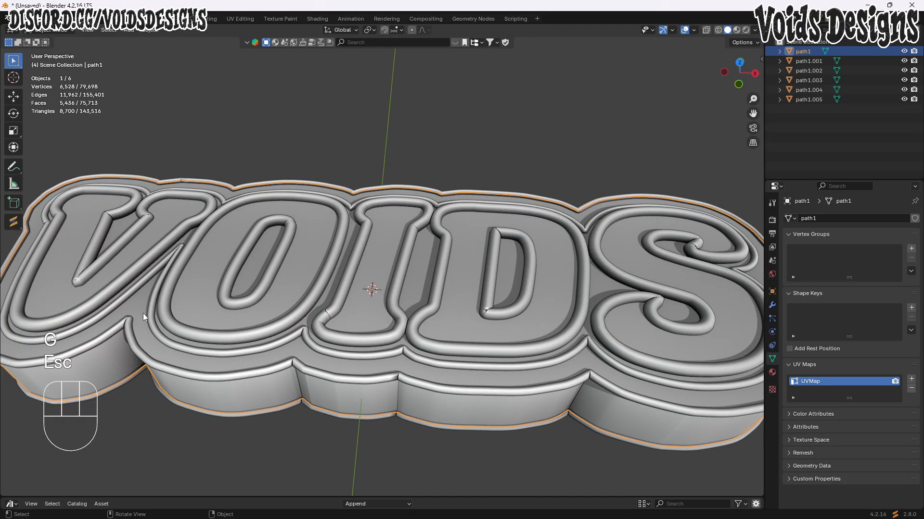
middle_drag(431, 342, 388, 354)
key(shift+d)
key(Escape)
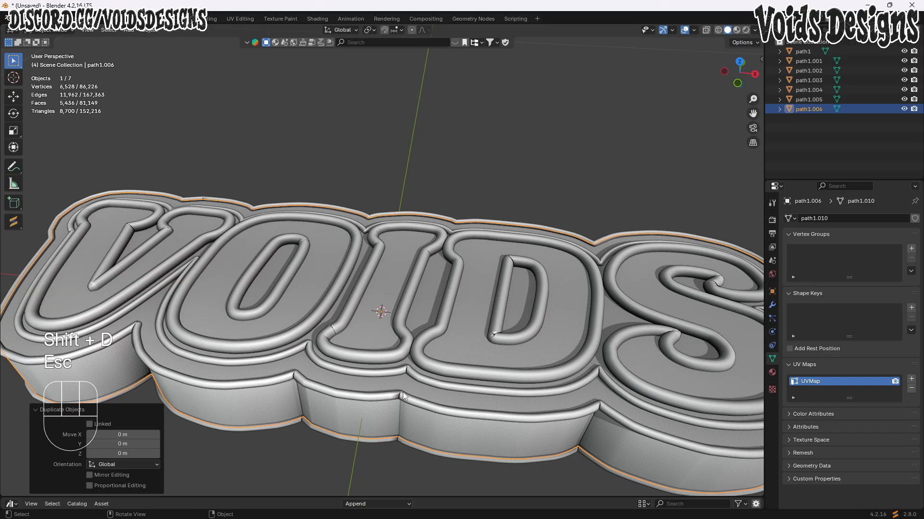
key(g)
key(Escape)
- Select the linked top faces of the duplicated base layer and inset them by about 0.00217 m
middle_drag(408, 261, 392, 327)
key(Tab)
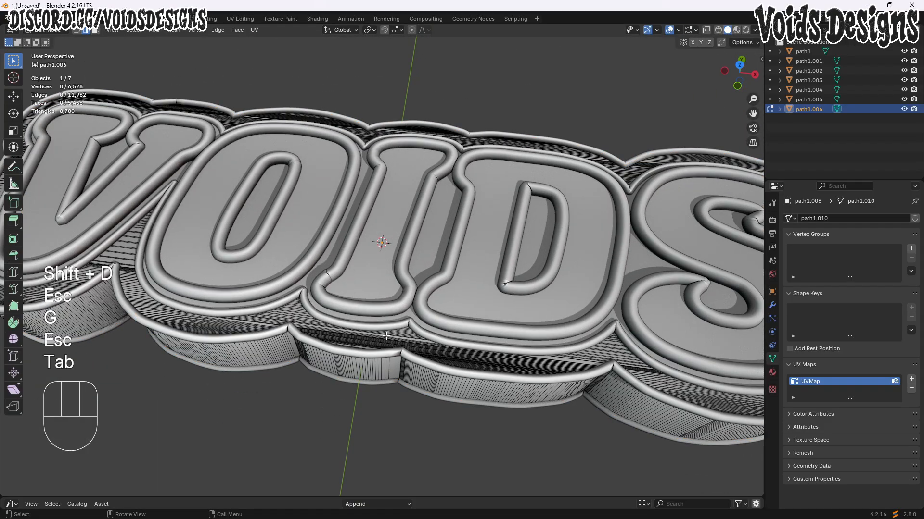
key(3)
key(l)
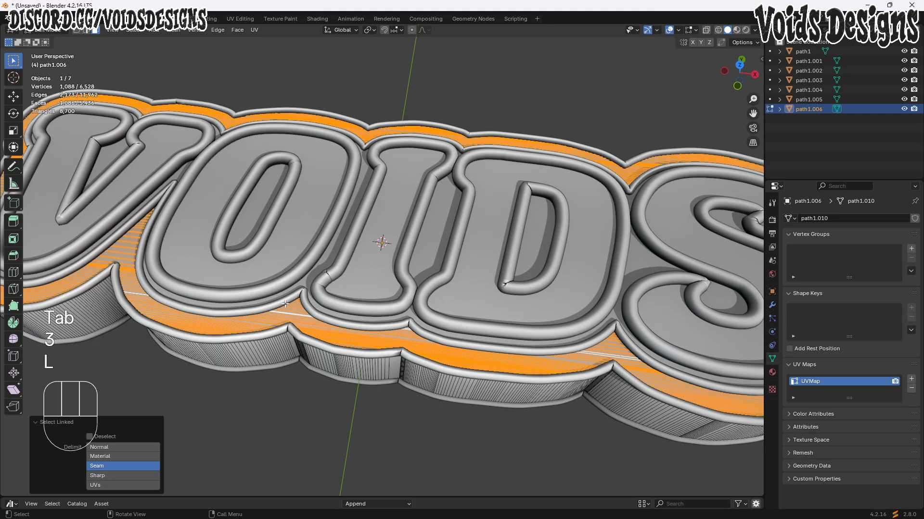
click(742, 64)
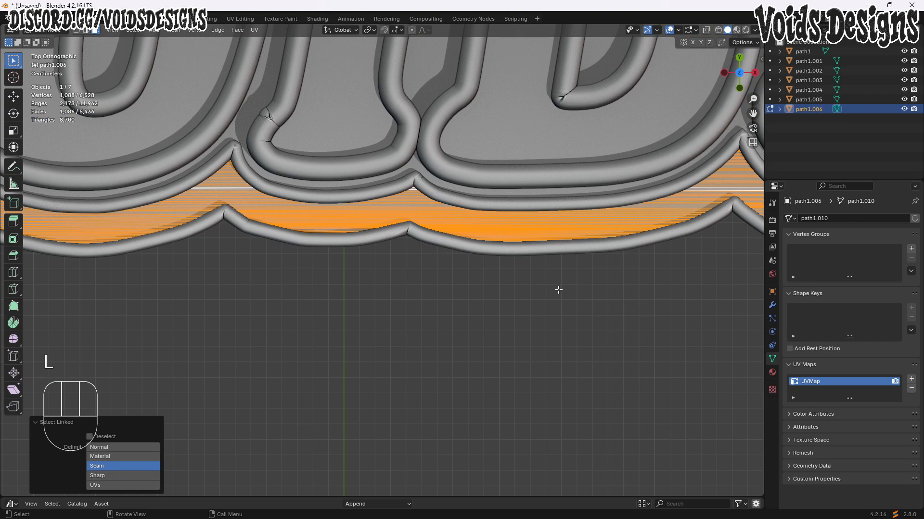
key(i)
key(shift)
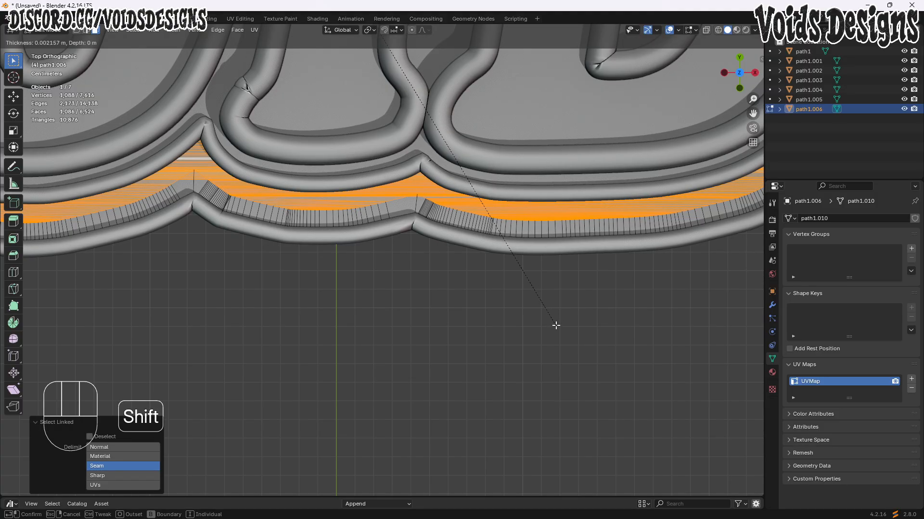
click(554, 326)
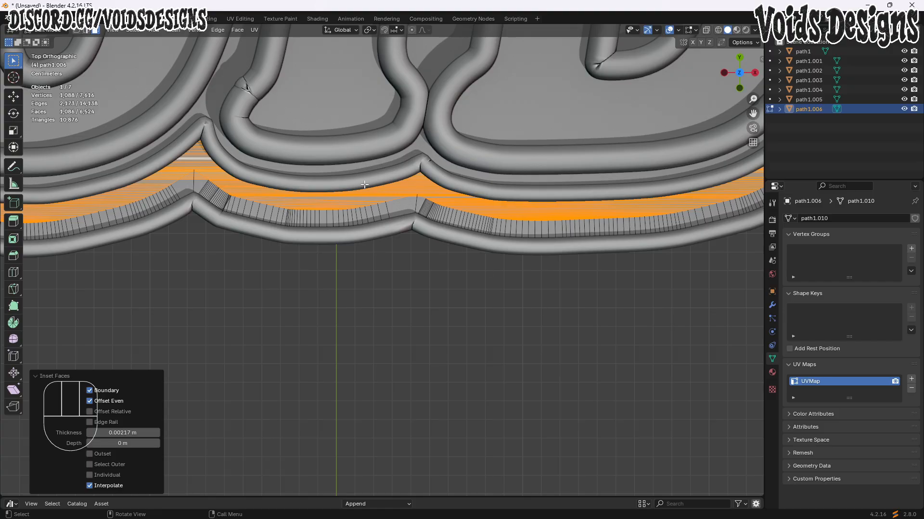
- Add one loop cut to the inset ring with slide factor 1.000 and separate that loop into its own object
key(ctrl+r)
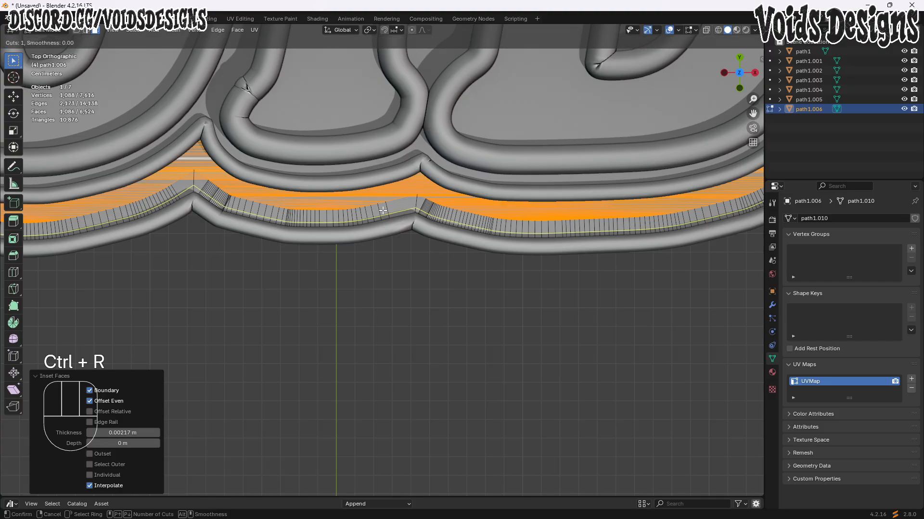
click(382, 210)
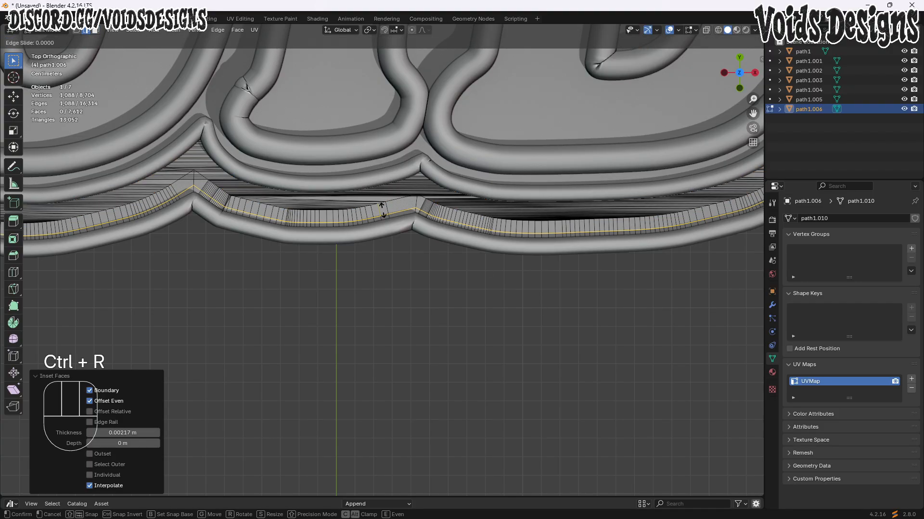
click(375, 186)
key(p)
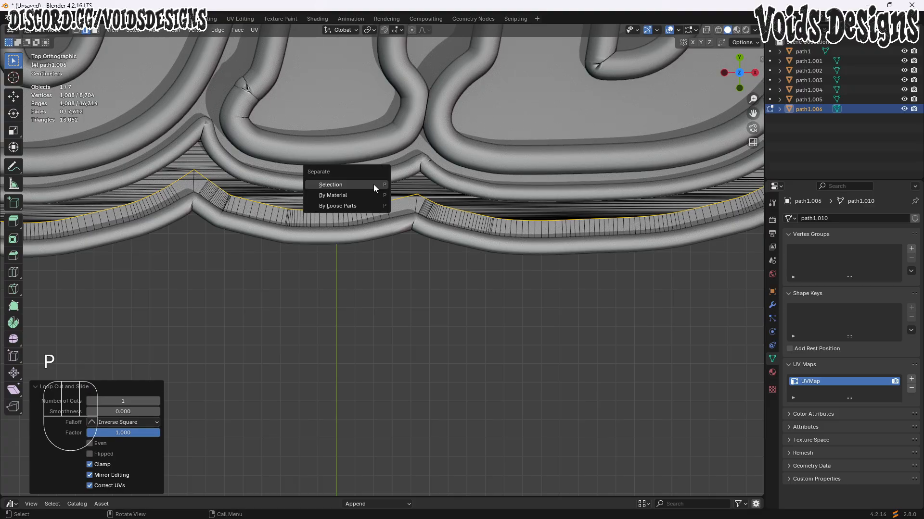
click(330, 184)
key(Tab)
- Move the duplicated base layer clear of the pendant and delete it, keeping the separated loop
middle_drag(377, 241, 353, 330)
scroll(418, 374, up, 3)
click(411, 359)
middle_drag(411, 359, 389, 354)
key(g)
click(401, 206)
key(Tab)
middle_drag(284, 169, 564, 174)
key(Tab)
scroll(505, 166, down, 3)
key(x)
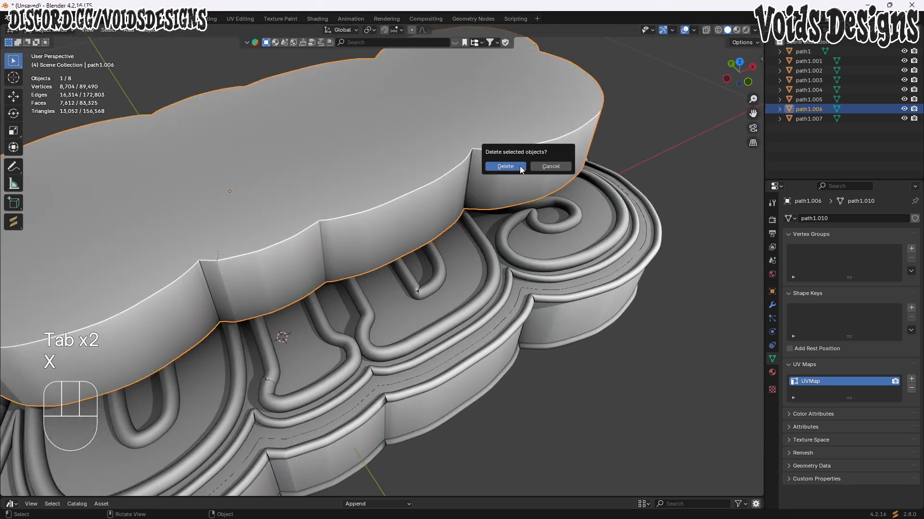
click(519, 166)
- Select the separated edge loop on the base rim and convert it to a curve
scroll(464, 239, up, 4)
click(414, 324)
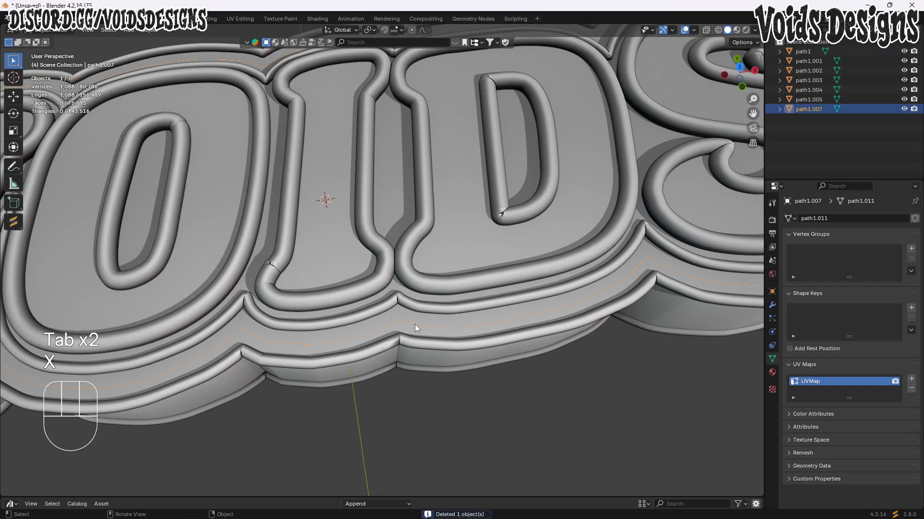
right_click(415, 324)
mouse_move(409, 353)
click(472, 362)
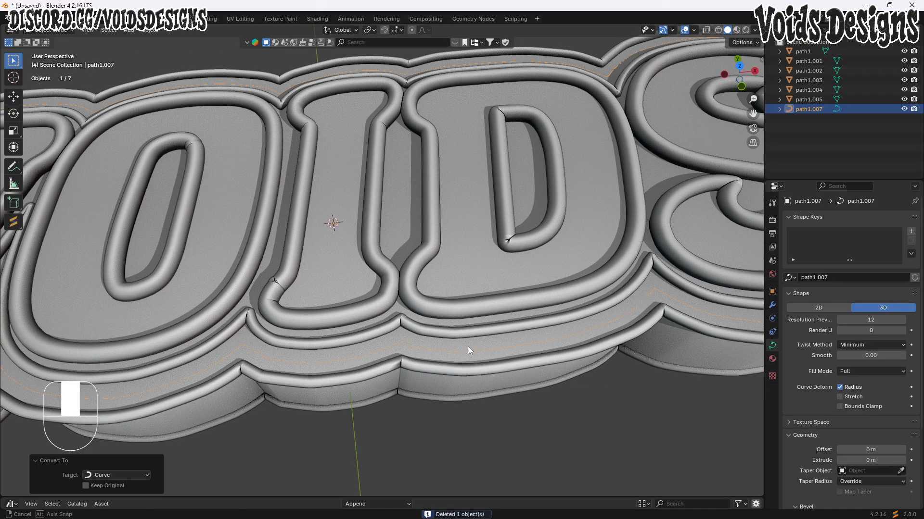
- Add a Brilliant gemstone mesh with 16 segments and set its girdle to 0.00
middle_drag(467, 346, 542, 253)
scroll(538, 264, down, 3)
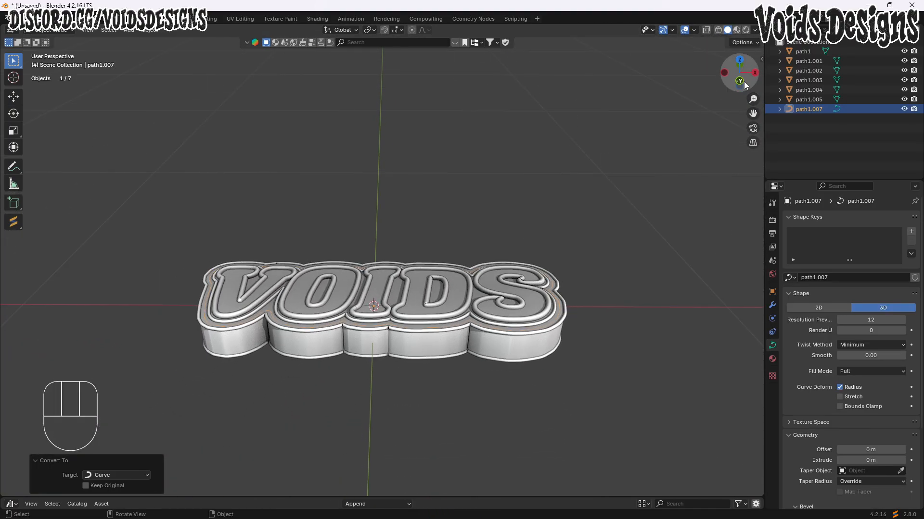
key(shift+a)
key(shift+a)
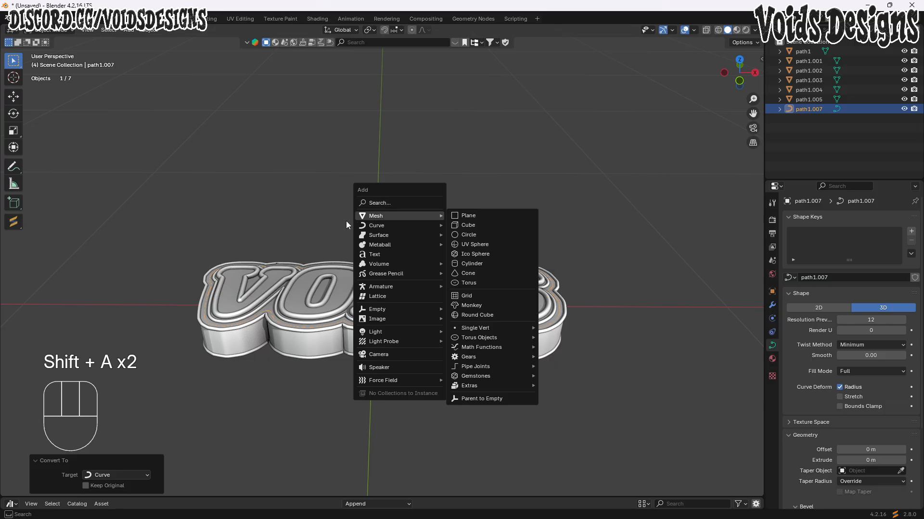
key(shift+a)
mouse_move(348, 212)
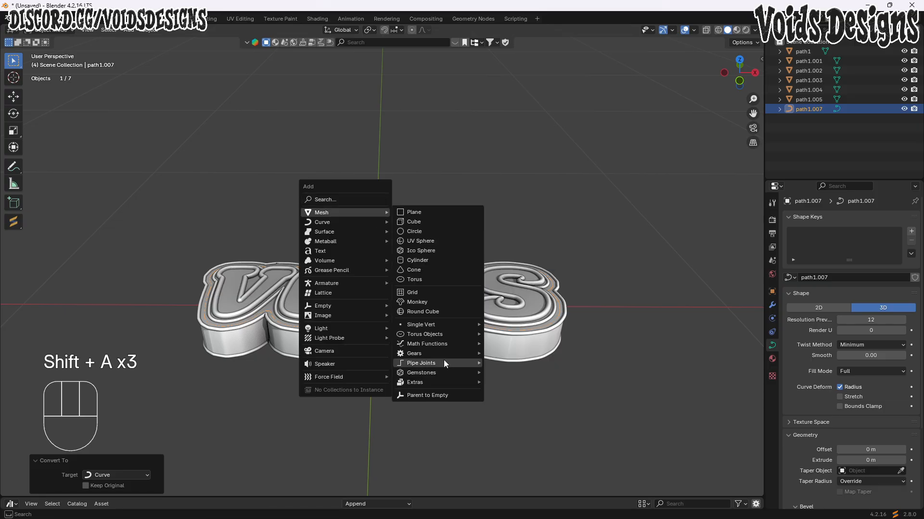
mouse_move(434, 372)
click(507, 375)
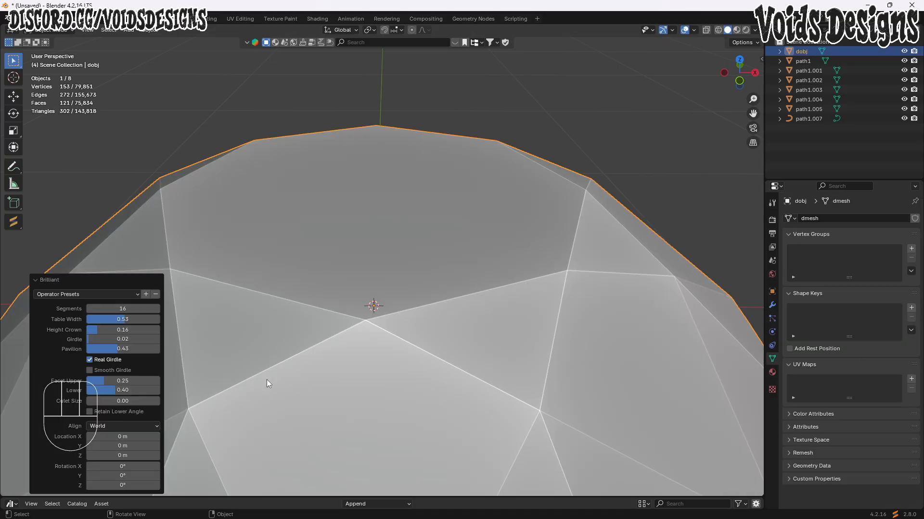
scroll(389, 315, down, 8)
middle_drag(406, 352, 404, 311)
mouse_move(99, 341)
mouse_down()
mouse_move(91, 340)
mouse_move(99, 341)
mouse_up()
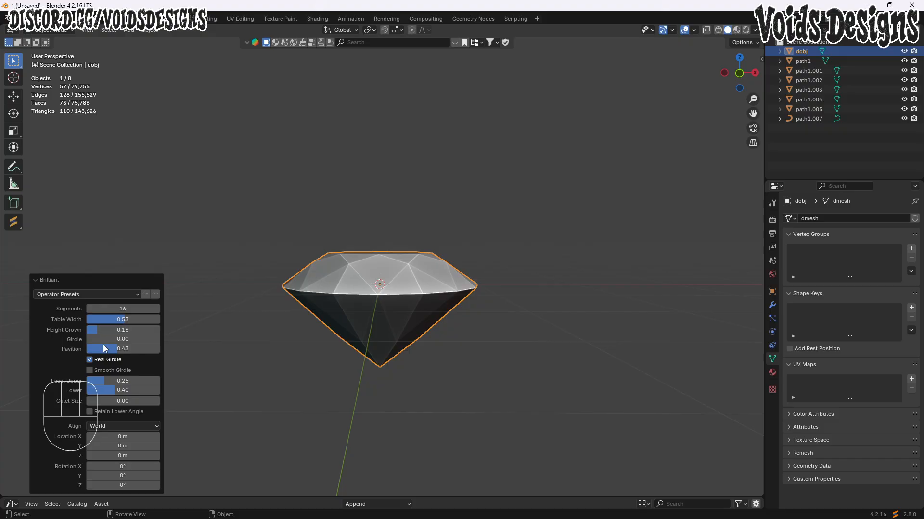
- Select the gem's lower cone in see-through front view and delete its vertices, keeping only the crown
click(739, 75)
key(Tab)
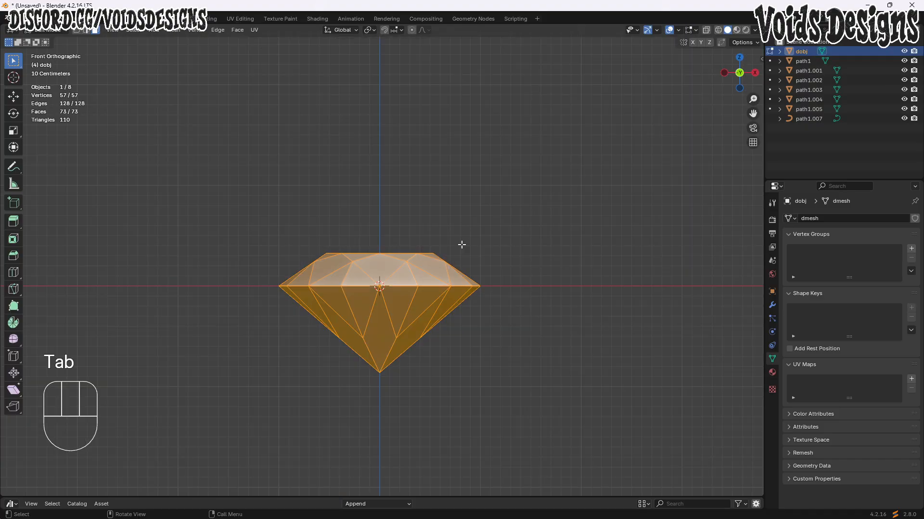
click(704, 31)
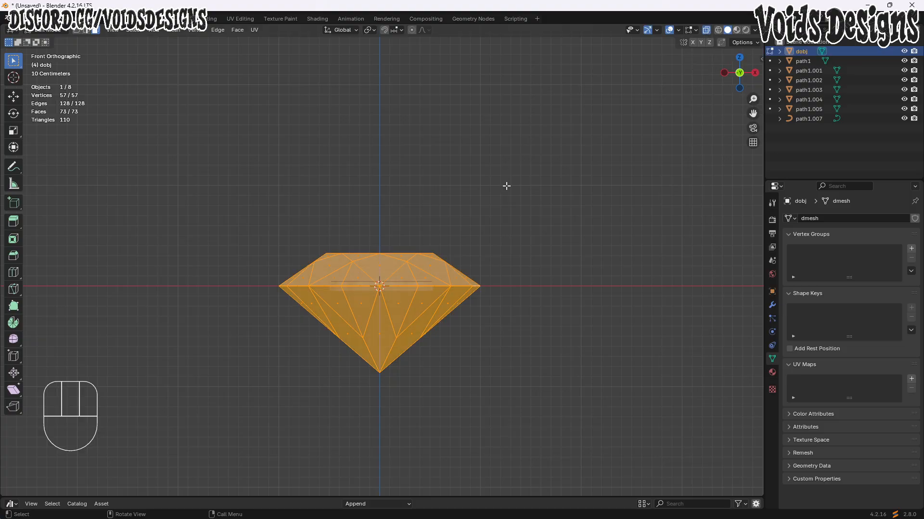
click(94, 34)
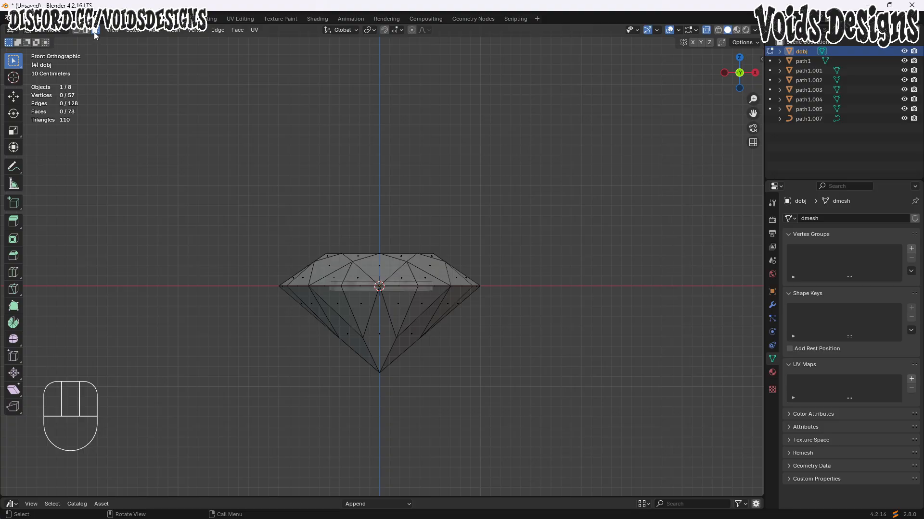
drag(557, 421, 208, 287)
key(x)
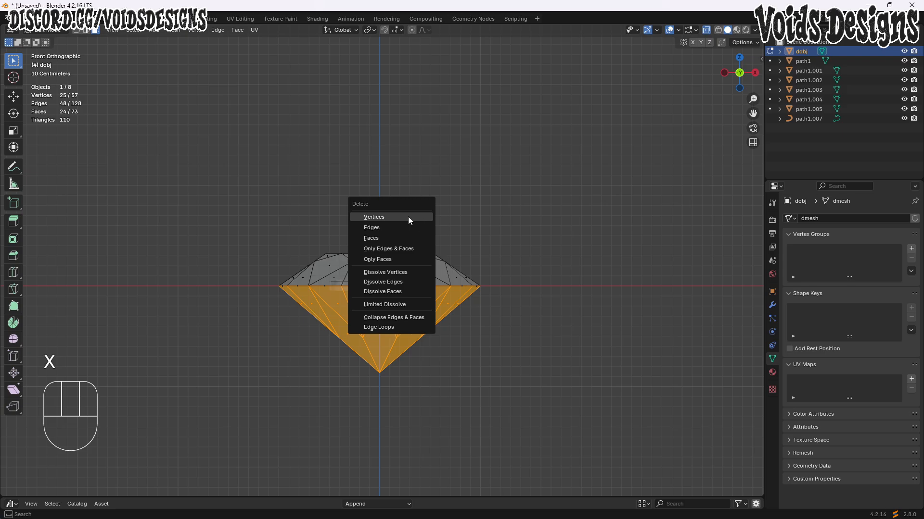
click(408, 216)
- Fill the open underside of the gem crown and unwrap all its faces with Project from View from the top
key(a)
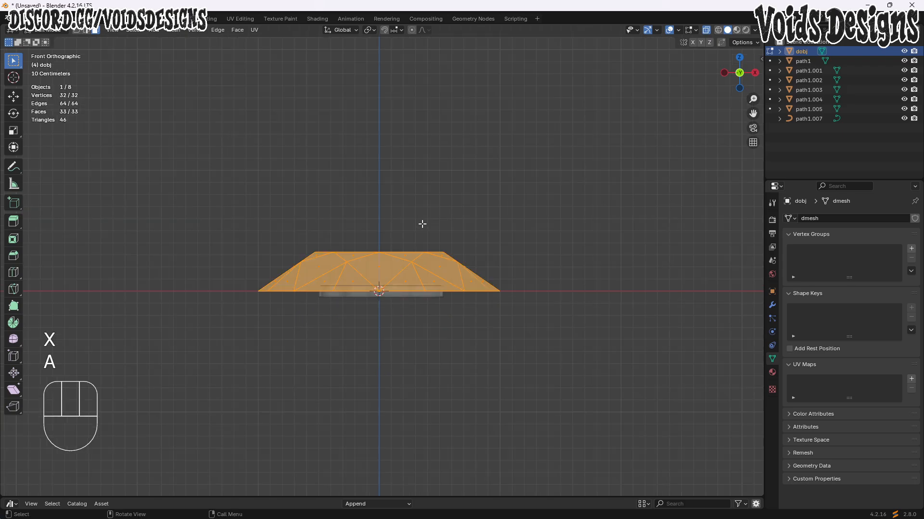
key(f)
click(740, 57)
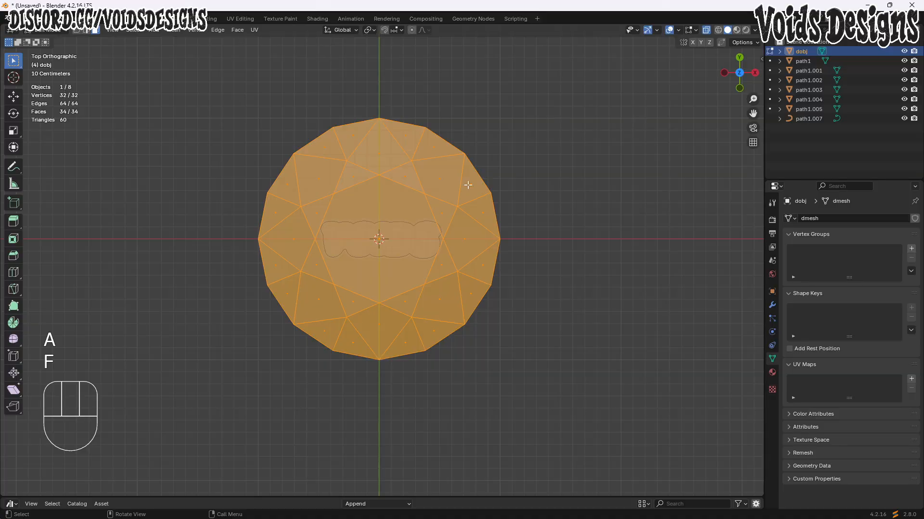
key(u)
click(398, 267)
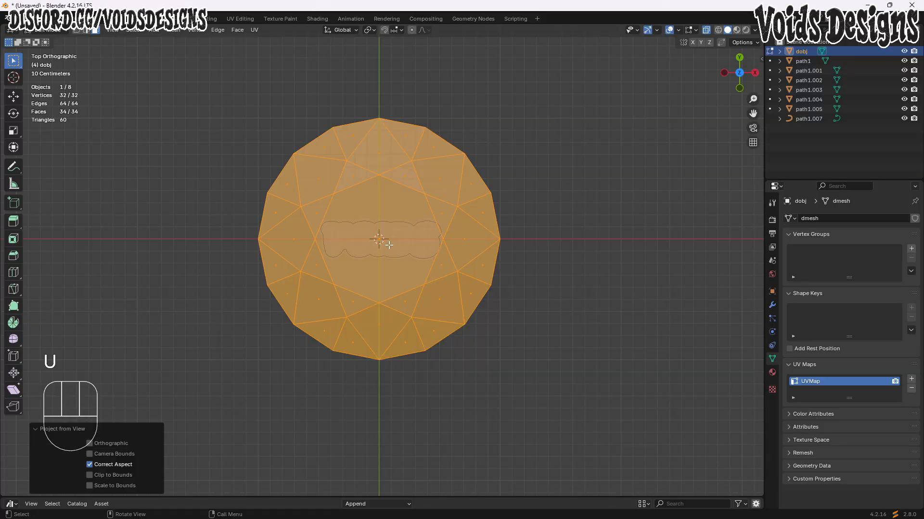
- Pack the gem's UV islands to fill the UV square and return to the layout in Object Mode
click(238, 18)
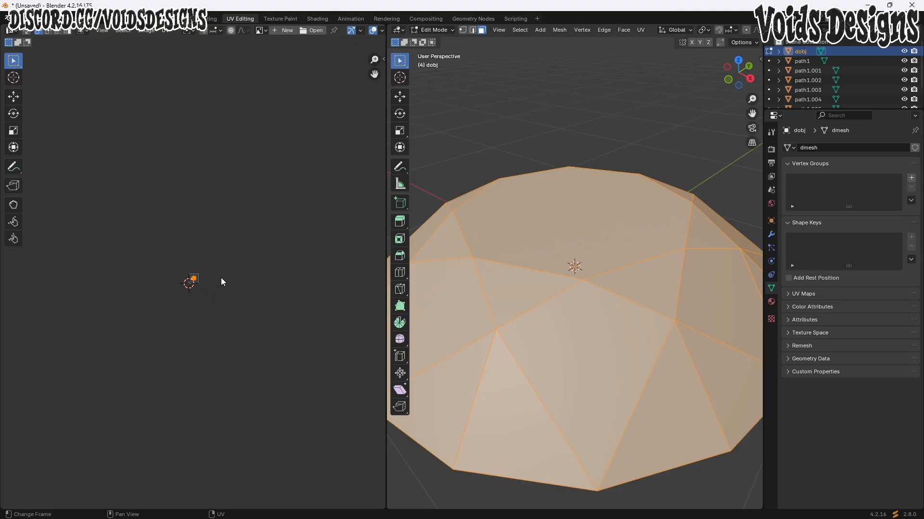
scroll(226, 272, up, 15)
scroll(198, 116, down, 2)
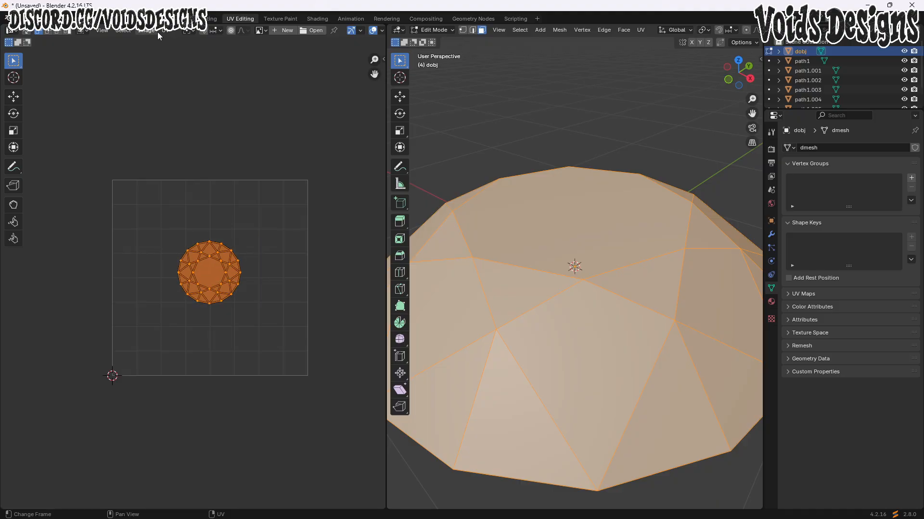
click(162, 30)
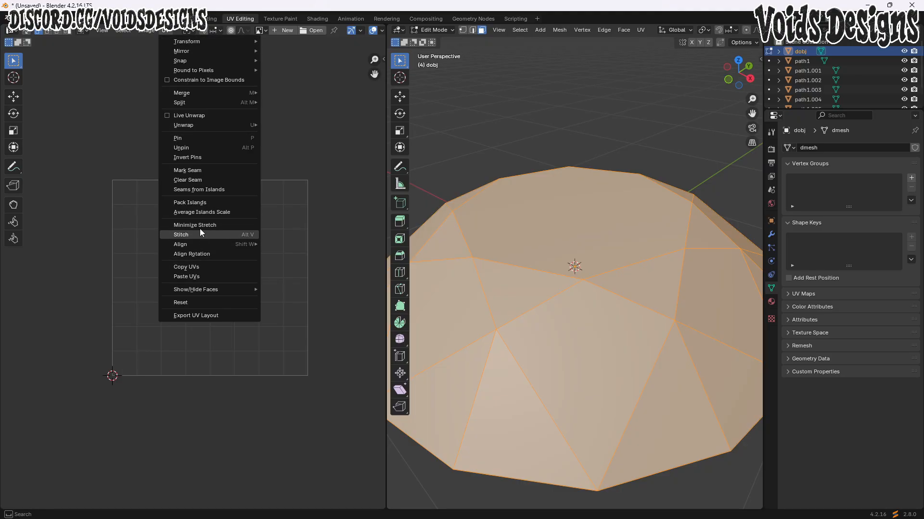
click(196, 203)
click(183, 351)
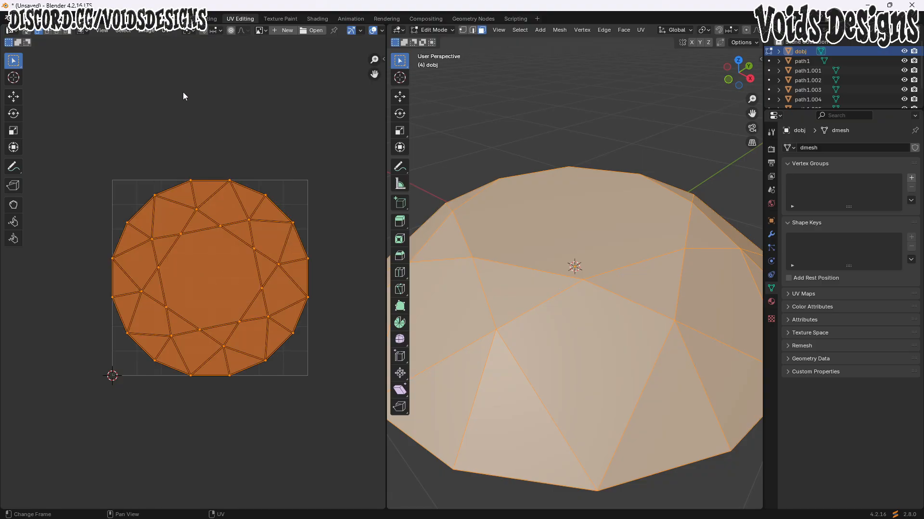
click(183, 93)
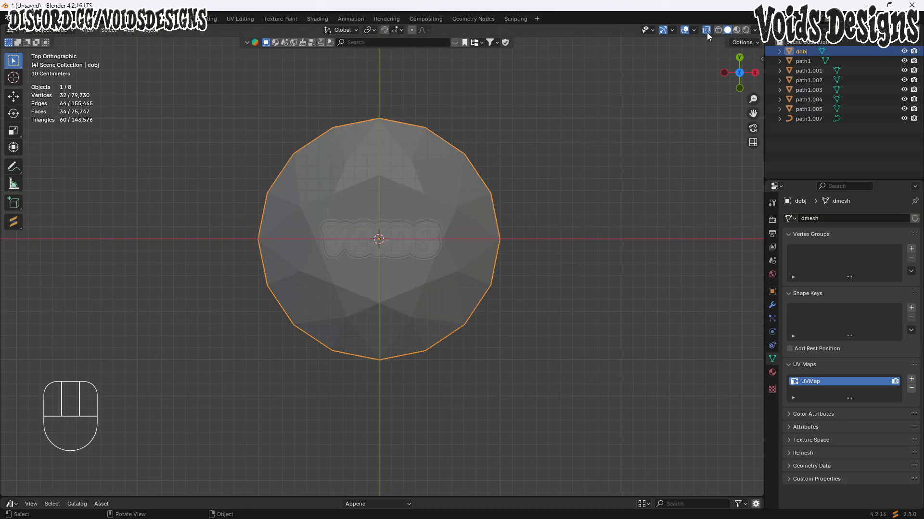
- Turn off see-through display, scale the gem to 0.110, and raise it about 0.074 m along Z
click(706, 33)
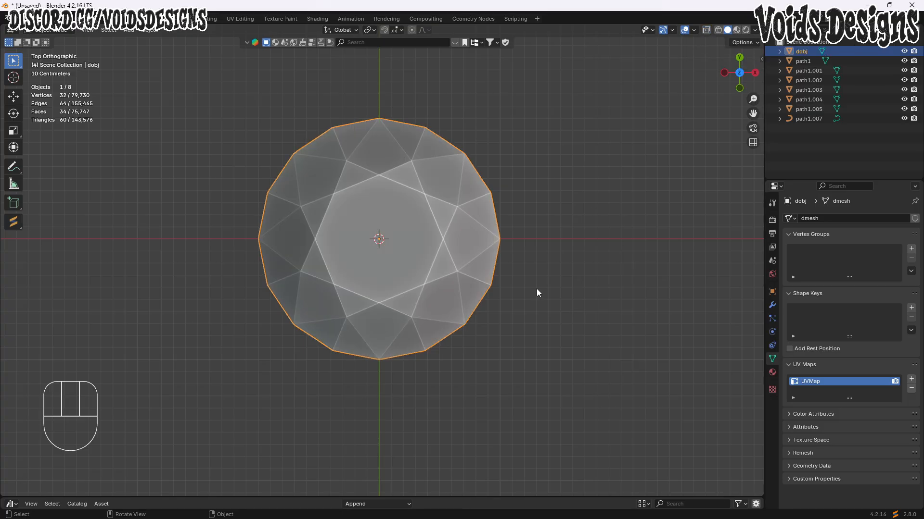
middle_drag(536, 288, 534, 246)
key(s)
click(399, 267)
scroll(398, 268, up, 6)
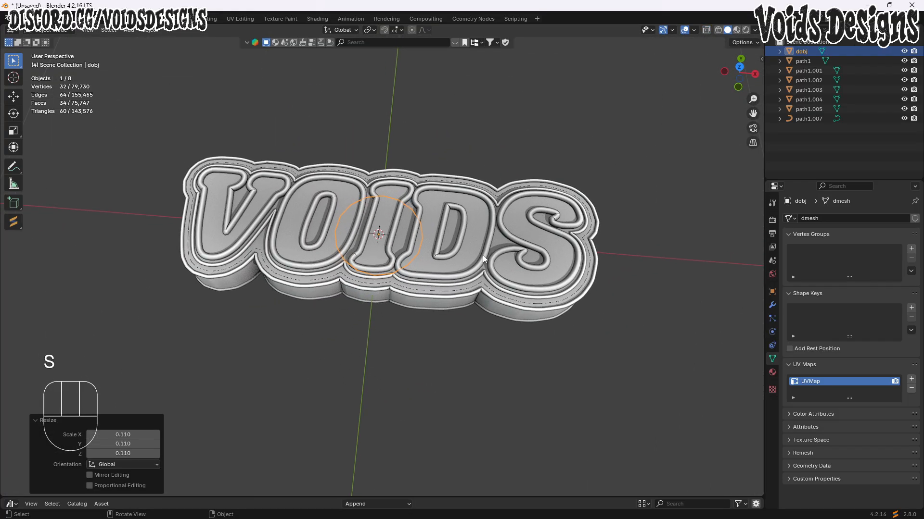
key(g)
key(z)
click(672, 97)
- Shrink the gem from the top view and move it onto the base layer's rim below the lettering
click(740, 63)
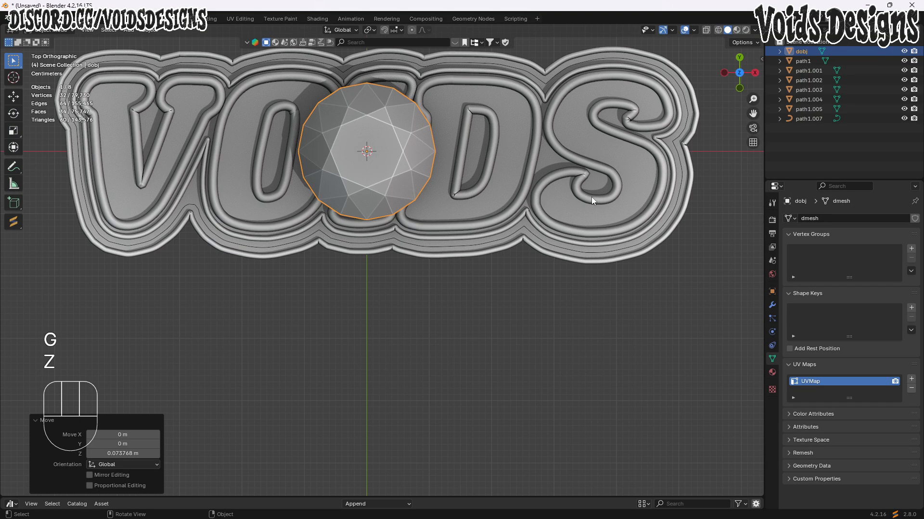
key(s)
click(413, 130)
key(g)
click(405, 226)
scroll(405, 226, up, 14)
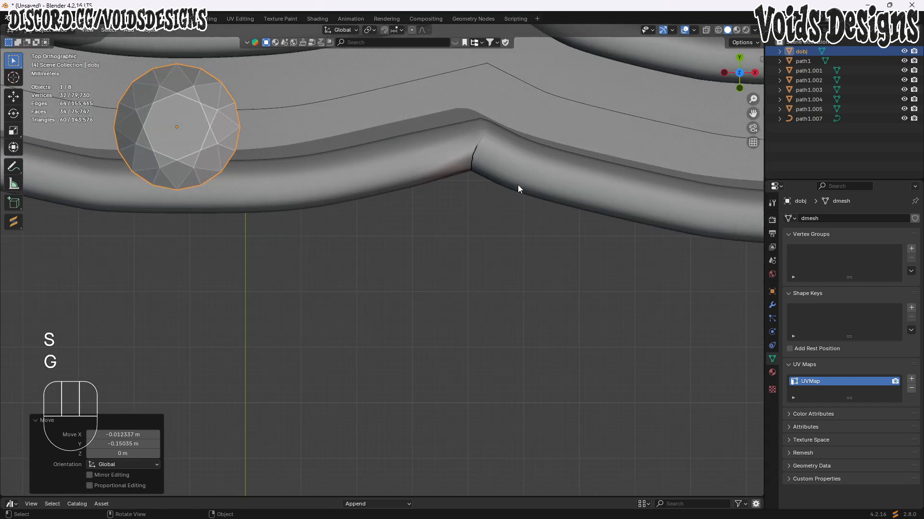
- Center the gem on the rim's guide curve and resize it to fit the channel, with a final scale of 1.150
drag(755, 114, 840, 251)
scroll(322, 108, down, 4)
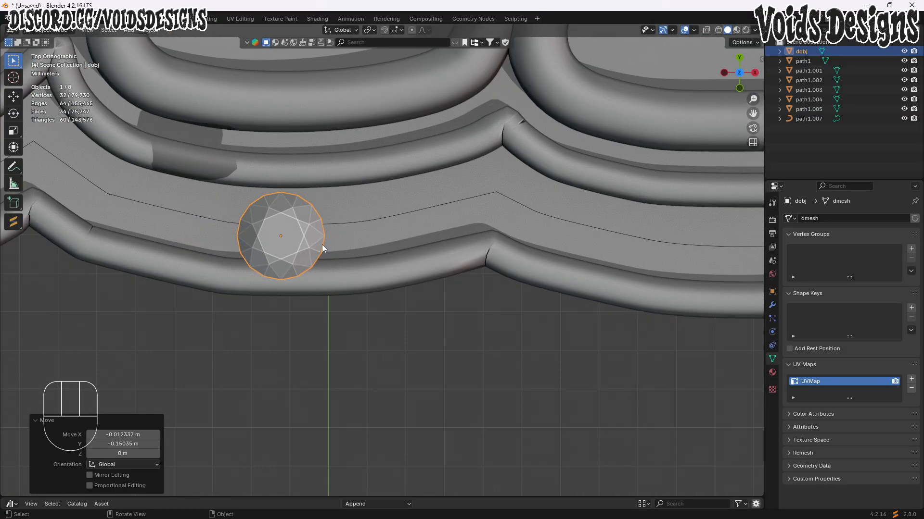
scroll(630, 179, up, 3)
drag(752, 114, 846, 176)
key(g)
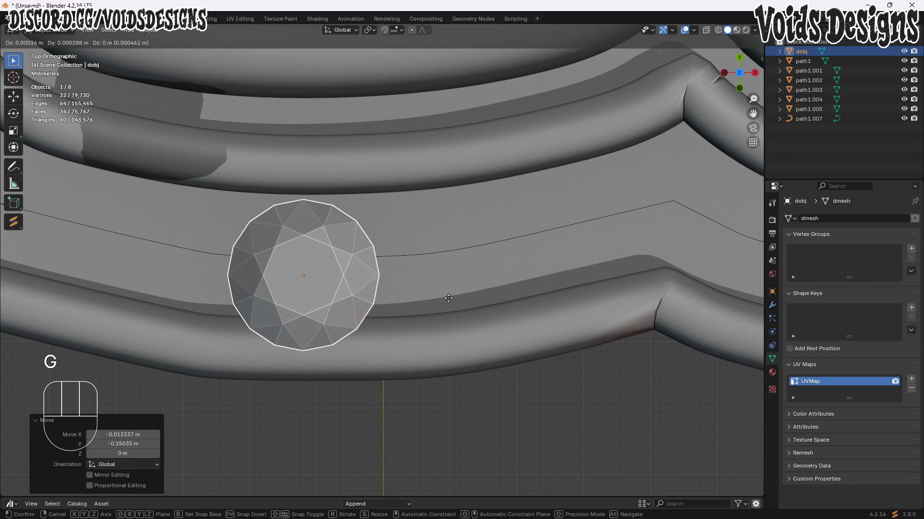
key(y)
click(447, 286)
key(s)
click(405, 278)
key(g)
key(s)
click(425, 278)
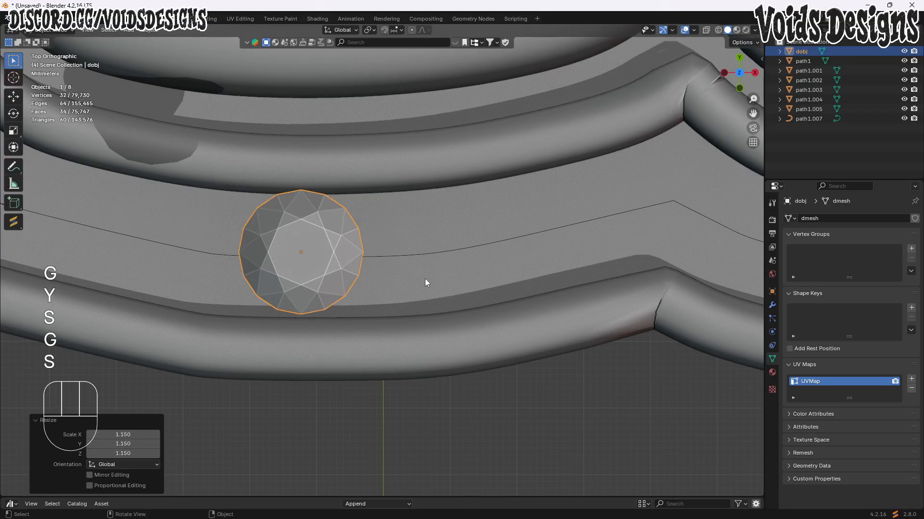
- Move the gem down along Y to center it on the guide curve and scale it by 1.034 to fill the channel
key(g)
key(y)
key(s)
key(s)
click(426, 289)
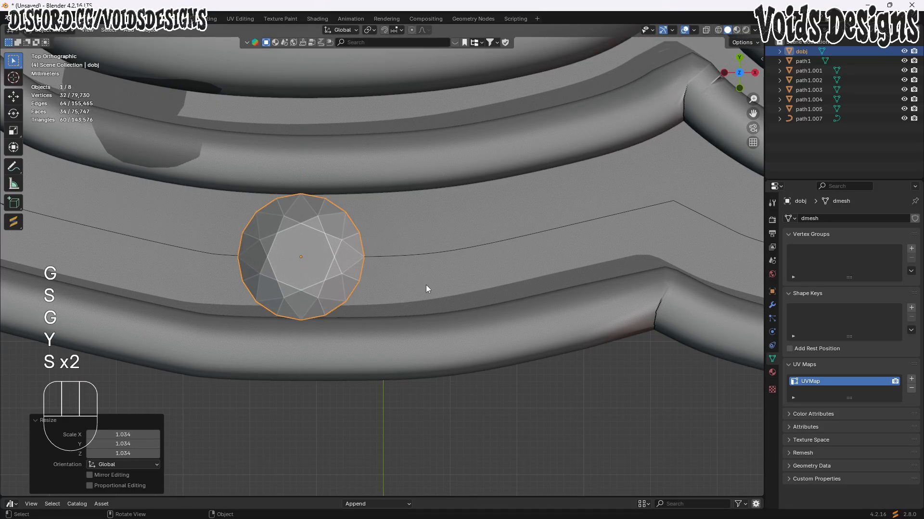
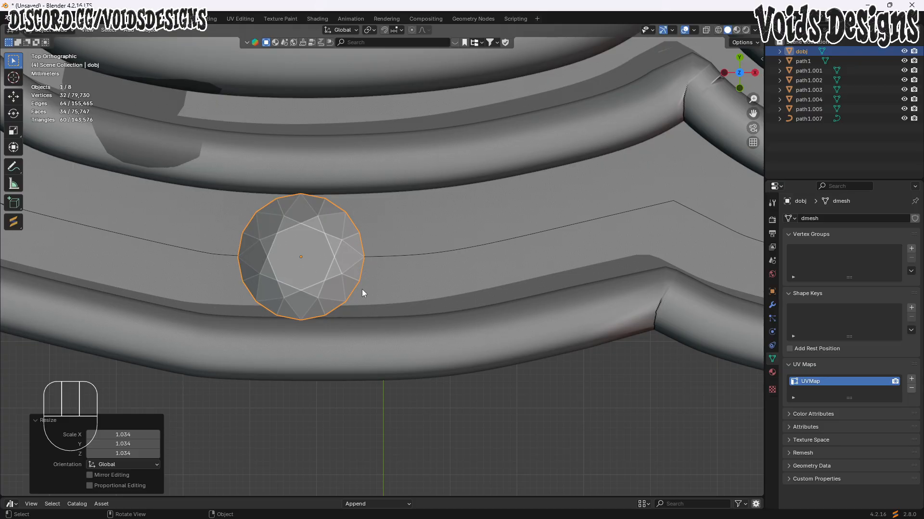
scroll(425, 197, up, 2)
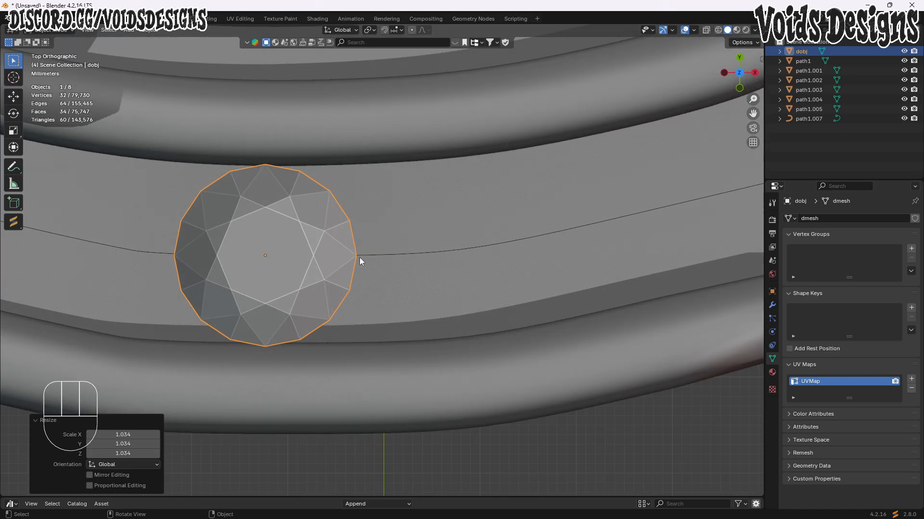
click(337, 259)
drag(753, 113, 813, 115)
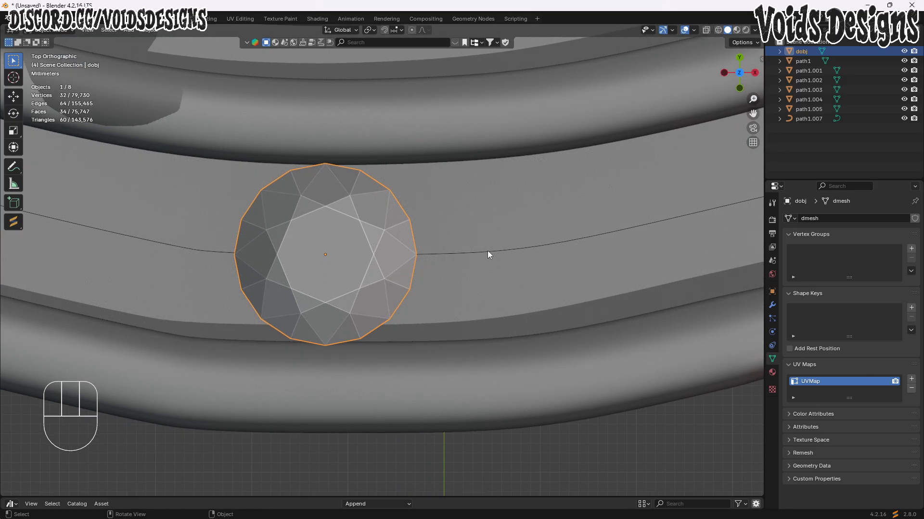
- Distribute copies of the gem along the rim's guide curve with JewelCraft's Distribute on Curve
scroll(351, 263, down, 3)
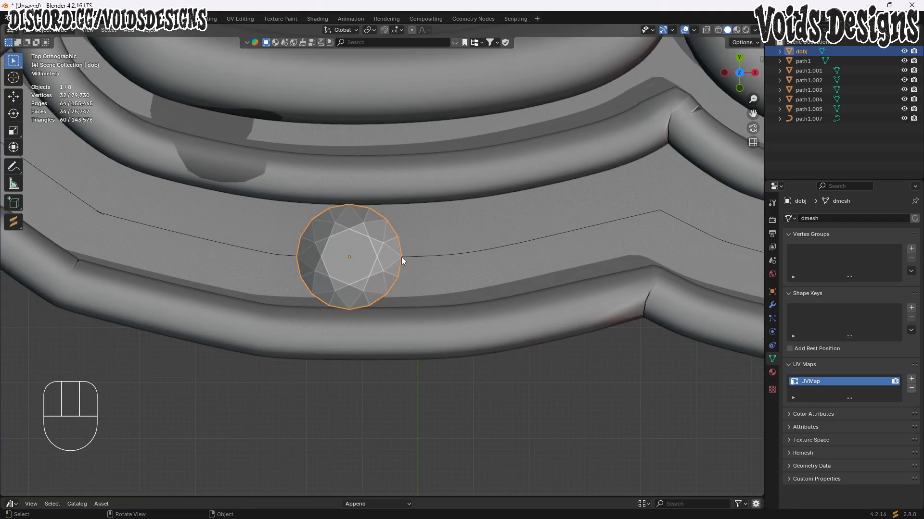
key(shift)
shift+click(442, 255)
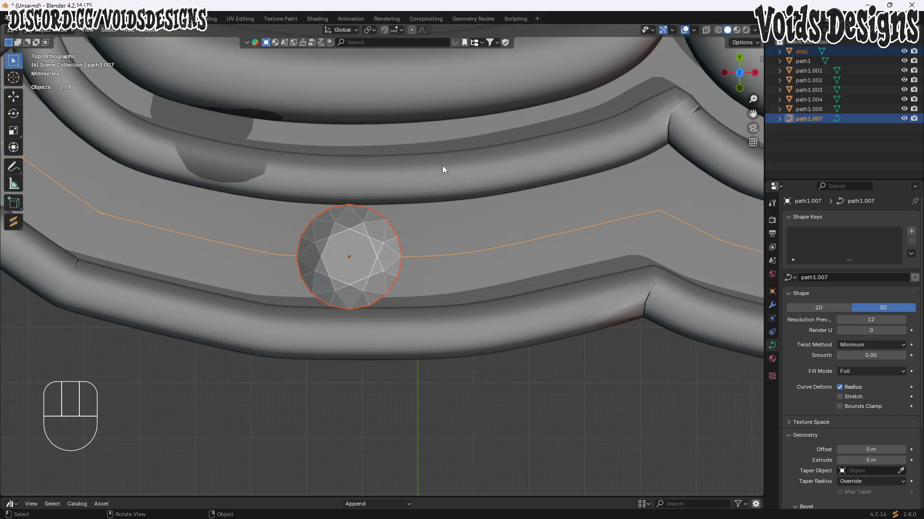
key(n)
click(761, 322)
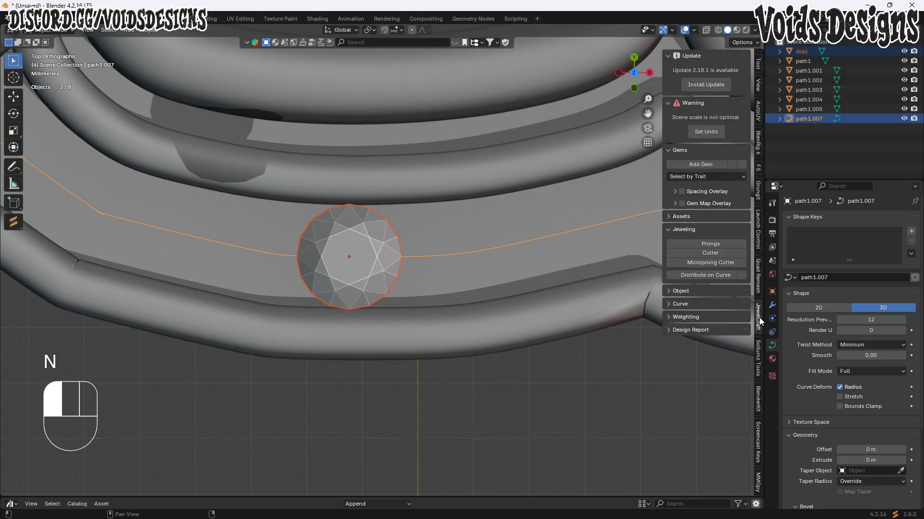
click(707, 278)
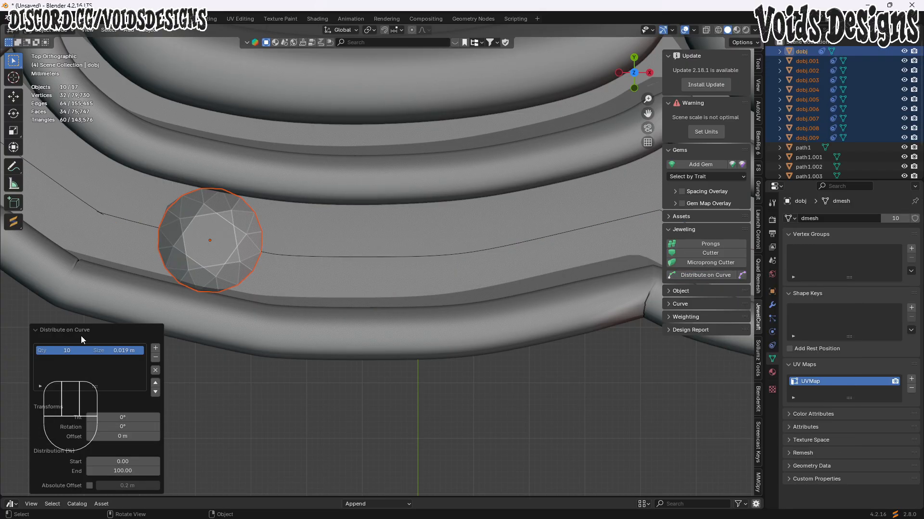
- Set the distribution quantity to 139 so the gems sit side by side around the whole rim
click(58, 331)
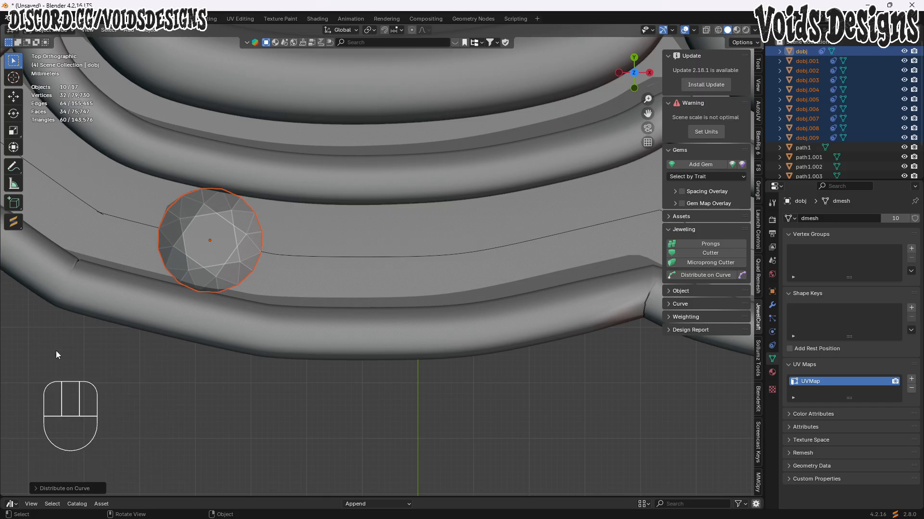
click(70, 489)
drag(67, 351, 123, 350)
scroll(393, 268, down, 10)
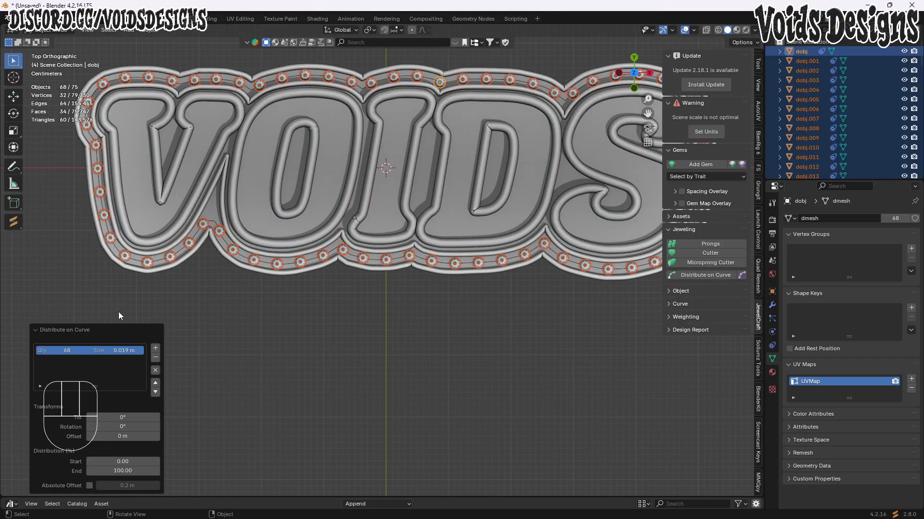
mouse_move(67, 351)
shift+mouse_down()
mouse_move(92, 350)
mouse_move(73, 350)
shift+mouse_up()
scroll(261, 295, up, 11)
scroll(356, 179, down, 9)
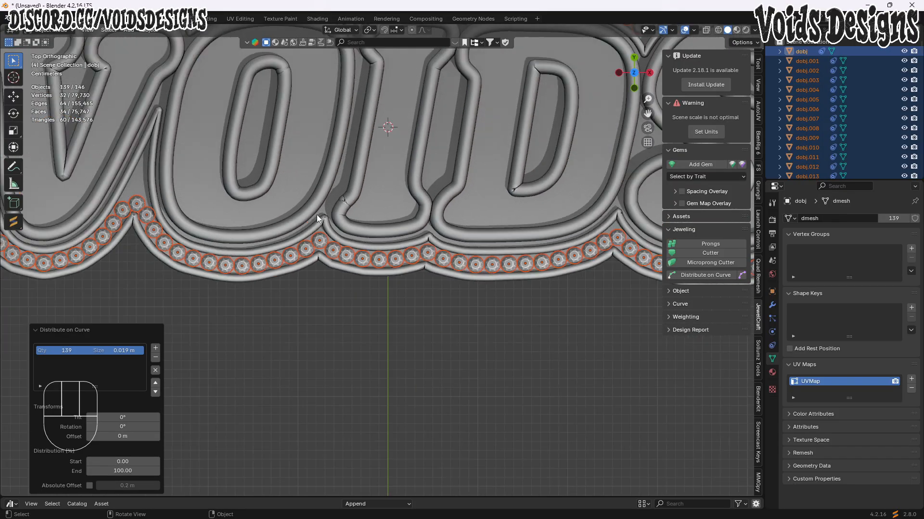
scroll(323, 220, down, 2)
- Join the distributed gems into one object and select all of its geometry in Edit Mode, ending in Object Mode
right_click(290, 228)
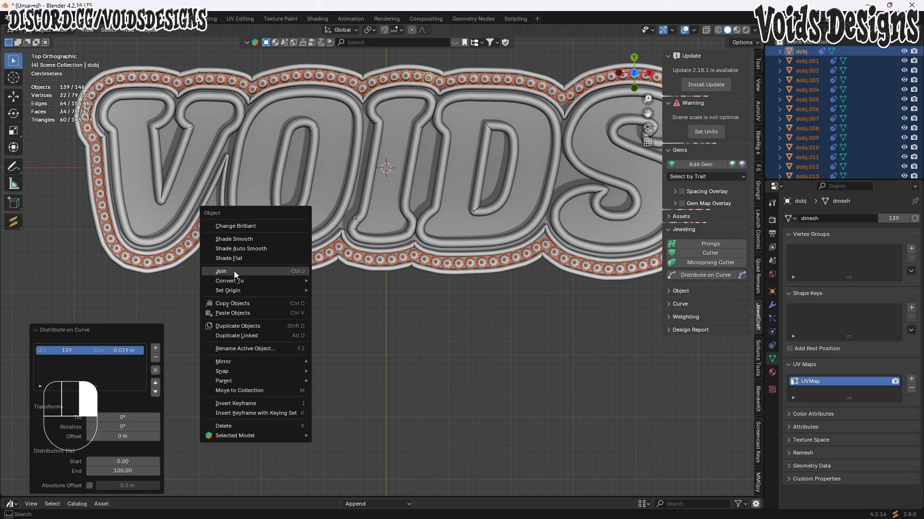
click(233, 271)
middle_drag(234, 270, 362, 312)
scroll(396, 350, up, 2)
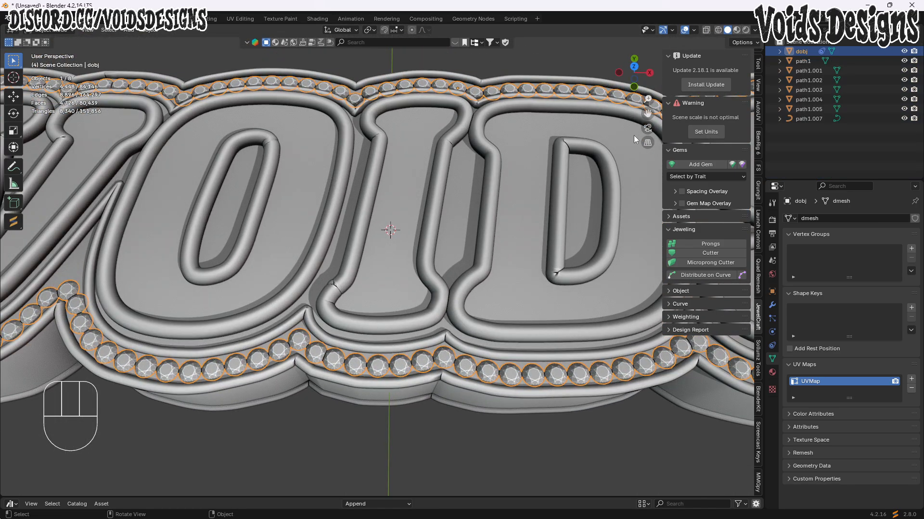
drag(652, 114, 653, 59)
key(Tab)
key(a)
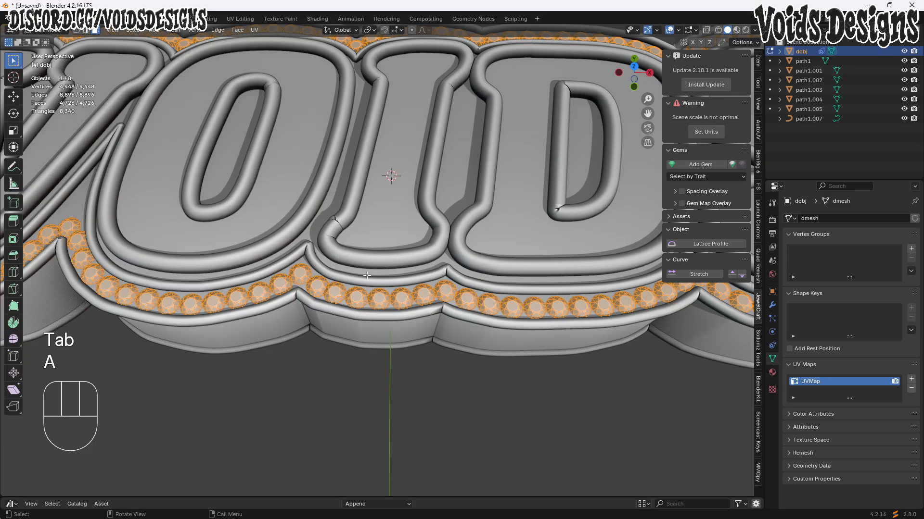
key(Tab)
- Clear the mesh selection of the tube outline just inside the gem row in Edit Mode and return to Object Mode
click(349, 281)
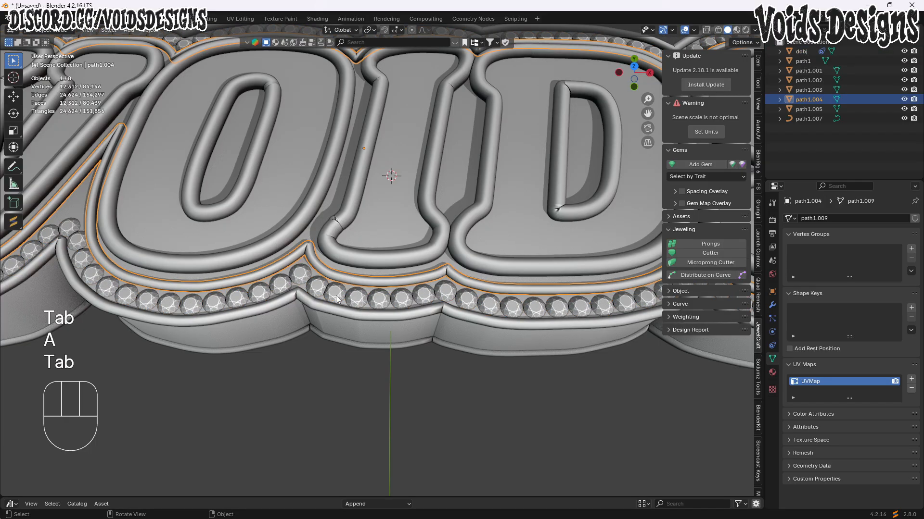
key(g)
key(Escape)
scroll(342, 243, down, 1)
key(Tab)
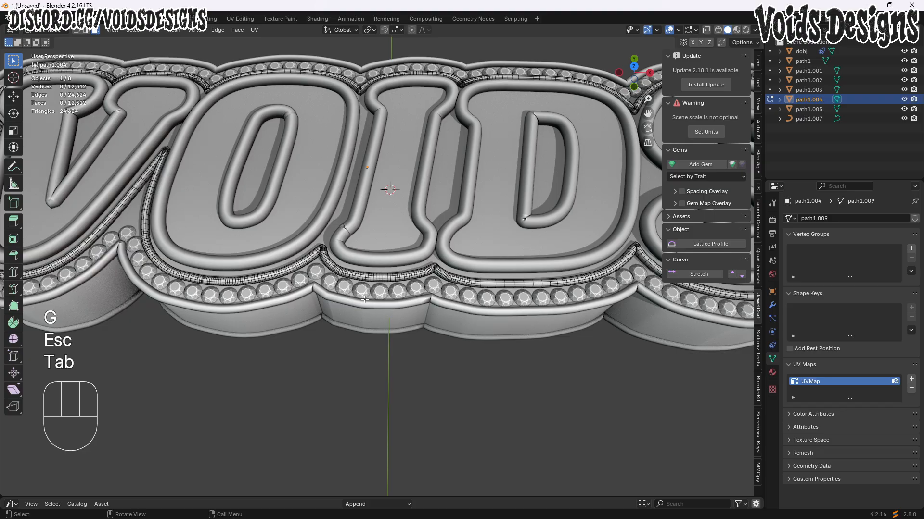
scroll(394, 301, down, 4)
key(a)
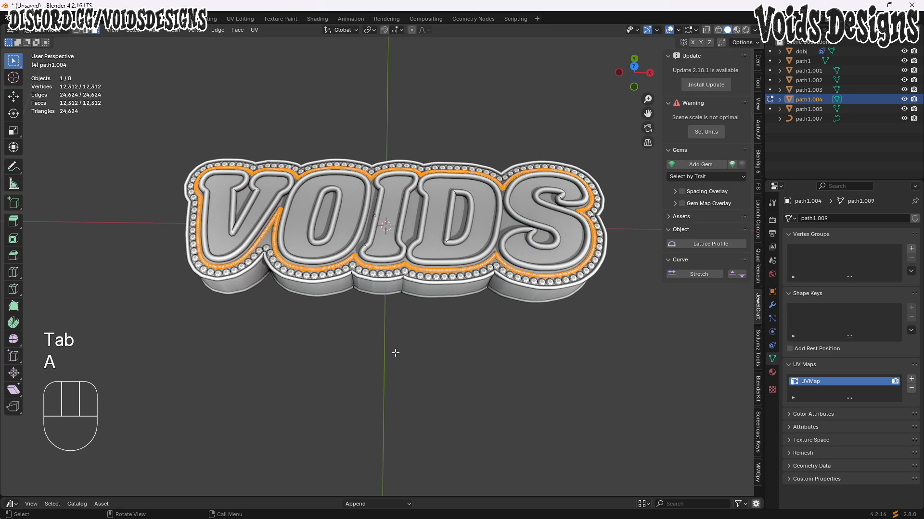
click(426, 70)
key(Tab)
scroll(541, 204, up, 5)
scroll(370, 321, up, 3)
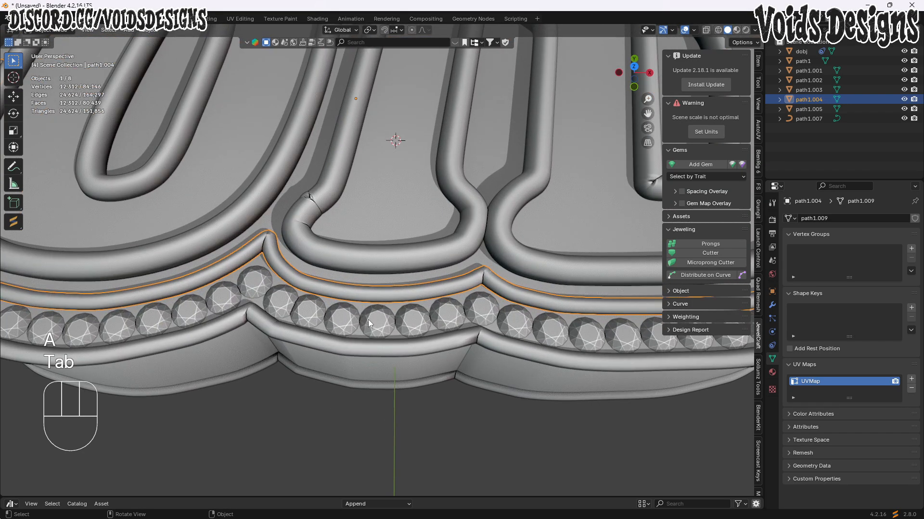
- Join the gem row to the inner tube outline, separate the selected gem geometry back into its own object, and deselect everything
click(372, 322)
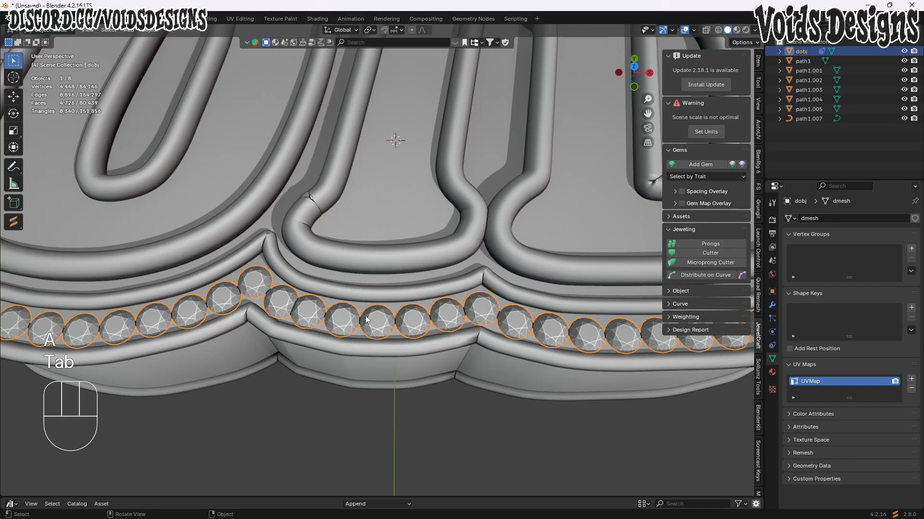
shift+click(355, 293)
right_click(379, 267)
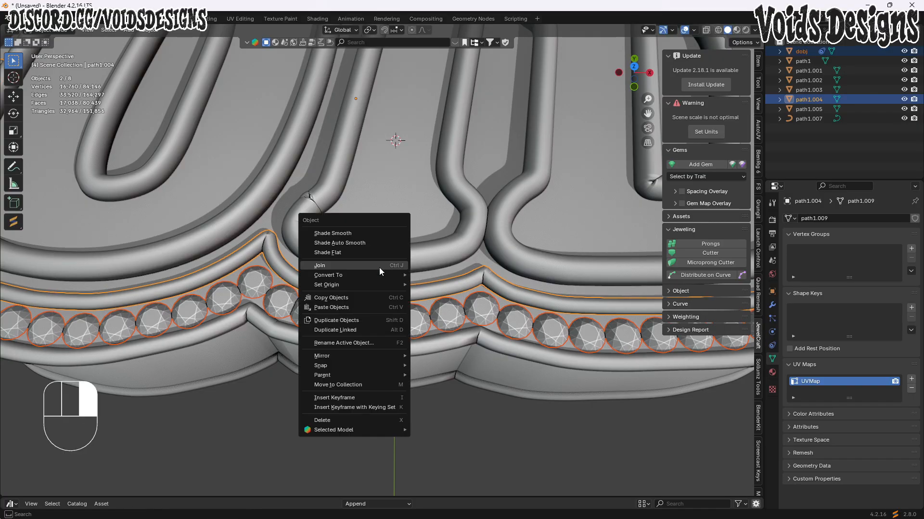
click(329, 267)
key(Tab)
key(p)
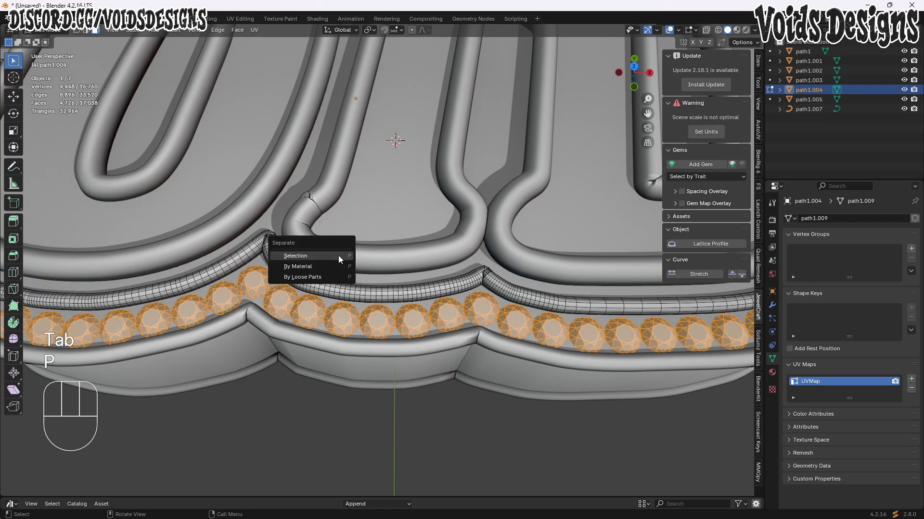
click(308, 258)
key(Tab)
scroll(310, 256, down, 3)
click(443, 385)
scroll(390, 297, down, 5)
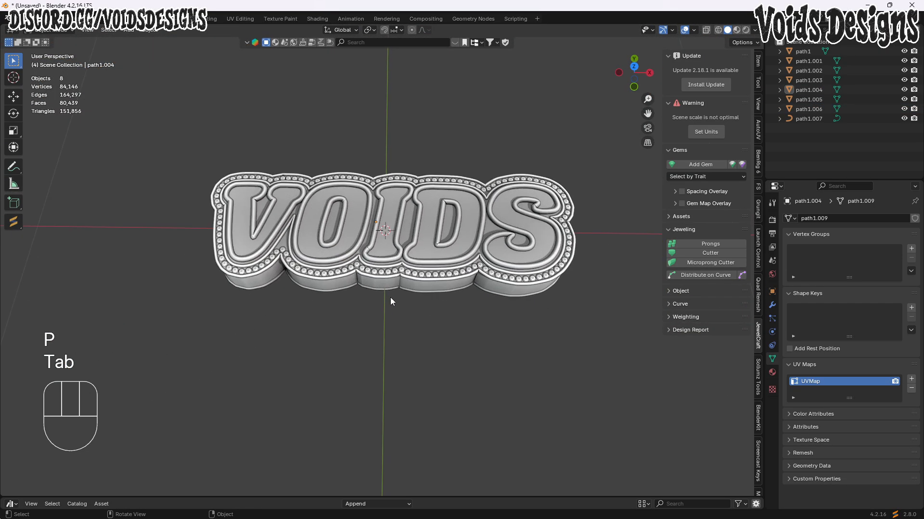
- Add a single centered loop cut around the side wall of the pendant's base
middle_drag(326, 341, 357, 344)
click(357, 377)
key(Tab)
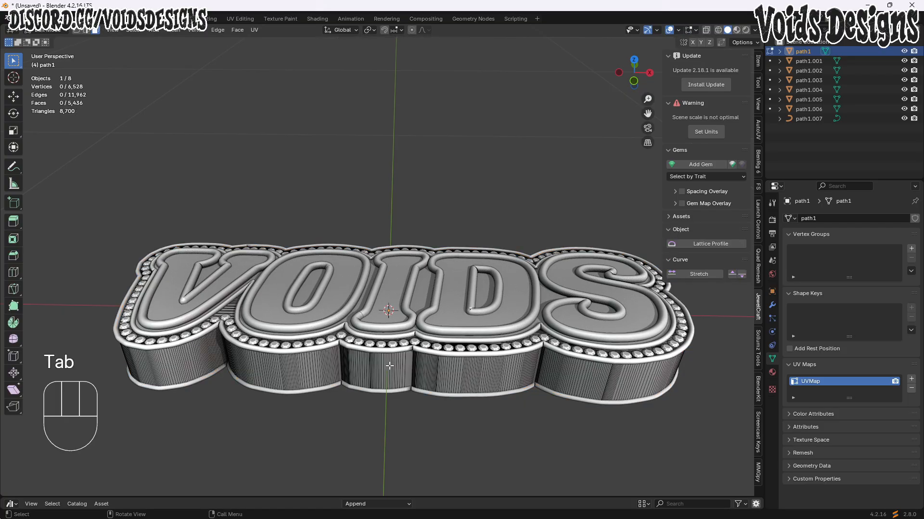
key(ctrl+r)
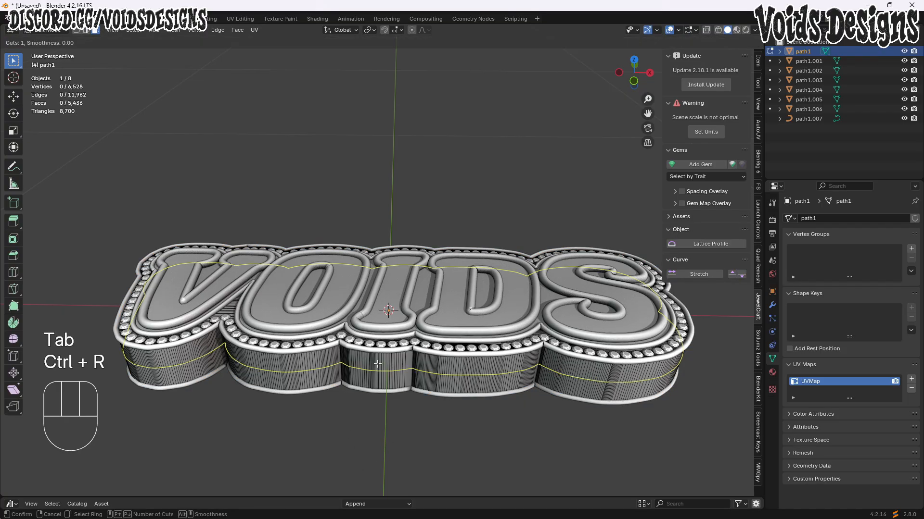
click(377, 364)
right_click(377, 364)
- Separate the side wall's center edge loop into its own object and convert it to a curve
key(p)
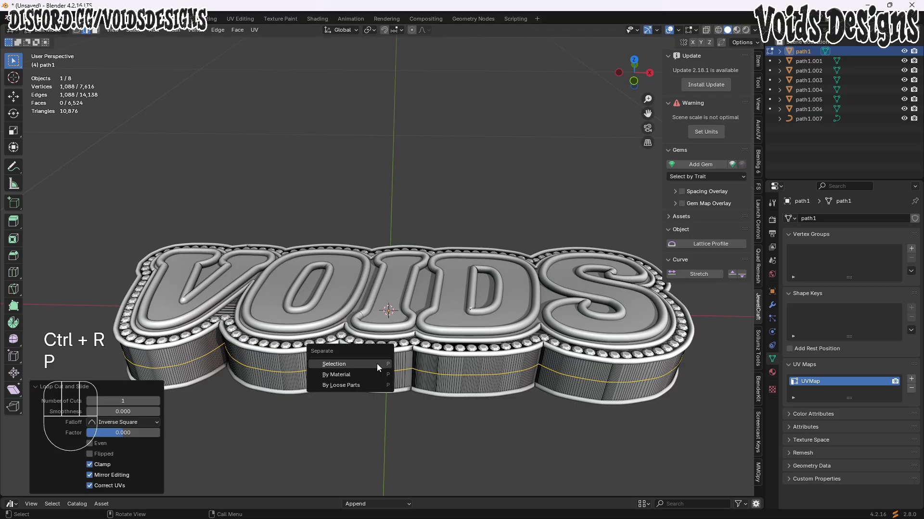
click(378, 365)
key(Tab)
click(384, 372)
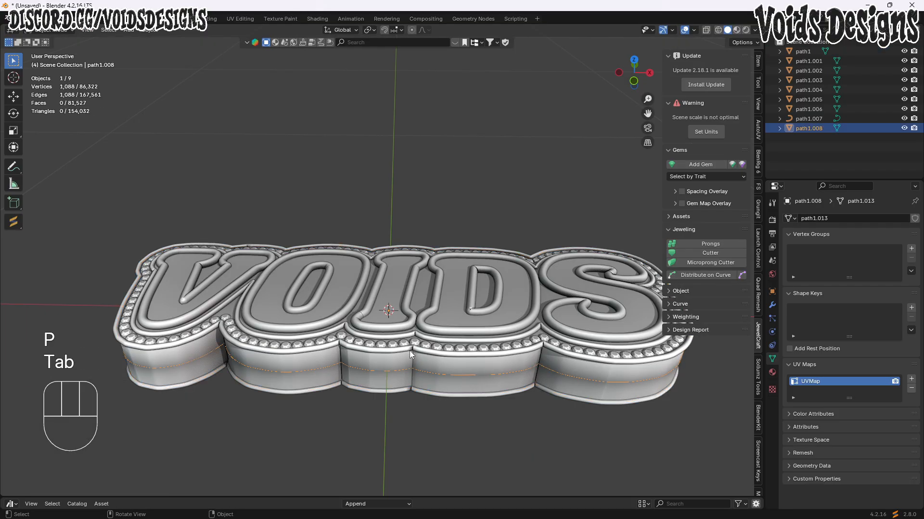
right_click(375, 316)
mouse_move(357, 348)
click(423, 358)
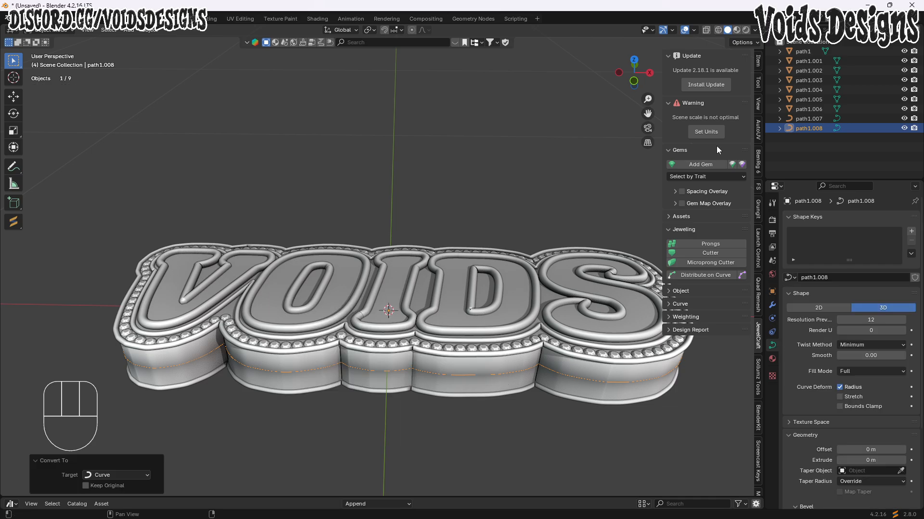
- Add a 1 m diamond gem with the Baguette cut
click(703, 166)
click(746, 226)
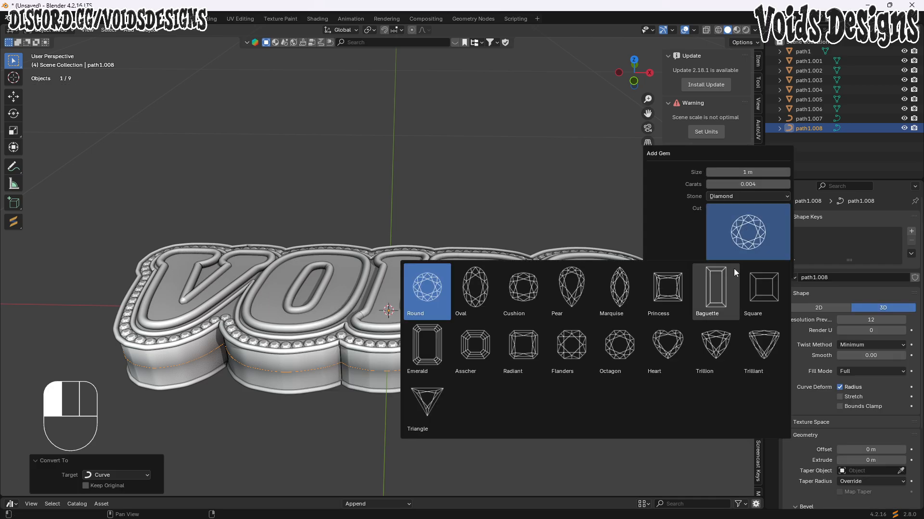
click(714, 287)
click(699, 267)
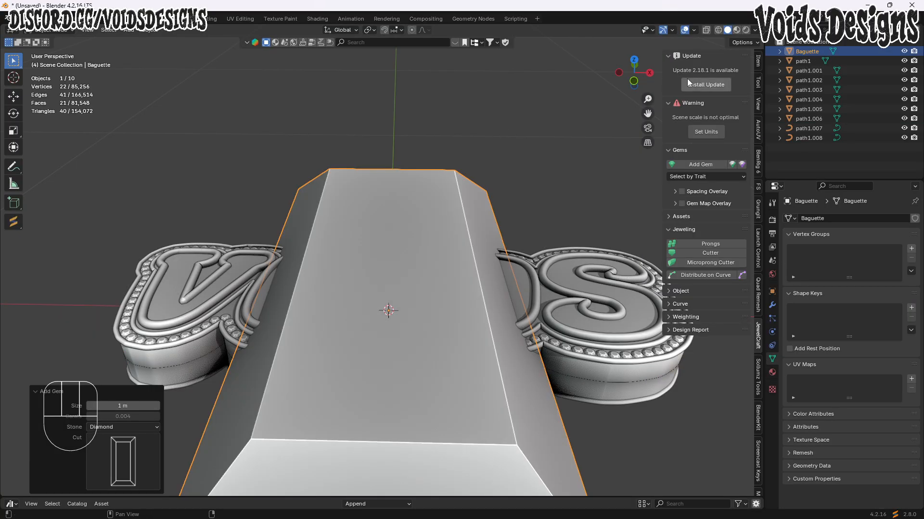
- Delete the baguette gem's lower half from the front view in Edit Mode with see-through display, and fill the open underside
click(634, 81)
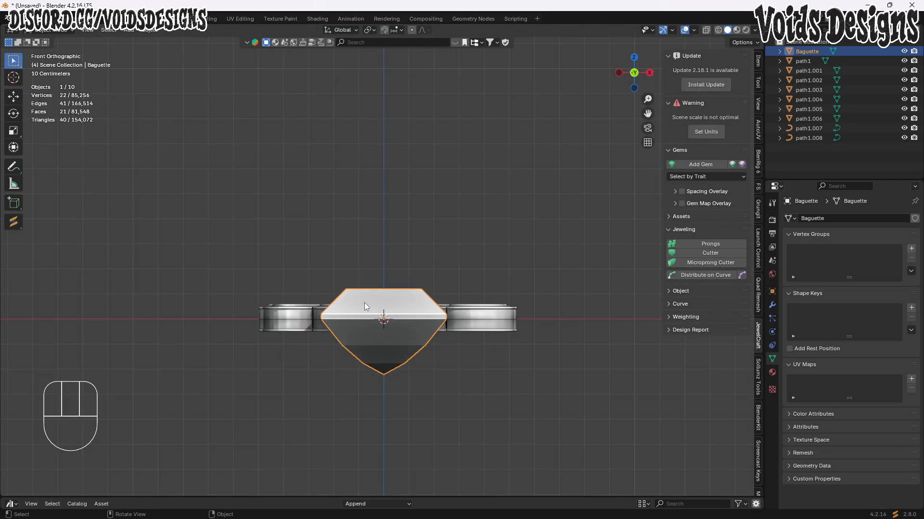
key(Tab)
key(n)
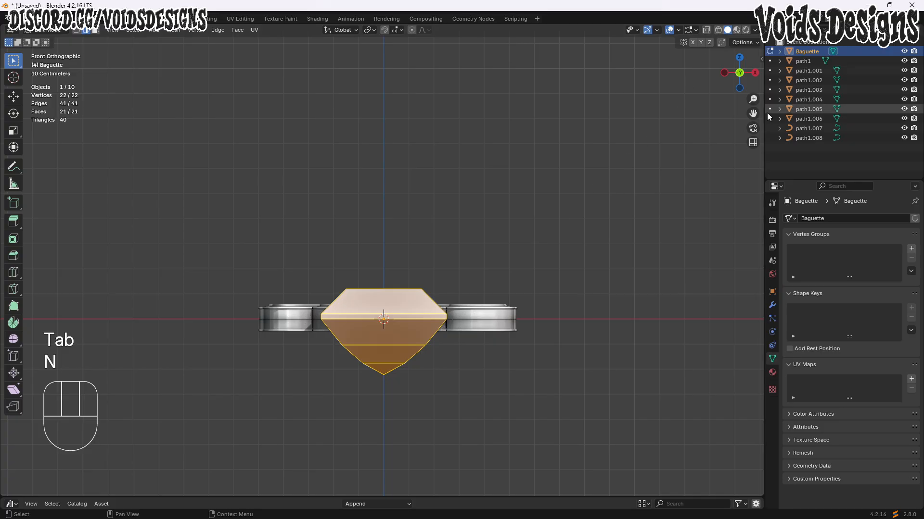
click(706, 30)
key(3)
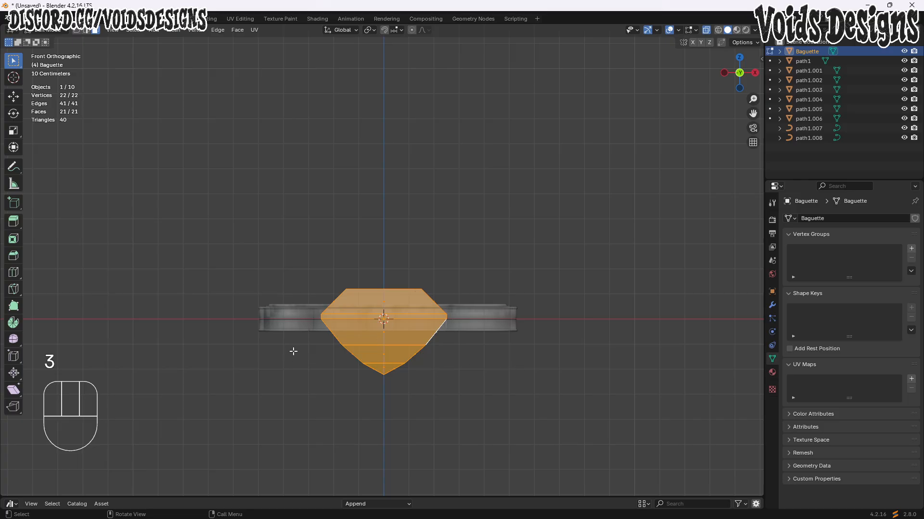
drag(503, 409, 235, 323)
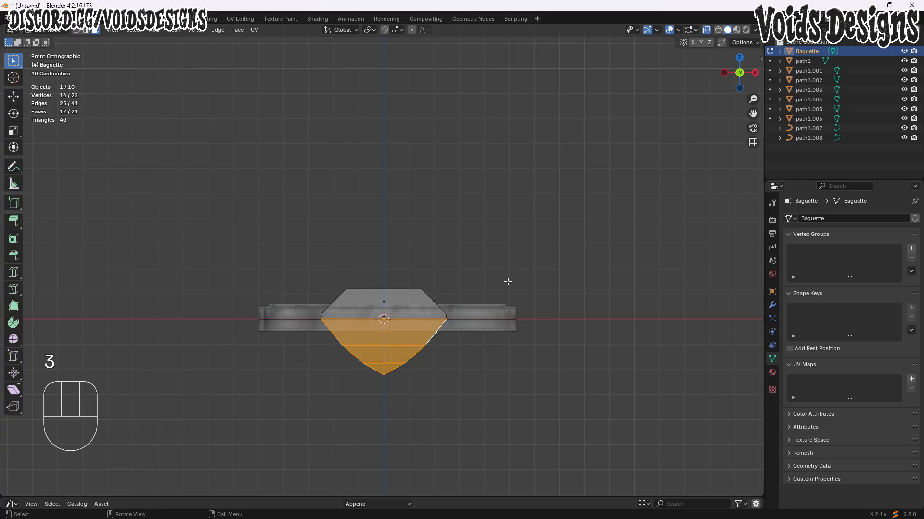
key(x)
click(457, 268)
key(a)
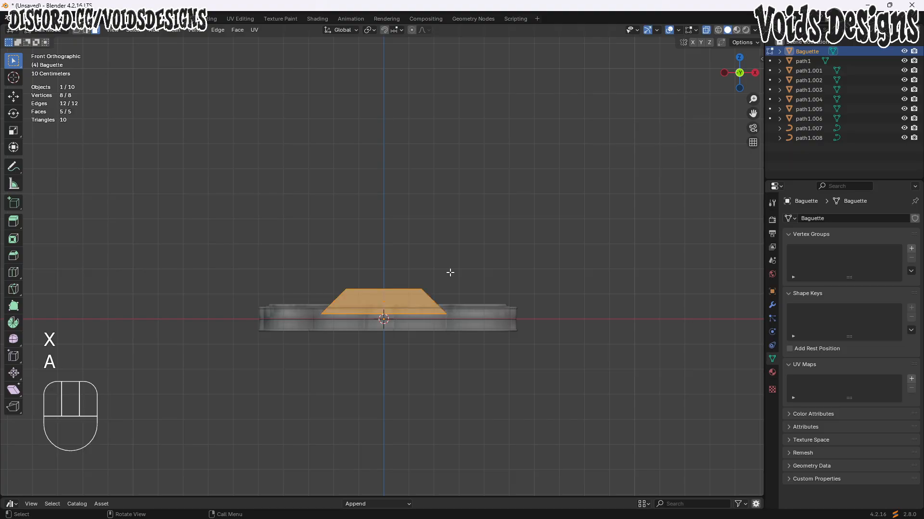
key(f)
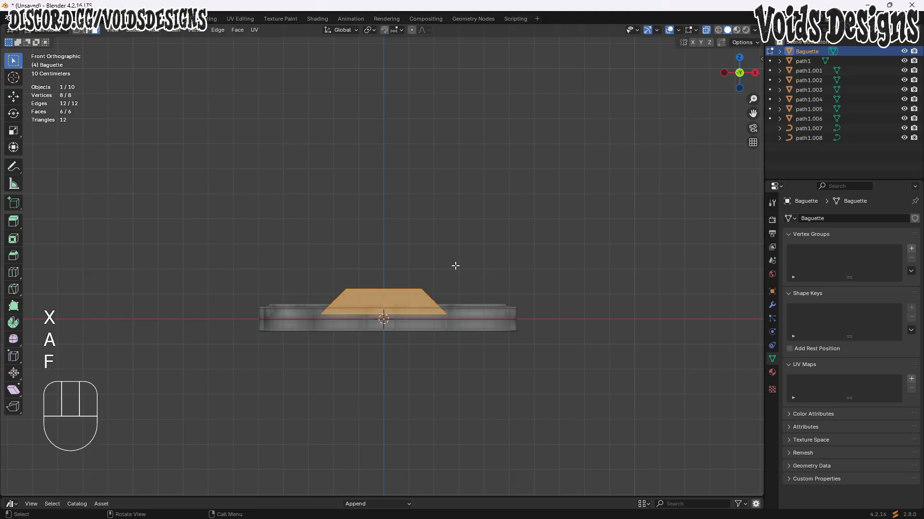
- UV-map the whole baguette gem with Project from View in top view, leave Edit Mode, and turn off see-through display
click(739, 58)
key(u)
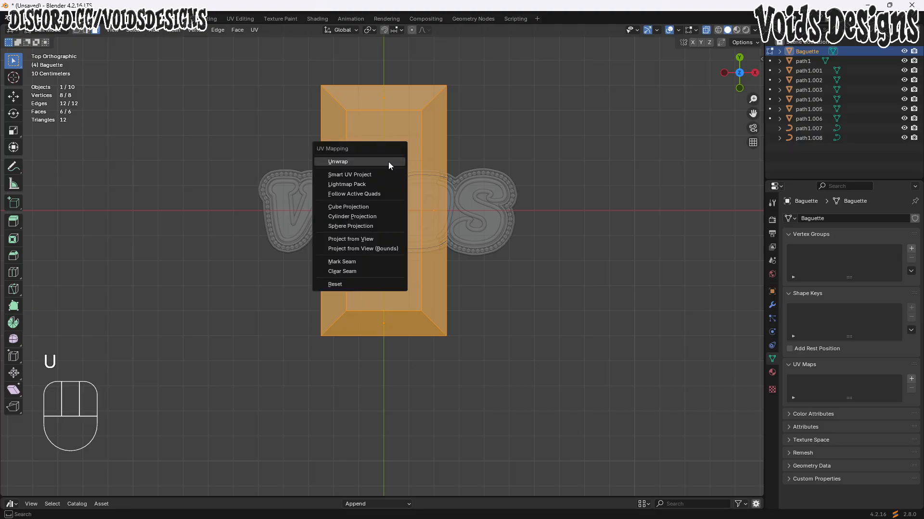
click(360, 242)
key(Tab)
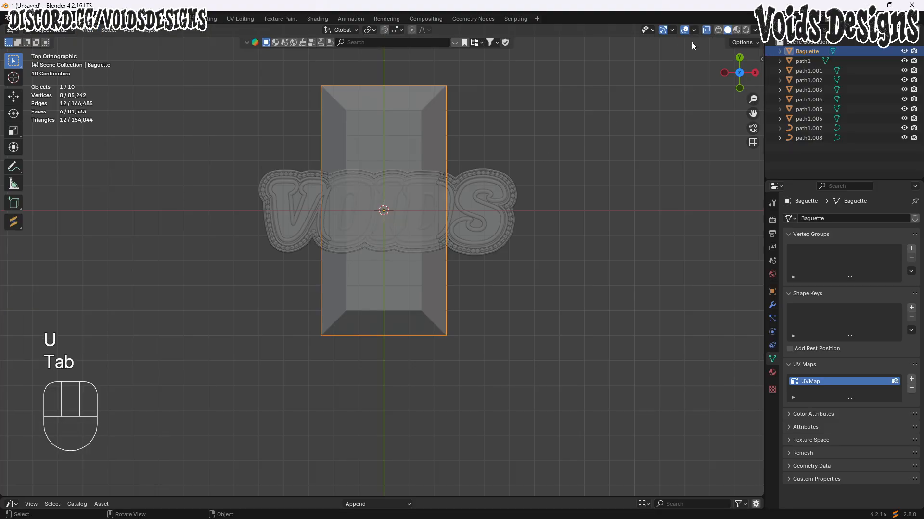
click(706, 30)
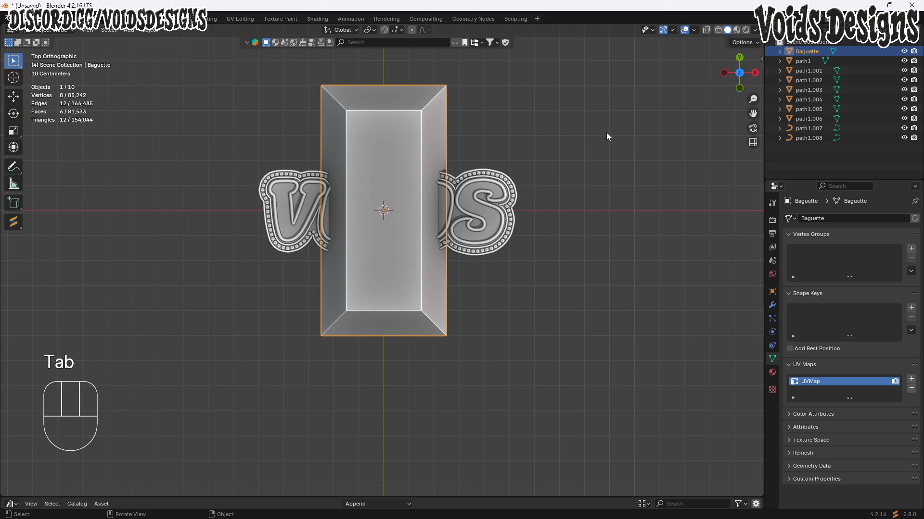
- Scale the baguette gem uniformly to 0.236 and rotate it 90° around the X axis
key(s)
click(421, 240)
scroll(421, 240, up, 1)
key(r)
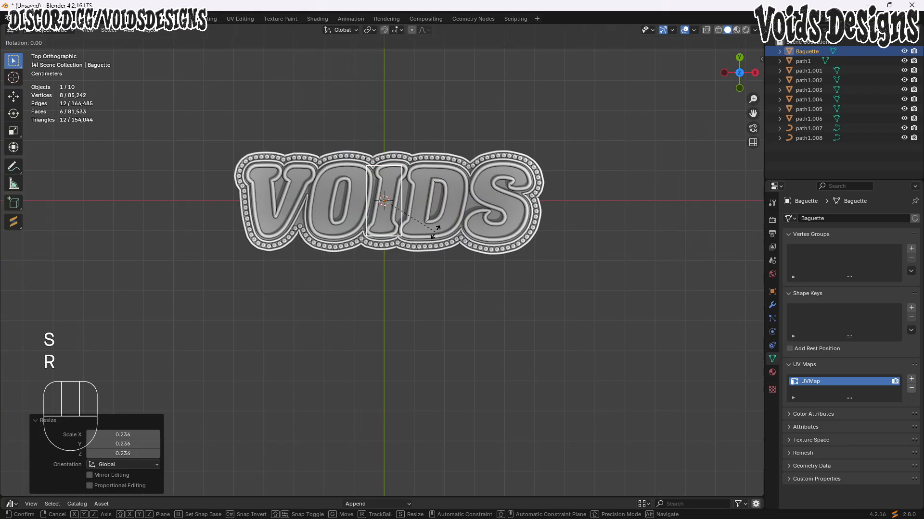
key(x)
key(9)
key(0)
click(435, 231)
- Move the baguette gem about -0.185 m along Y so it sits in front of the pendant's side wall
scroll(435, 231, up, 1)
key(g)
key(y)
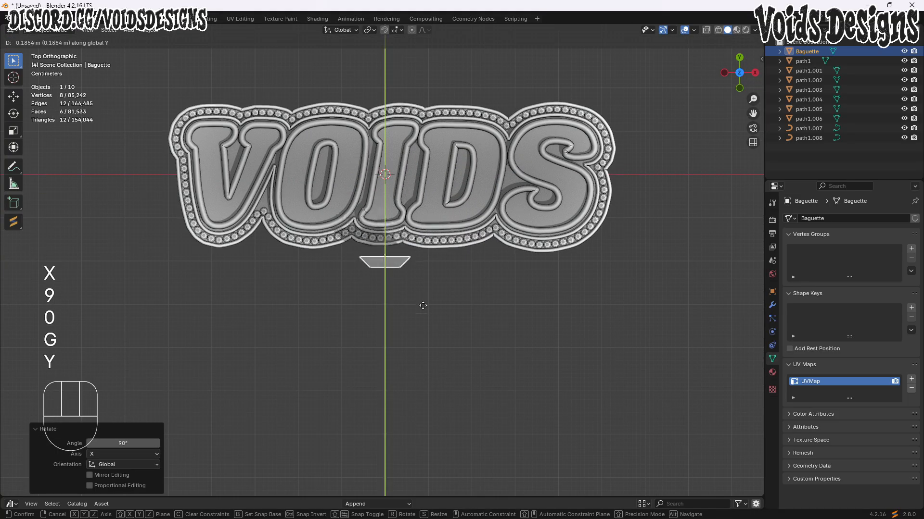
click(426, 297)
- Set the baguette gem's origin to its geometry, working from the front view
scroll(556, 163, up, 2)
click(739, 88)
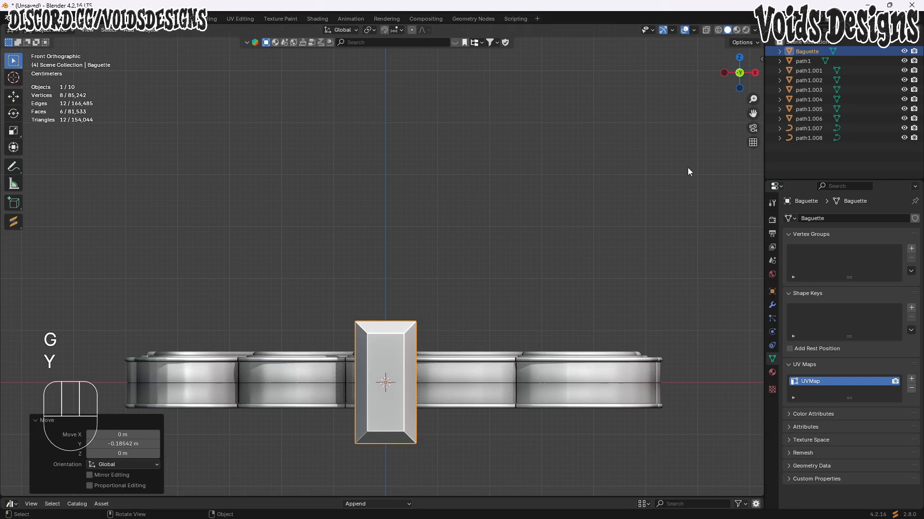
scroll(753, 111, up, 3)
drag(754, 112, 753, 48)
scroll(449, 324, down, 2)
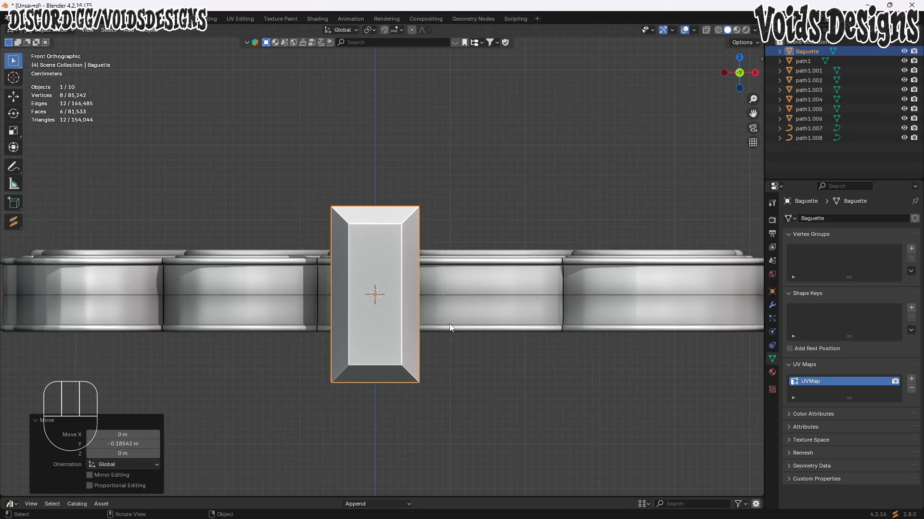
right_click(432, 250)
mouse_move(403, 293)
click(476, 303)
scroll(480, 315, up, 4)
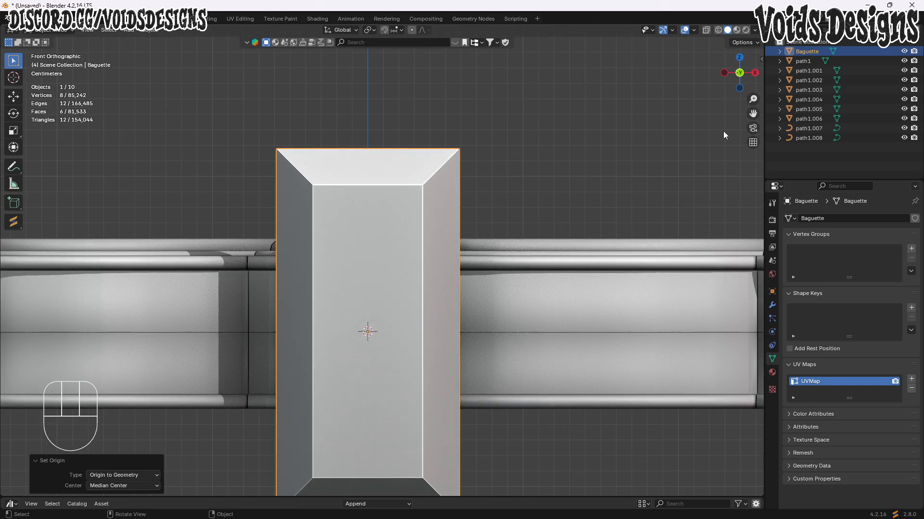
- Scale the baguette stone uniformly to about 0.298 so it fits the height of the side wall
drag(752, 113, 735, 29)
key(s)
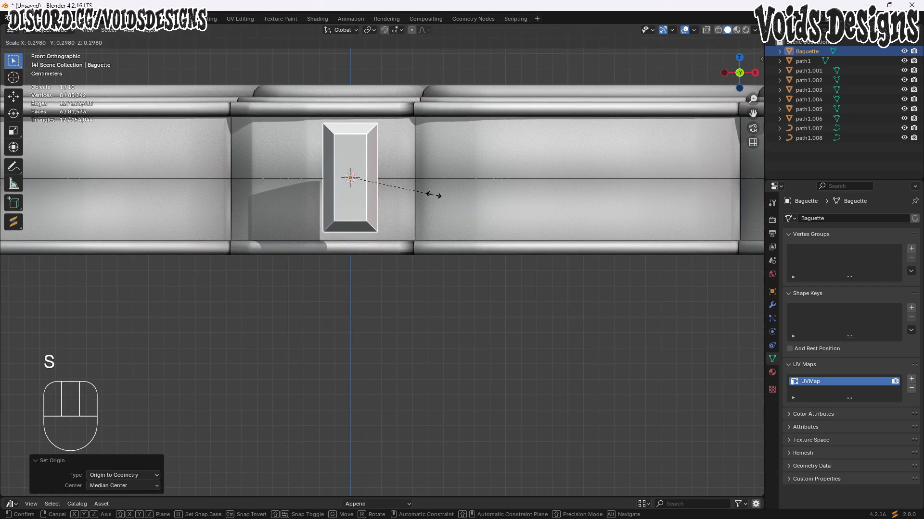
click(436, 197)
scroll(442, 185, up, 4)
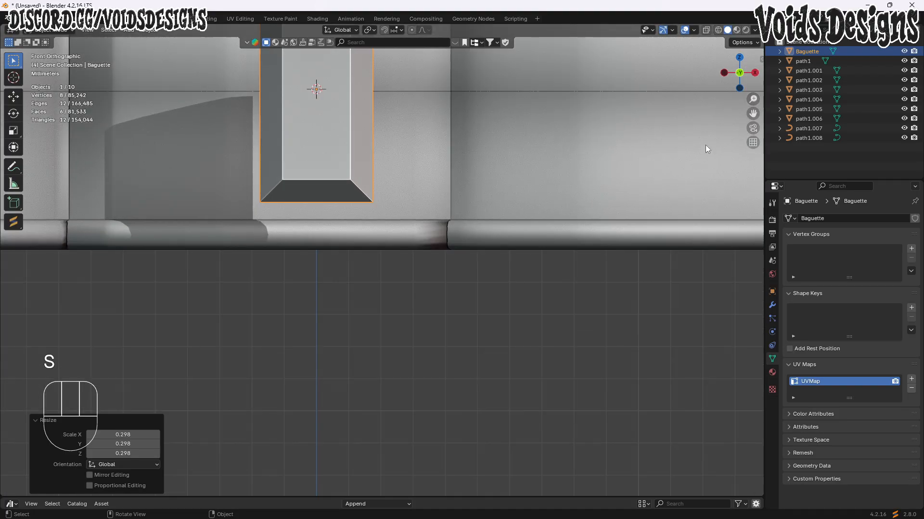
- Fine-tune the baguette's scale and height so it fills the gap between the wall's upper and lower rails
drag(753, 114, 800, 278)
key(s)
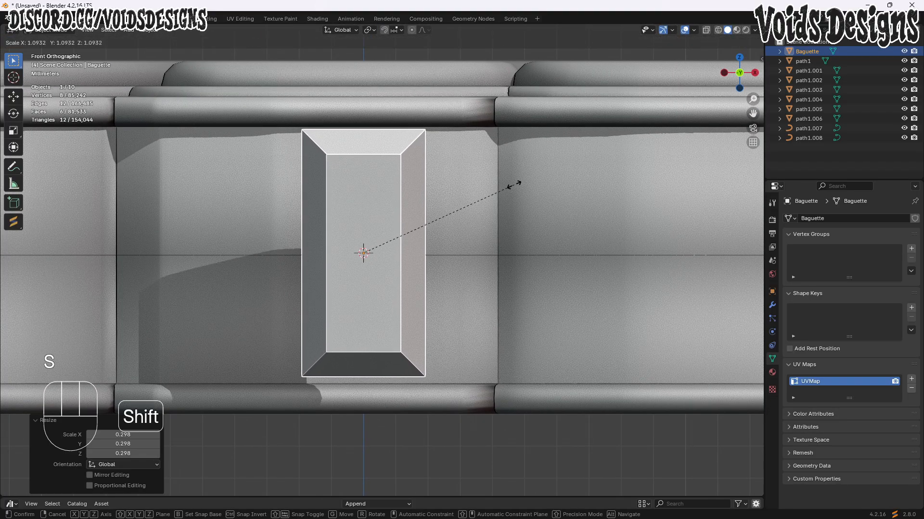
click(544, 168)
key(g)
key(z)
key(s)
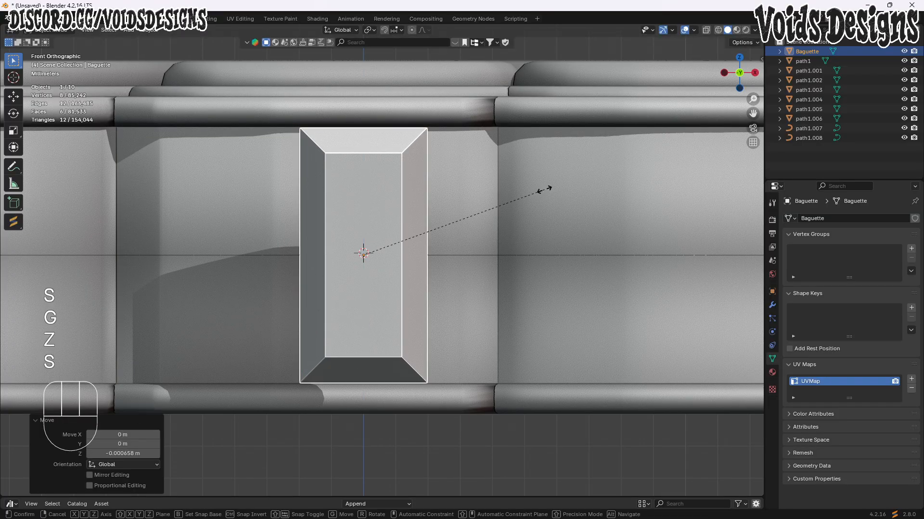
click(570, 202)
scroll(465, 250, down, 2)
middle_drag(466, 250, 443, 244)
click(443, 244)
key(g)
key(Escape)
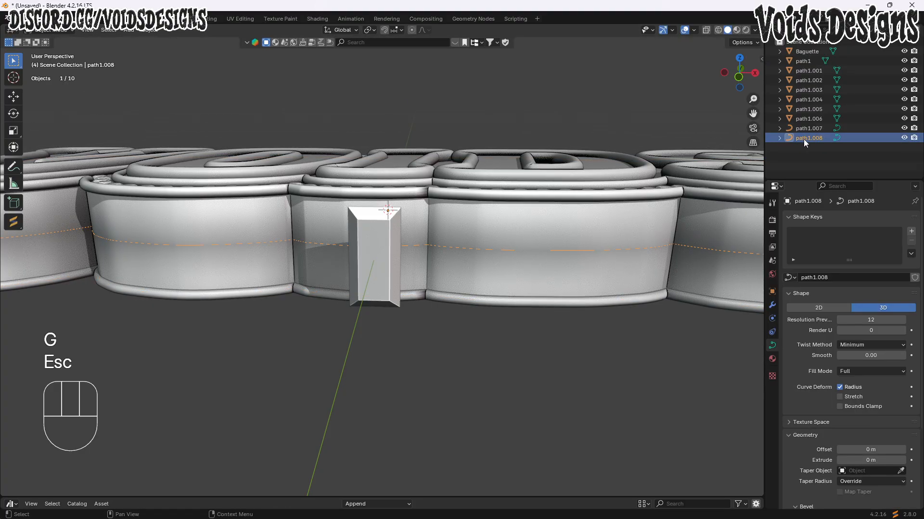
- Add an Array modifier to the baguette stone
click(367, 236)
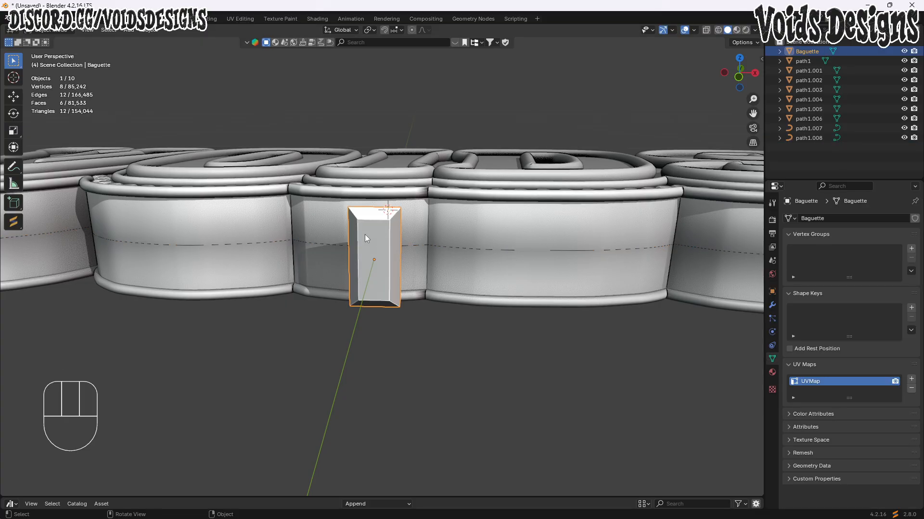
click(772, 306)
click(826, 215)
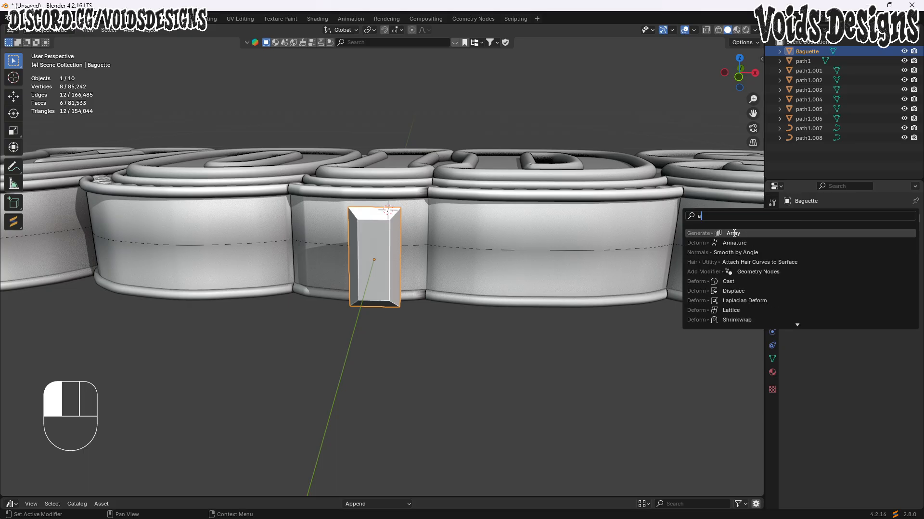
click(720, 235)
- Add a Curve modifier to the baguette with path1.008 as its curve object
click(818, 217)
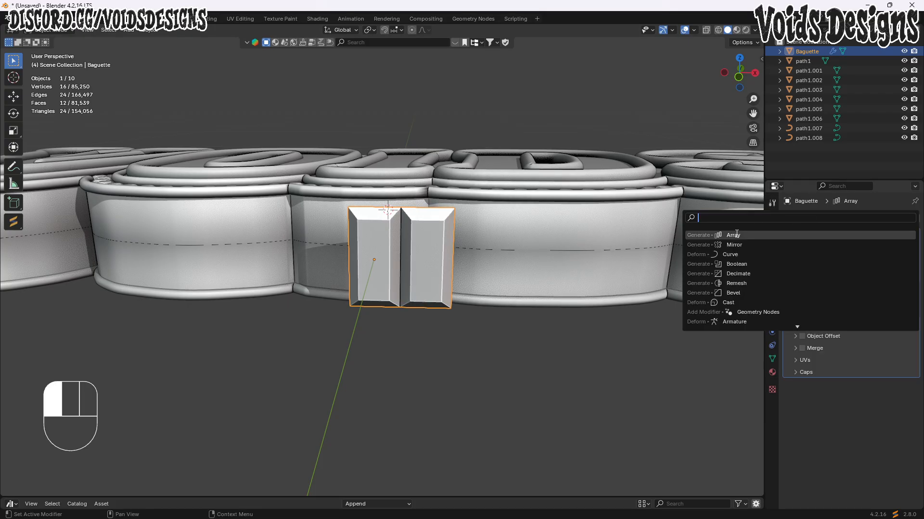
text(c)
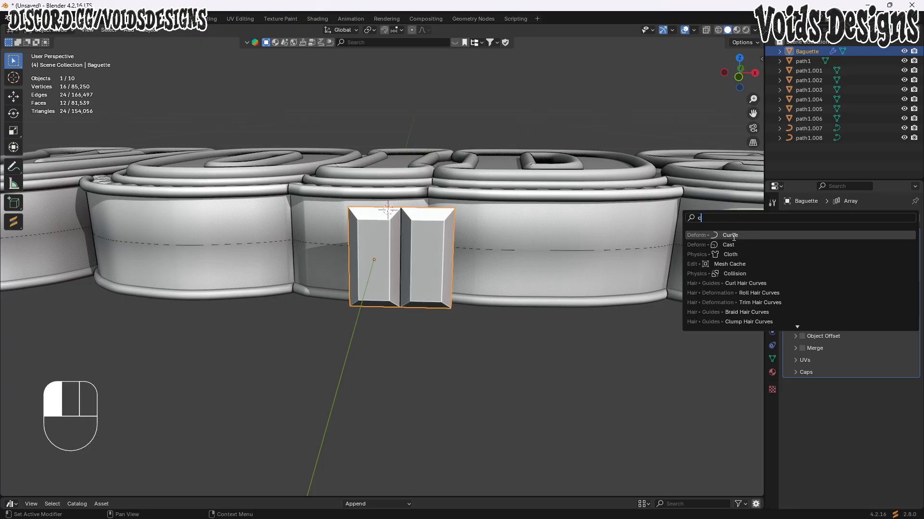
click(735, 235)
click(865, 401)
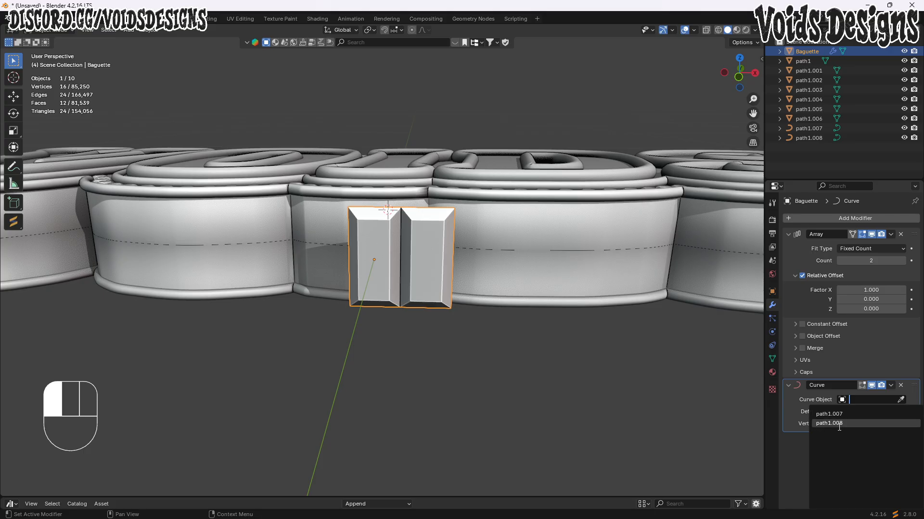
click(837, 423)
- Move the curve-deformed baguettes about 0.184 m along Y, bringing them back to the outer wall
scroll(442, 276, down, 3)
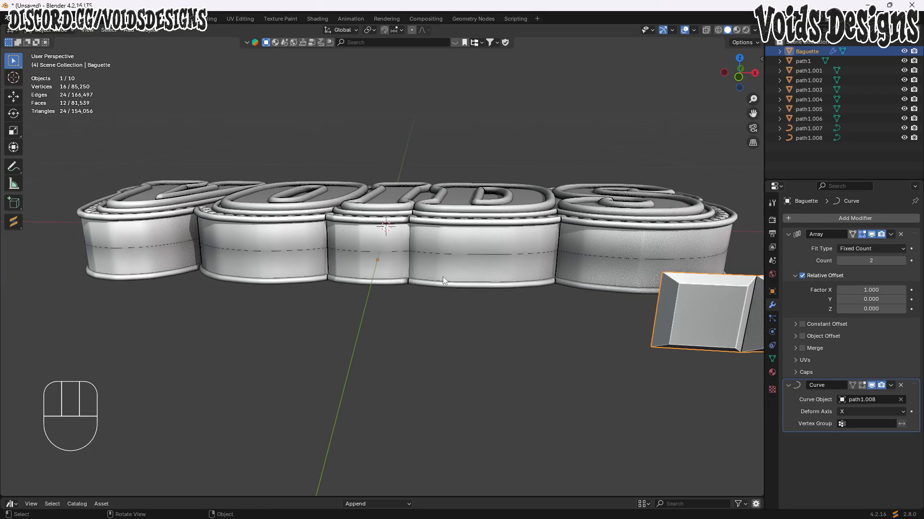
middle_drag(443, 276, 471, 296)
key(g)
key(y)
key(Escape)
middle_drag(549, 264, 465, 237)
key(g)
key(y)
click(534, 256)
- Shift the baguettes about 0.0138 m further along Y so they sit against the wall
scroll(537, 263, up, 2)
scroll(477, 235, up, 5)
key(g)
key(y)
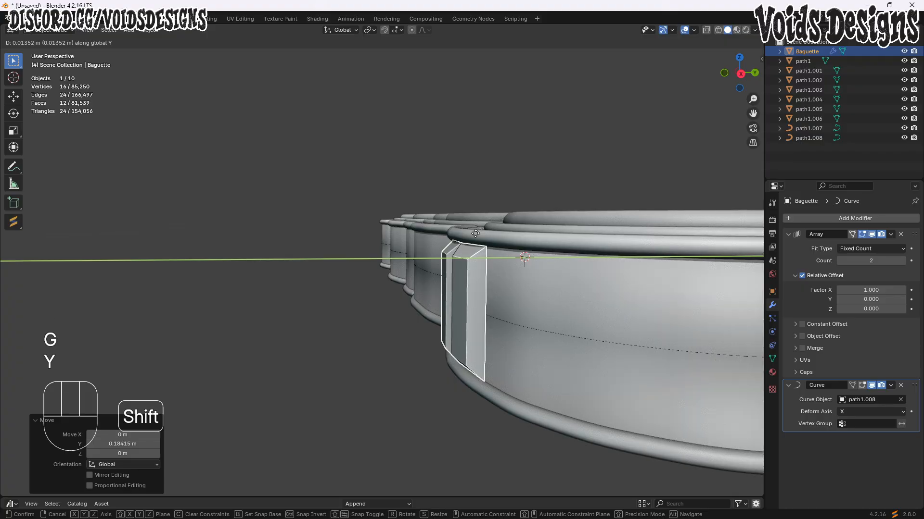
click(499, 251)
- Nudge the baguettes by fractions of a millimetre along Y until their backs sit slightly into the wall
scroll(499, 252, up, 4)
scroll(500, 251, up, 5)
key(g)
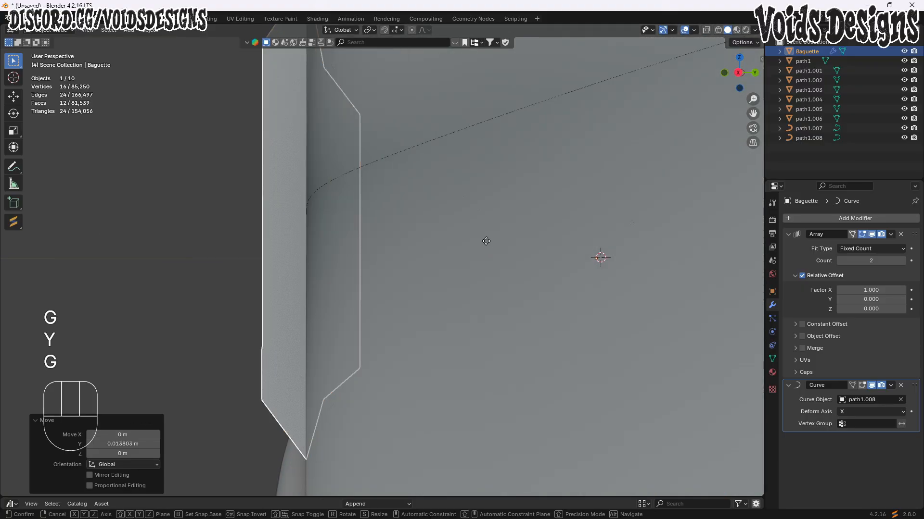
key(y)
key(g)
key(y)
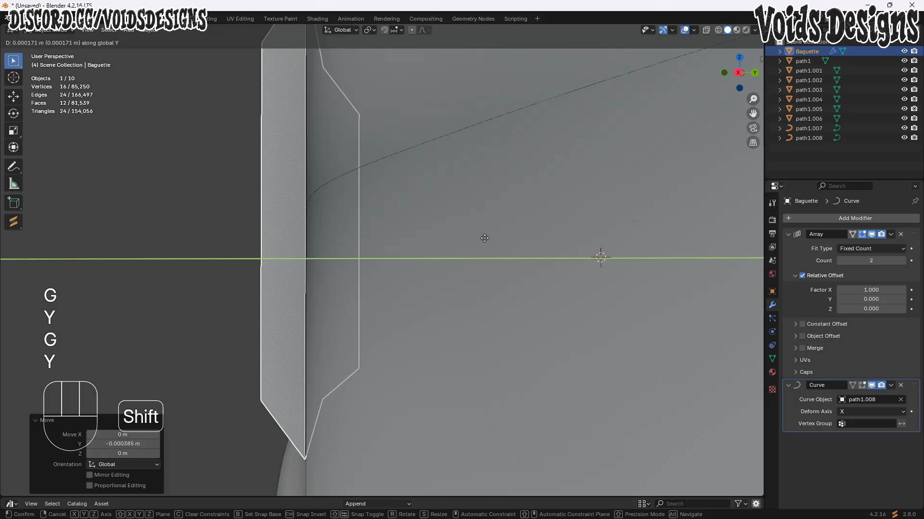
click(482, 238)
- Set the Array count to 66 so the baguettes run around the whole outline
scroll(481, 238, down, 8)
middle_drag(481, 238, 807, 249)
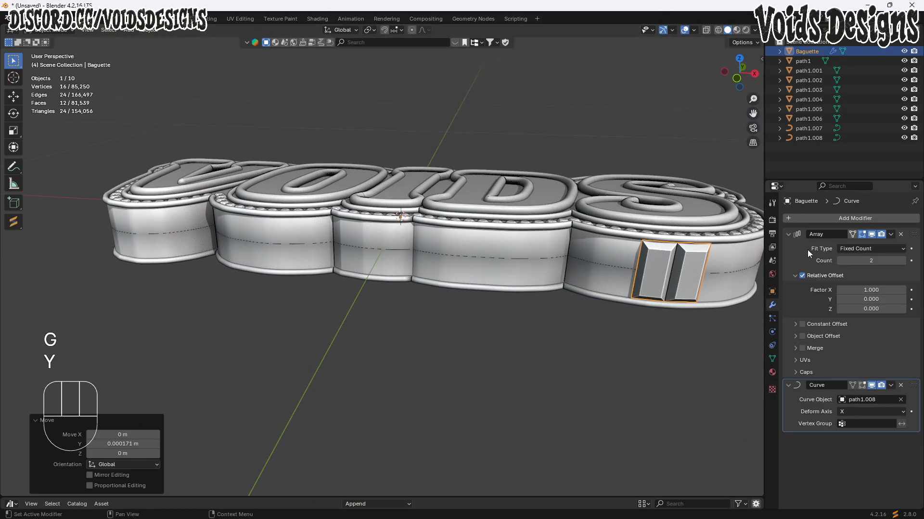
drag(870, 260, 903, 260)
click(902, 261)
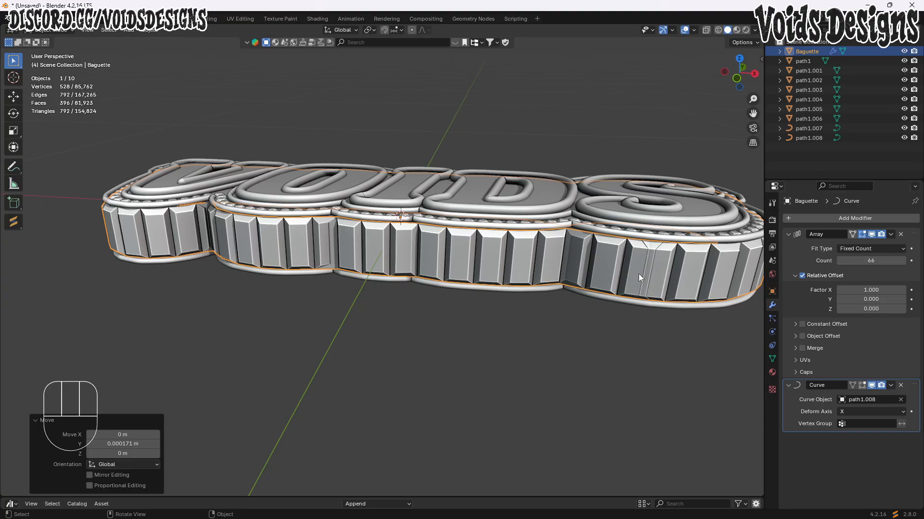
- Scale the baguette array uniformly to about 0.992 to close the ring where its ends meet
middle_drag(639, 278, 437, 247)
key(s)
click(688, 265)
- Convert the baguette array to a mesh, applying its Array and Curve modifiers
right_click(435, 238)
mouse_move(426, 239)
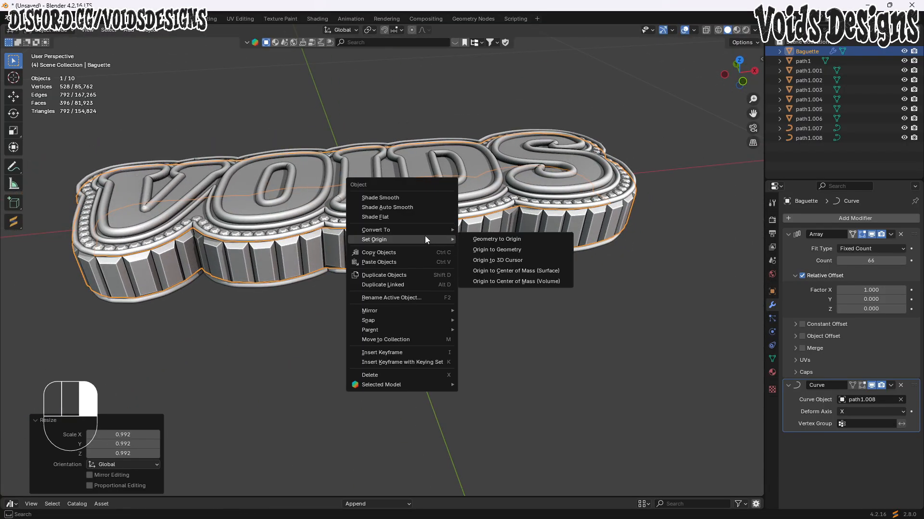
click(476, 230)
- Examine the assembled VOIDS pendant from above and at an angle
middle_drag(462, 244, 701, 88)
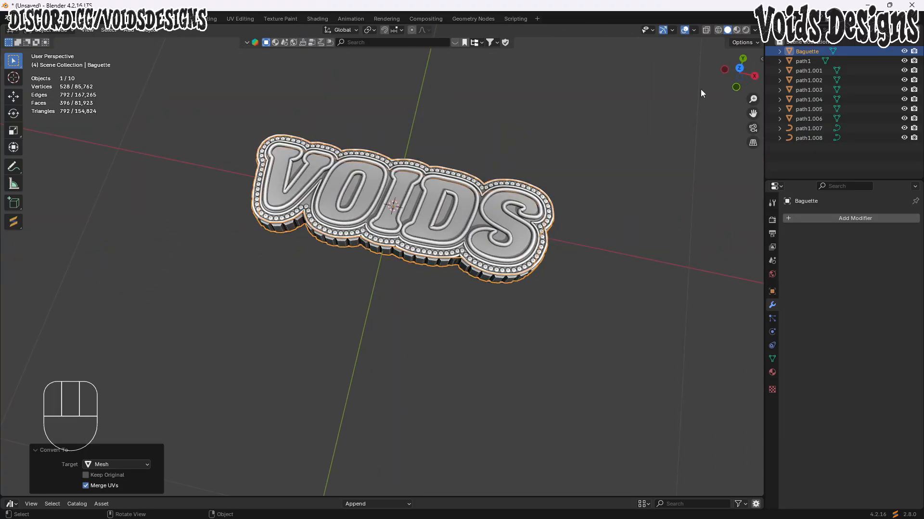
click(739, 69)
drag(753, 114, 760, 190)
click(496, 183)
scroll(505, 212, up, 2)
middle_drag(519, 263, 494, 221)
key(a)
scroll(512, 247, down, 6)
key(g)
key(Escape)
scroll(512, 194, up, 3)
scroll(491, 223, up, 3)
- Hide the eight mesh parts of the pendant one by one, leaving only the two guide curves visible
click(406, 285)
middle_drag(409, 281, 466, 210)
key(h)
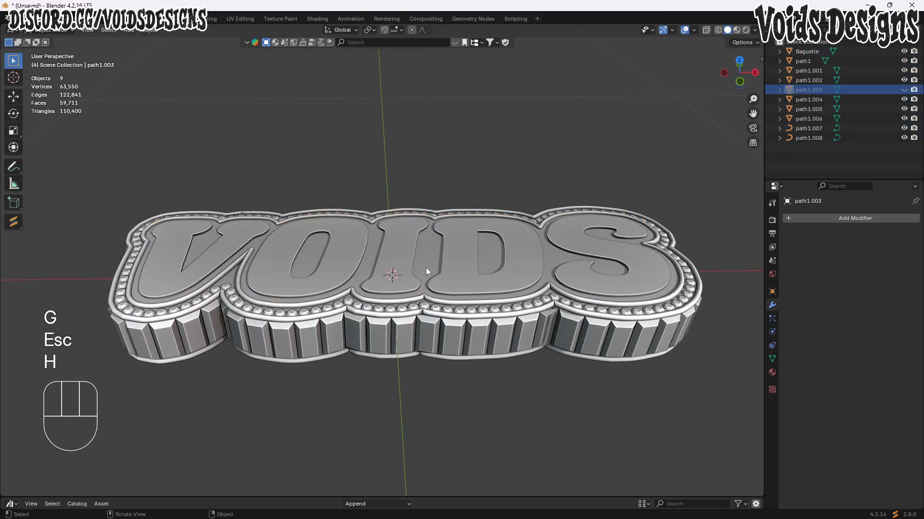
click(428, 274)
key(h)
click(436, 286)
key(h)
click(447, 311)
key(h)
click(448, 320)
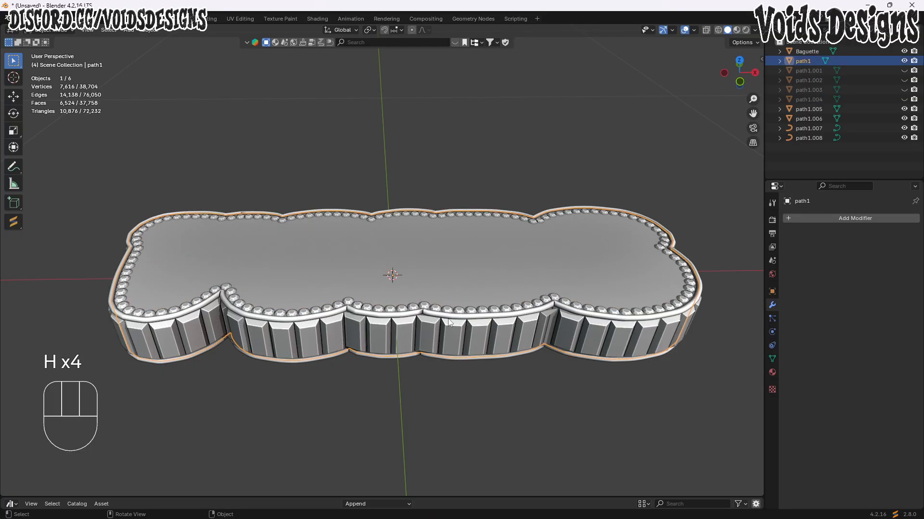
key(h)
click(450, 316)
key(h)
click(454, 311)
key(h)
click(457, 330)
key(h)
- Delete the two leftover guide curves and unhide all pendant parts
scroll(388, 305, down, 5)
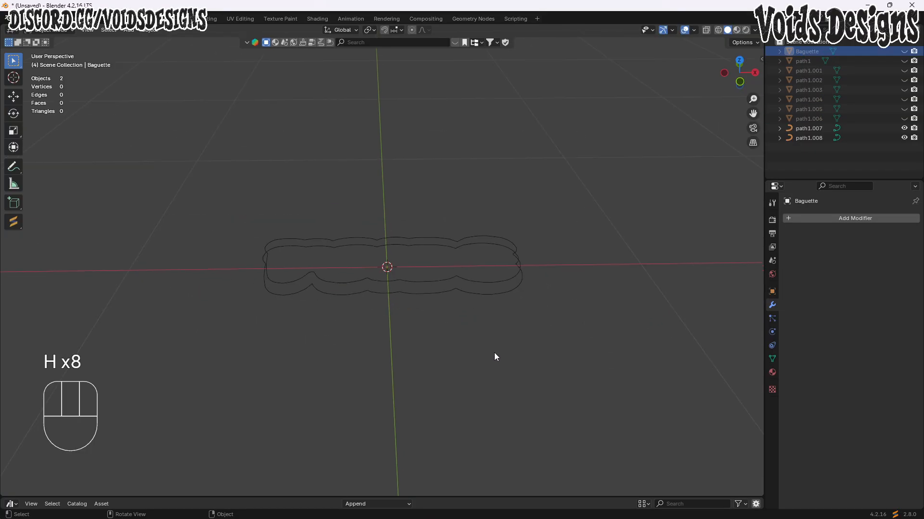
drag(503, 339, 275, 229)
key(Delete)
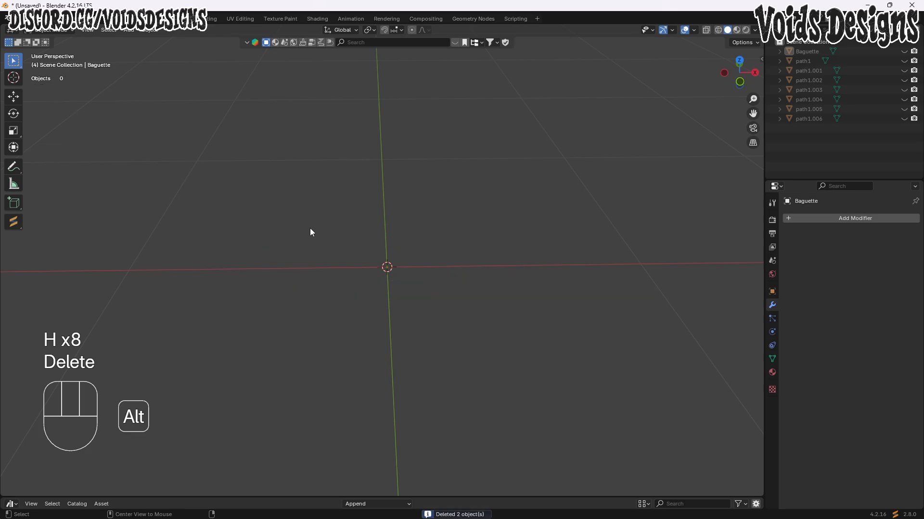
key(alt+h)
- Move all pendant parts together about 1.037 m along Y, away from the world origin
middle_drag(310, 228, 437, 362)
key(a)
key(g)
key(y)
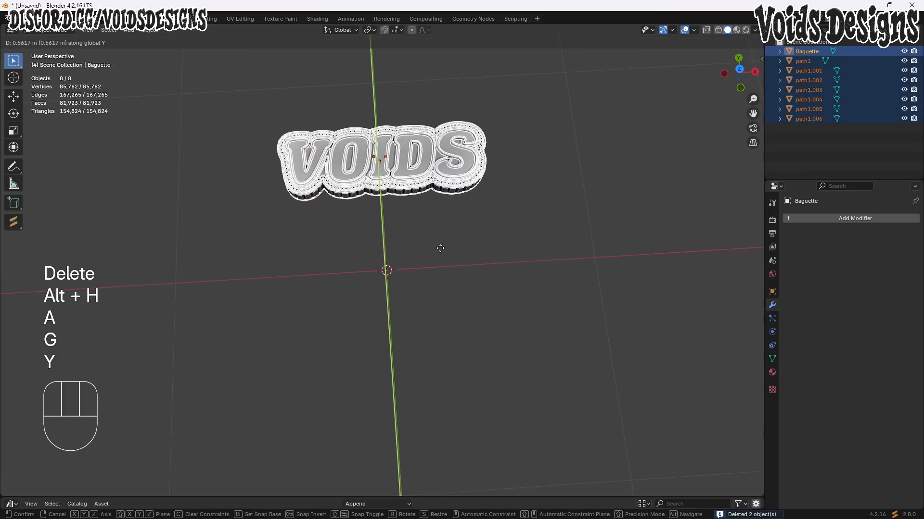
click(426, 165)
- Add a mesh circle at the world origin with 79 vertices and a 1 m radius
click(740, 69)
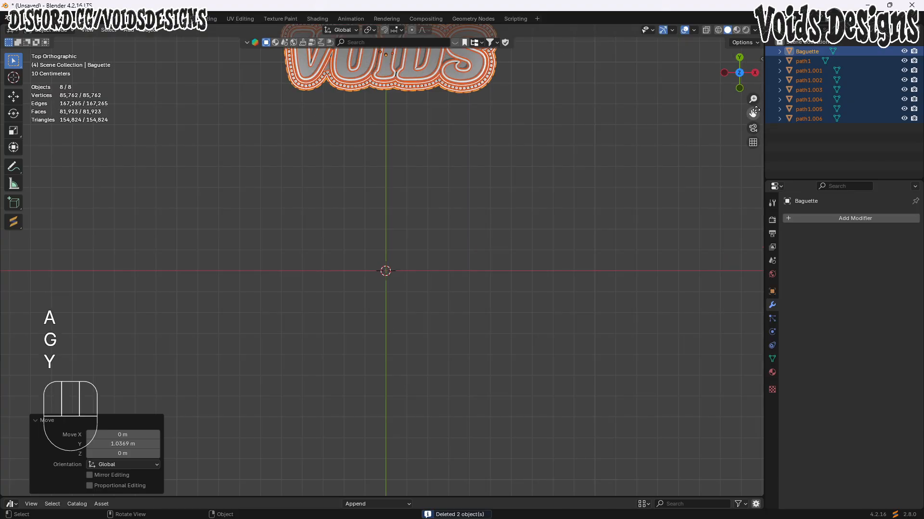
drag(756, 110, 744, 110)
scroll(505, 218, down, 4)
click(486, 218)
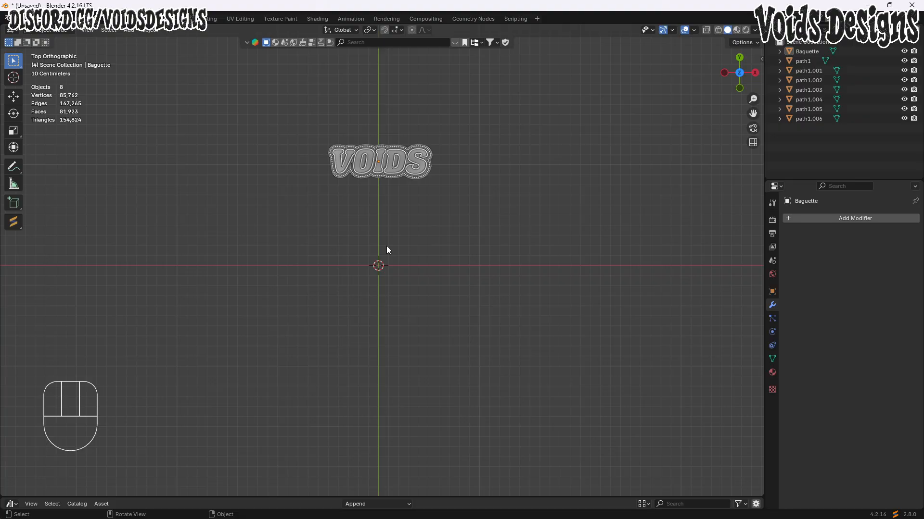
key(shift+a)
mouse_move(387, 247)
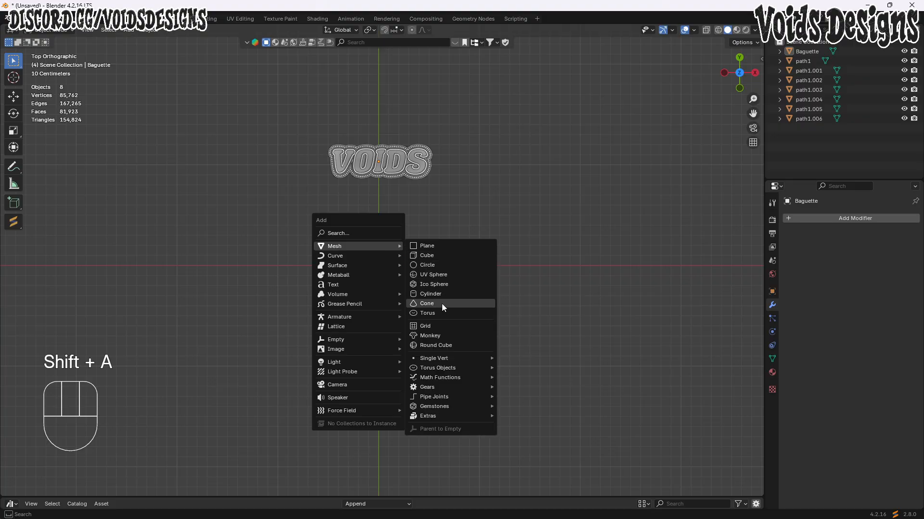
key(Escape)
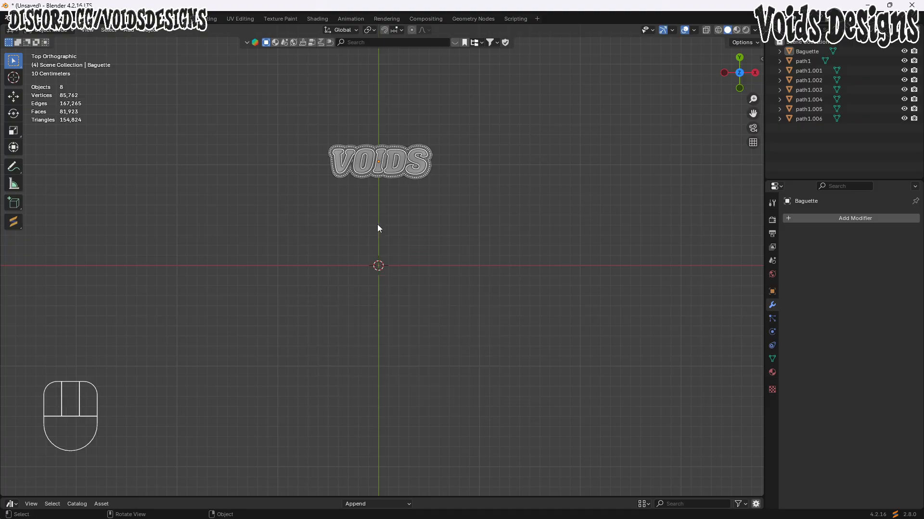
key(shift+a)
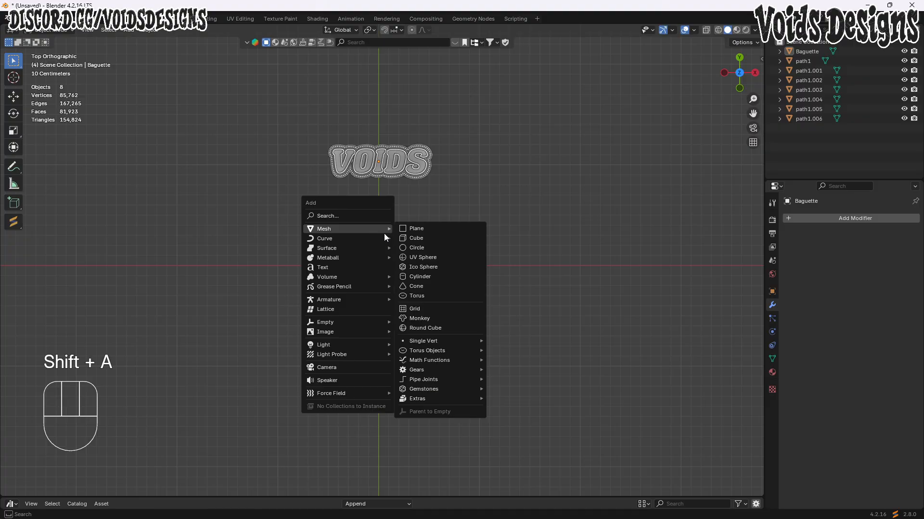
click(417, 248)
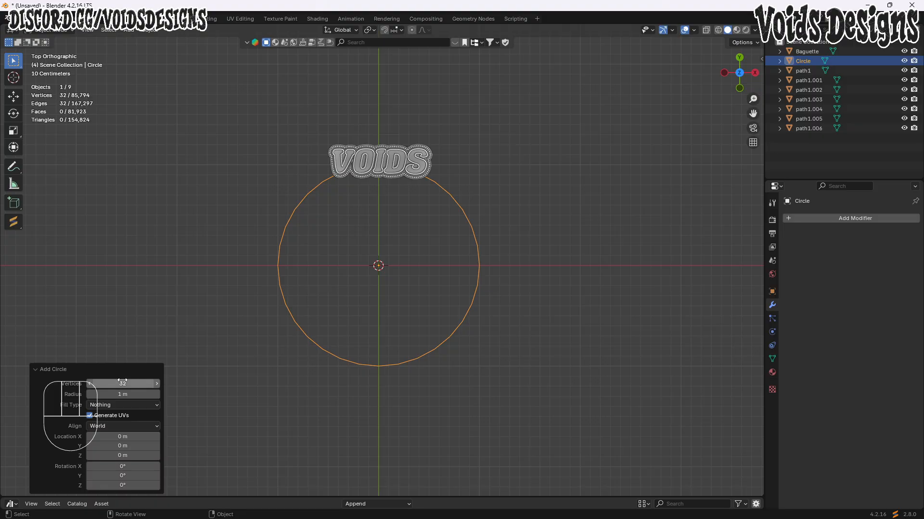
drag(147, 378, 123, 382)
- Fill the whole circle with a single face in Edit Mode
middle_drag(451, 313, 461, 256)
key(Tab)
key(f)
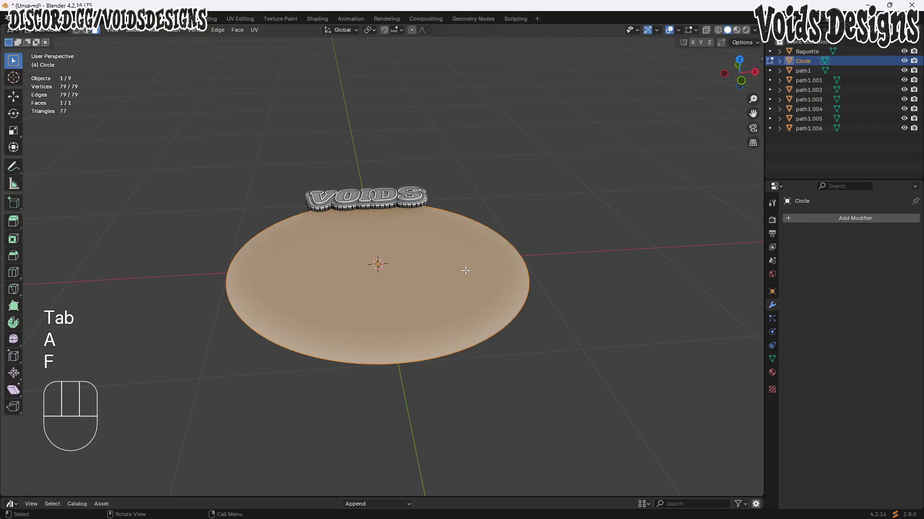
- Extrude the circle face upward about 0.246 m into a disc
scroll(470, 289, up, 1)
middle_drag(470, 289, 468, 268)
key(e)
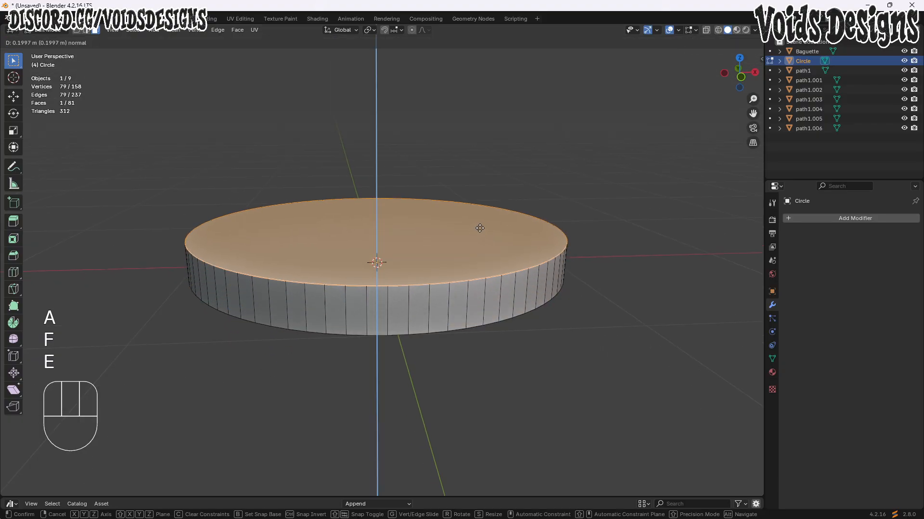
click(480, 221)
- Inset the disc's upper face to leave a narrow rim and extrude the inner face down into a shallow recess
middle_drag(480, 221, 468, 265)
scroll(468, 265, down, 1)
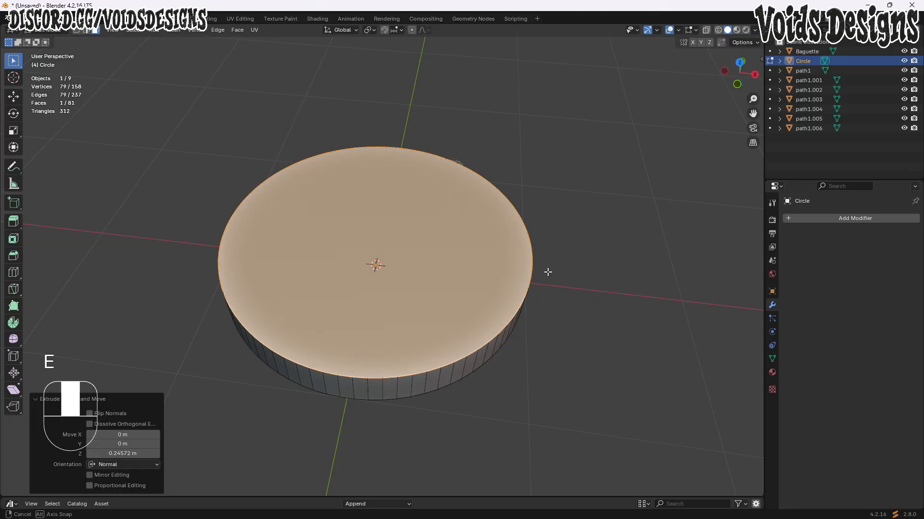
key(i)
click(531, 266)
middle_drag(531, 267, 572, 279)
key(e)
click(549, 253)
key(Tab)
scroll(481, 349, up, 2)
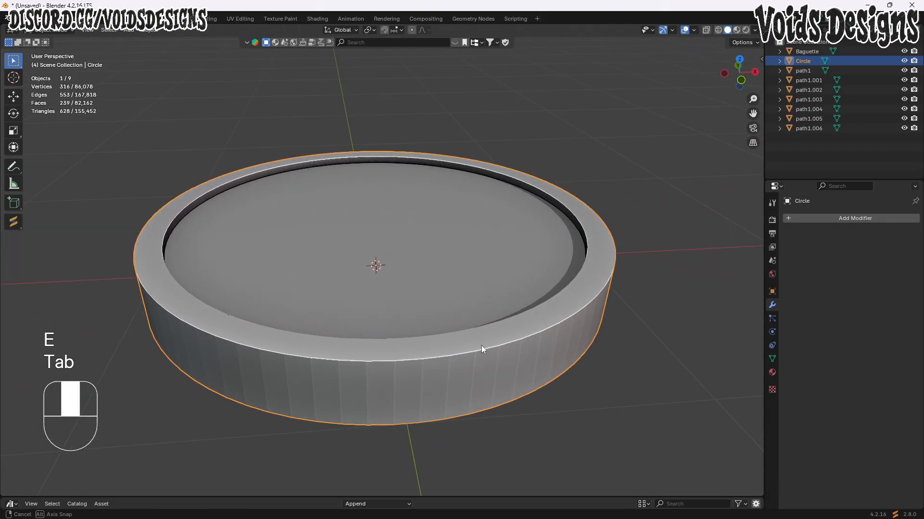
- Separate the outer and inner edge loops of the disc's upper rim into their own object
key(Tab)
scroll(481, 349, down, 3)
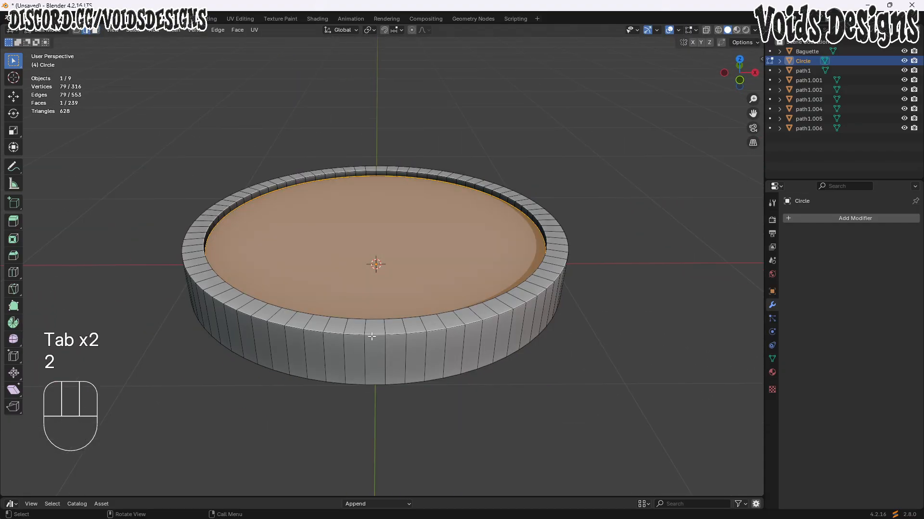
scroll(335, 285, up, 1)
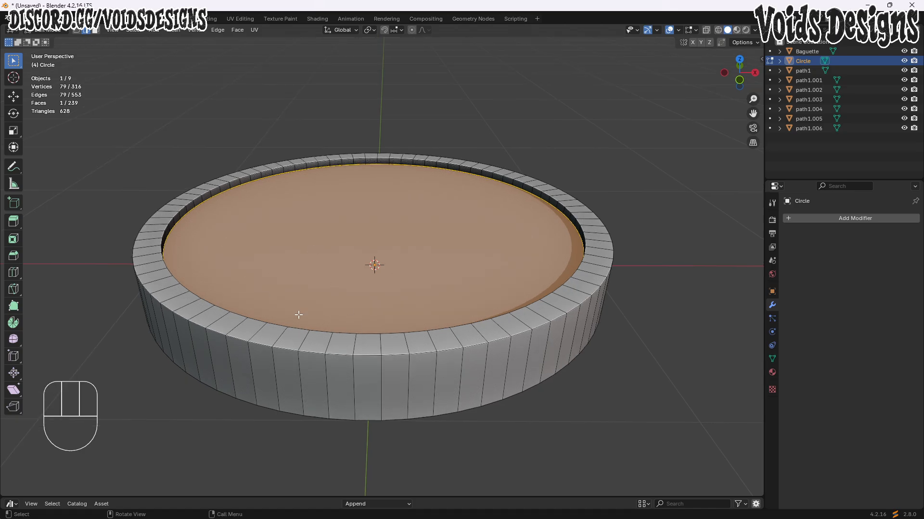
alt+click(309, 351)
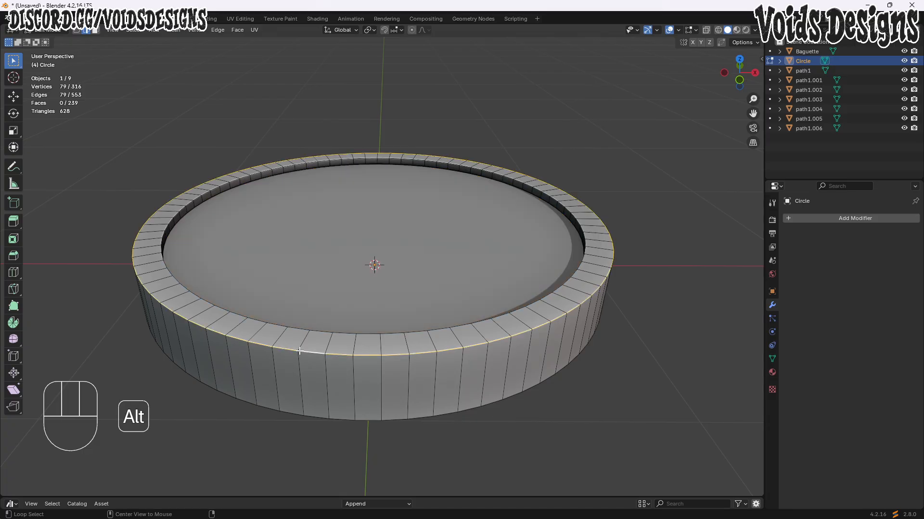
alt+shift+click(293, 328)
key(p)
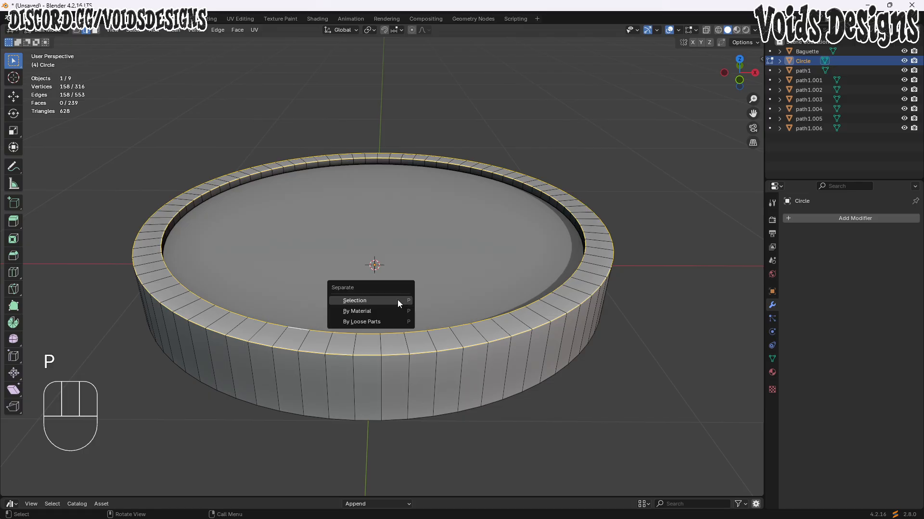
click(398, 300)
- Cut an edge loop around the disc's side wall at its lower edge, separate it into its own object and leave Edit Mode
middle_drag(397, 300, 357, 311)
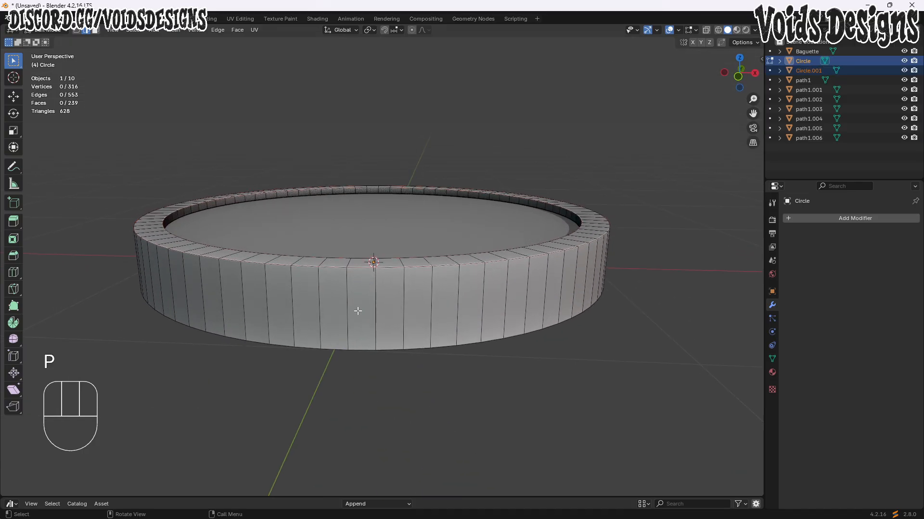
key(ctrl+r)
click(361, 311)
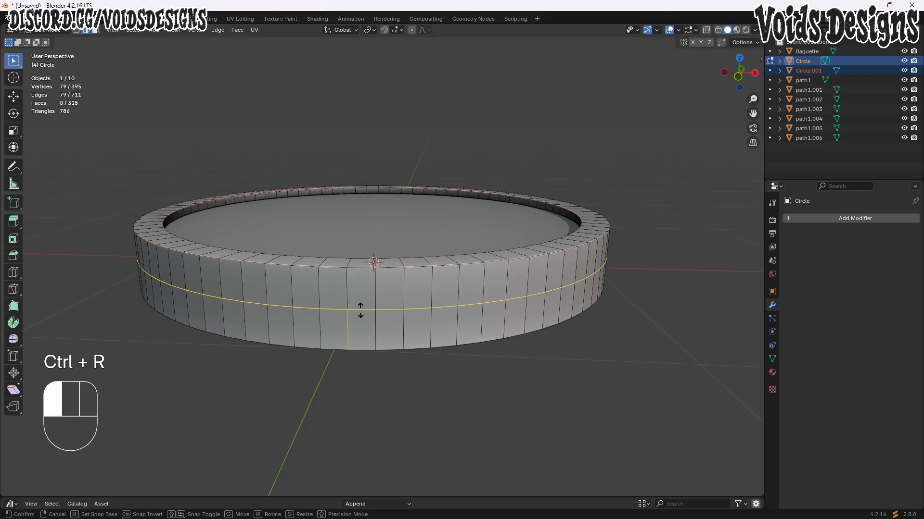
click(357, 363)
key(p)
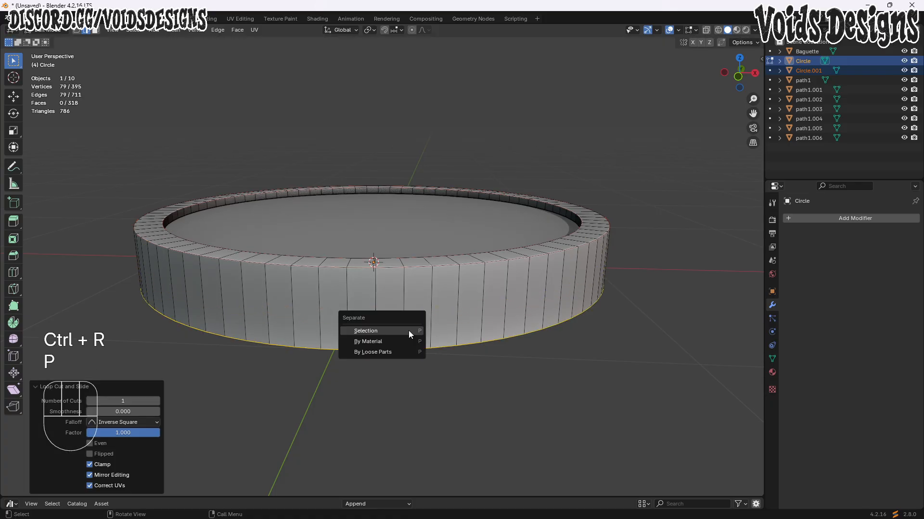
click(366, 332)
key(Tab)
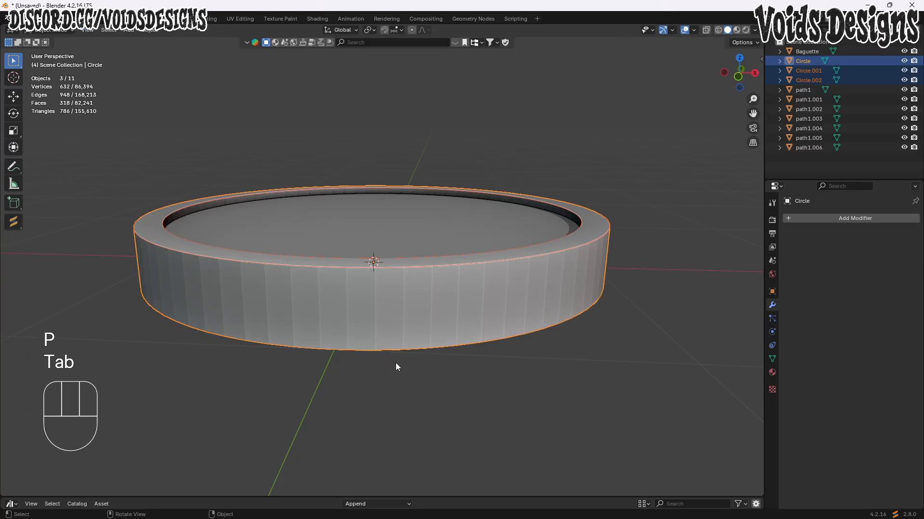
- Hide the disc body and join the separated rim and base edge loops into one object
click(445, 320)
key(h)
middle_drag(371, 293, 350, 323)
click(348, 368)
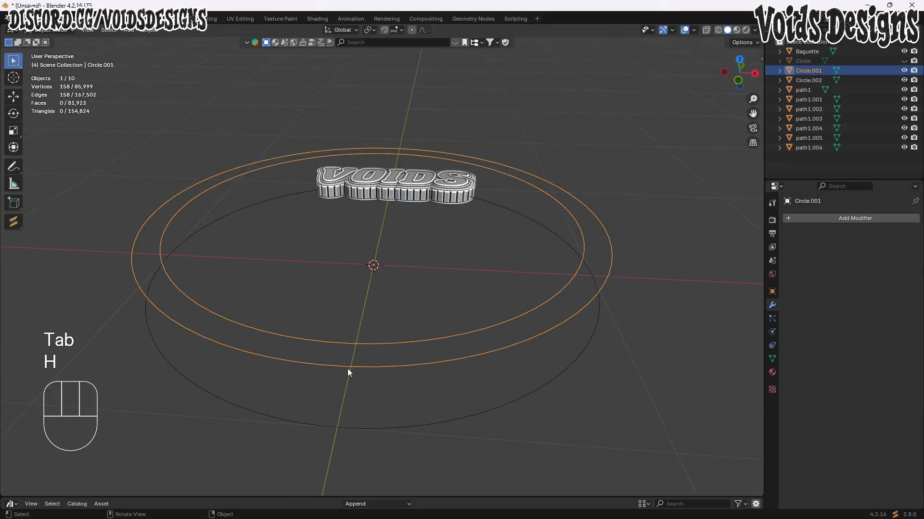
shift+click(382, 426)
middle_drag(381, 425, 372, 363)
right_click(325, 208)
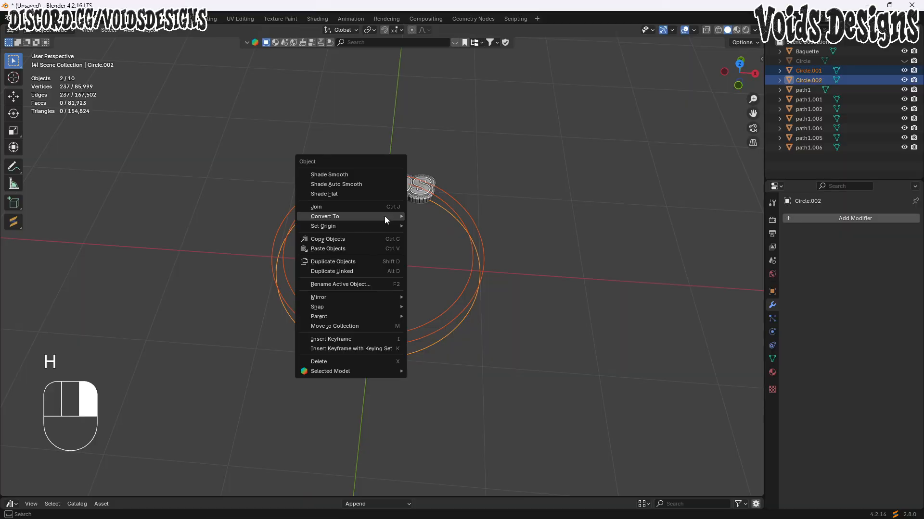
click(324, 210)
- Move all the VOIDS pendant parts about 1.54 m along Y, away from the ring outlines
middle_drag(339, 206, 485, 312)
drag(510, 373, 464, 333)
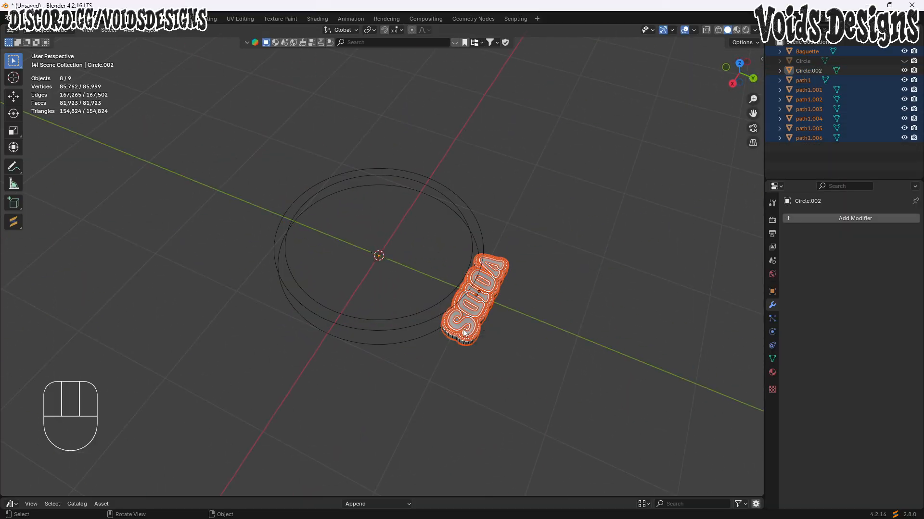
key(g)
key(y)
click(611, 377)
middle_drag(611, 377, 645, 343)
scroll(645, 343, up, 1)
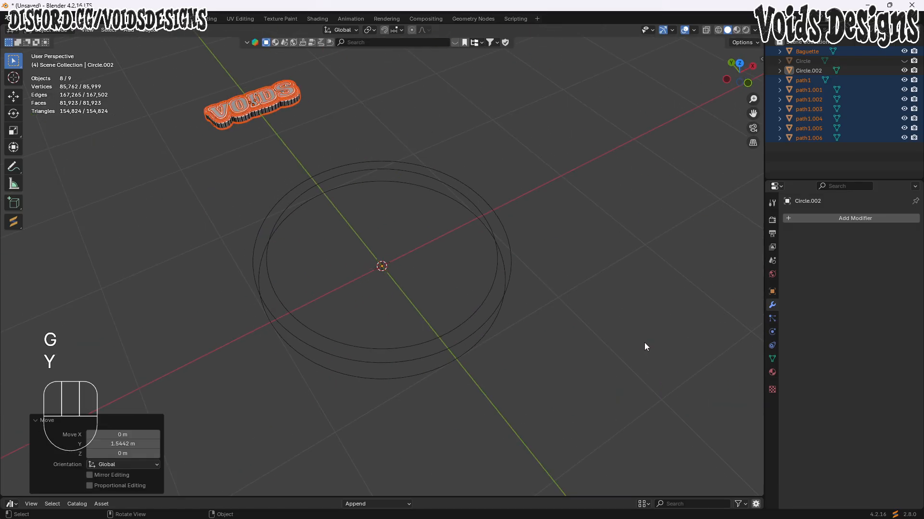
click(620, 280)
- Reveal the hidden disc and convert the joined ring outlines to a curve
middle_drag(620, 284, 532, 303)
key(alt+h)
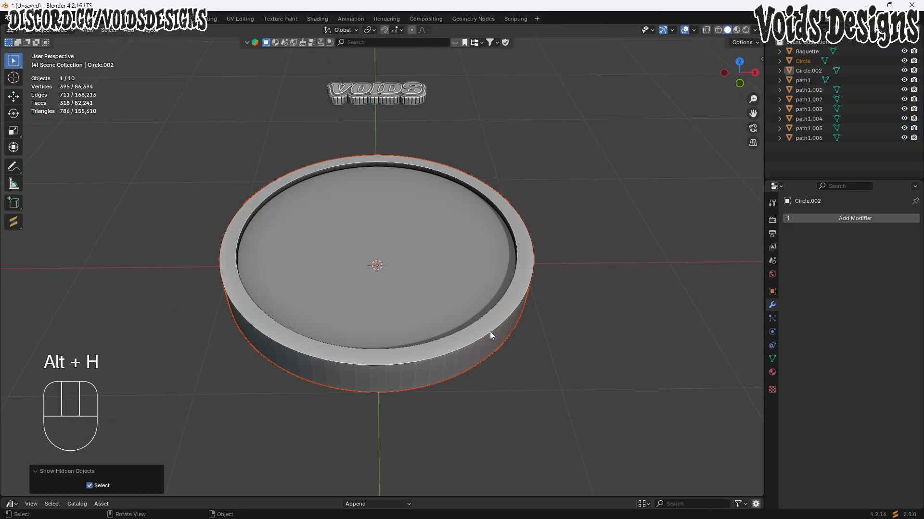
click(427, 359)
middle_drag(434, 369, 423, 322)
scroll(432, 325, up, 1)
key(g)
key(Escape)
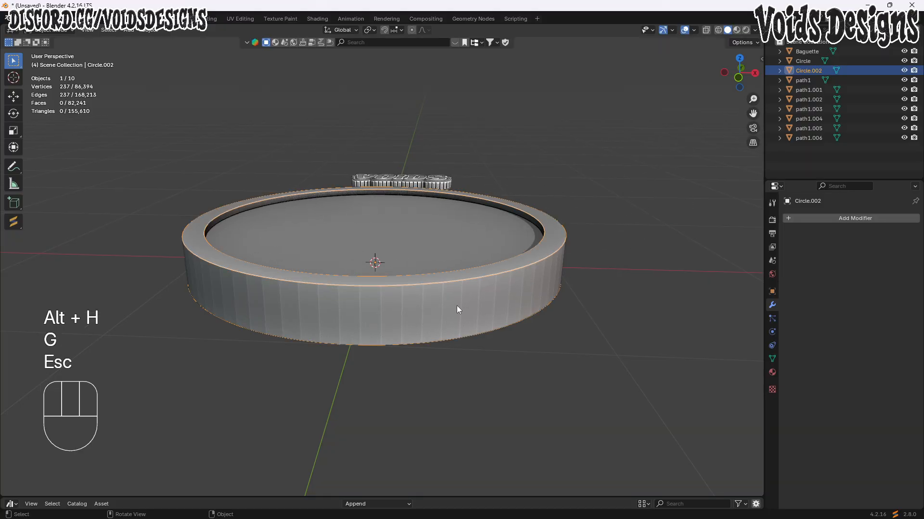
scroll(419, 311, up, 1)
right_click(415, 314)
mouse_move(414, 293)
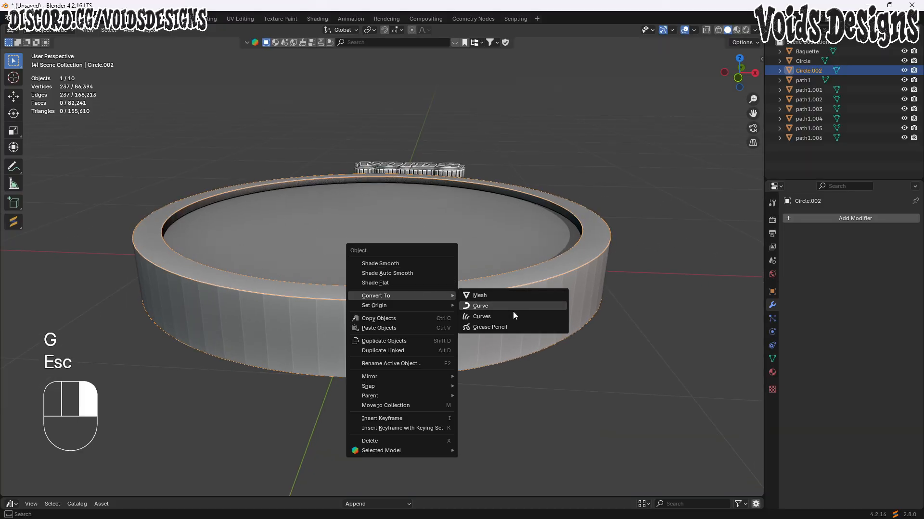
click(513, 307)
- Give the ring curve a round bevel with a depth of 0.017 m and convert it to a mesh
click(772, 345)
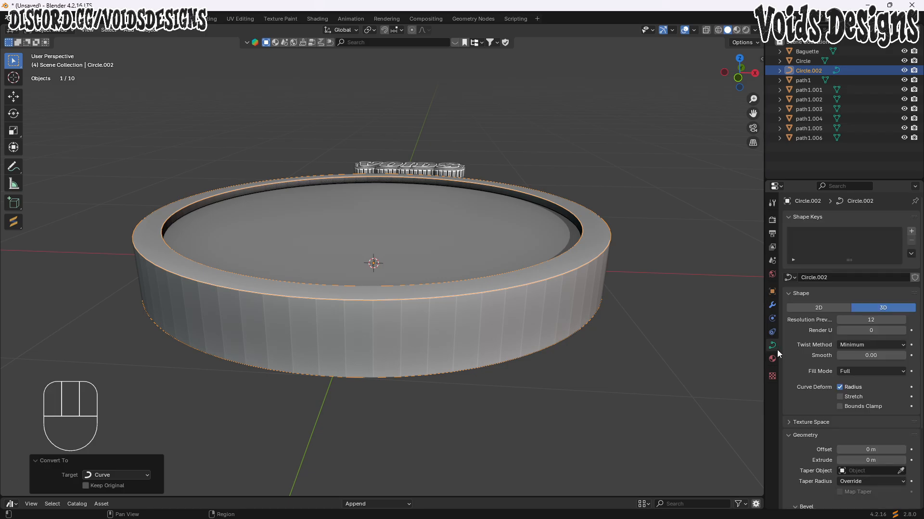
shift+drag(848, 456, 867, 456)
middle_drag(591, 380, 564, 283)
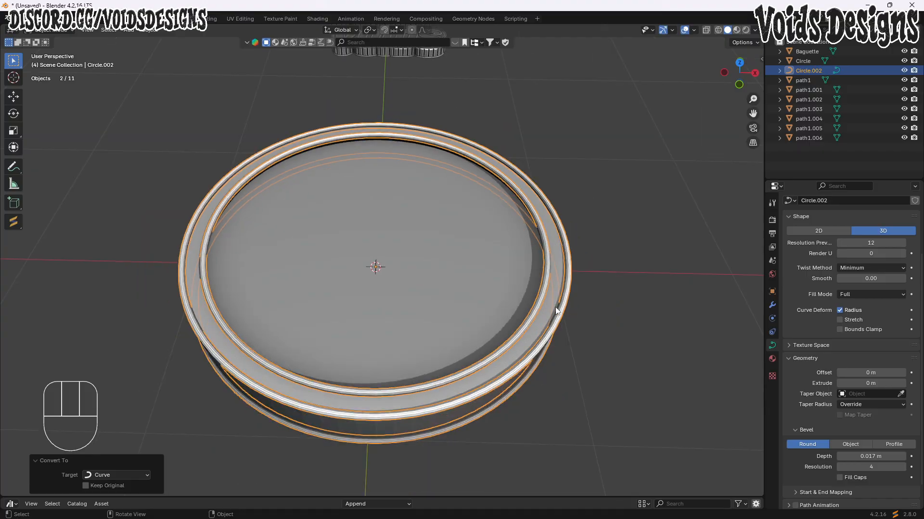
right_click(564, 283)
mouse_move(572, 283)
click(614, 287)
- Shade the beveled rings smooth and apply Shade Auto Smooth to the disc body
right_click(506, 276)
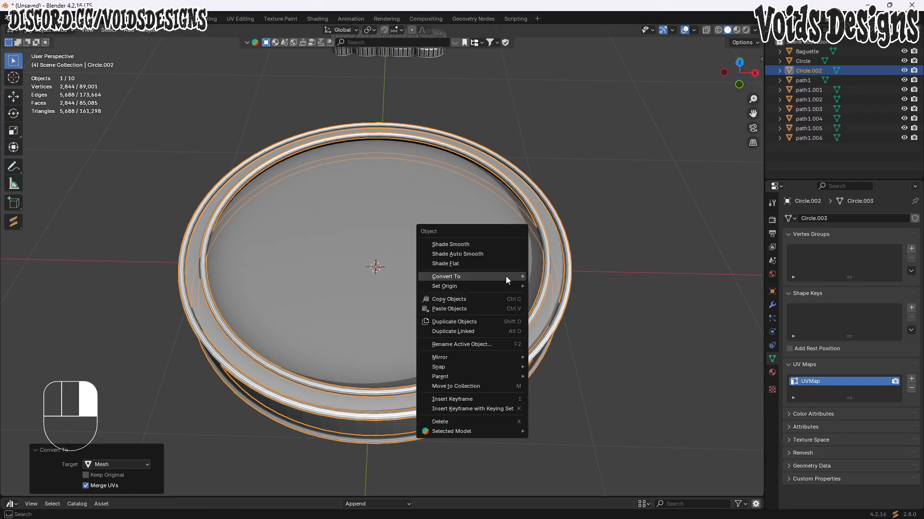
click(454, 247)
middle_drag(454, 246, 404, 294)
click(404, 294)
right_click(464, 201)
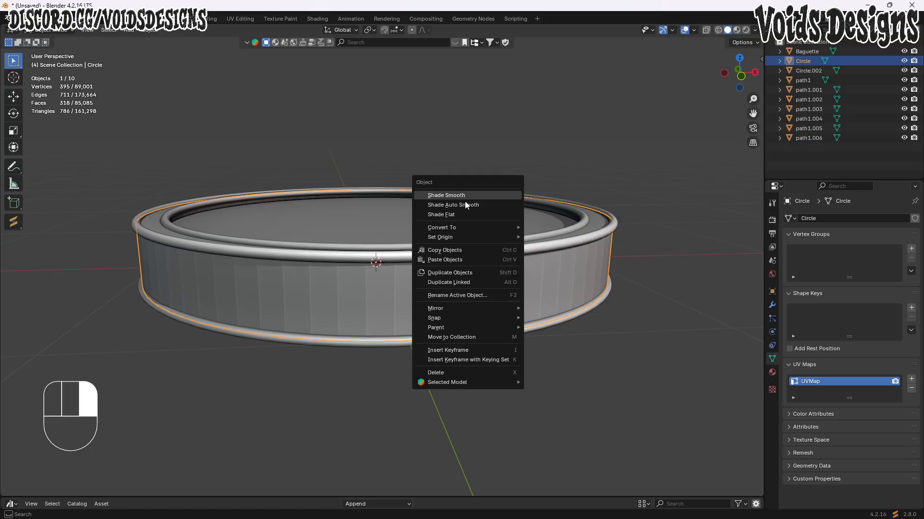
click(466, 205)
middle_drag(483, 208, 490, 301)
scroll(521, 228, down, 2)
click(630, 205)
scroll(490, 302, down, 1)
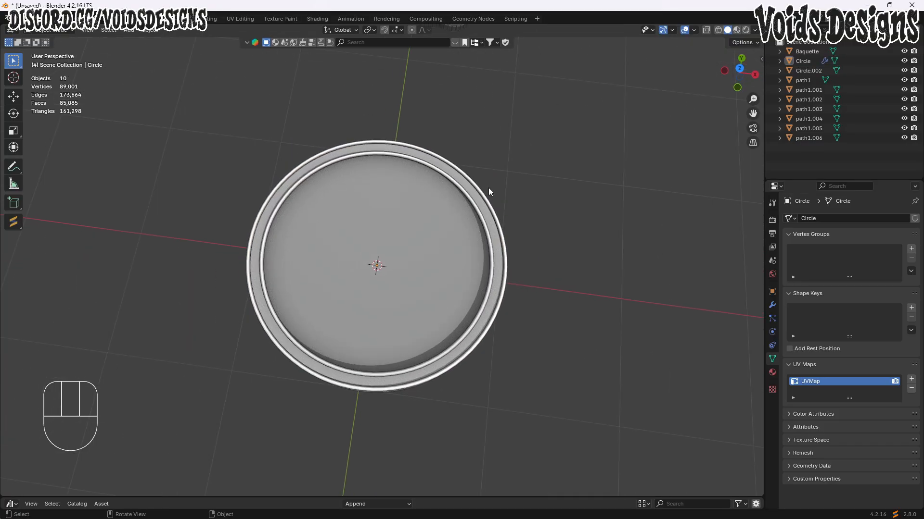
- Cut a centred edge loop around the flat face of the disc's upper rim and separate it into its own object
click(385, 253)
middle_drag(396, 310, 723, 82)
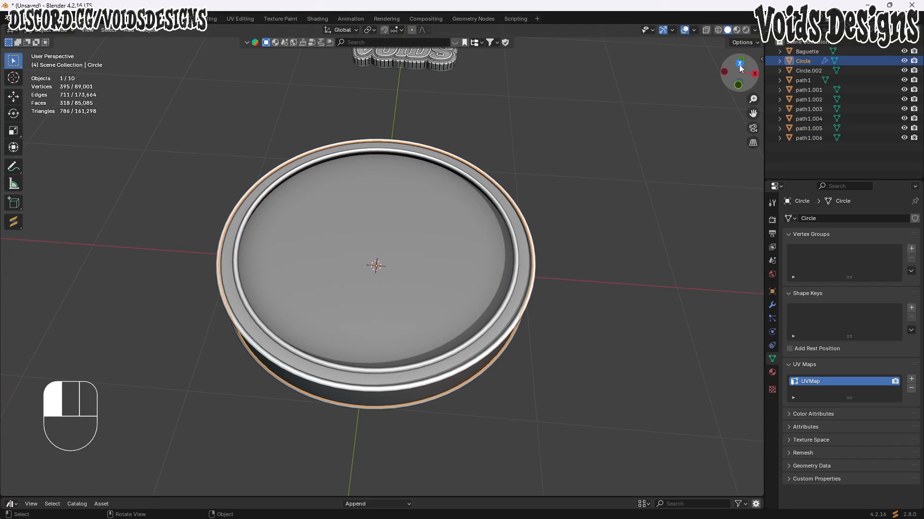
click(740, 68)
scroll(443, 299, up, 5)
key(Tab)
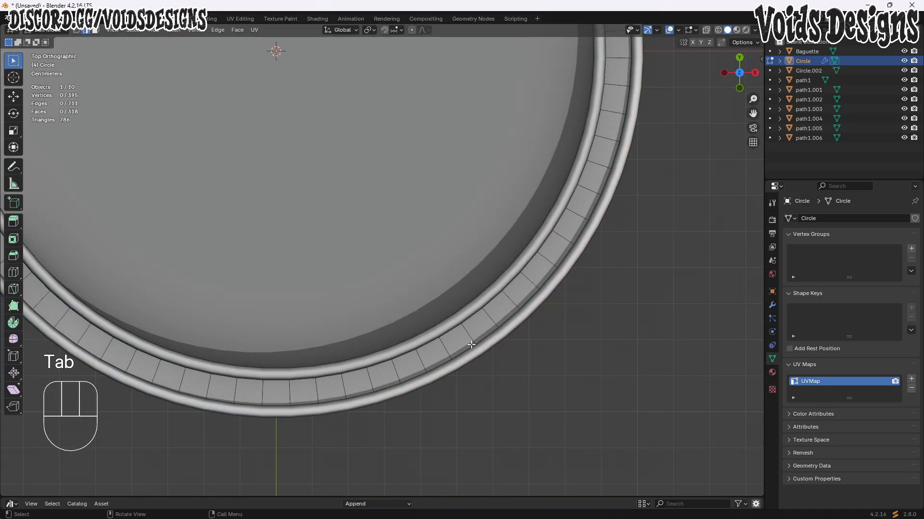
key(Tab)
key(Tab)
key(ctrl+r)
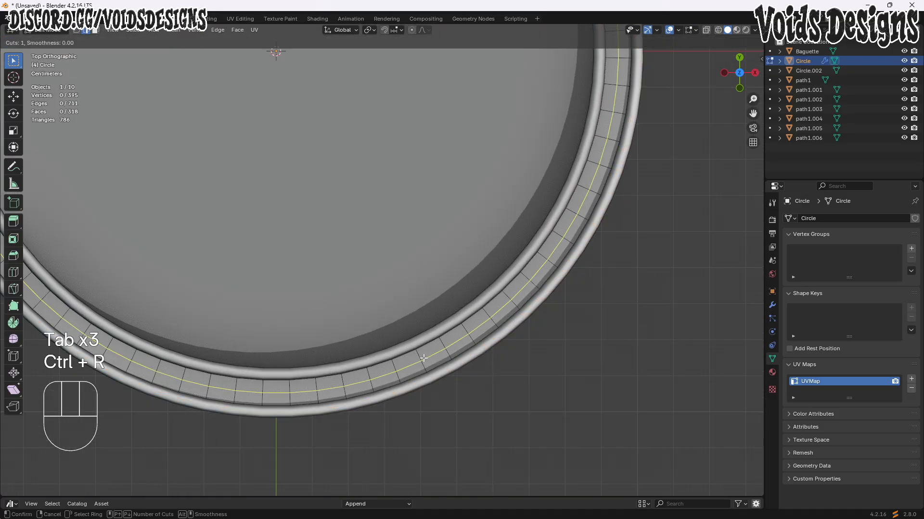
click(423, 358)
key(p)
click(423, 356)
key(Tab)
- Convert the separated centre loop of the rim to a curve
click(437, 357)
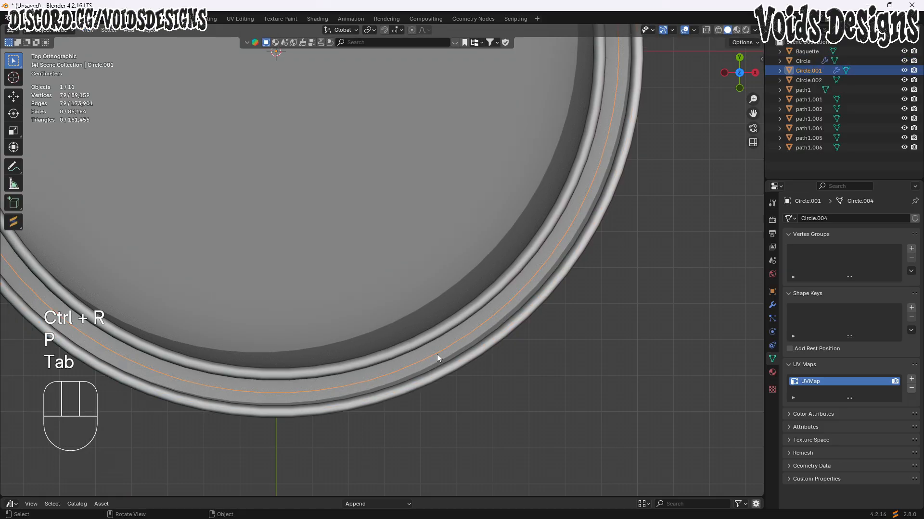
right_click(437, 354)
mouse_move(449, 352)
click(480, 363)
- Add a 16-segment Brilliant gem mesh at the world origin
scroll(394, 310, down, 5)
middle_drag(394, 310, 413, 233)
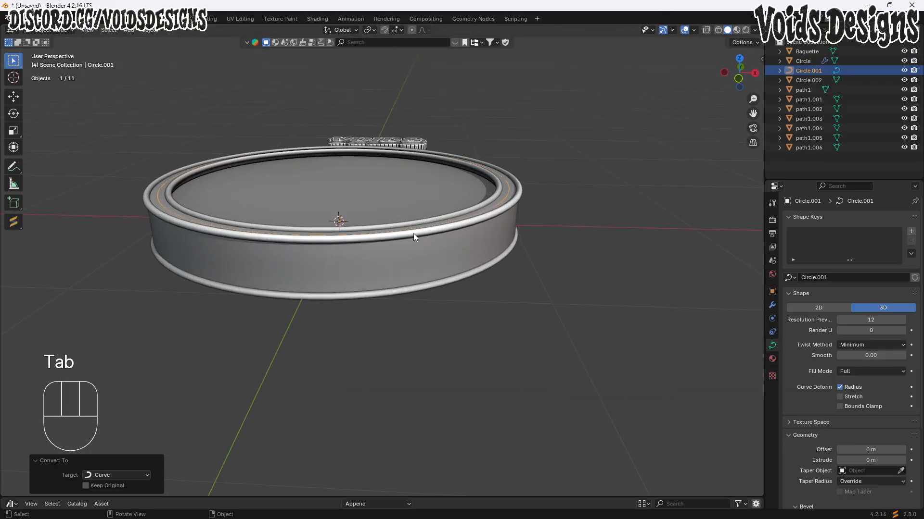
key(shift+a)
mouse_move(370, 210)
mouse_move(481, 372)
click(524, 371)
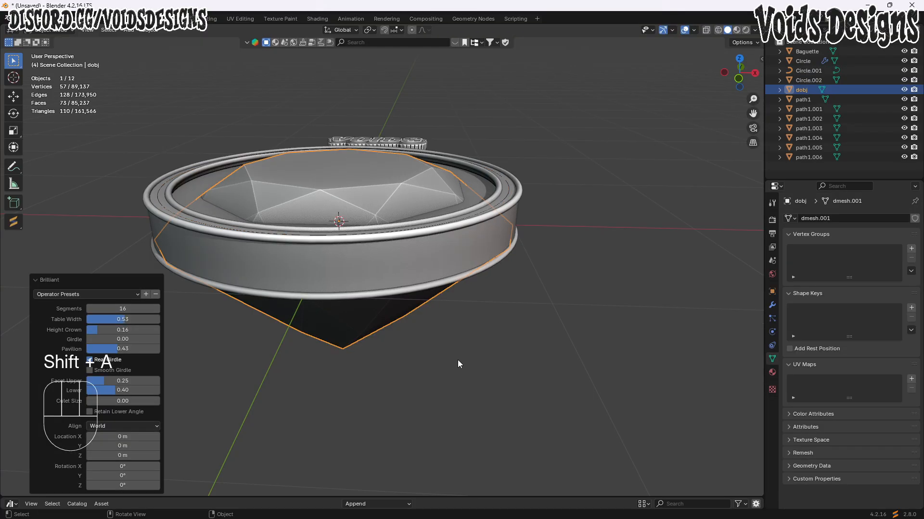
- Delete the gem's pavilion vertices below the girdle and fill the open base with a face
scroll(458, 362, down, 3)
click(738, 78)
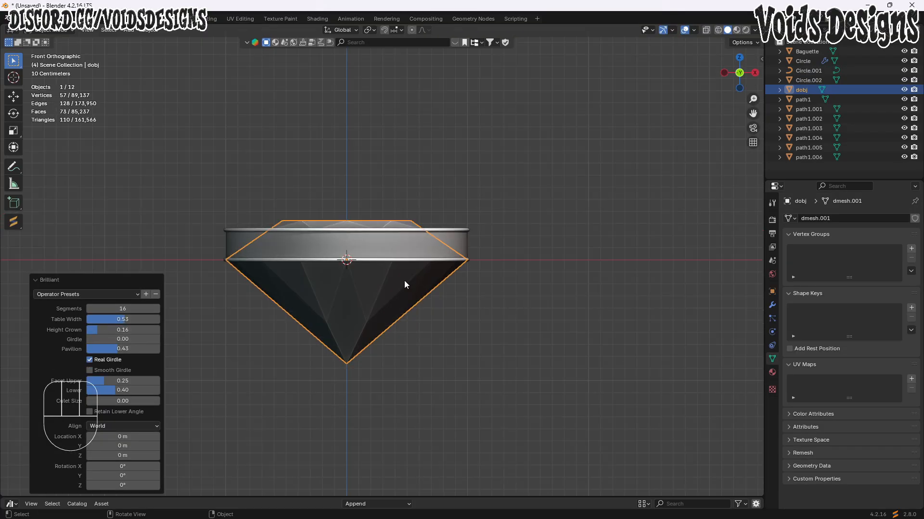
key(Tab)
click(706, 30)
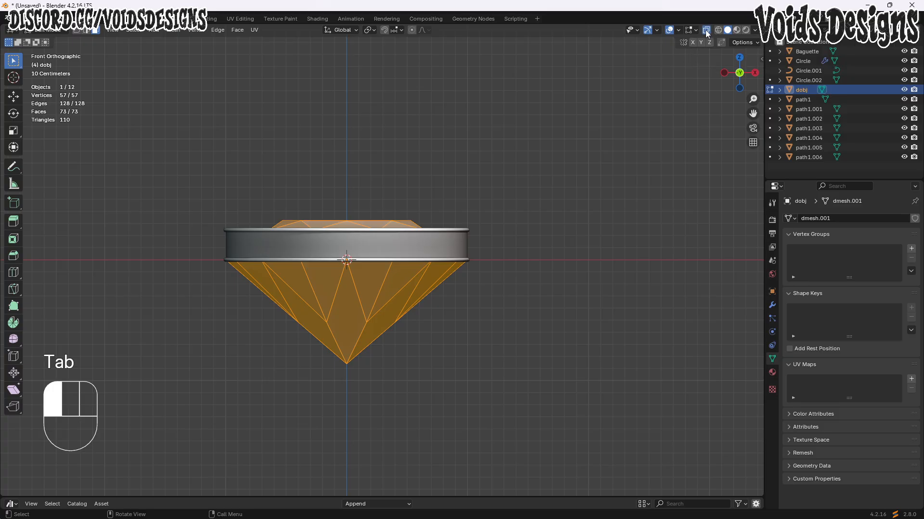
drag(398, 401, 113, 264)
drag(525, 406, 140, 268)
key(x)
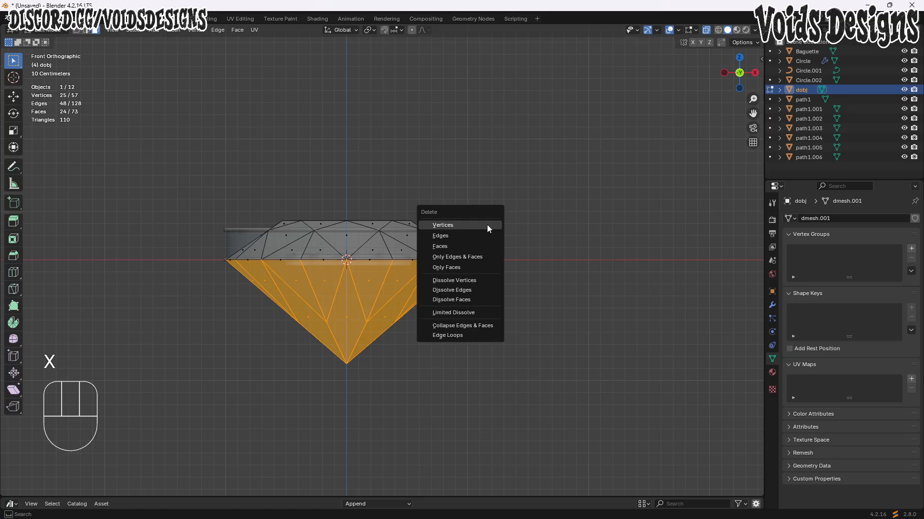
click(488, 228)
key(a)
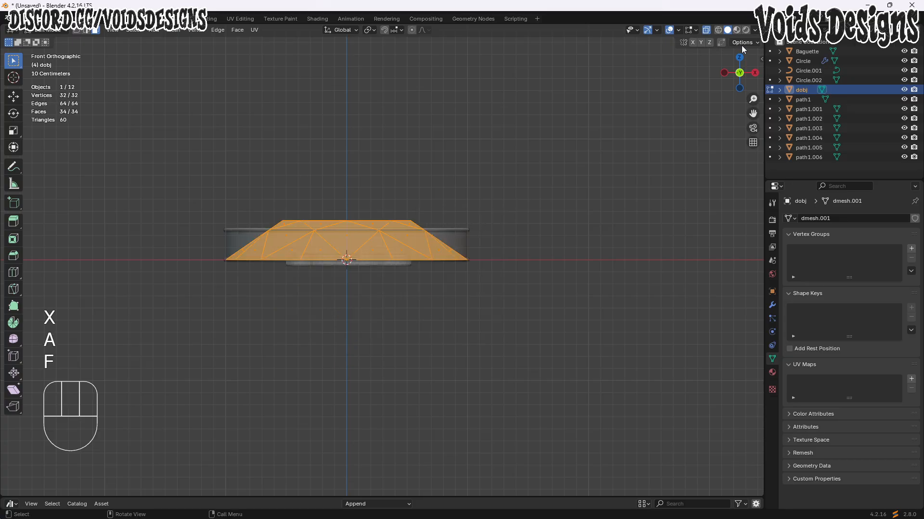
- Project the gem's UVs from the top view and pack the islands with a margin of 0
click(740, 58)
key(u)
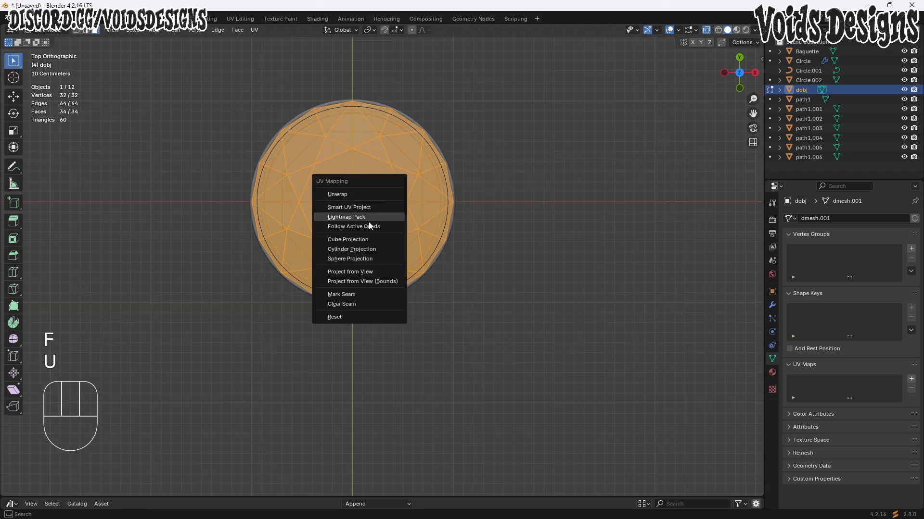
click(370, 272)
click(239, 19)
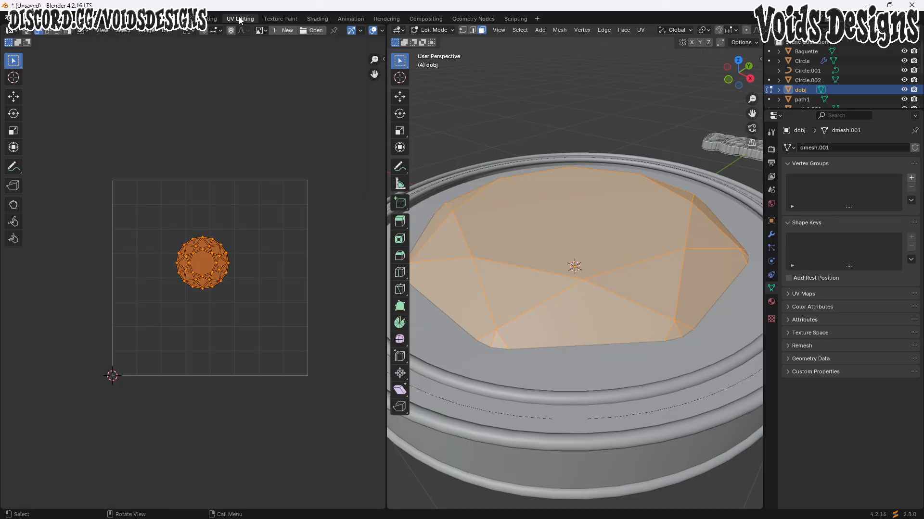
click(166, 31)
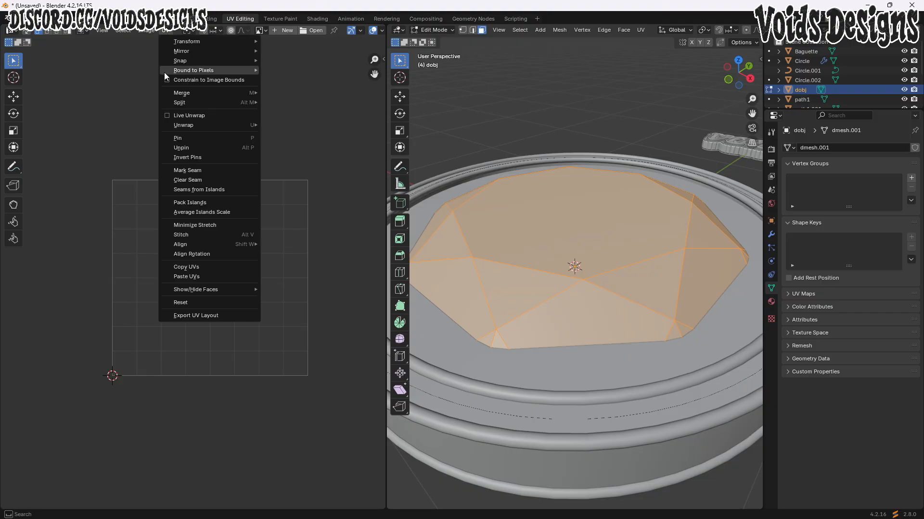
click(199, 203)
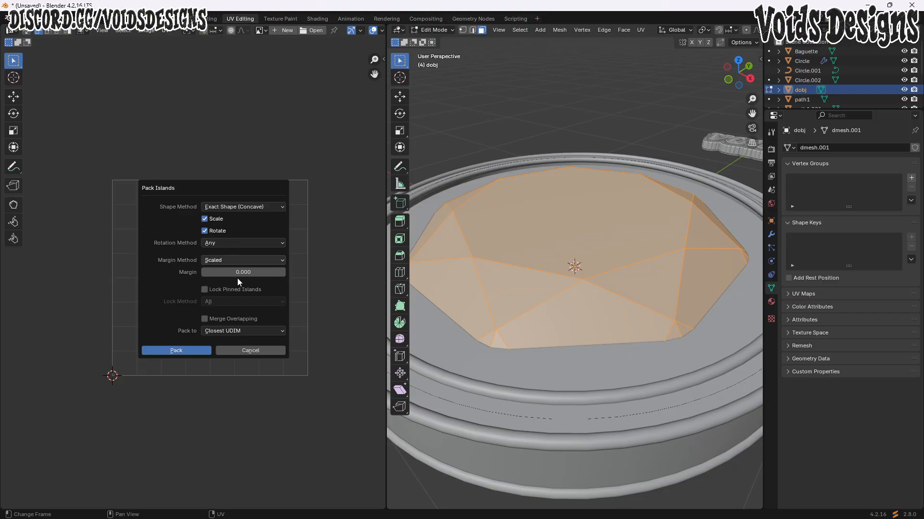
click(177, 351)
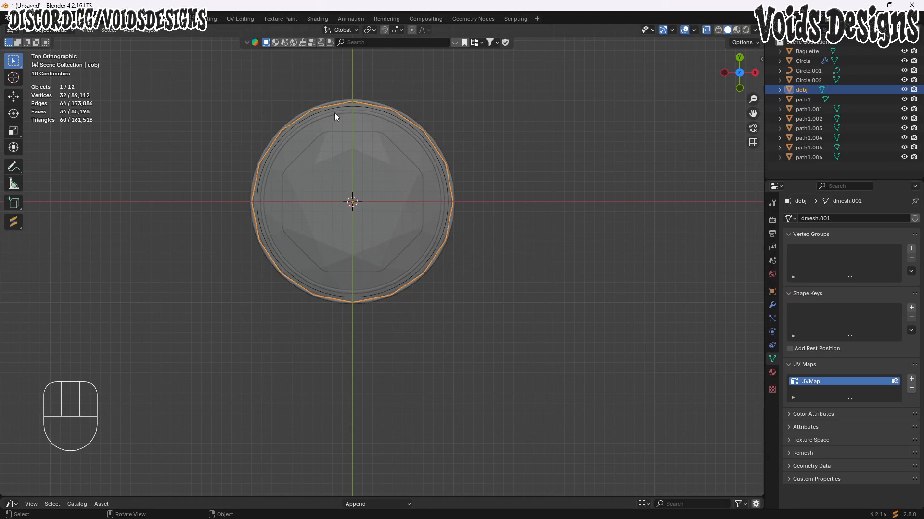
- Turn off X-ray, scale the brilliant gem down, and move it to the front edge of the medallion
click(707, 31)
scroll(604, 239, up, 1)
key(s)
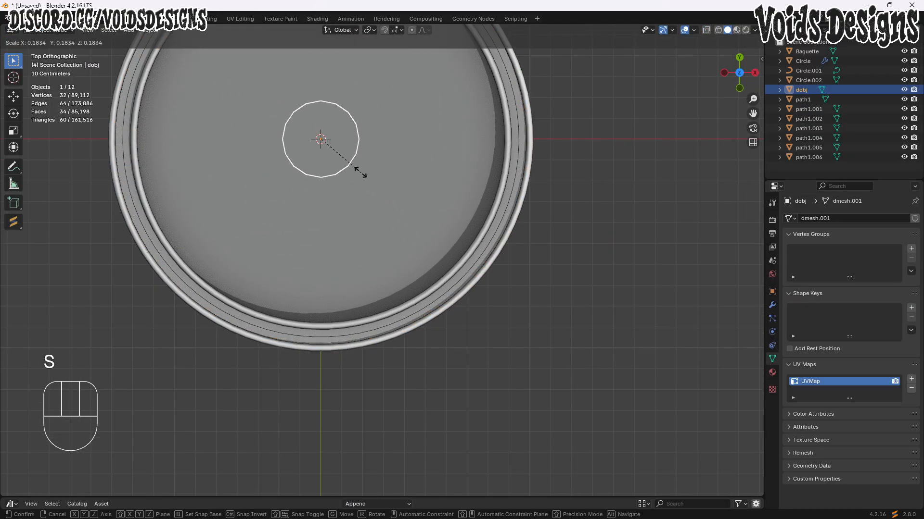
click(355, 200)
key(g)
click(397, 365)
- Raise the gem about 0.27 m along Z to the height of the upper rim
middle_drag(398, 365, 385, 274)
scroll(385, 273, up, 2)
key(g)
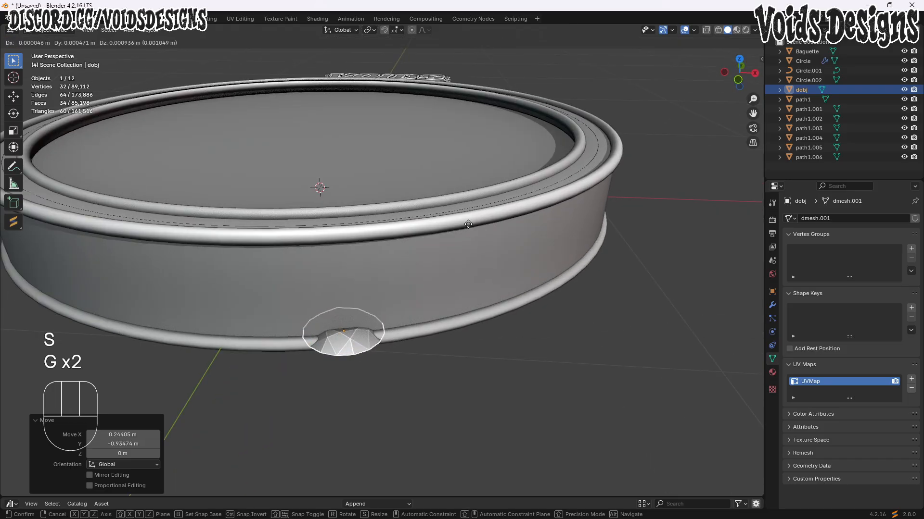
key(z)
click(482, 116)
- Resize and reposition the gem from the top view so it fits the channel between the two beveled rims
click(738, 59)
scroll(354, 393, up, 3)
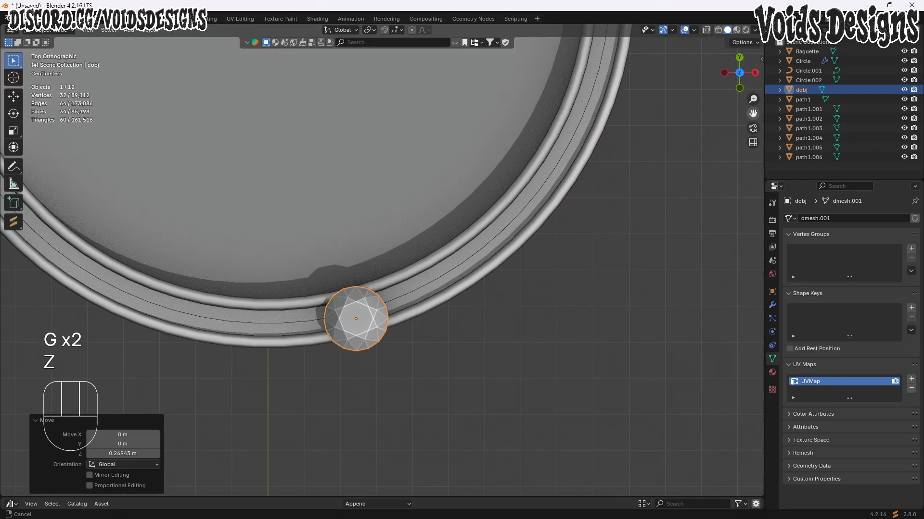
key(s)
click(353, 393)
drag(754, 114, 781, 1)
scroll(378, 269, up, 2)
key(g)
click(403, 271)
key(s)
click(449, 284)
key(g)
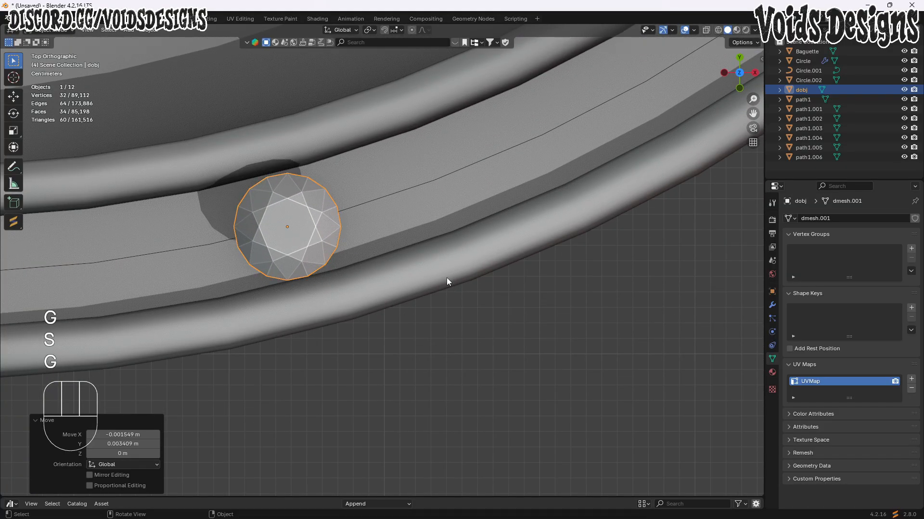
click(451, 284)
key(s)
click(475, 291)
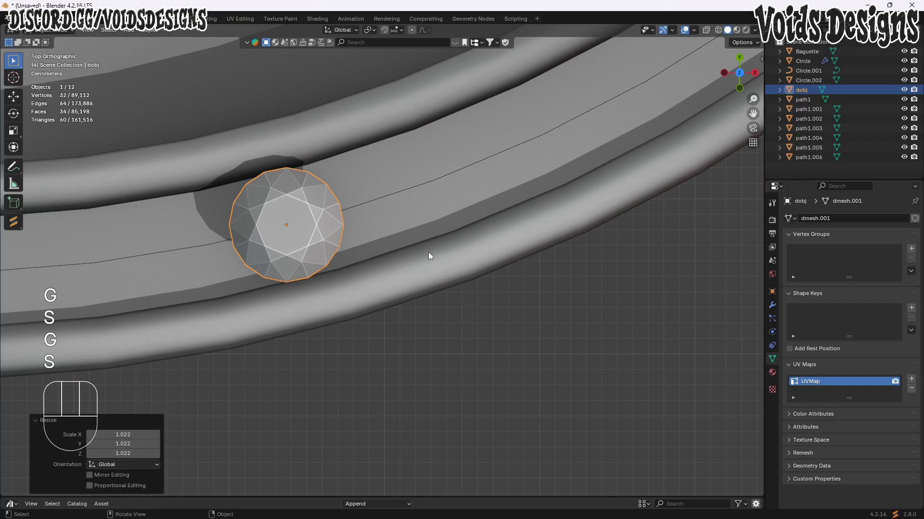
- Distribute the gem along the rim curve and raise the quantity until the stones fill the whole ring
shift+click(386, 195)
scroll(392, 207, down, 2)
key(n)
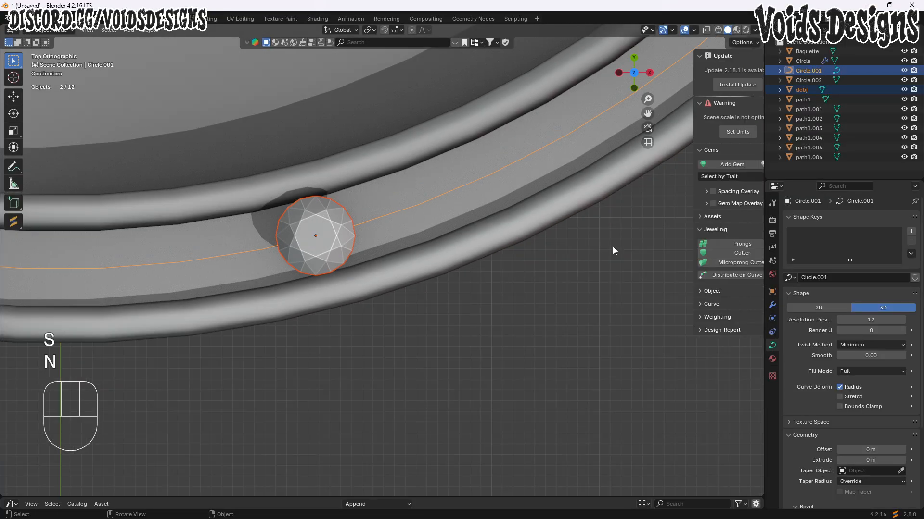
click(699, 276)
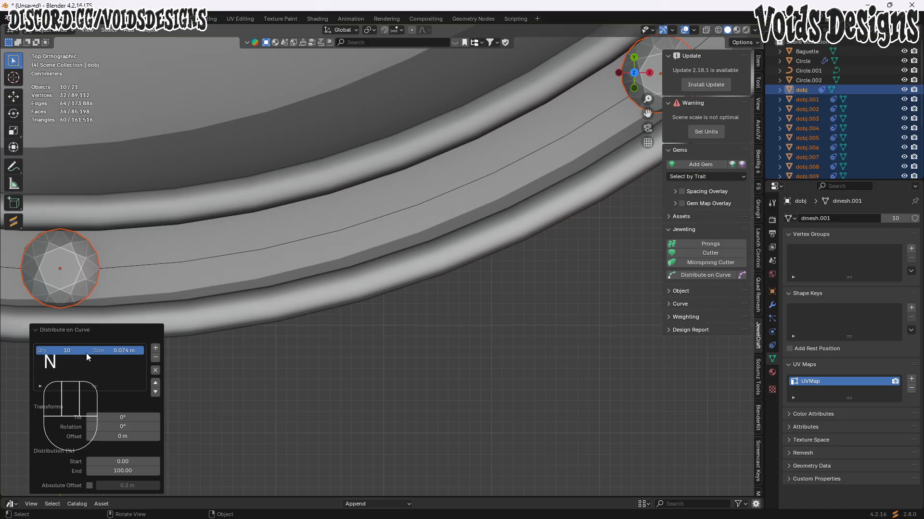
shift+drag(61, 351, 173, 350)
scroll(423, 258, down, 6)
- Join the distributed gems into one object and select all of its mesh geometry
right_click(398, 248)
click(405, 290)
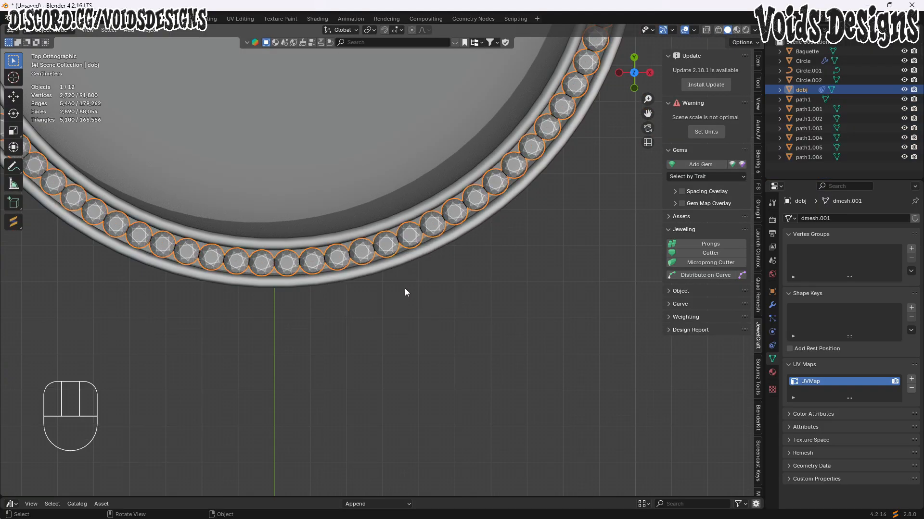
middle_drag(405, 292, 299, 192)
key(Tab)
key(a)
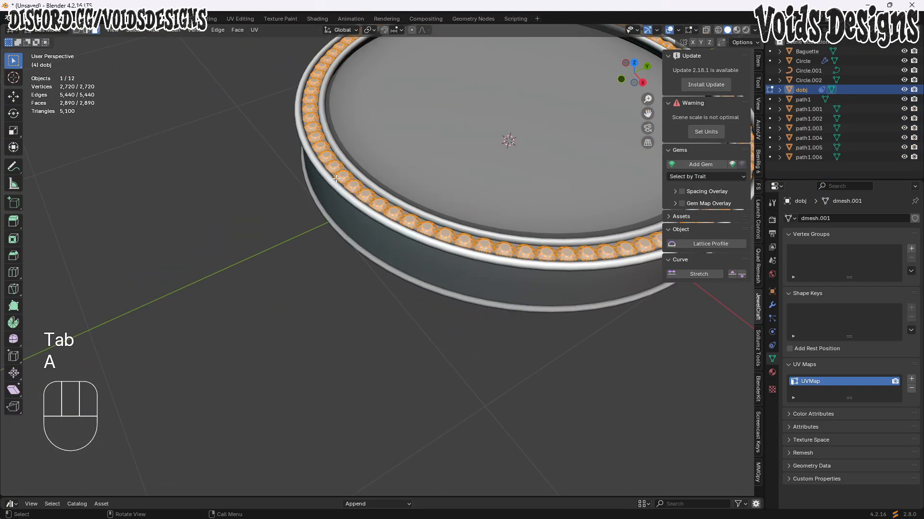
key(Tab)
- Deselect all mesh geometry of the beveled rim object
click(345, 191)
middle_drag(356, 199, 342, 205)
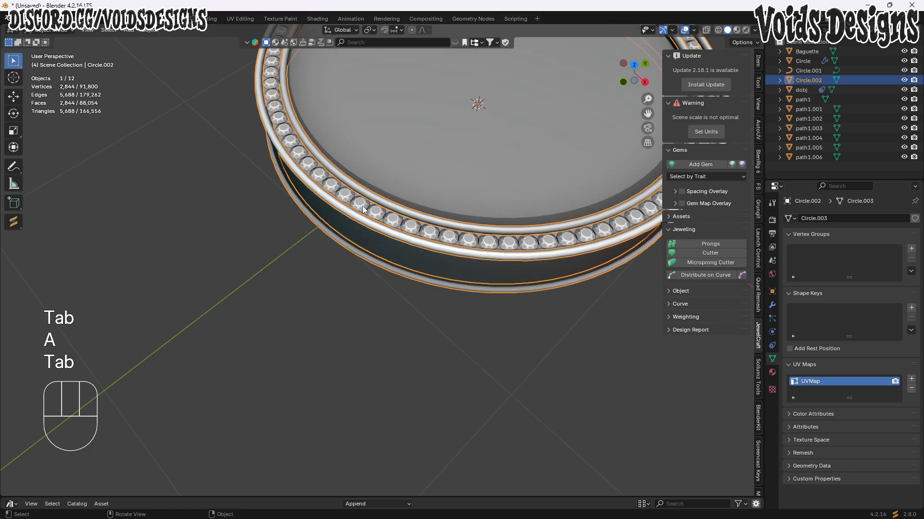
key(Tab)
key(a)
key(Tab)
- Join the gem ring to the beveled rims and separate the selected gem geometry into its own object
click(333, 197)
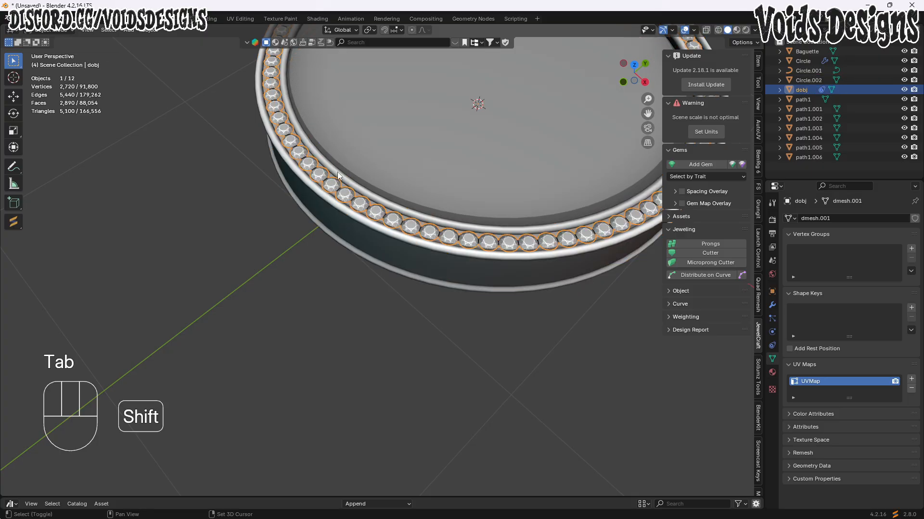
shift+click(338, 176)
right_click(363, 200)
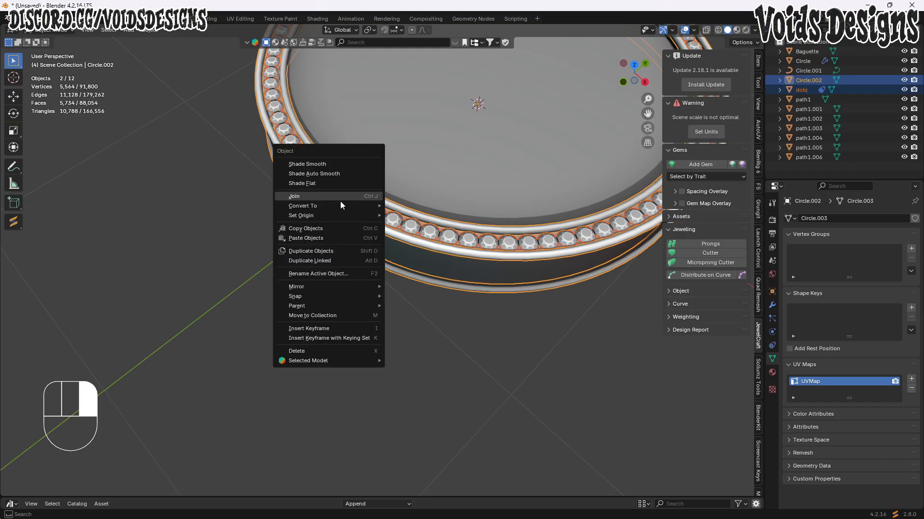
click(305, 197)
key(Tab)
key(p)
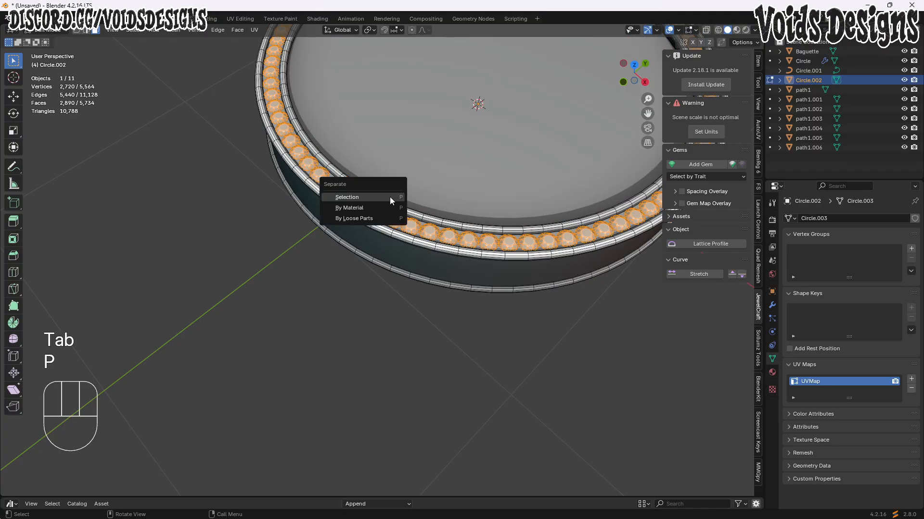
click(391, 201)
key(Tab)
- Add a single centred horizontal loop cut around the medallion's outer side wall
middle_drag(391, 201, 369, 235)
scroll(518, 244, down, 3)
click(359, 243)
key(Tab)
key(ctrl+r)
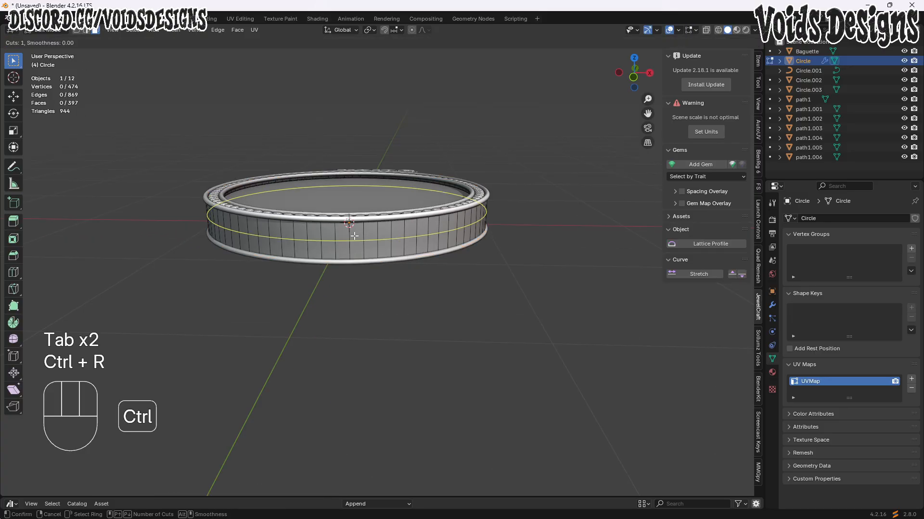
click(355, 236)
right_click(354, 237)
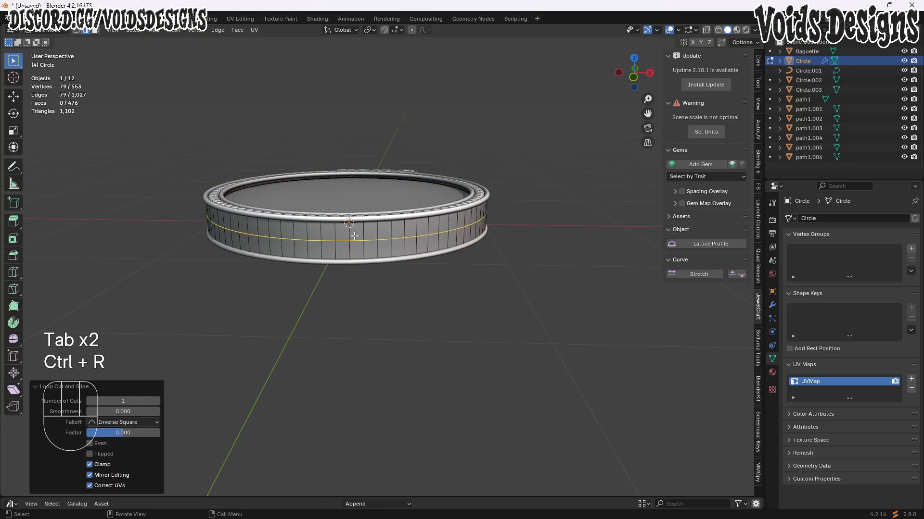
- Separate the side wall's centre loop into its own object and convert it to a curve
key(p)
click(356, 235)
key(Tab)
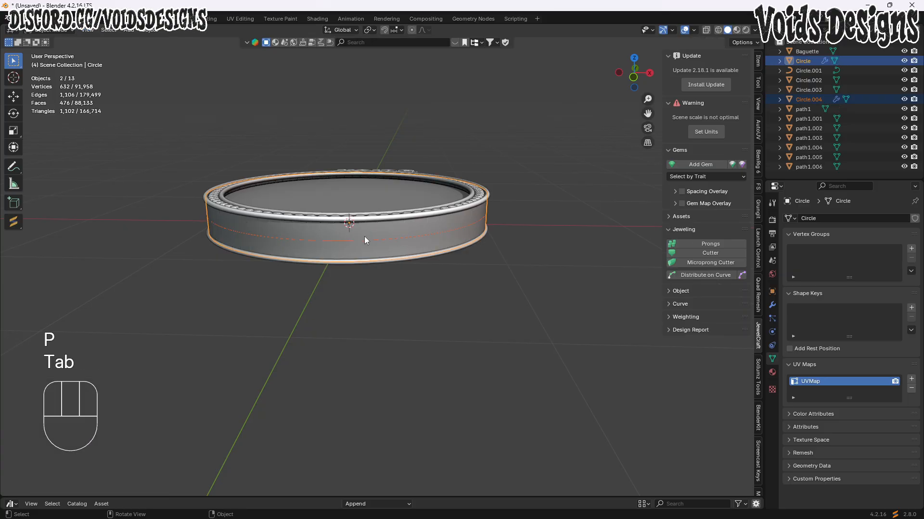
right_click(358, 243)
mouse_move(363, 273)
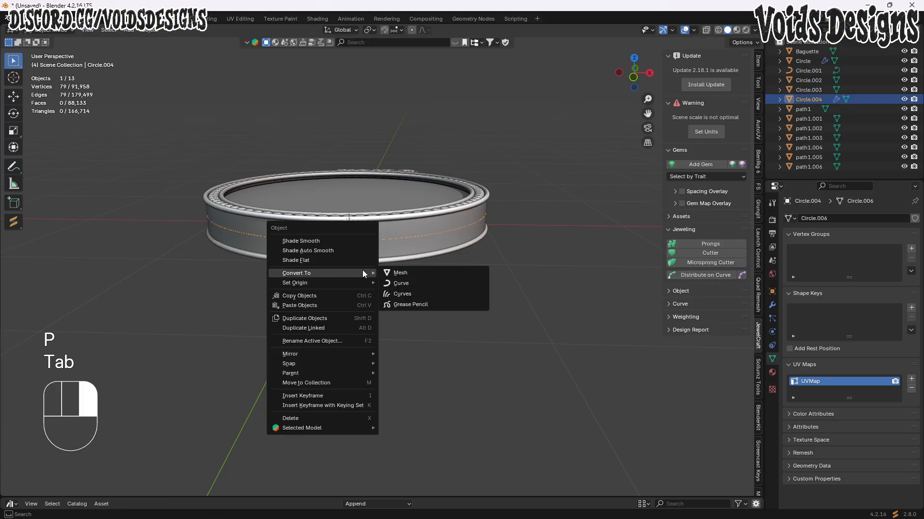
click(400, 283)
- Add a 1 m Baguette diamond, move it up along Z above the medallion, and enlarge it
click(700, 164)
click(730, 235)
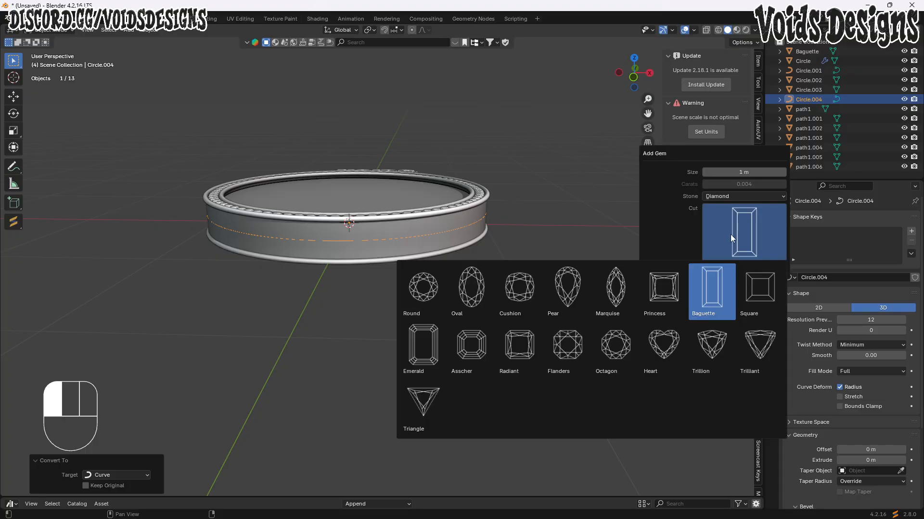
click(688, 271)
click(633, 82)
key(g)
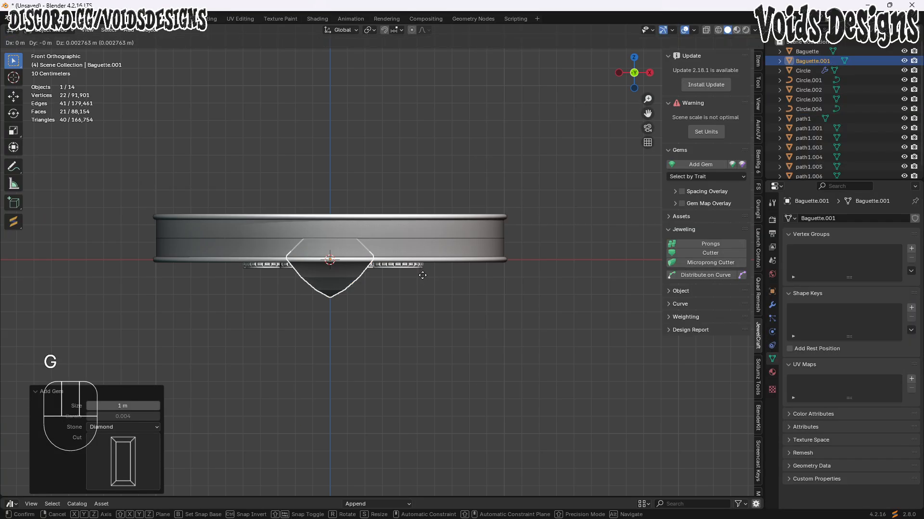
key(z)
click(469, 211)
key(s)
- Delete the baguette's pavilion faces below the girdle and fill the open base with a face
key(Tab)
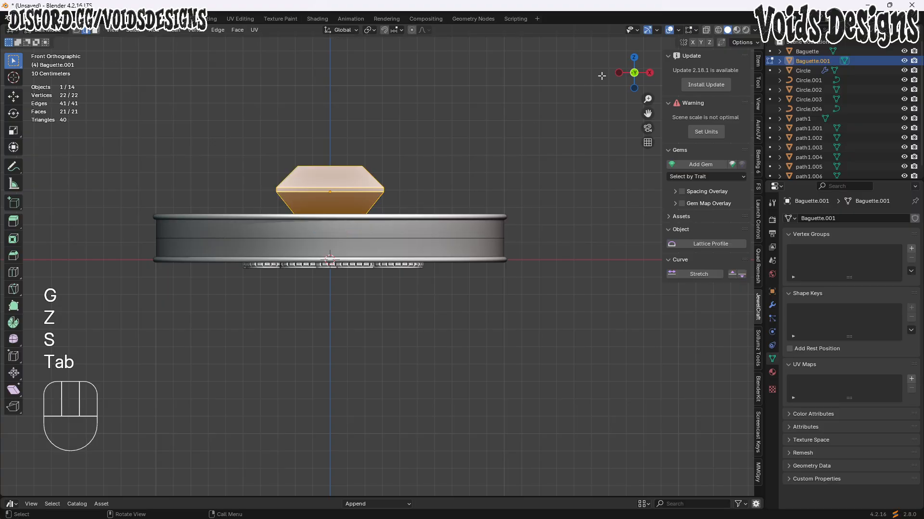
click(704, 31)
key(3)
drag(451, 281, 268, 201)
key(x)
click(268, 203)
key(a)
- Project the baguette's UVs from the top view and pack the UV islands
click(634, 59)
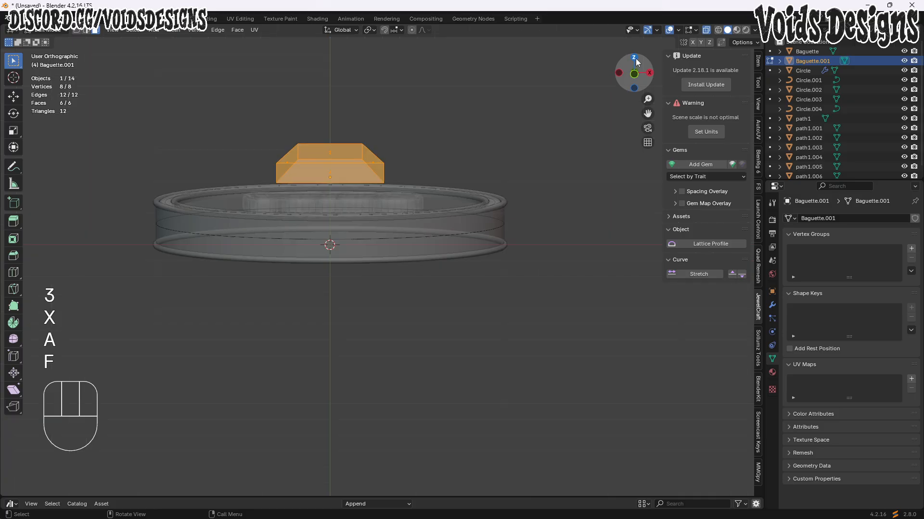
key(u)
click(306, 323)
scroll(400, 191, down, 3)
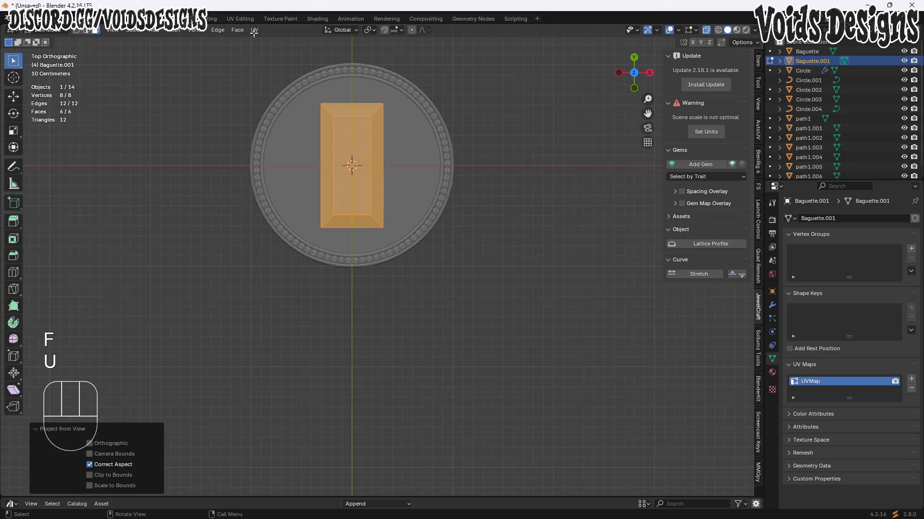
click(231, 19)
click(146, 30)
mouse_move(165, 30)
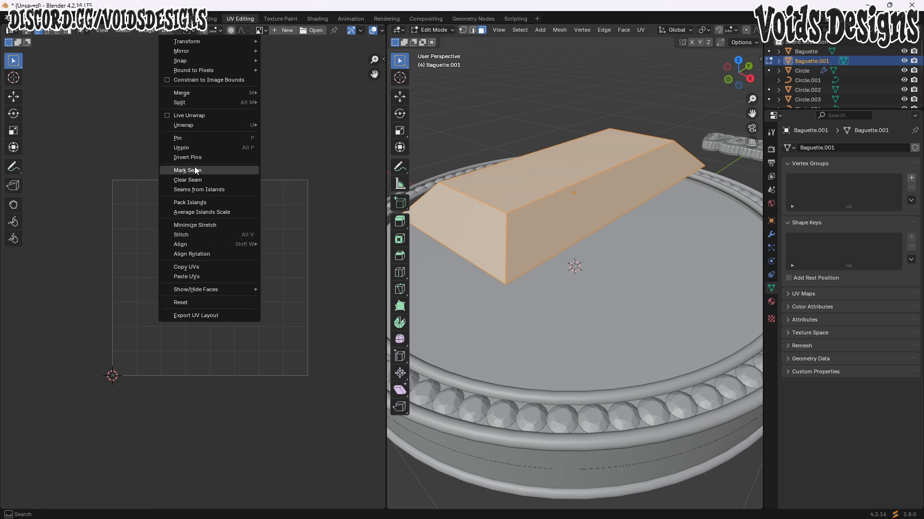
click(195, 202)
click(163, 350)
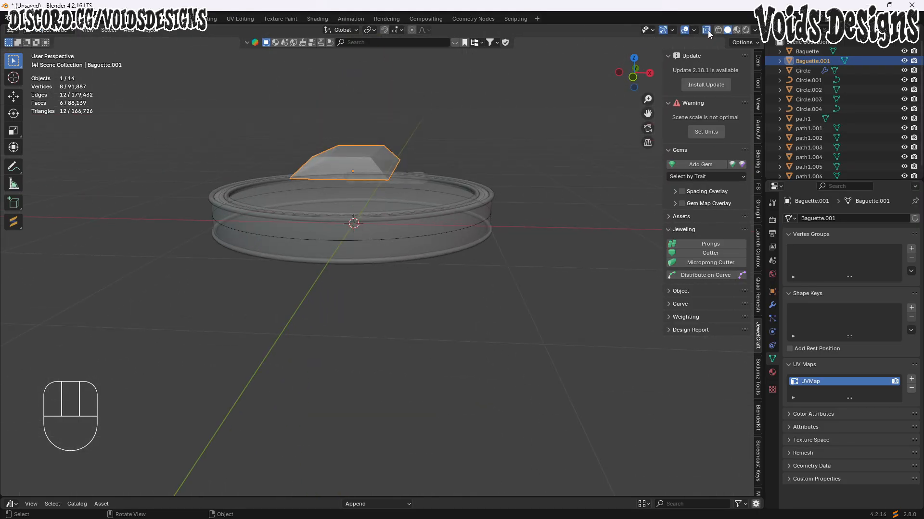
- Turn off X-ray and rotate the baguette 90° about the X axis
click(706, 30)
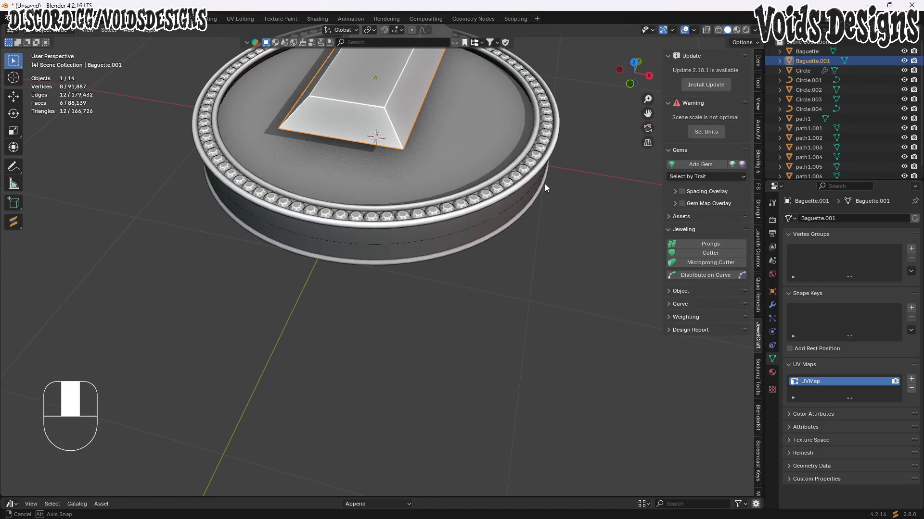
key(r)
key(x)
key(9)
key(0)
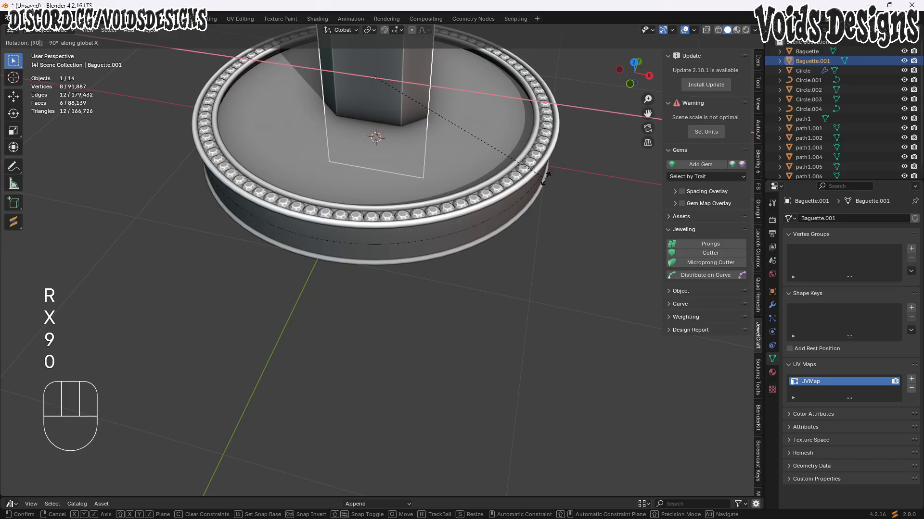
click(545, 180)
- Move the baguette -1.15 m along Y in front of the side wall and set its origin to its geometry
middle_drag(517, 179, 472, 177)
scroll(472, 178, down, 1)
key(g)
key(y)
click(380, 240)
right_click(382, 240)
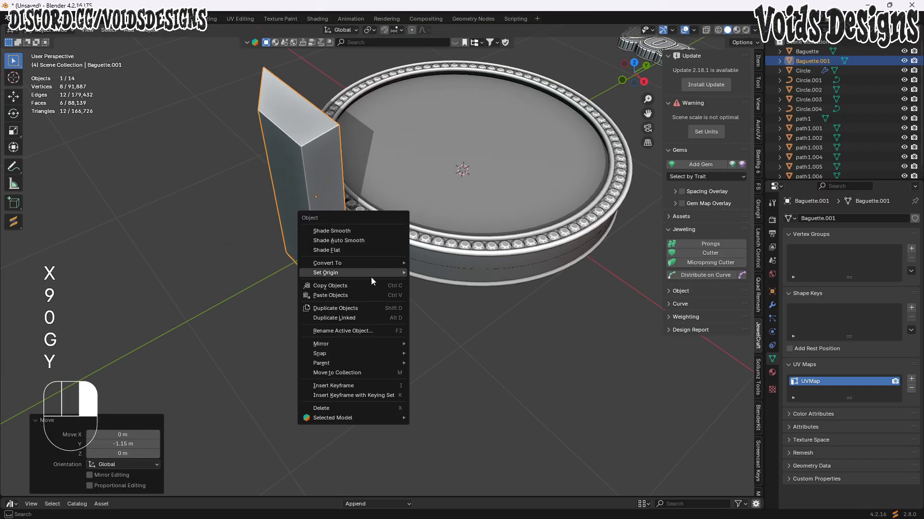
click(464, 263)
- Scale the baguette down and lower it about 0.27 m along Z onto the side wall's centre line
click(622, 79)
scroll(412, 237, up, 3)
key(s)
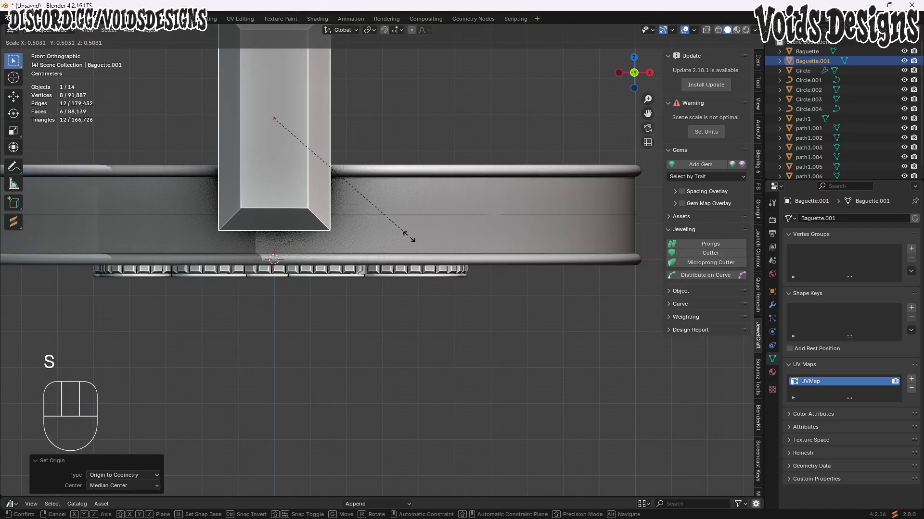
click(313, 157)
key(g)
key(z)
click(314, 254)
scroll(313, 254, up, 4)
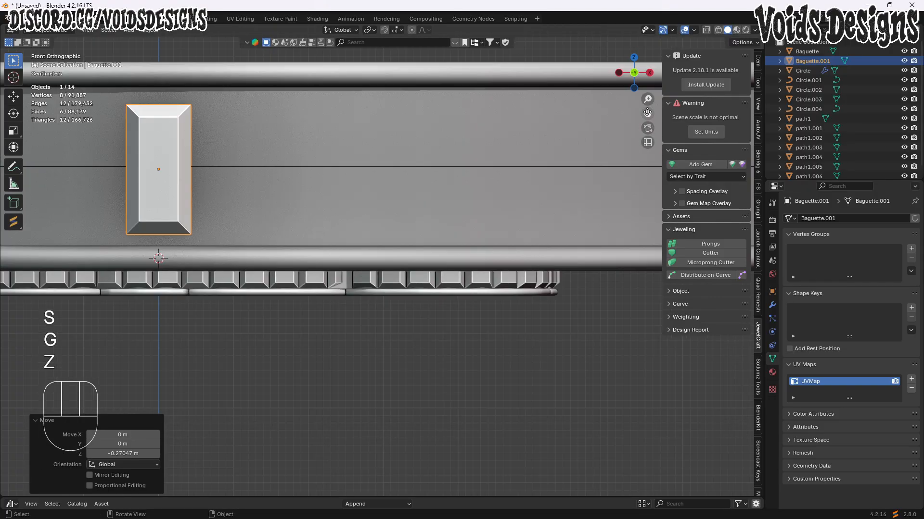
- Fine-tune the baguette's size in front view so it spans the side wall between the upper and lower rims
drag(647, 114, 783, 185)
scroll(375, 231, up, 2)
key(s)
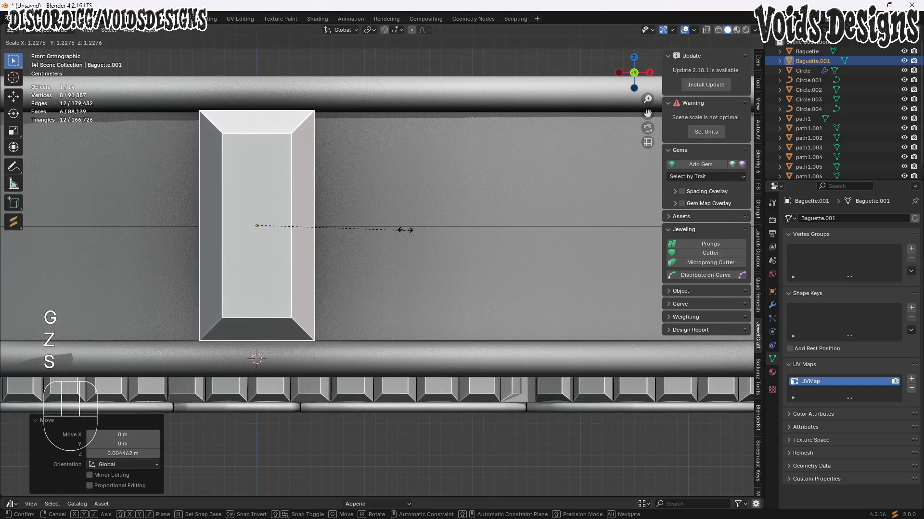
click(404, 231)
key(g)
key(Escape)
key(s)
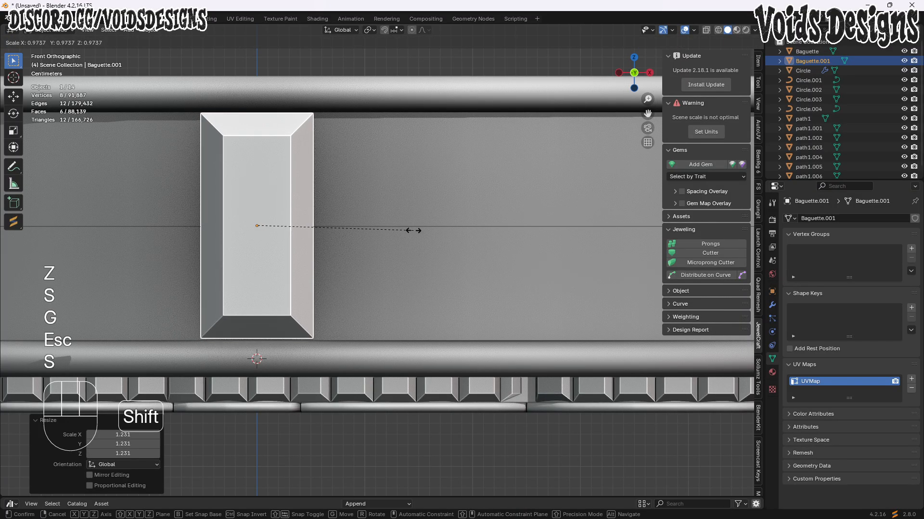
click(413, 232)
key(g)
key(z)
key(s)
click(423, 237)
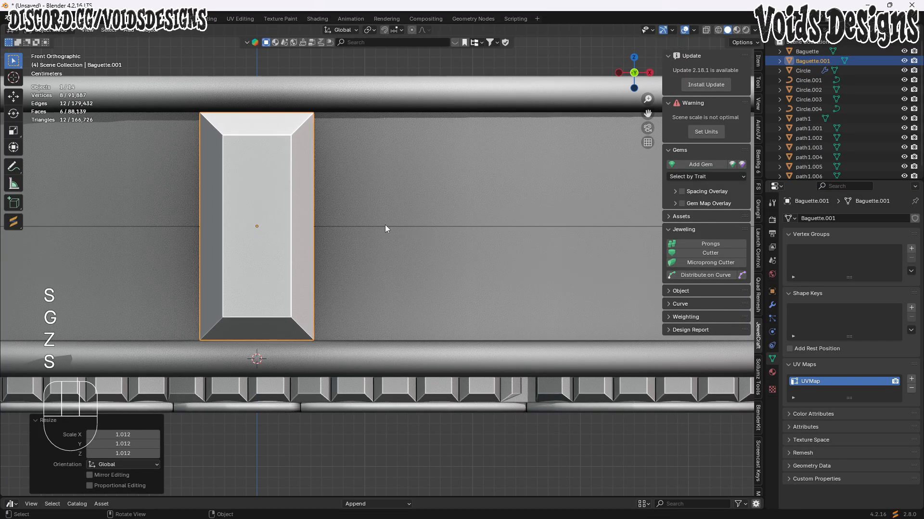
middle_drag(385, 224, 397, 258)
click(397, 259)
key(g)
key(Escape)
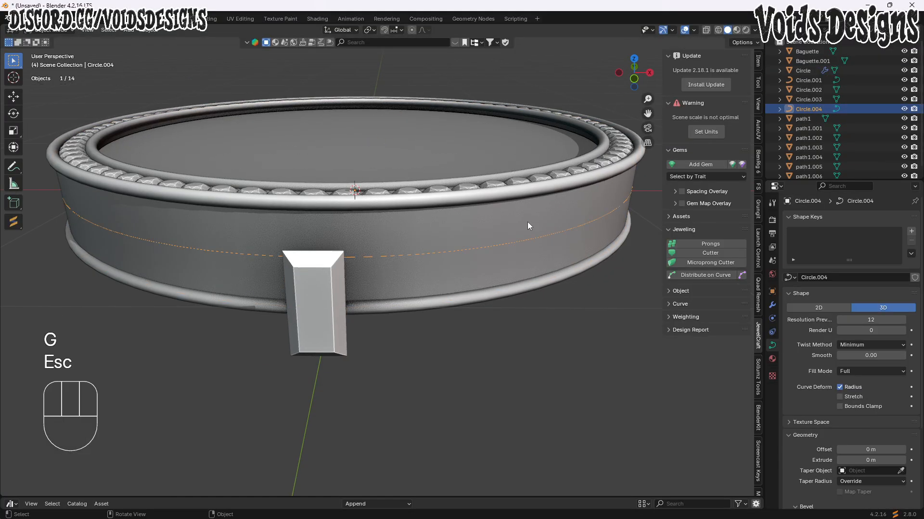
- Add an Array modifier to the baguette stone in front of the side wall
click(312, 273)
click(772, 305)
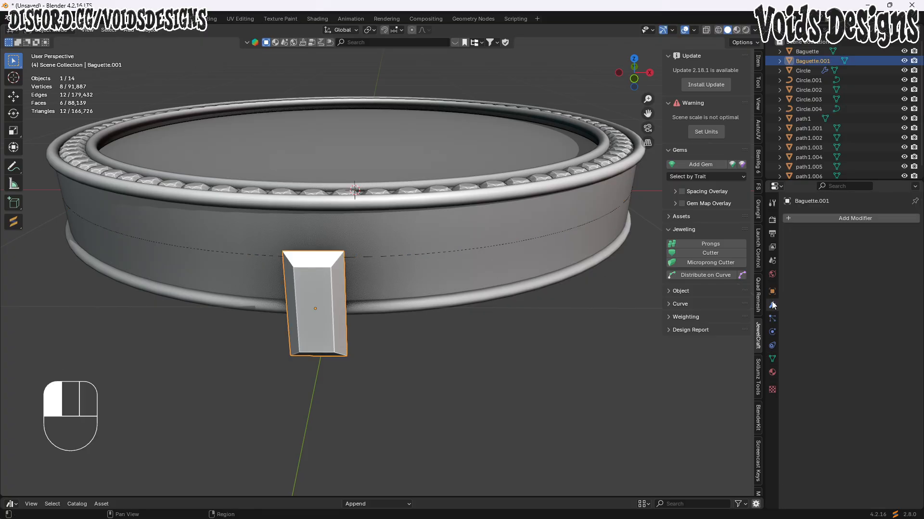
key(n)
click(835, 219)
text(a)
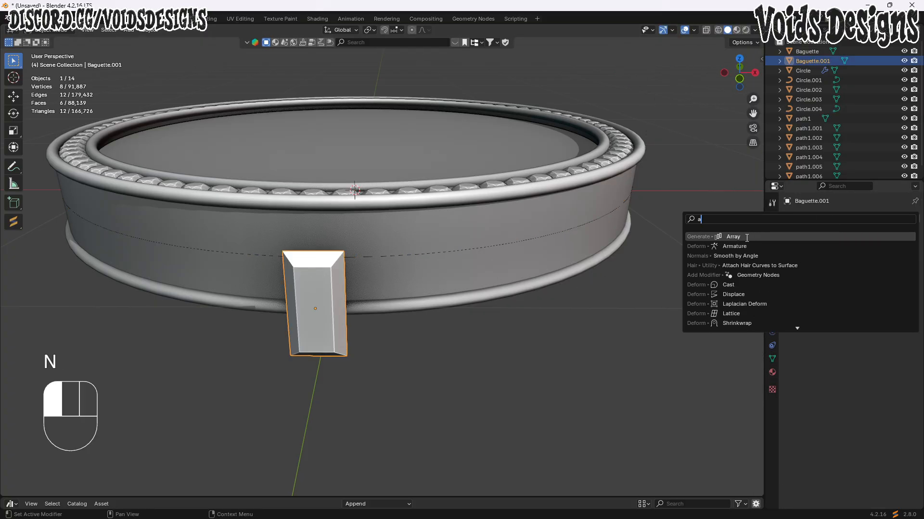
click(738, 236)
- Add a Curve modifier to the baguette with Circle.004 as its curve object
click(822, 217)
text(c)
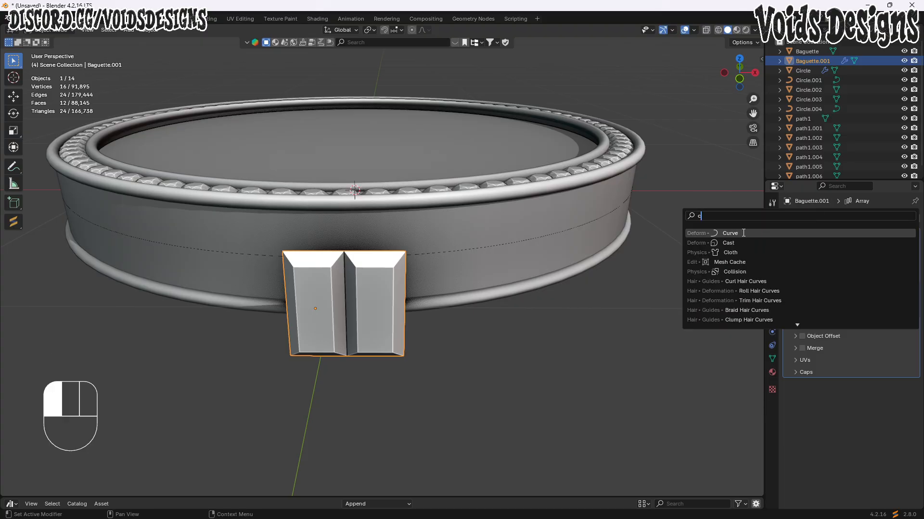
click(743, 233)
click(845, 400)
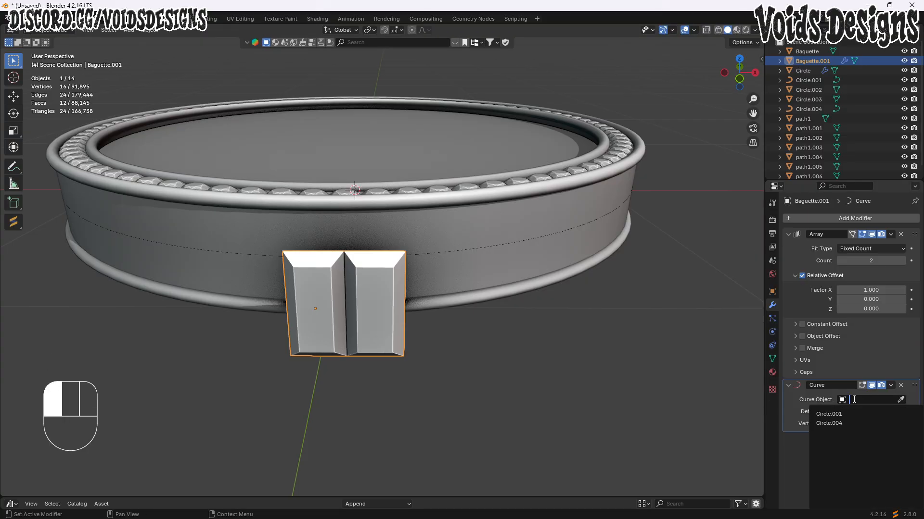
click(838, 423)
- Move the curve-deformed baguettes about -0.78 m along Y and -0.118 m along Z onto the side wall
scroll(503, 244, down, 3)
key(g)
key(y)
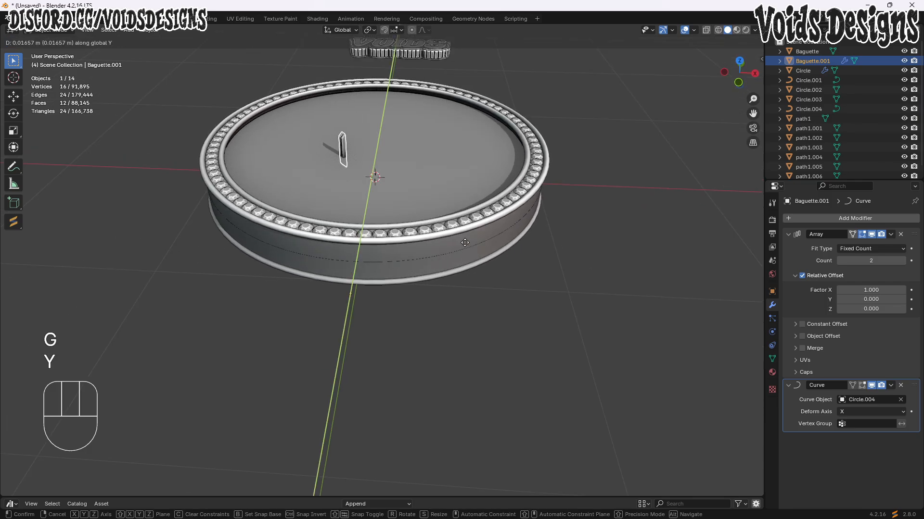
click(86, 356)
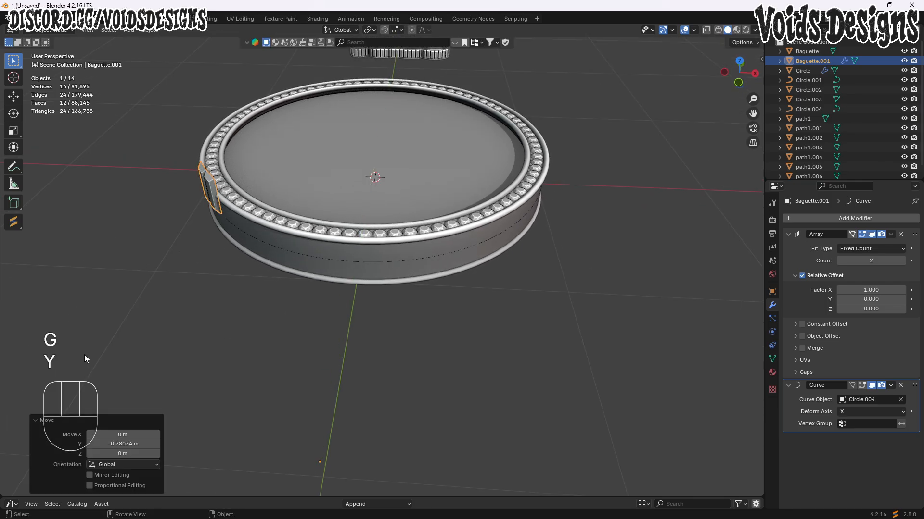
middle_drag(84, 359, 180, 254)
key(g)
key(z)
click(176, 310)
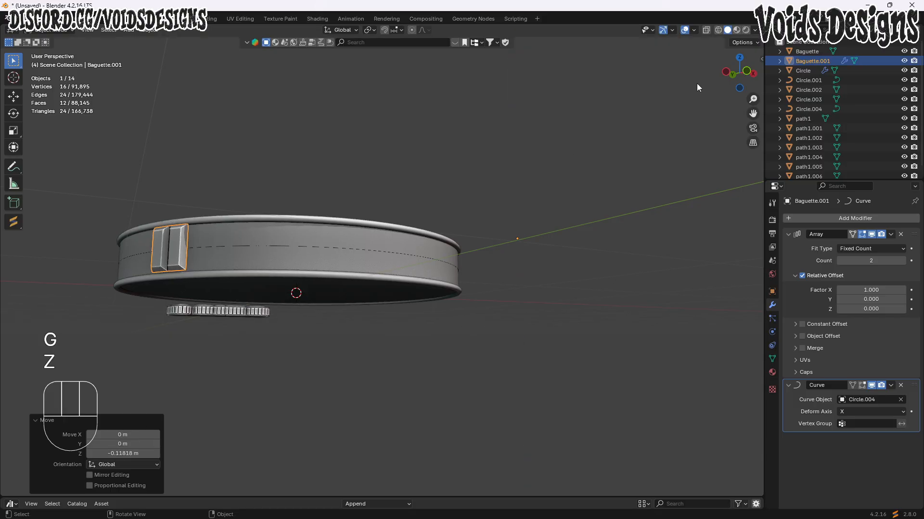
- Slide the baguettes around the side wall by moving them about -1.24 m and then 0.16 m along X
middle_drag(177, 308, 368, 274)
key(g)
key(x)
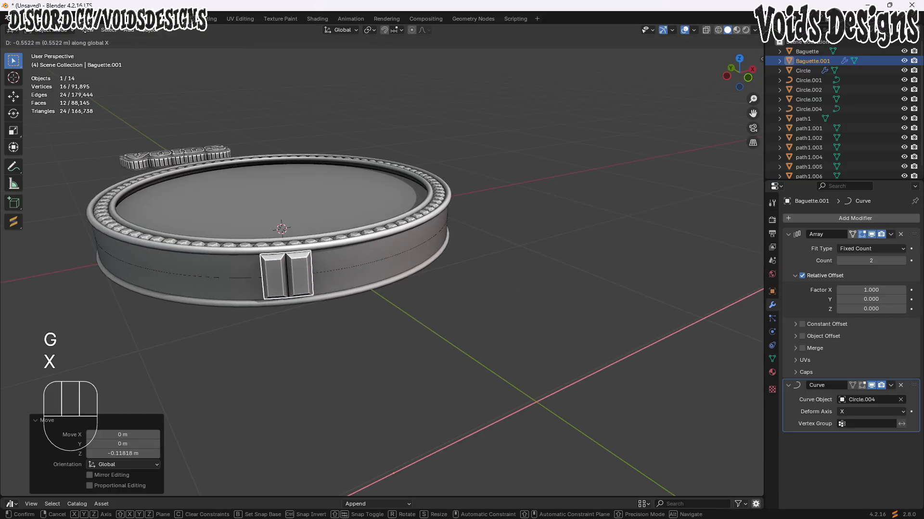
click(547, 282)
key(g)
key(x)
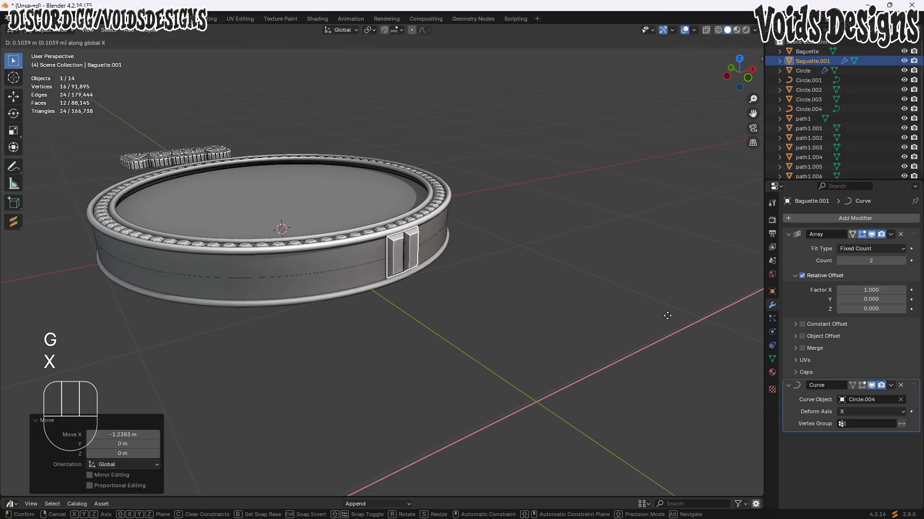
click(666, 316)
- Nudge the baguettes about 0.0066 m along Y so they seat against the side wall
middle_drag(666, 315, 511, 321)
scroll(561, 352, up, 3)
scroll(511, 322, up, 4)
key(g)
key(y)
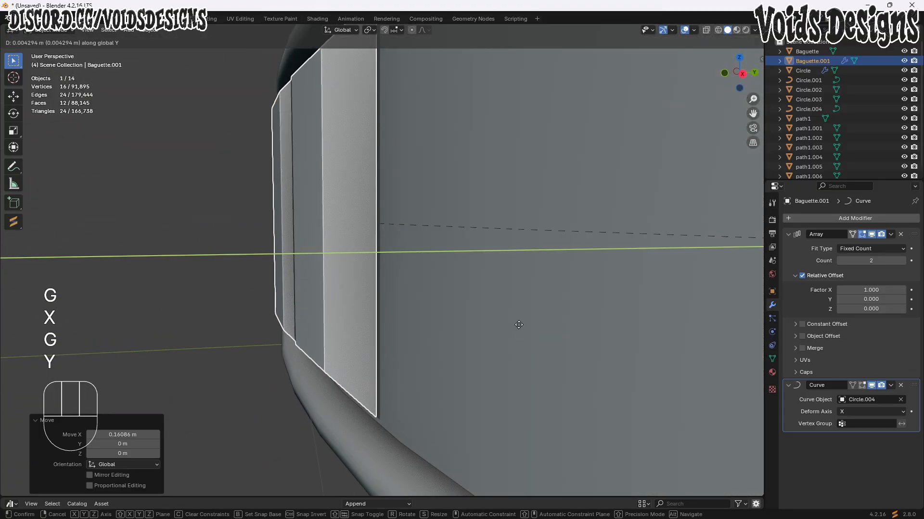
key(shift)
click(540, 315)
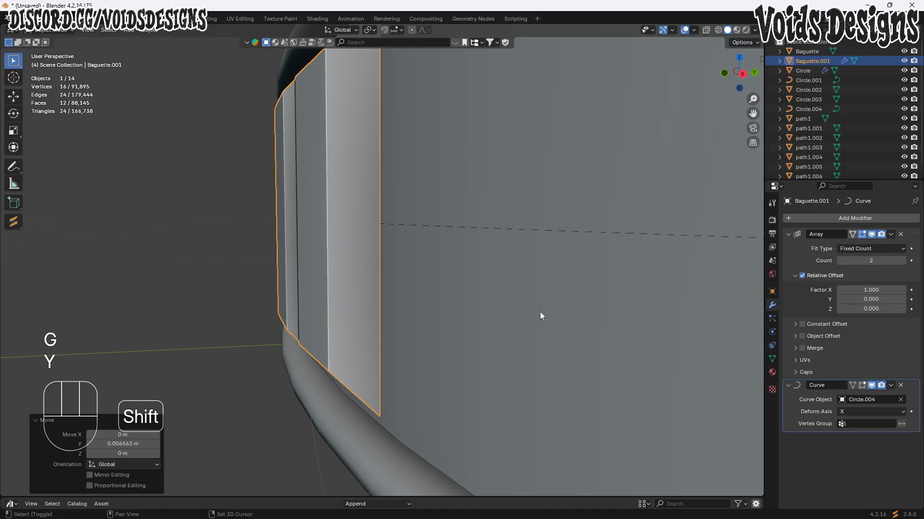
- In front view, lower the baguettes about 0.0046 m along Z to centre them between the upper and lower rims
click(724, 72)
scroll(570, 203, down, 1)
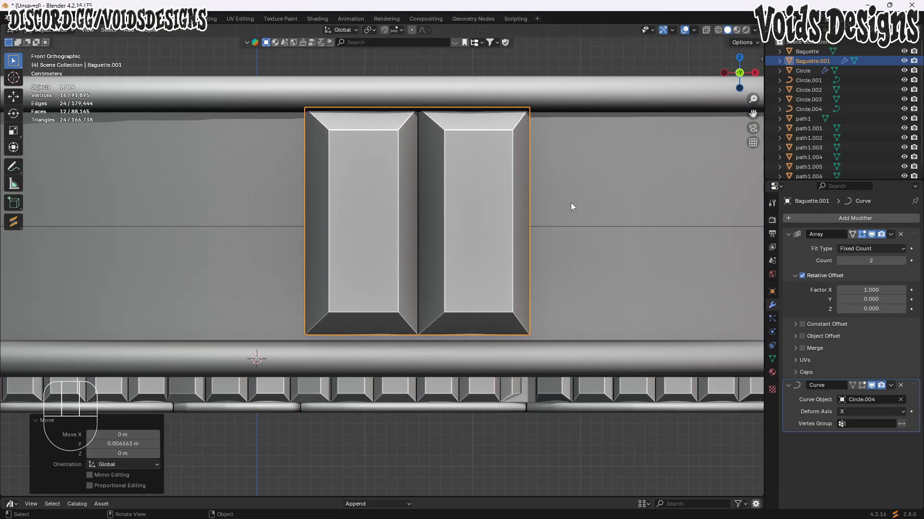
key(g)
key(z)
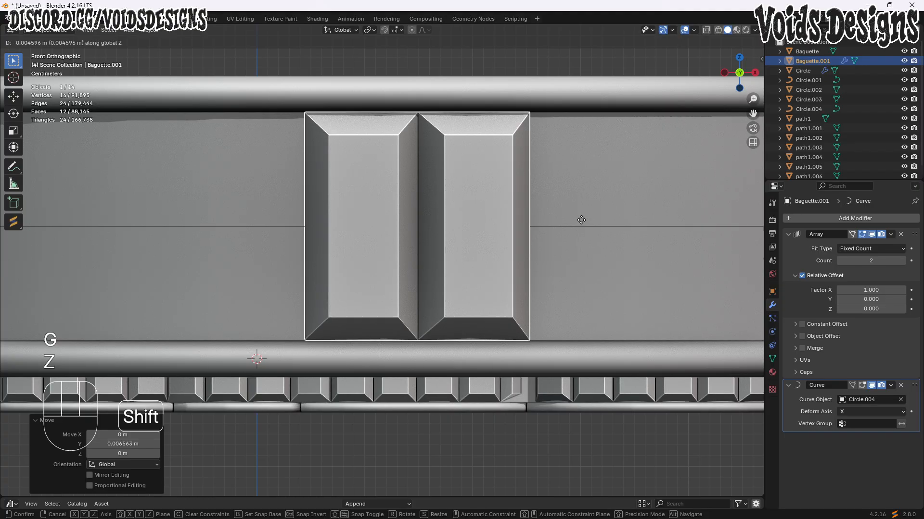
click(575, 240)
- Set the array count to 59 and scale the baguettes up slightly to close the gap in the ring
scroll(567, 261, down, 3)
middle_drag(567, 262, 736, 272)
drag(860, 261, 886, 261)
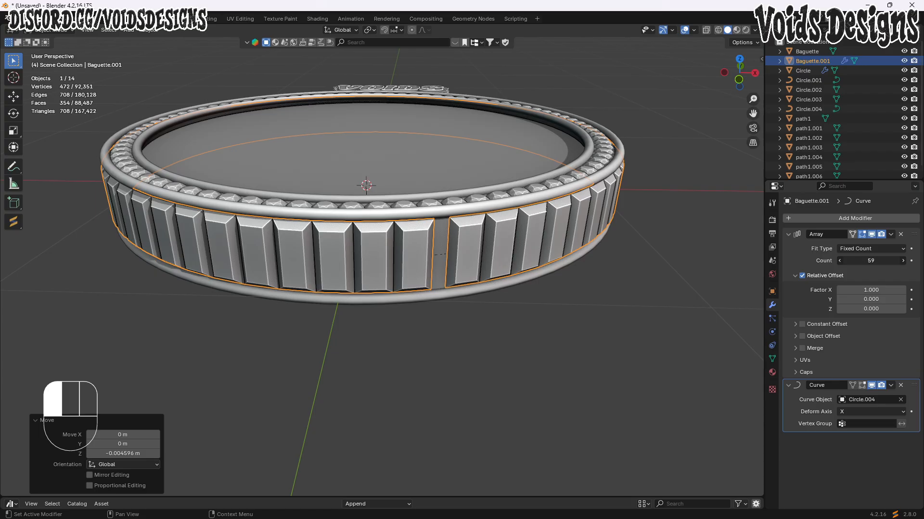
middle_drag(529, 274, 553, 278)
key(s)
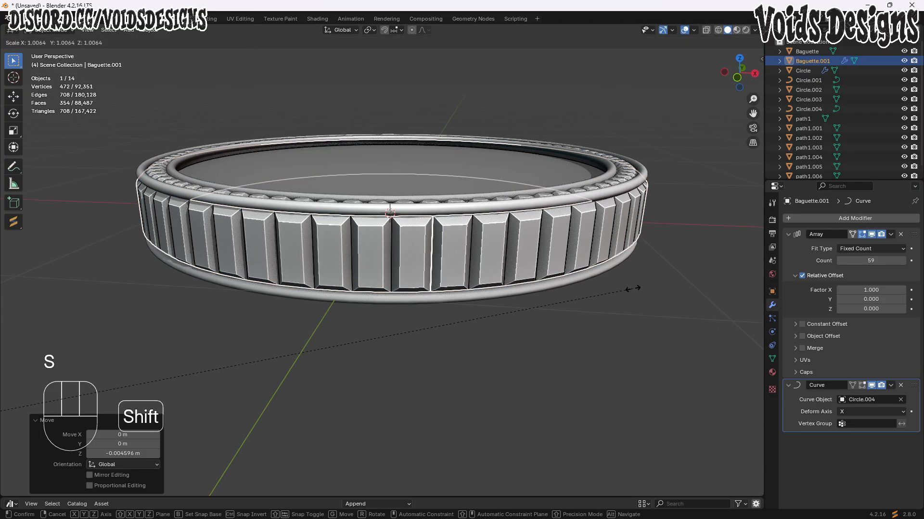
click(571, 264)
- Convert the baguette ring to a mesh and deselect it
right_click(424, 217)
mouse_move(421, 209)
click(489, 209)
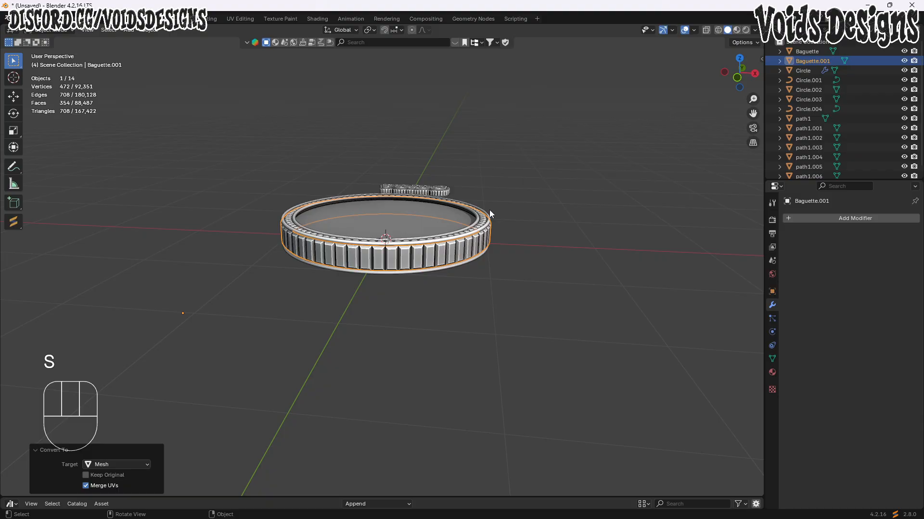
middle_drag(489, 210, 547, 257)
click(549, 261)
scroll(486, 253, up, 3)
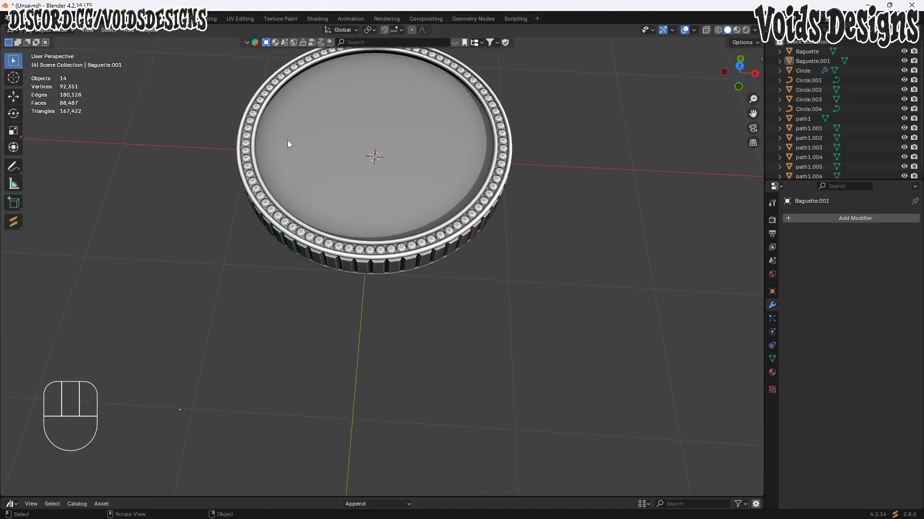
- Start a Wavefront OBJ import and open the backup folder on the D: drive
click(18, 6)
mouse_move(59, 153)
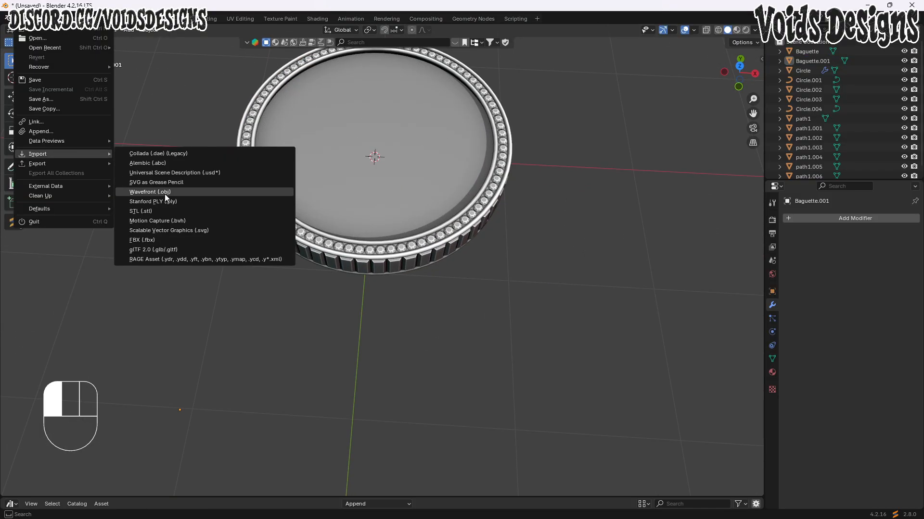
click(164, 194)
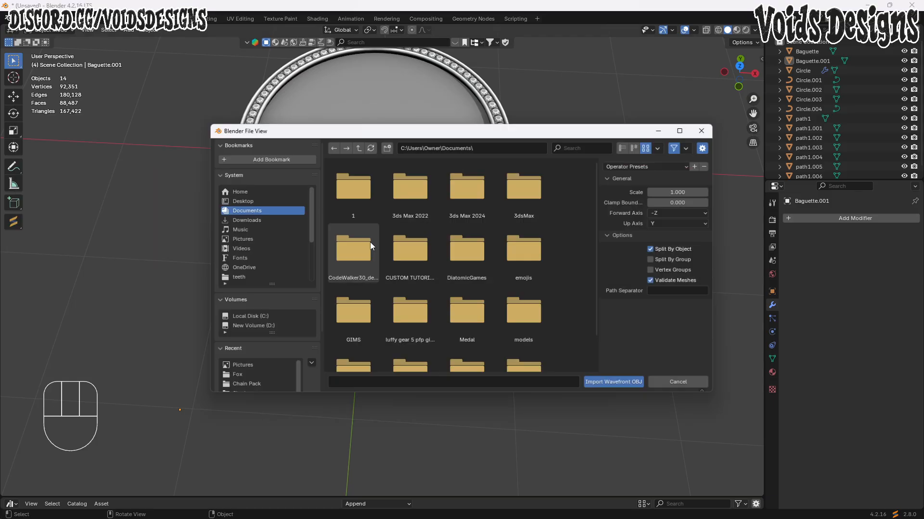
click(255, 327)
double_click(343, 237)
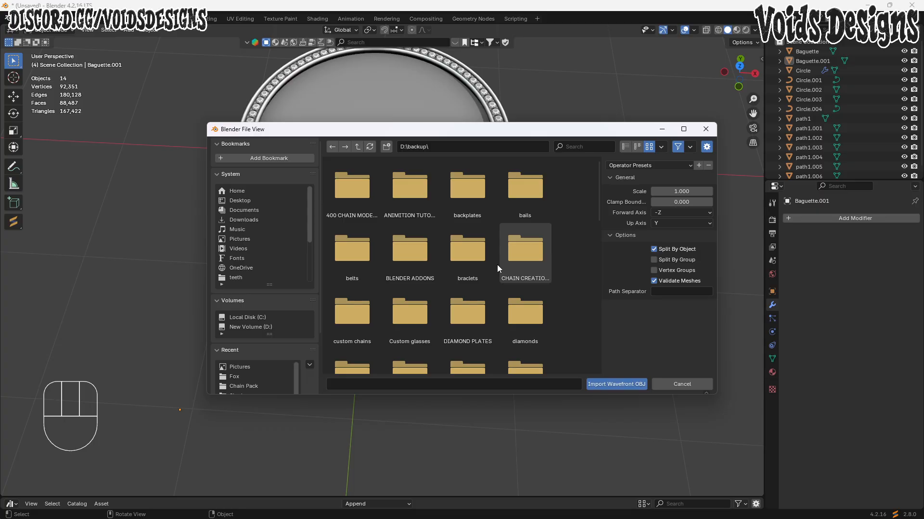
- Look through the folders in D:\backup for the one holding the diamond sheets
scroll(451, 272, down, 2)
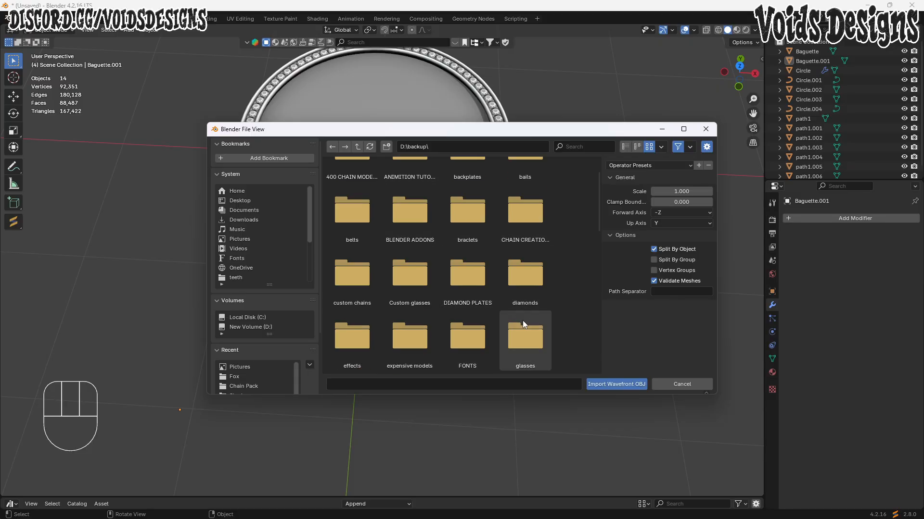
scroll(396, 296, down, 4)
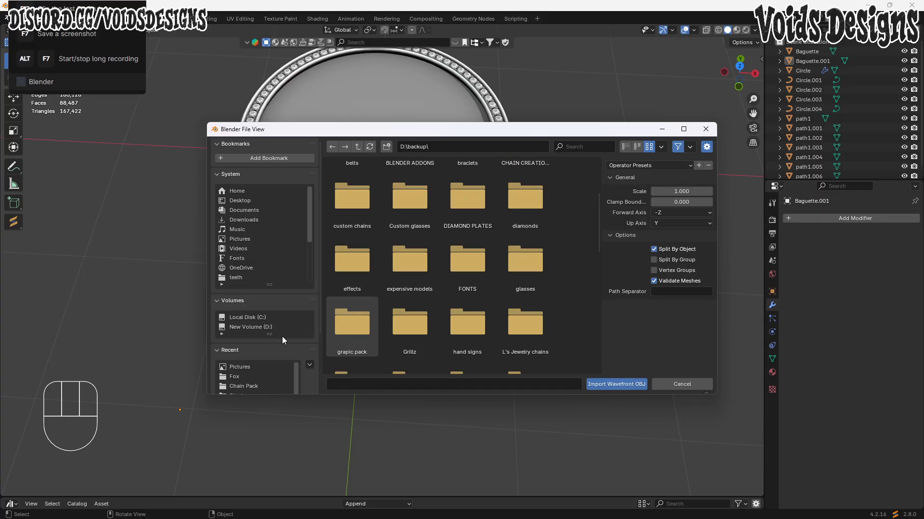
scroll(400, 239, up, 6)
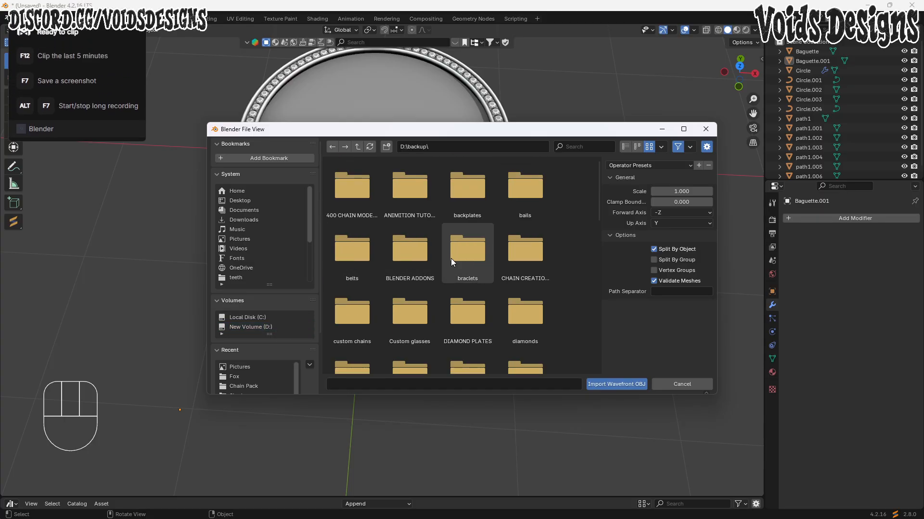
scroll(452, 258, down, 9)
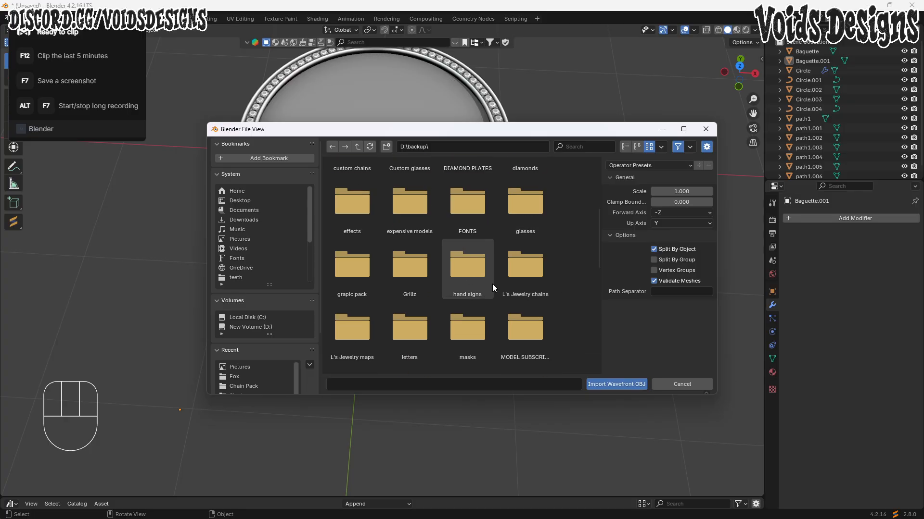
scroll(477, 291, down, 3)
scroll(509, 267, down, 4)
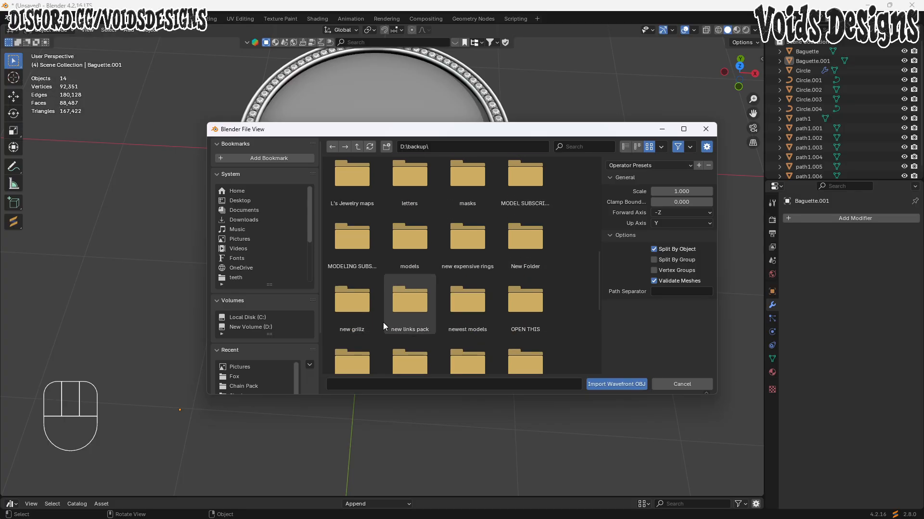
scroll(344, 253, down, 8)
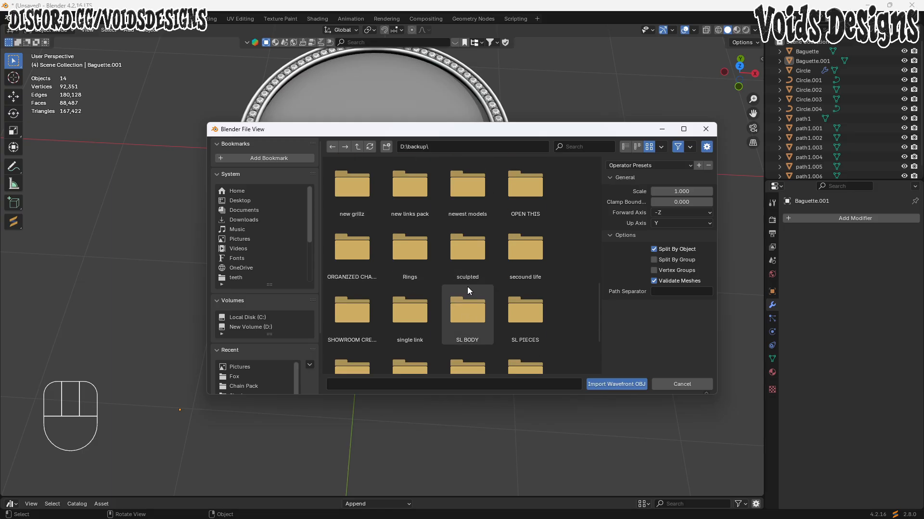
scroll(370, 290, down, 4)
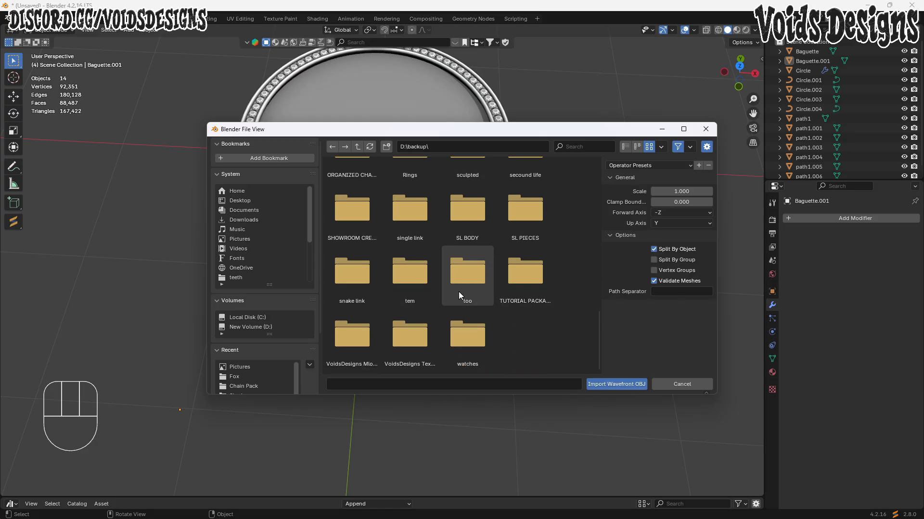
scroll(465, 321, up, 4)
scroll(480, 317, up, 15)
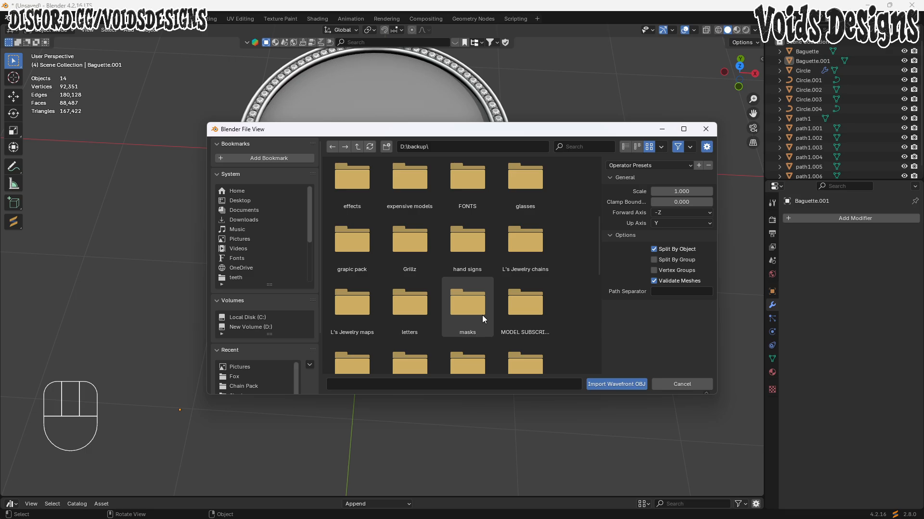
scroll(488, 314, up, 3)
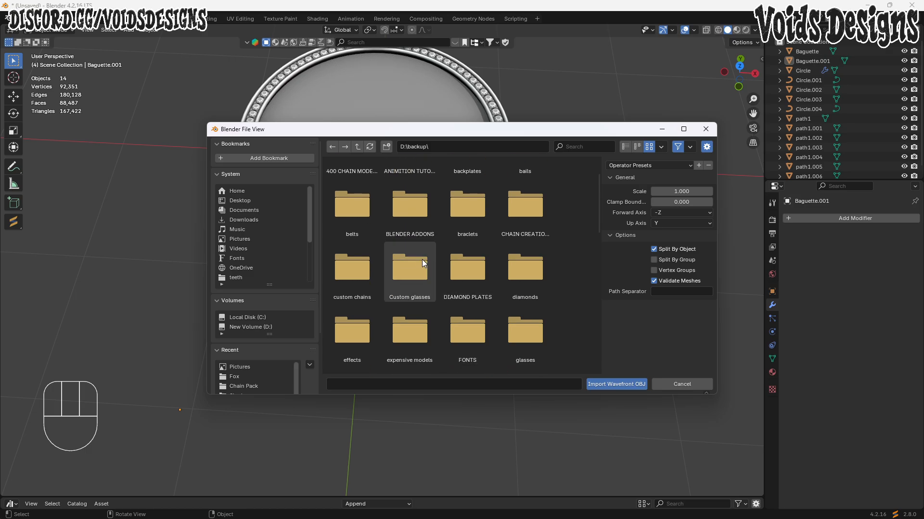
- Import the triangle diamond sheet from the DIAMOND SHEETS folder of the CHAIN CREATION KIT
double_click(510, 212)
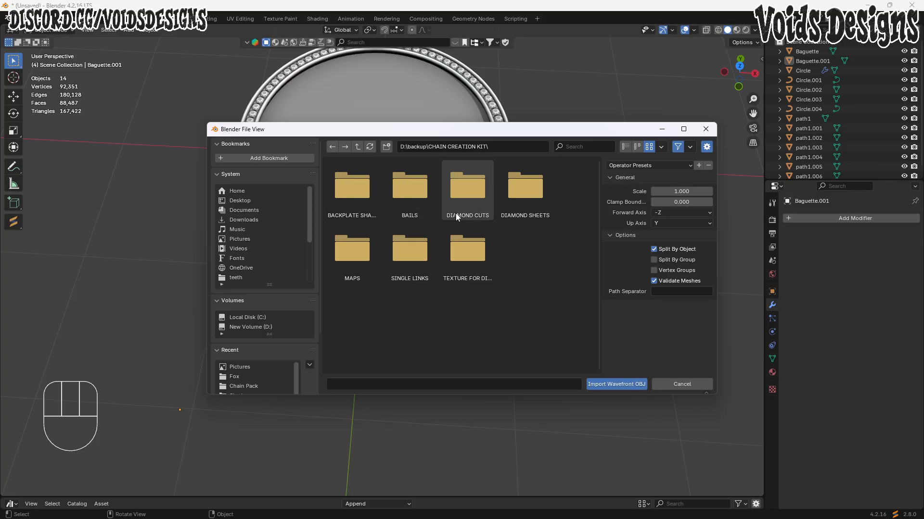
click(524, 207)
double_click(522, 204)
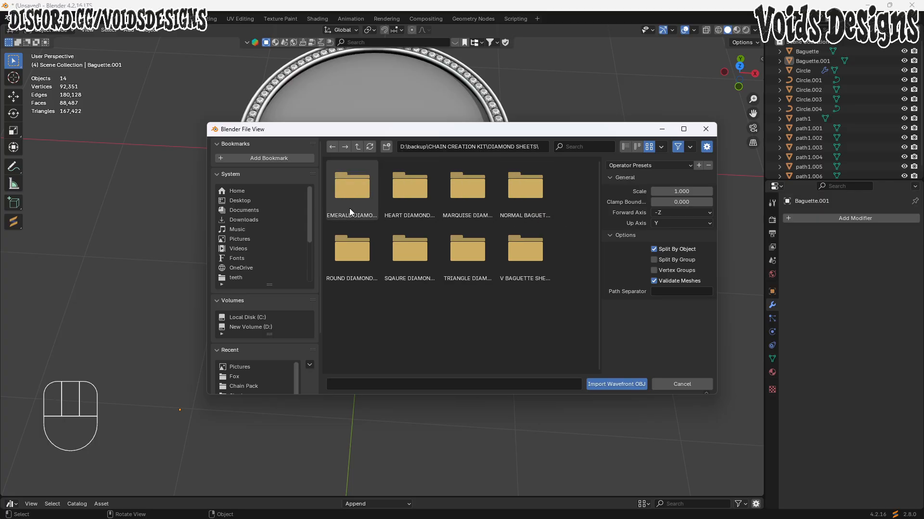
double_click(471, 256)
click(402, 201)
double_click(403, 204)
- Scale the imported triangle diamond sheet down to 0.449 around the medallion
scroll(404, 229, down, 4)
middle_drag(489, 270, 464, 258)
key(g)
key(Escape)
middle_drag(501, 225, 551, 254)
scroll(550, 258, up, 3)
key(s)
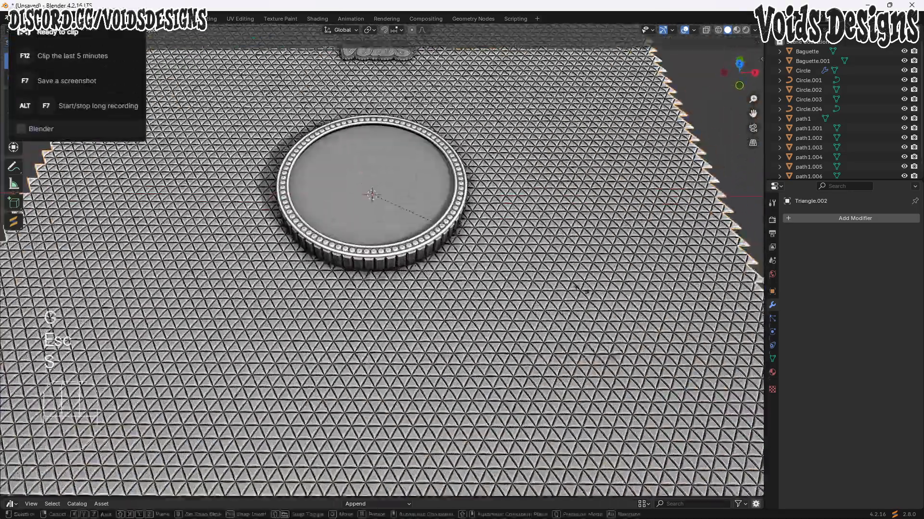
click(466, 247)
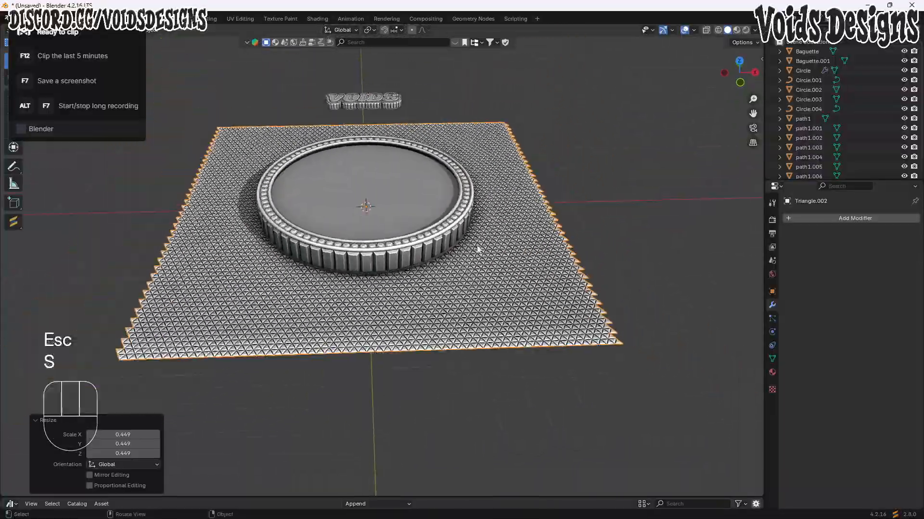
- Raise the triangle sheet along Z to the medallion's top face and scale it by 1.138
key(g)
key(z)
click(488, 216)
middle_drag(487, 218, 468, 227)
scroll(486, 269, down, 1)
key(s)
click(501, 233)
- Hide the medallion's top gem ring and the beveled rims, Circle.002 and Circle.003
scroll(374, 230, up, 3)
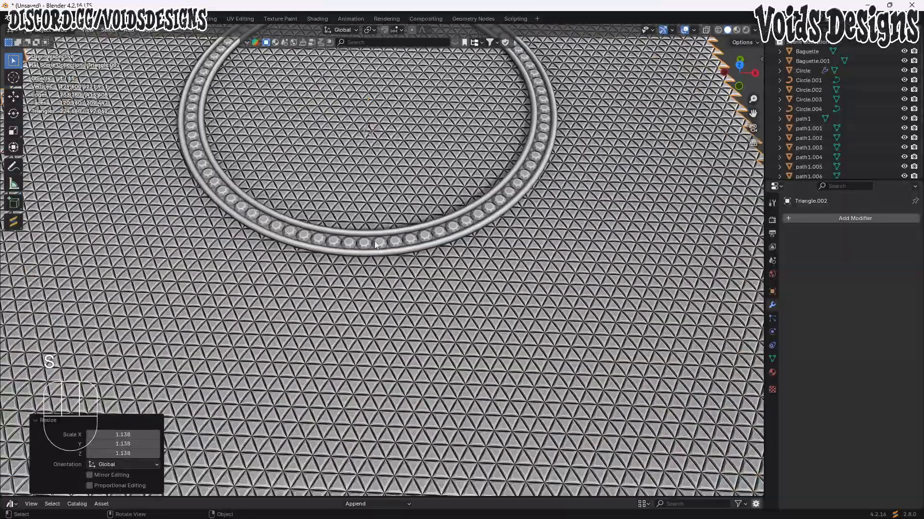
click(371, 241)
key(h)
click(364, 234)
key(h)
middle_drag(400, 241, 318, 246)
scroll(385, 262, down, 5)
scroll(380, 270, up, 1)
click(342, 292)
scroll(472, 244, up, 3)
middle_drag(474, 244, 488, 282)
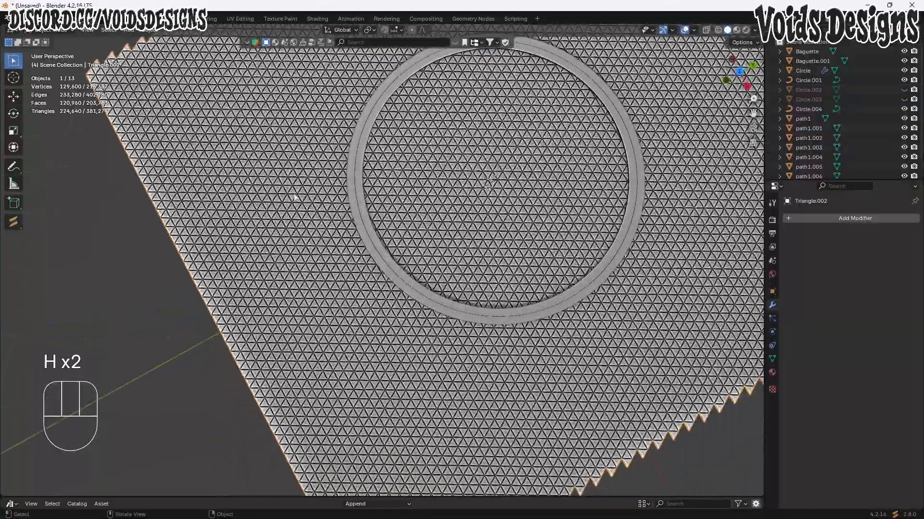
middle_drag(586, 261, 634, 232)
scroll(509, 229, up, 3)
middle_drag(486, 223, 375, 266)
scroll(351, 247, up, 3)
- Duplicate the inner top edge loop of the medallion base Circle and raise the copy about 0.76 m along Z
click(343, 243)
scroll(375, 266, down, 4)
key(g)
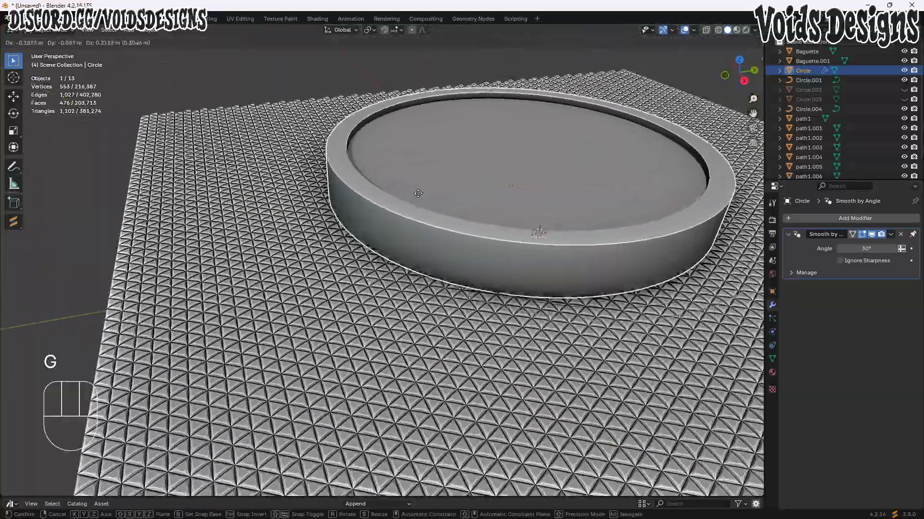
key(Escape)
middle_drag(417, 194, 454, 240)
scroll(439, 211, up, 3)
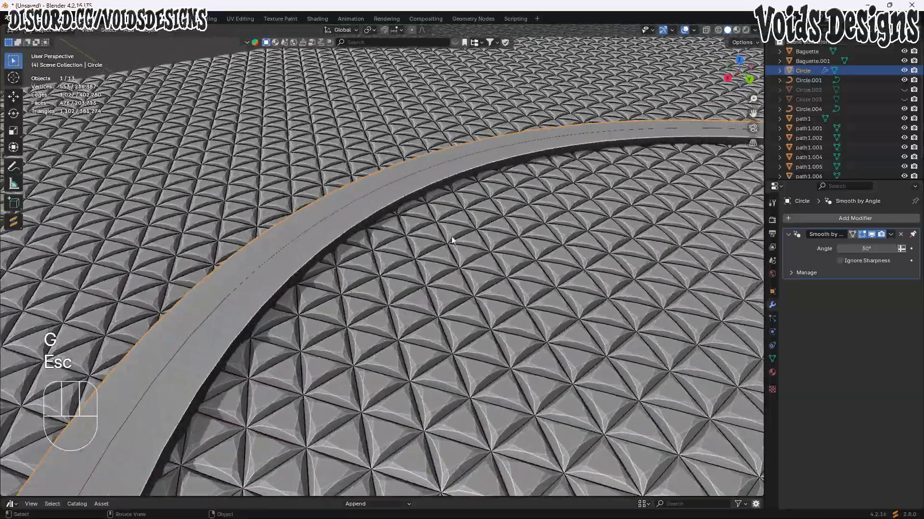
scroll(339, 238, up, 3)
key(Tab)
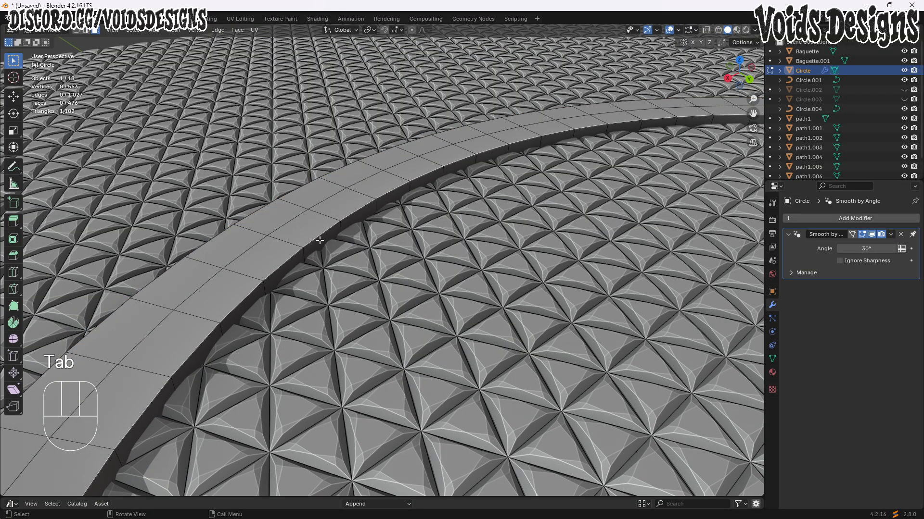
key(2)
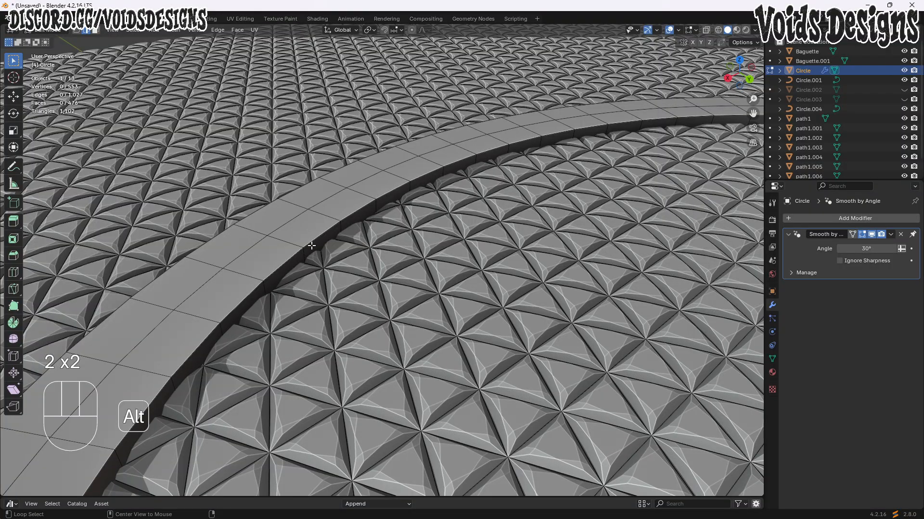
scroll(347, 231, down, 10)
key(shift+d)
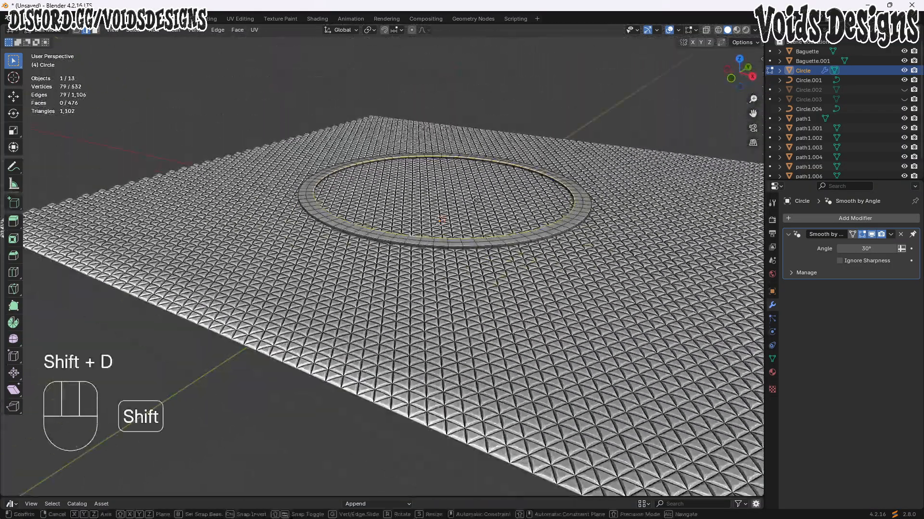
key(z)
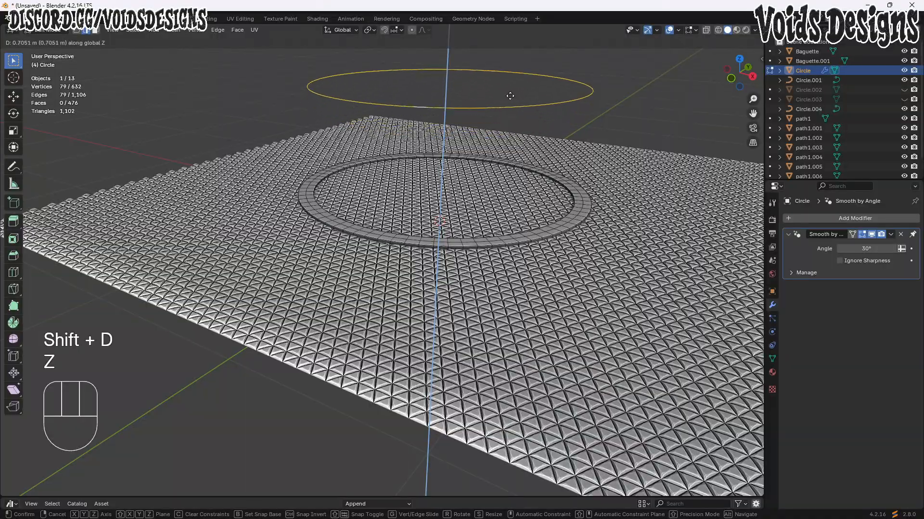
click(534, 80)
middle_drag(552, 105, 588, 120)
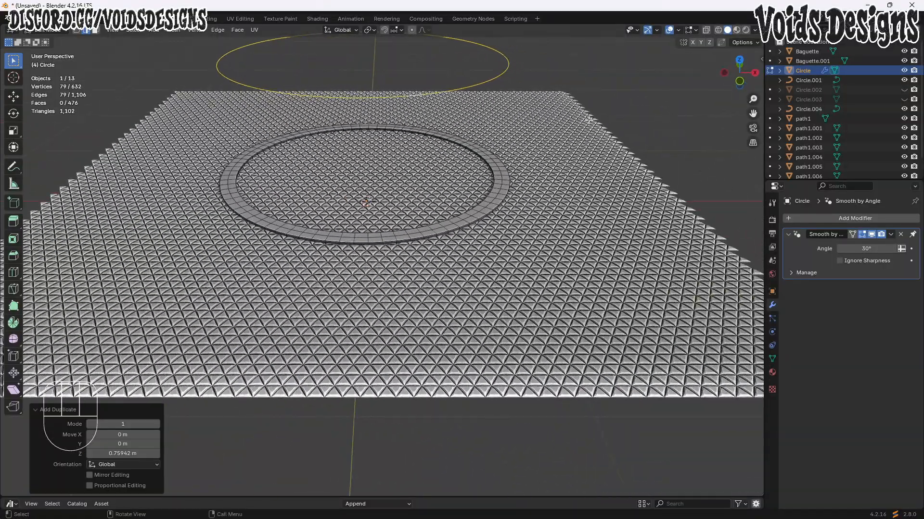
- Separate the raised edge loop into its own object and return to Object Mode
key(p)
click(588, 120)
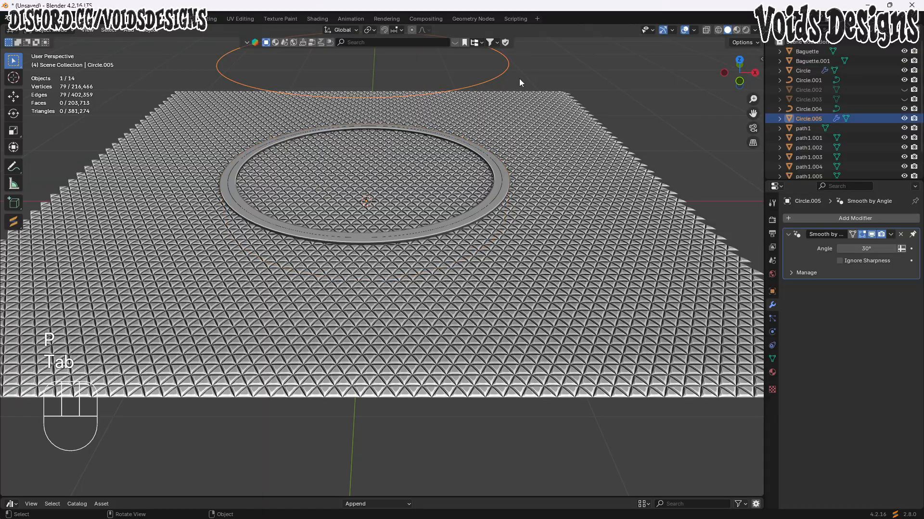
key(Tab)
- Extrude the whole separated loop down along Z into an open cylinder passing through the triangle sheet
middle_drag(518, 79, 455, 111)
key(Tab)
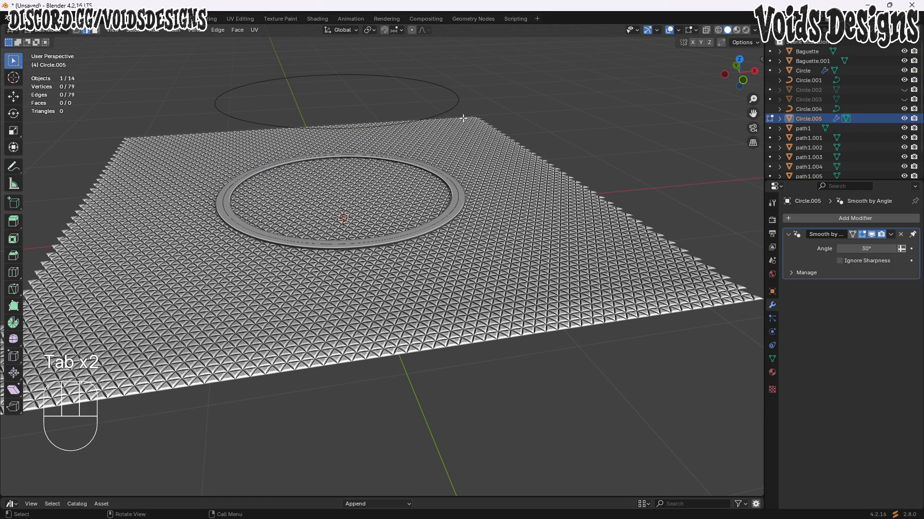
key(a)
key(e)
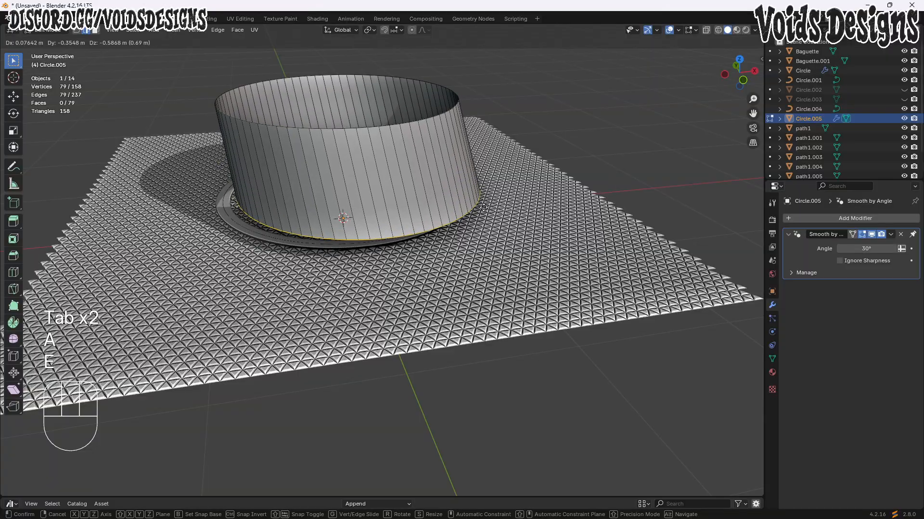
key(z)
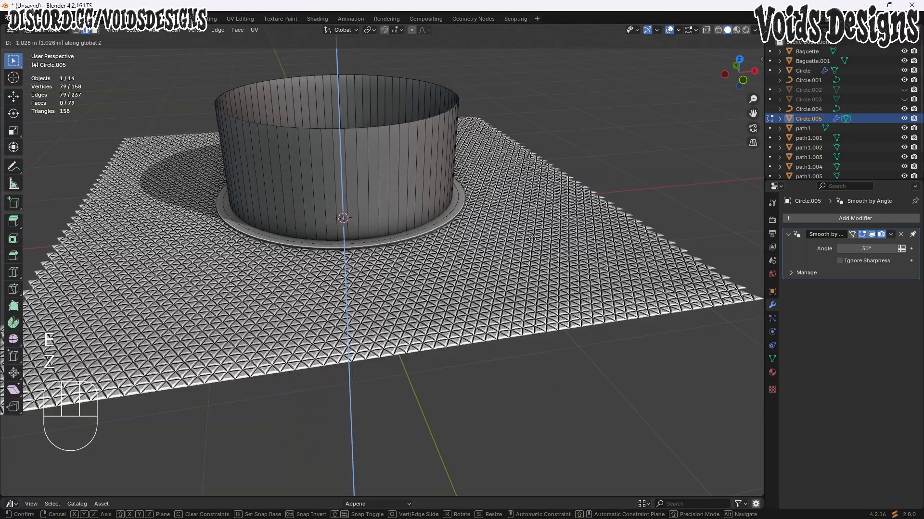
click(553, 365)
key(Tab)
- Add a Boolean modifier to the triangle sheet using the cylinder Circle.005, with the Fast solver and Intersect operation
middle_drag(542, 351, 483, 248)
click(514, 233)
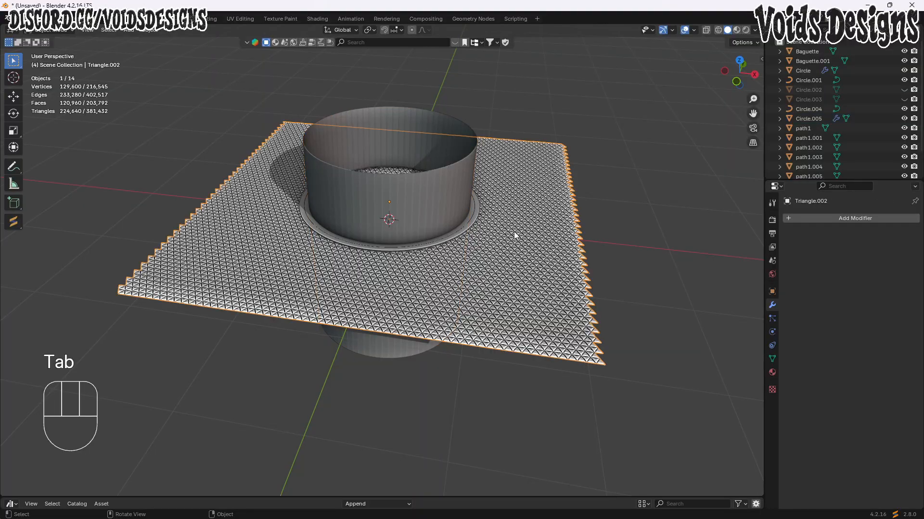
click(834, 217)
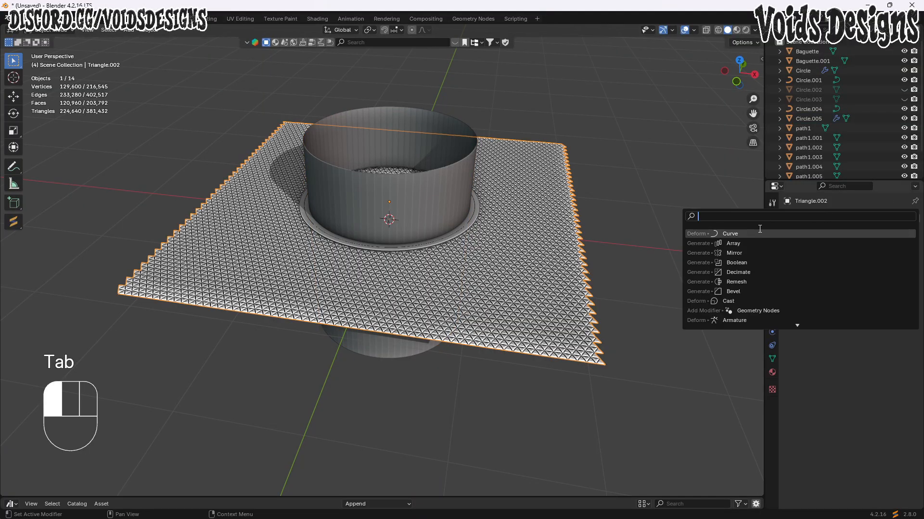
text(bool)
key(Return)
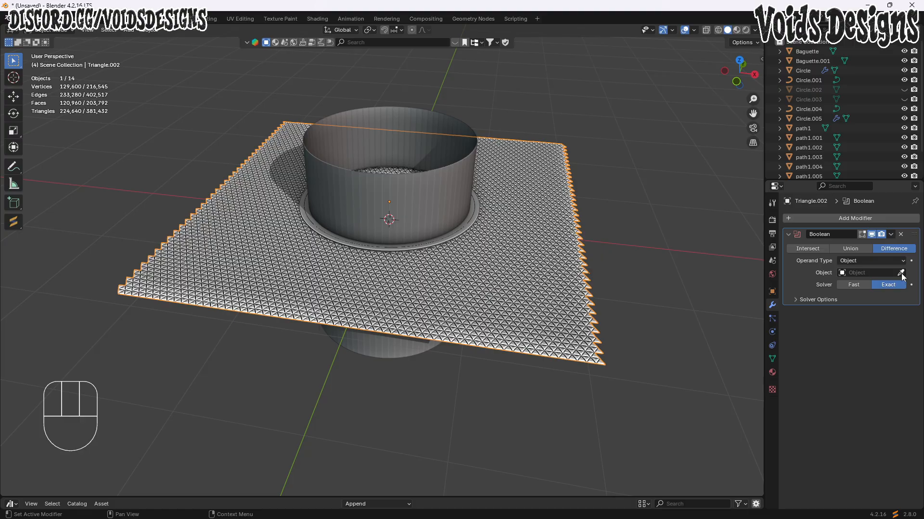
click(853, 285)
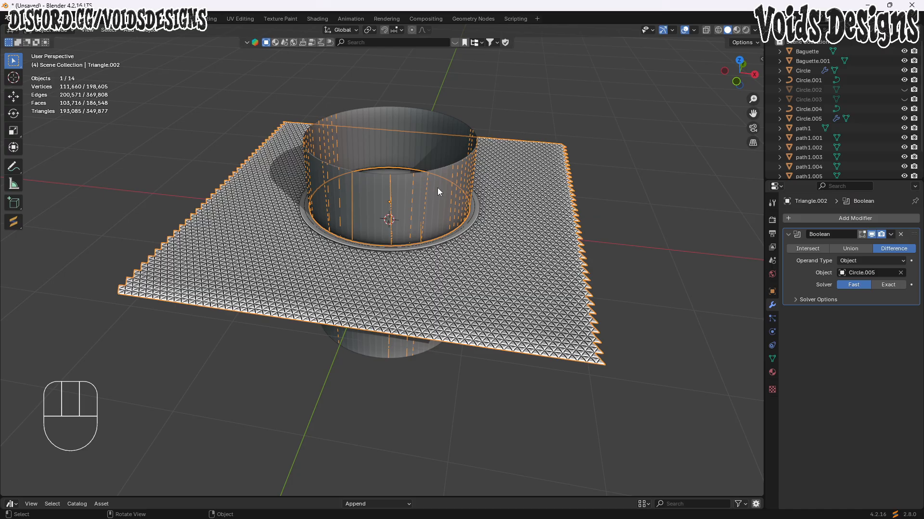
click(803, 249)
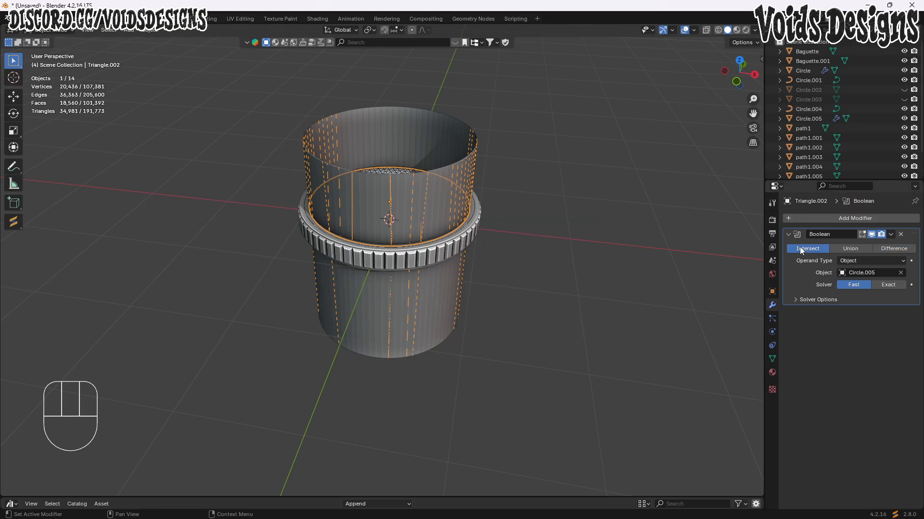
- Convert the triangle sheet to a mesh to bake in the Boolean, and delete the cylinder cutter
right_click(385, 129)
click(440, 130)
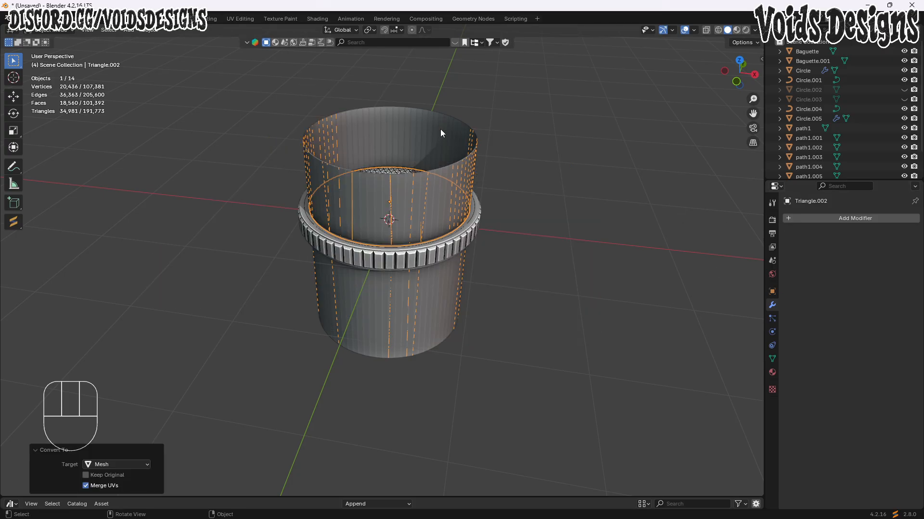
click(392, 115)
key(x)
click(411, 119)
- Clean up the trimmed triangle sheet by deleting all its loose geometry
click(393, 185)
middle_drag(393, 186, 267, 157)
key(Tab)
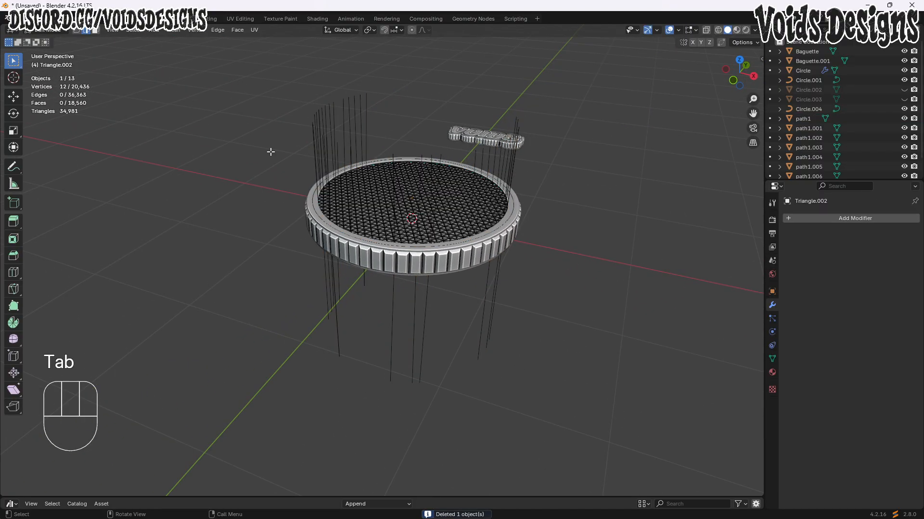
key(a)
click(172, 30)
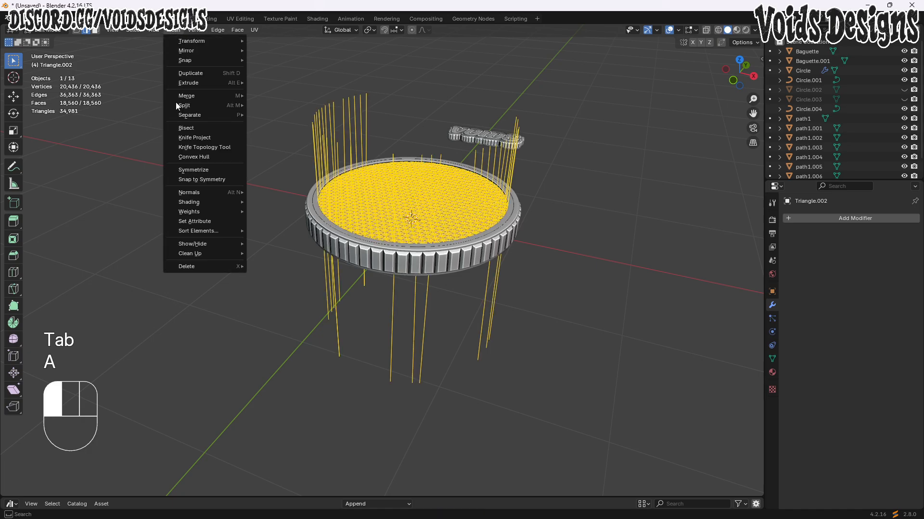
mouse_move(218, 258)
click(278, 254)
key(Tab)
- Unhide the medallion's gem ring and beveled rims
middle_drag(336, 254, 651, 132)
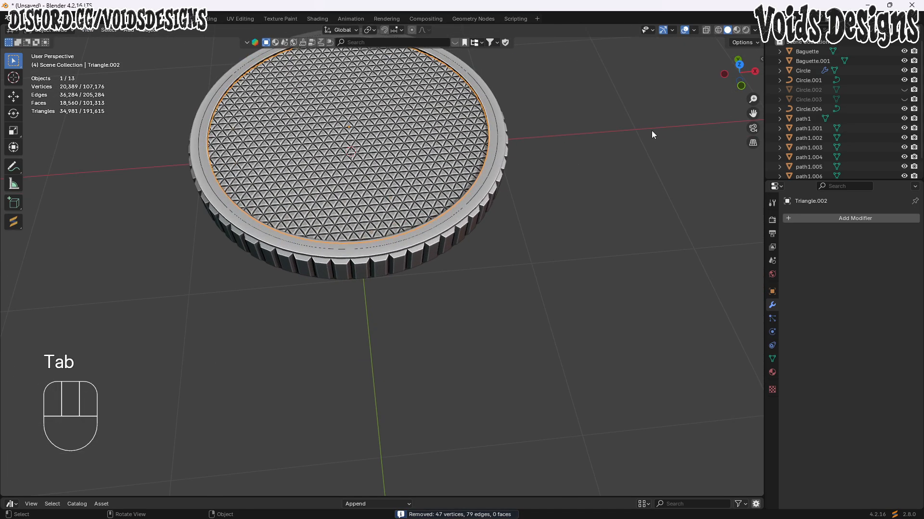
click(617, 172)
key(alt+h)
- Raise the trimmed triangle sheet slightly along Z inside the inner rim, and deselect it
middle_drag(560, 177, 377, 244)
click(377, 243)
key(g)
key(z)
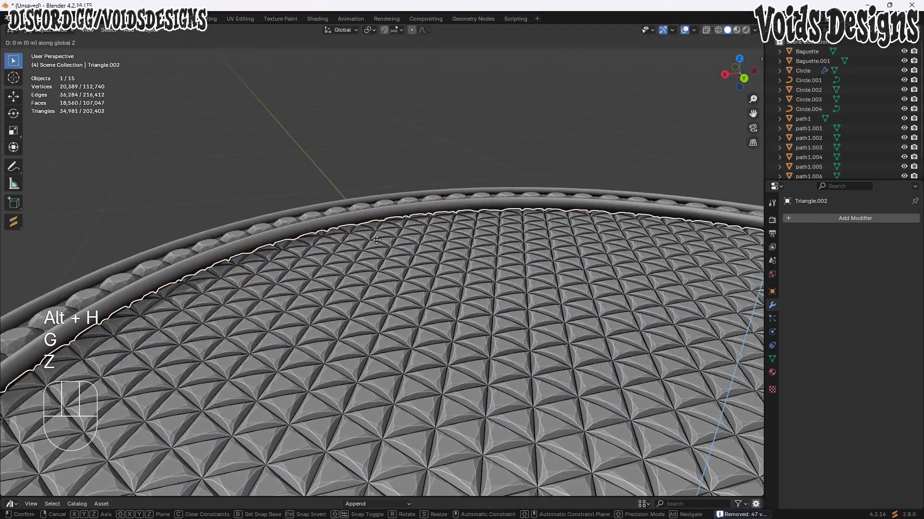
click(394, 179)
click(360, 113)
- Select all pieces of the VOIDS lettering and scale them up together to roughly the medallion's width
scroll(361, 112, down, 7)
middle_drag(380, 113, 652, 134)
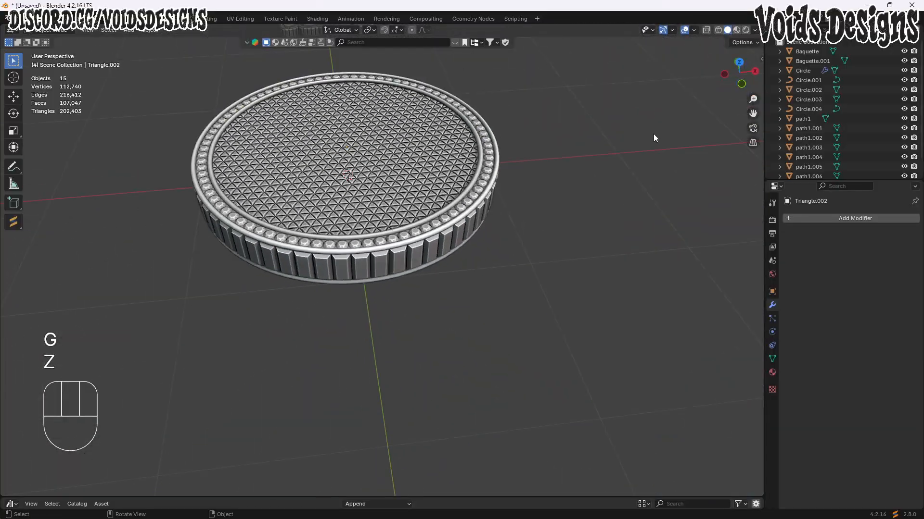
scroll(625, 139, down, 2)
middle_drag(537, 153, 519, 169)
scroll(433, 192, down, 2)
middle_drag(423, 159, 414, 206)
key(a)
drag(392, 115, 332, 77)
key(s)
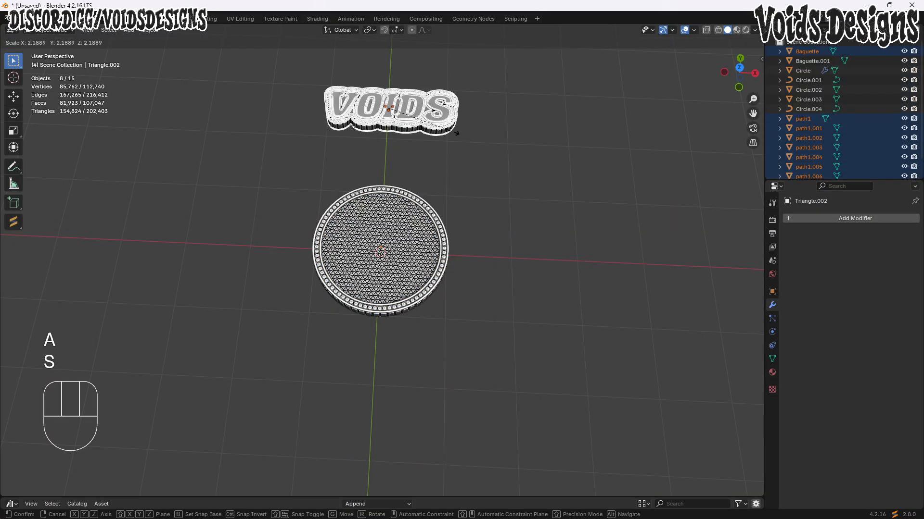
click(479, 134)
click(479, 144)
middle_drag(481, 167, 331, 149)
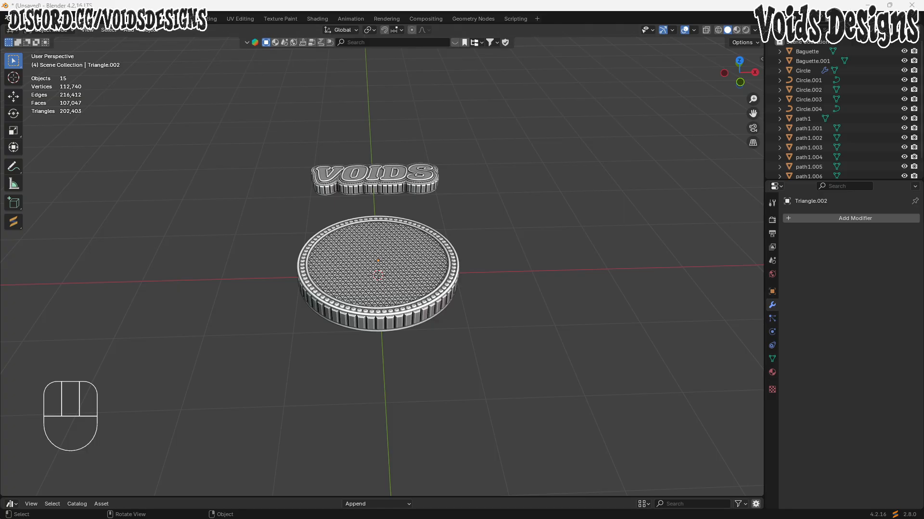
- Start a Wavefront OBJ import and browse to the PENDENTS folder inside high end models on drive D
click(17, 18)
mouse_move(43, 153)
click(154, 184)
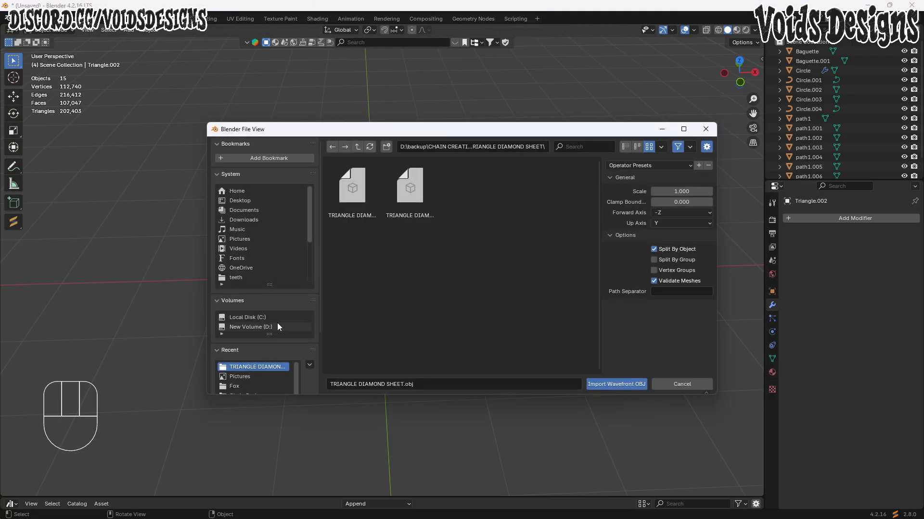
click(250, 327)
scroll(529, 258, down, 5)
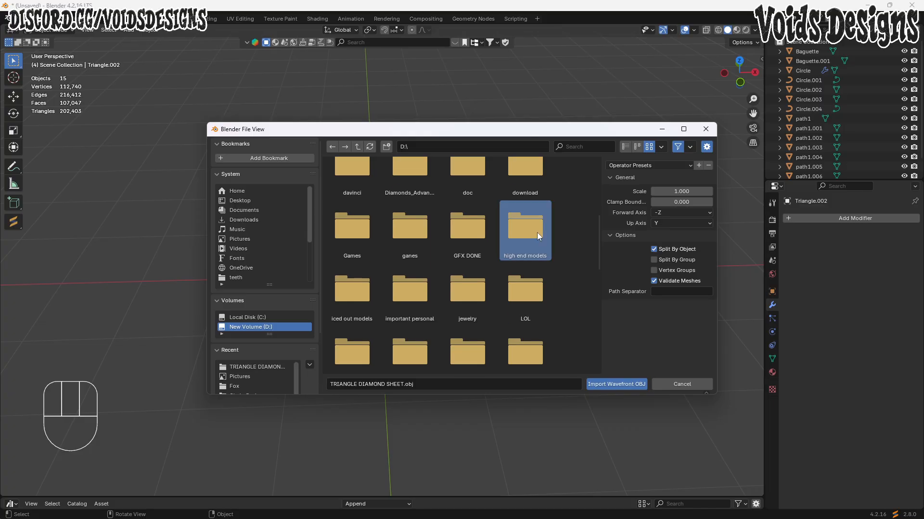
click(537, 232)
click(351, 257)
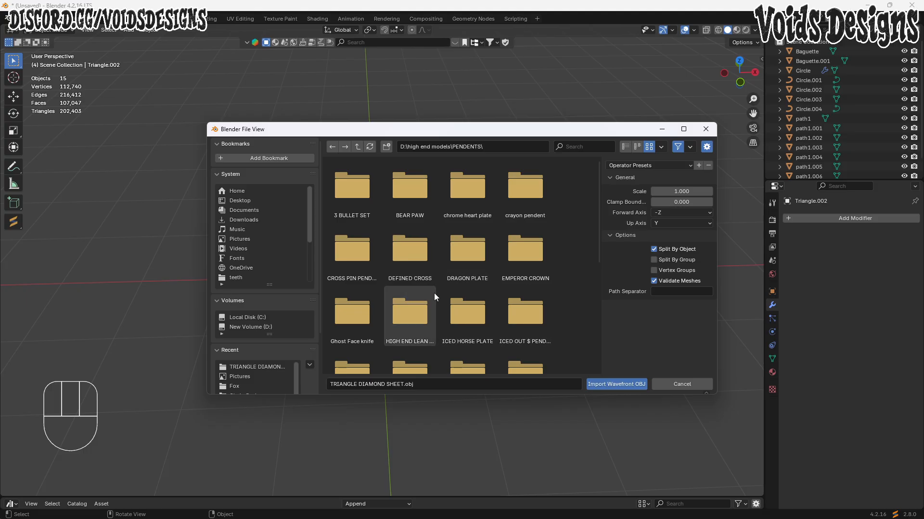
- Import OBJ.obj from the ICED HORSE PLATE model folder and move it about 2.54 m along negative X beside the medallion
scroll(372, 290, down, 2)
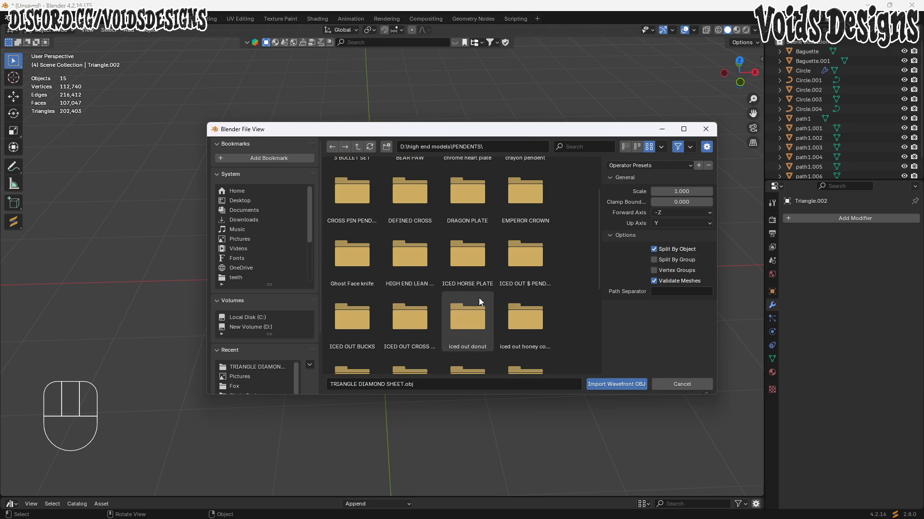
scroll(497, 307, down, 2)
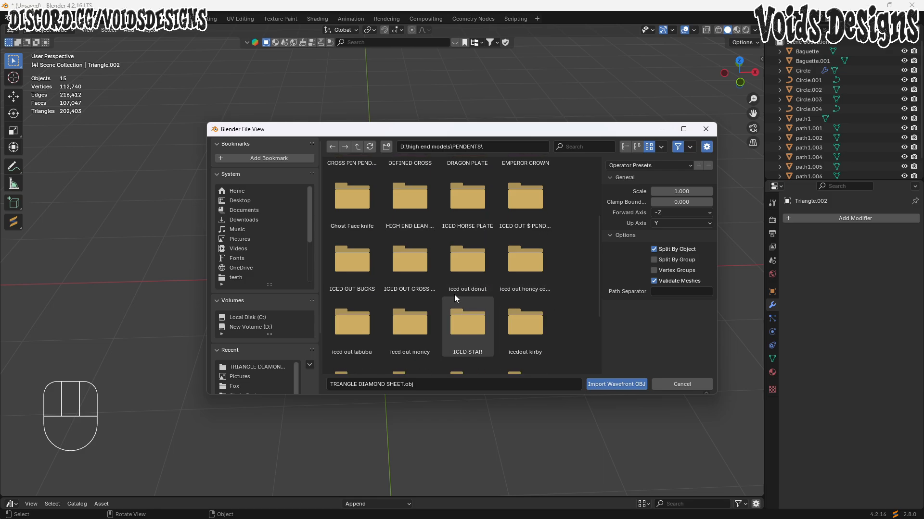
scroll(452, 299, down, 2)
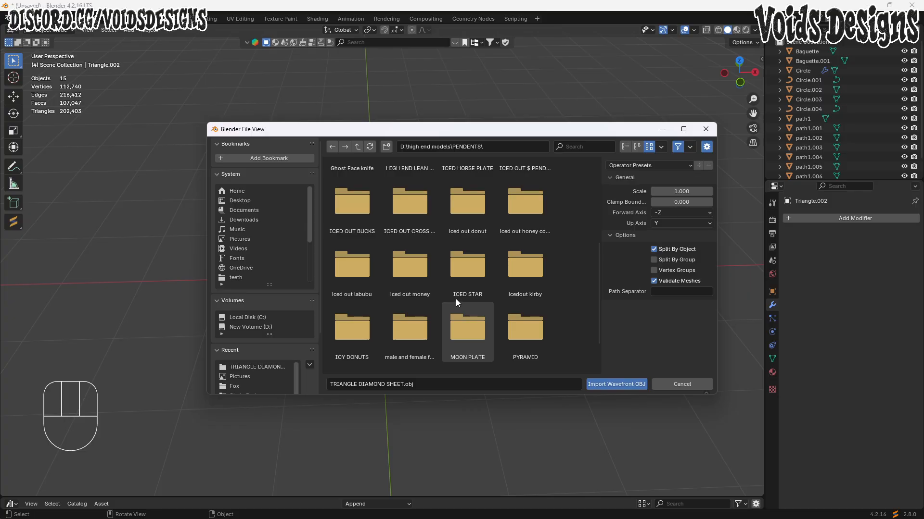
scroll(457, 299, down, 2)
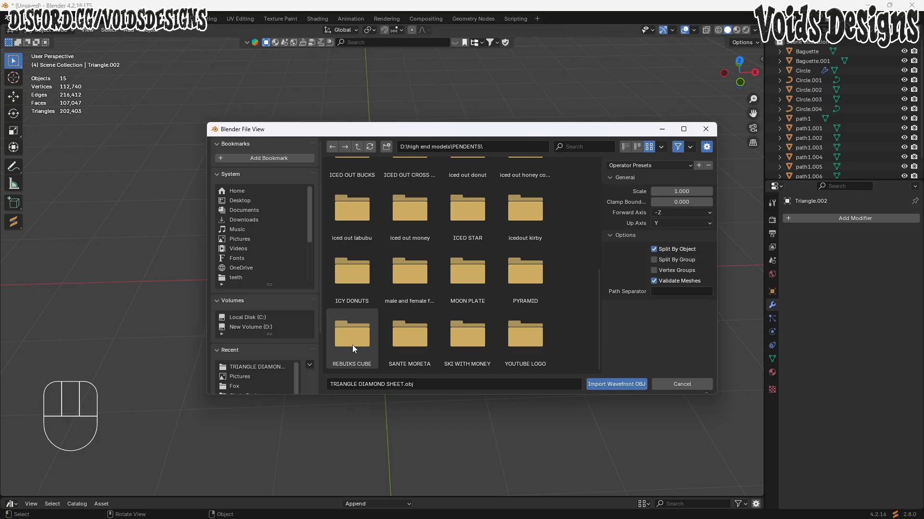
scroll(455, 222, up, 1)
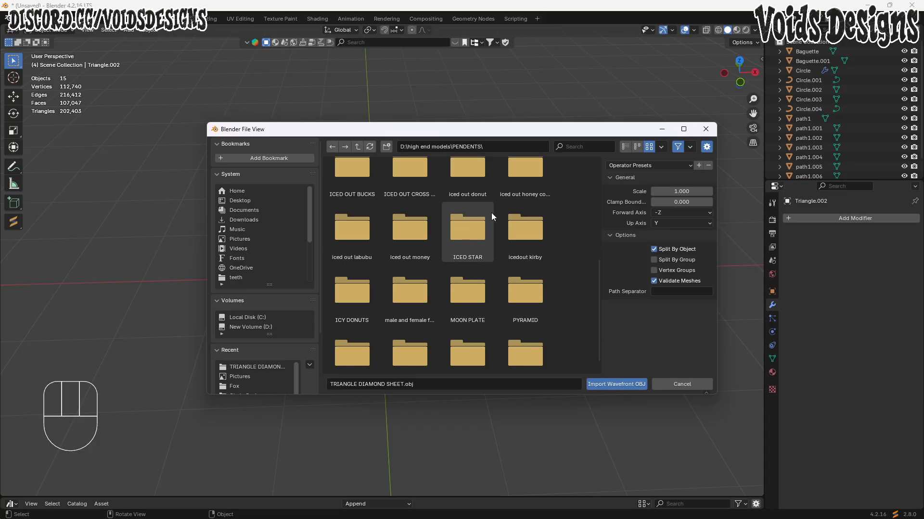
scroll(452, 203, up, 4)
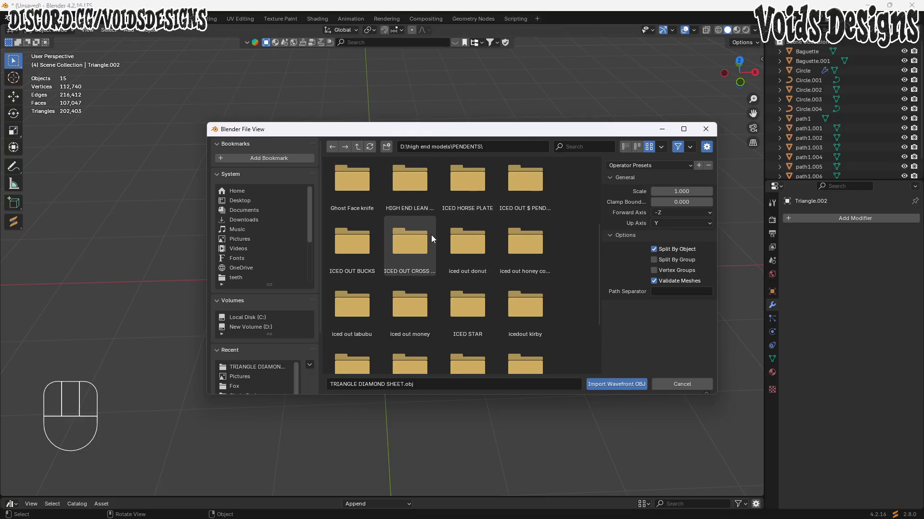
double_click(461, 204)
double_click(367, 190)
click(414, 193)
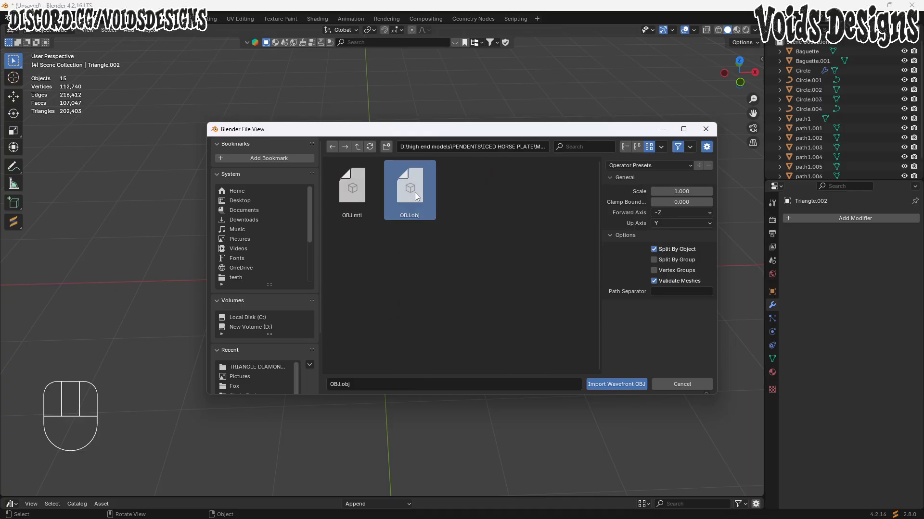
double_click(414, 193)
key(g)
key(x)
click(241, 319)
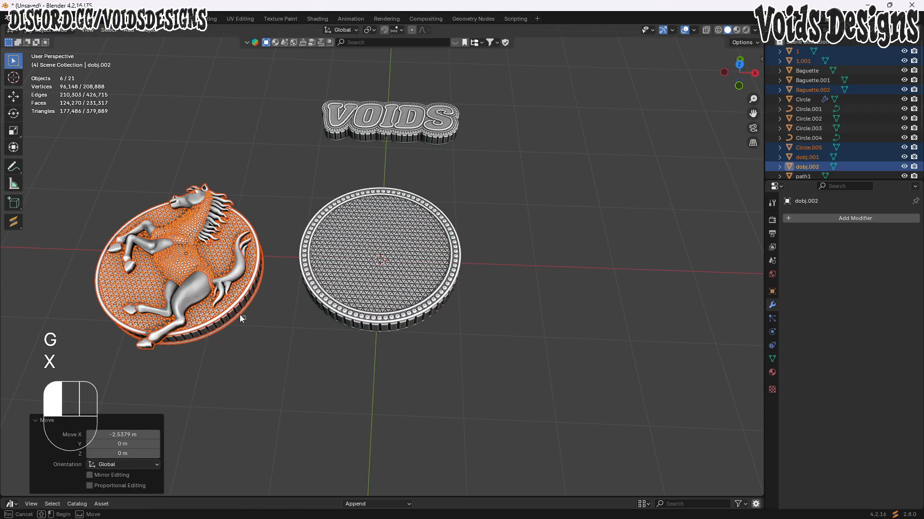
- Delete all pieces of the imported horse plate from the scene
key(x)
click(226, 312)
middle_drag(230, 305, 200, 321)
key(ctrl+z)
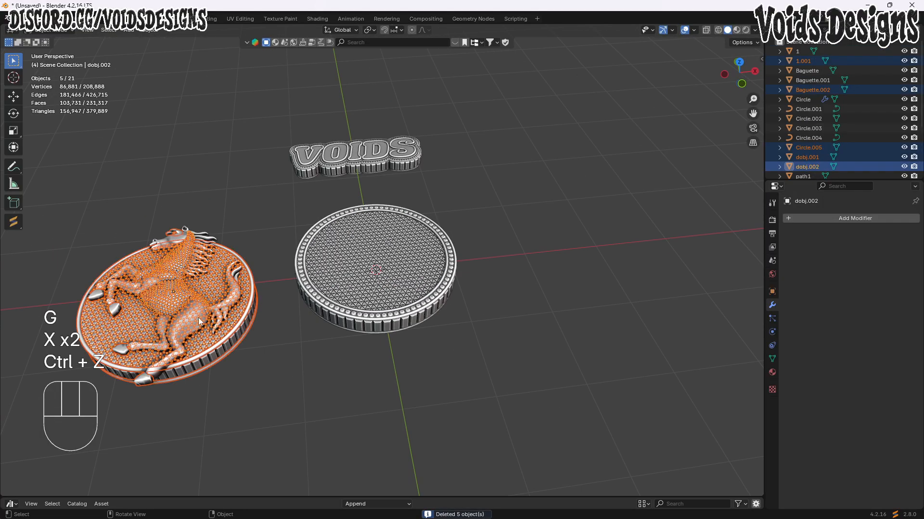
click(199, 318)
middle_drag(193, 286, 190, 293)
click(190, 293)
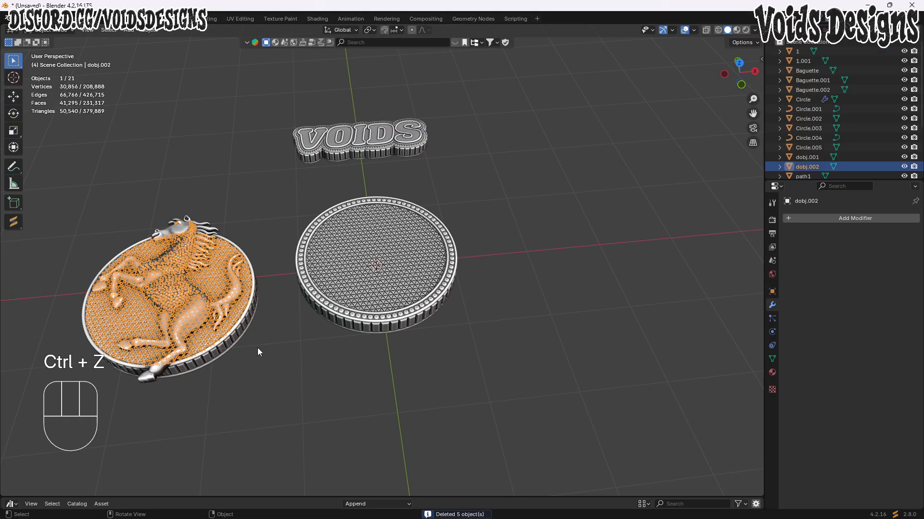
key(x)
click(193, 310)
- Import the Wavefront OBJ model of the iced out cross with bail from its MODEL folder inside PENDENTS
click(19, 18)
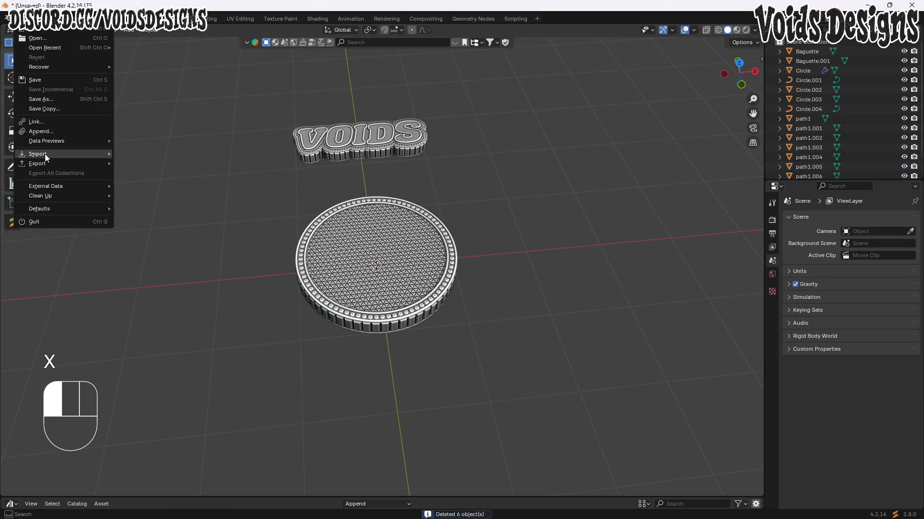
mouse_move(45, 154)
click(177, 188)
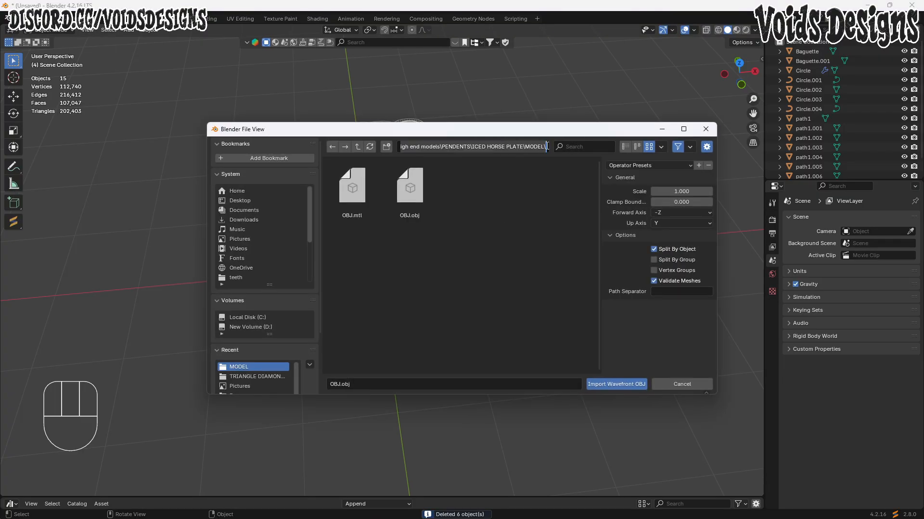
key(Return)
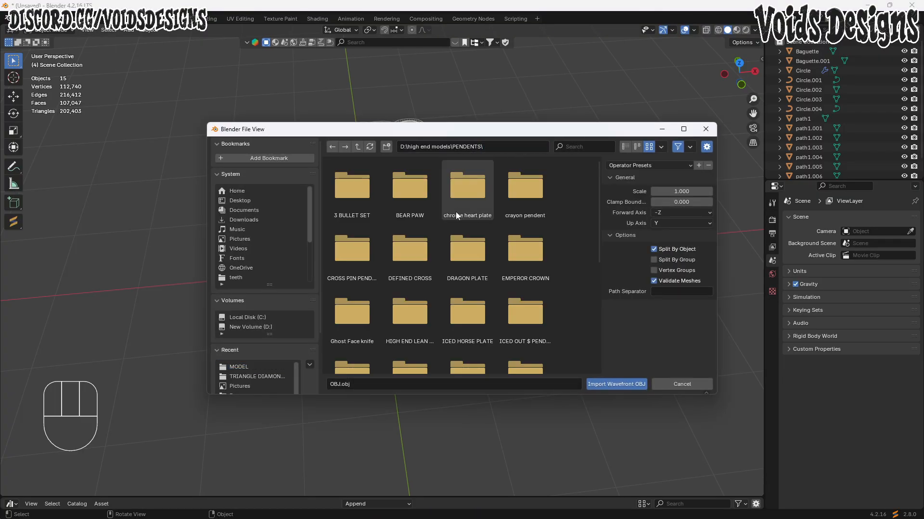
scroll(486, 212, down, 2)
scroll(512, 232, down, 1)
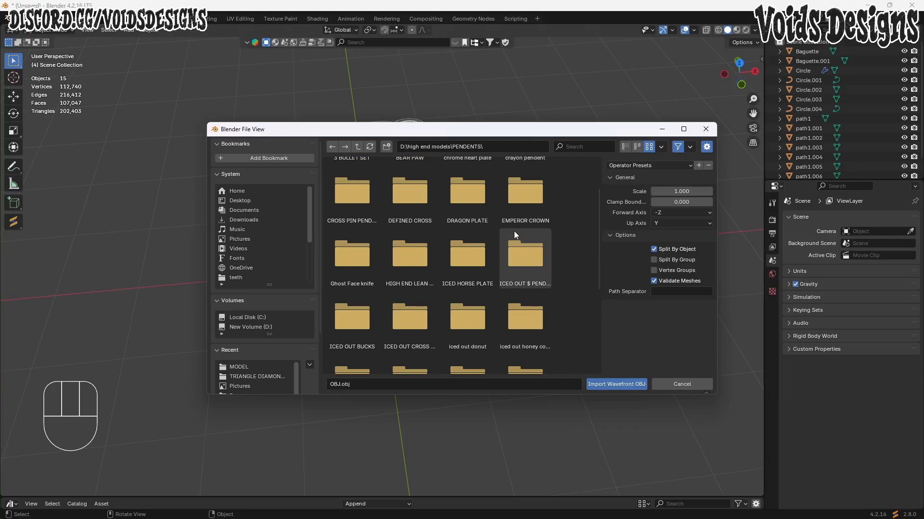
scroll(509, 247, down, 2)
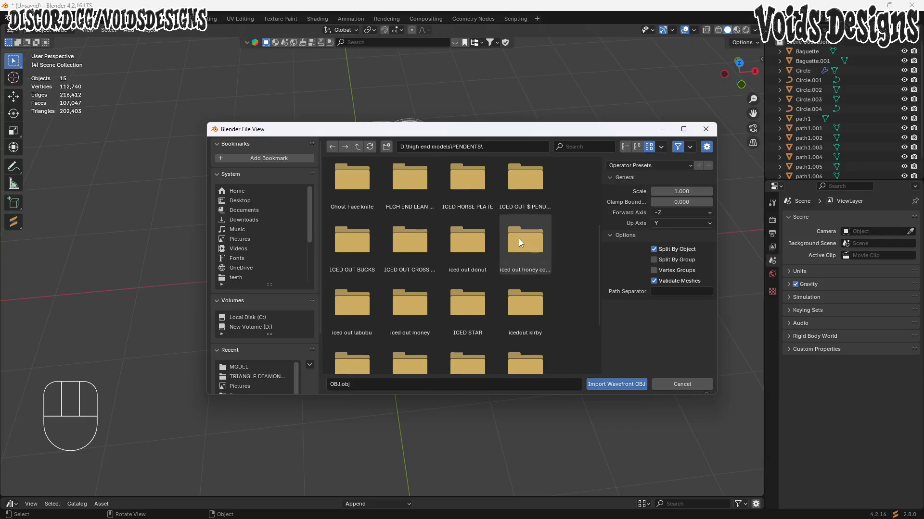
scroll(510, 243, down, 3)
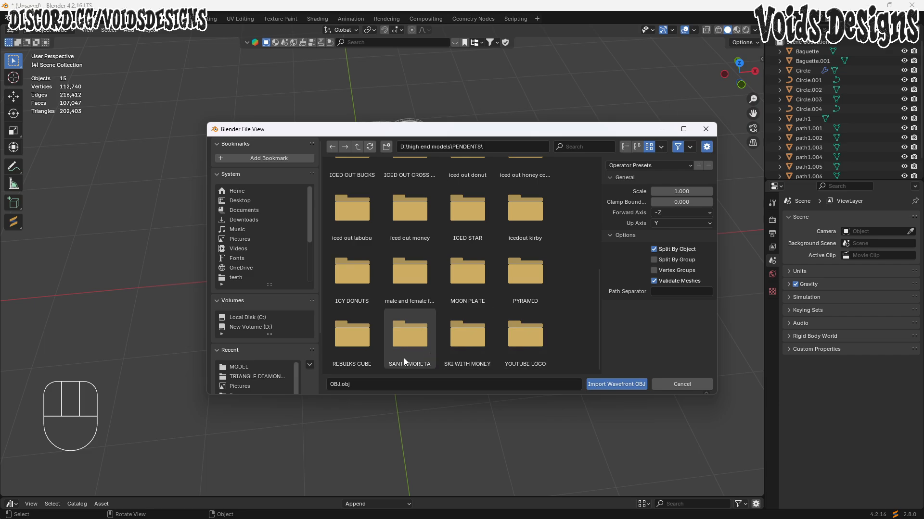
scroll(409, 317, up, 7)
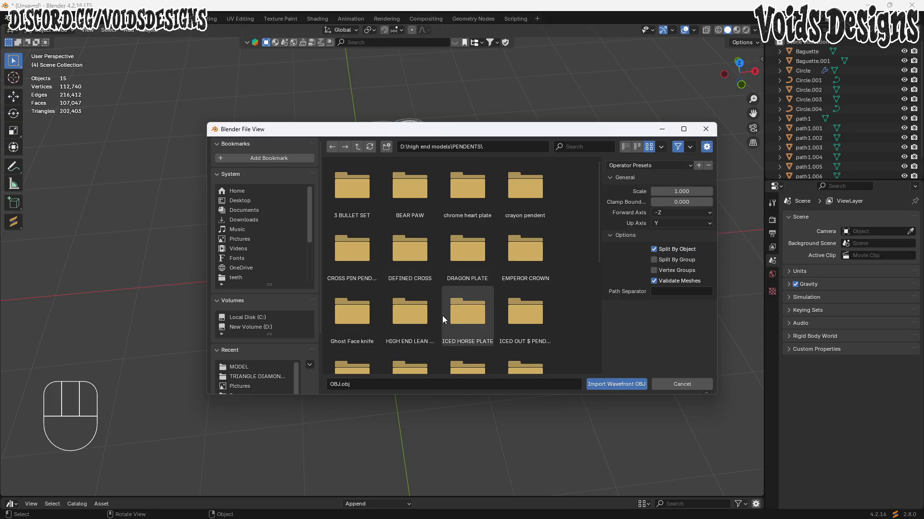
scroll(391, 319, down, 2)
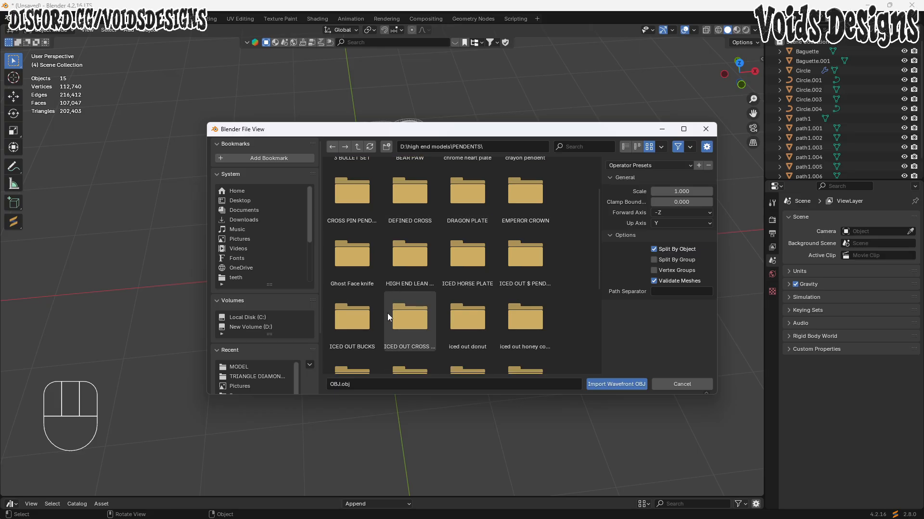
double_click(409, 317)
double_click(347, 199)
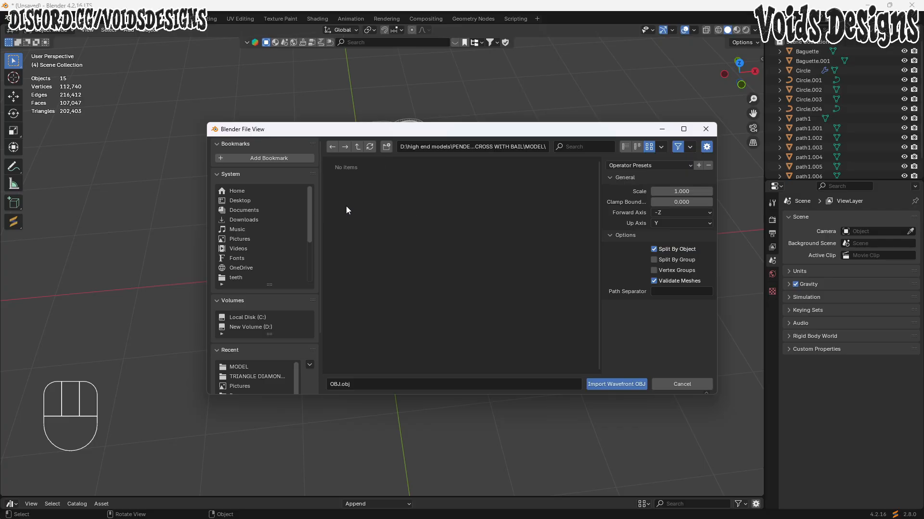
double_click(414, 192)
- Scale the imported cross pendant down to 0.065 and rotate it -90° about the X axis
scroll(469, 212, down, 13)
middle_drag(452, 212, 499, 219)
scroll(498, 219, up, 2)
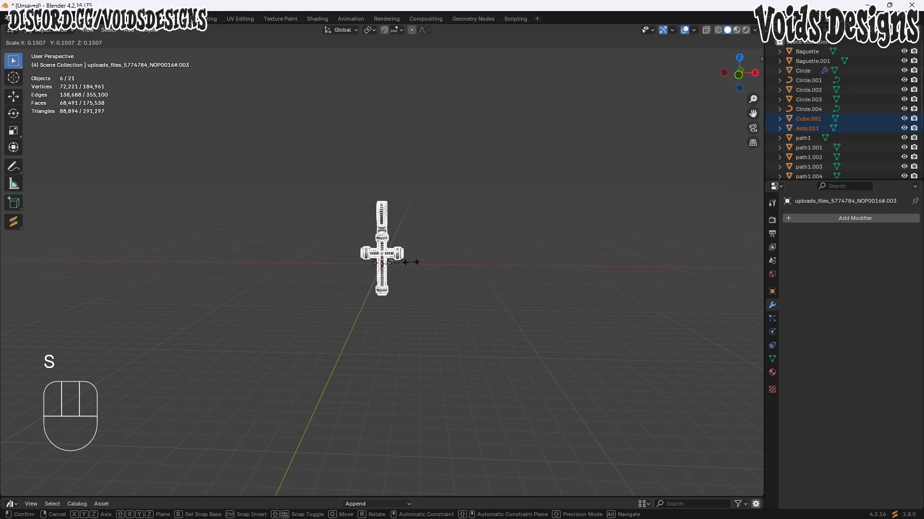
click(396, 262)
key(r)
key(x)
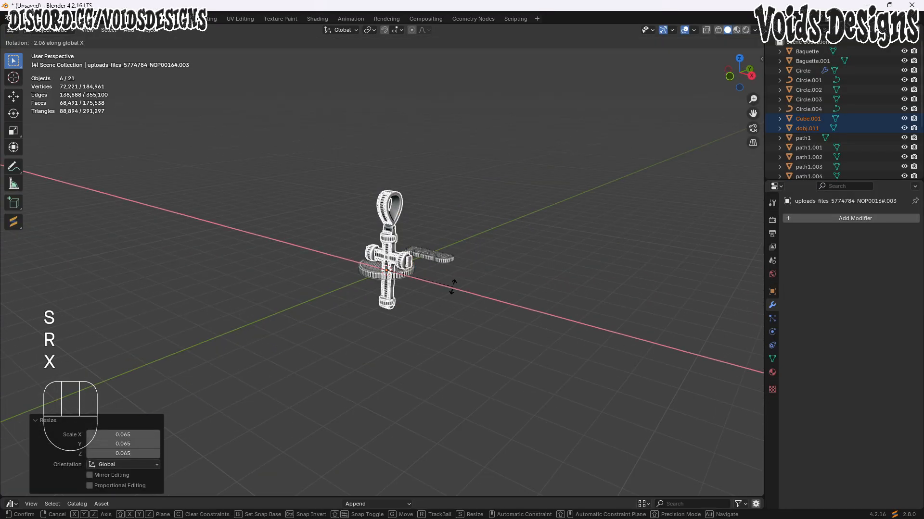
key(0)
key(Return)
- Raise the cross pendant about 0.284 m along Z so it sits above the medallion face
scroll(452, 286, up, 8)
key(g)
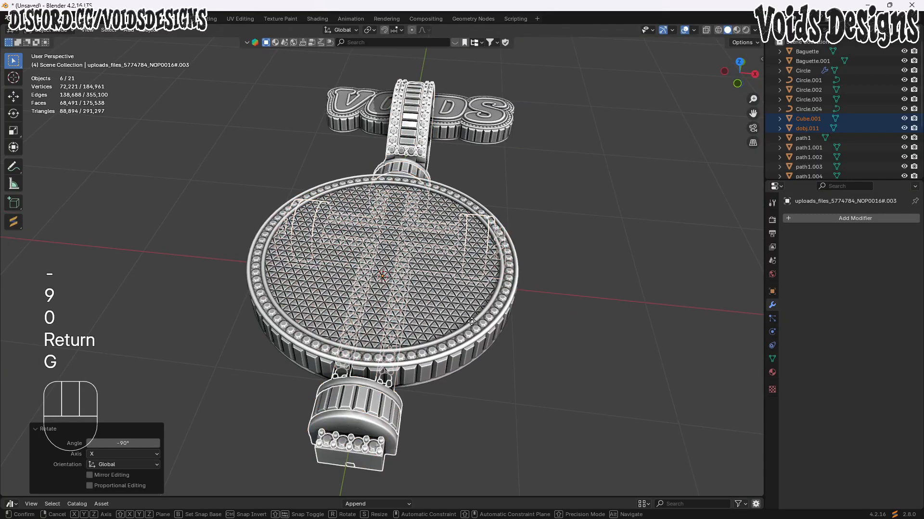
key(z)
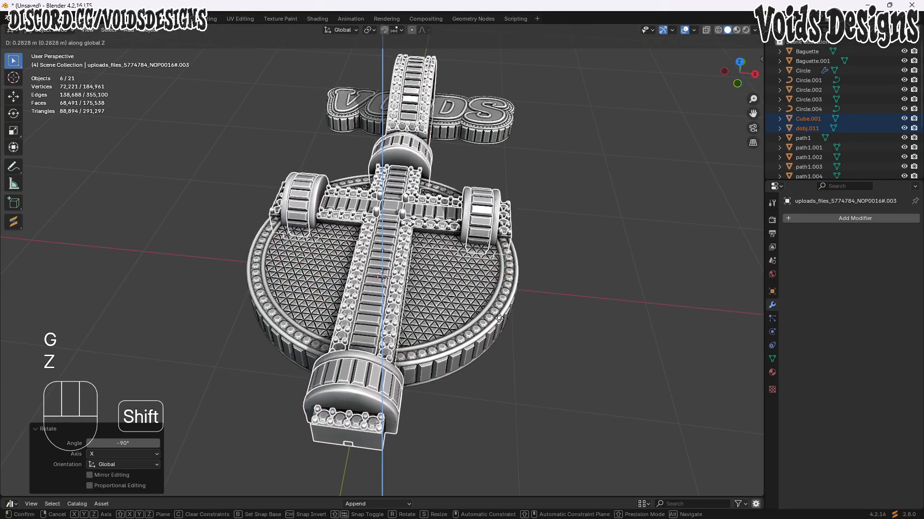
click(486, 313)
- In top view, shift the cross pendant slightly along Y, adjust its overall scale, and deselect it
middle_drag(486, 312, 513, 350)
click(739, 66)
scroll(428, 198, down, 3)
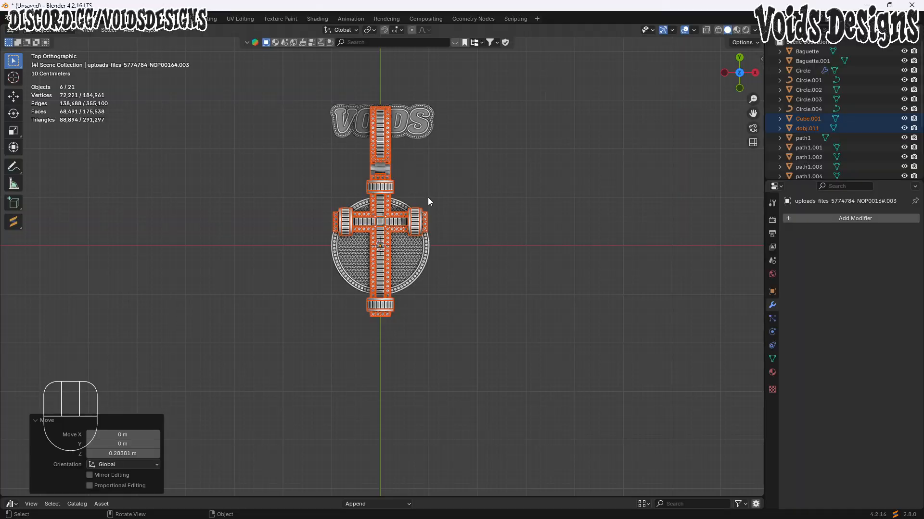
key(g)
key(y)
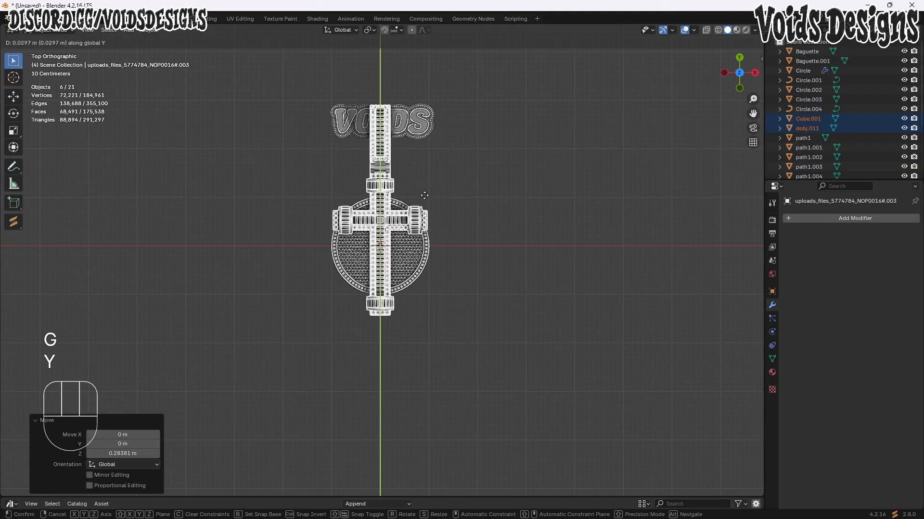
click(425, 198)
key(s)
click(442, 220)
click(518, 215)
- Select the main mesh of the cross and bail and open it in Edit Mode, close to the hinge
middle_drag(518, 216, 317, 150)
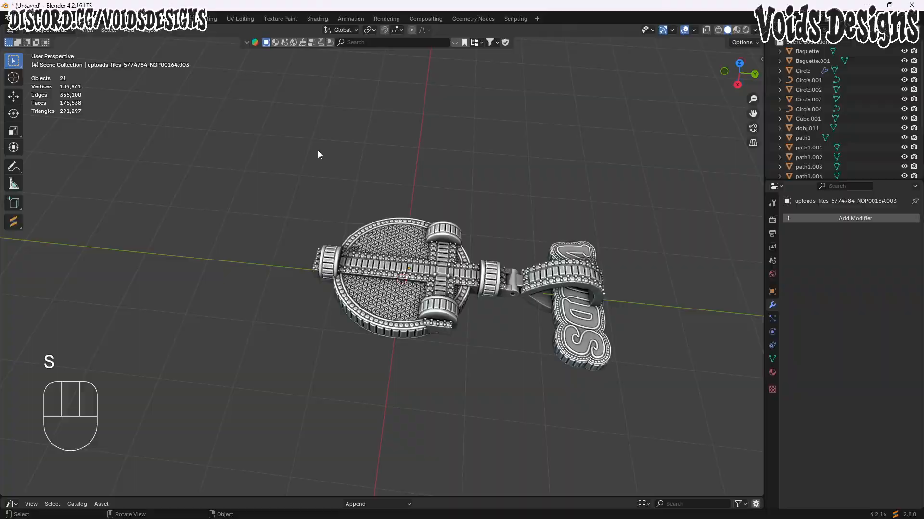
scroll(319, 153, up, 2)
click(536, 287)
scroll(543, 282, up, 2)
drag(753, 113, 457, 60)
scroll(448, 279, up, 2)
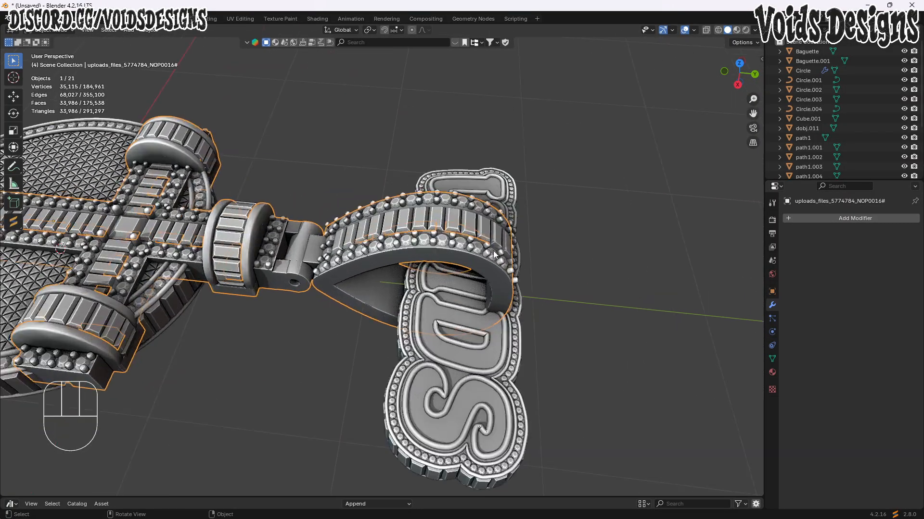
middle_drag(445, 284, 469, 289)
key(Tab)
key(Tab)
scroll(385, 289, up, 1)
middle_drag(288, 288, 274, 290)
- Try to select the hinge between the cross and the bail as linked pieces
click(267, 289)
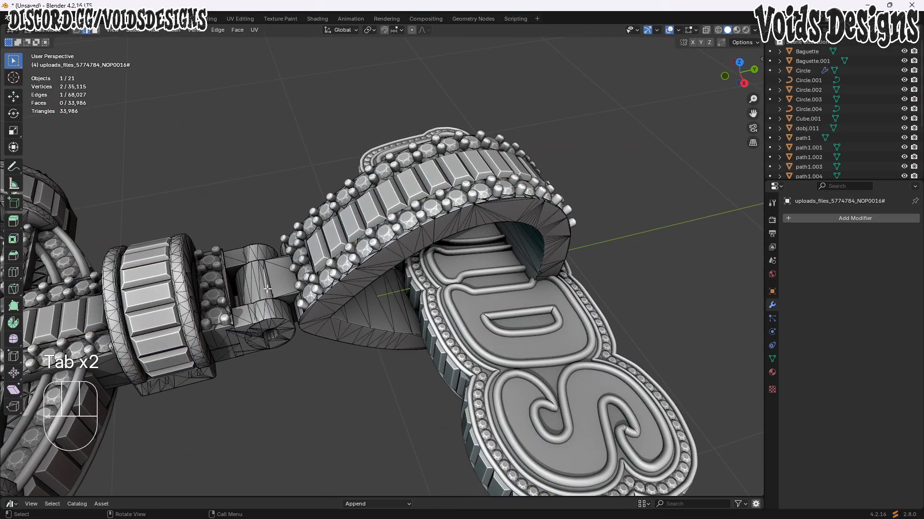
key(l)
key(l)
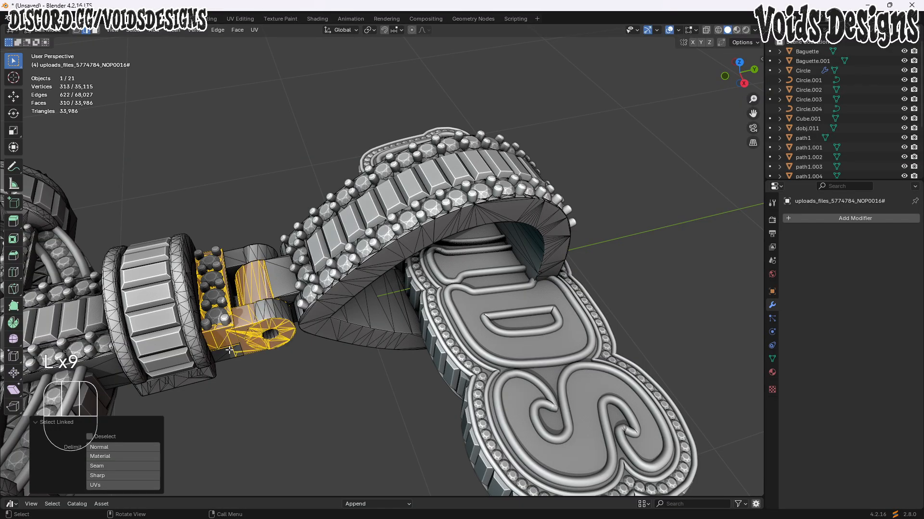
key(l)
- Select the entire cross and bail mesh and merge its duplicate vertices by distance
middle_drag(234, 257, 527, 296)
key(a)
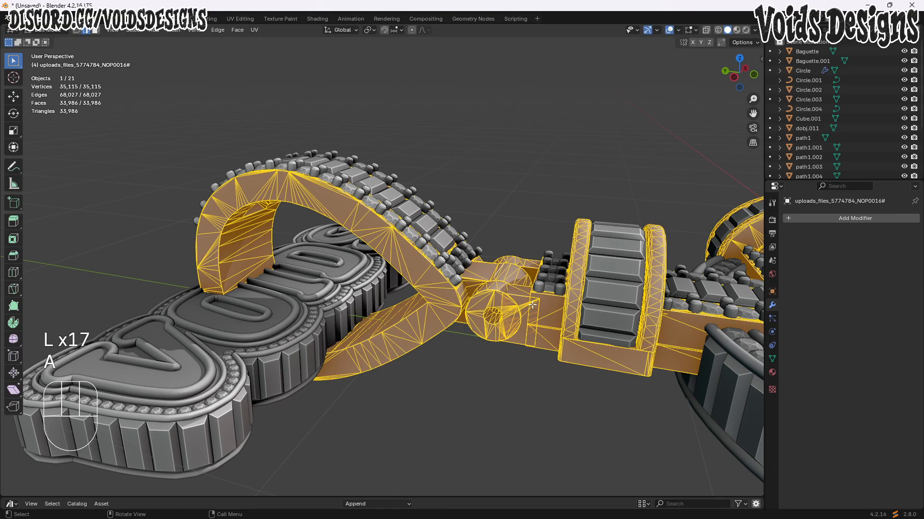
click(528, 339)
- Select the linked pieces of the hinge bracket on the cross side and delete their vertices
middle_drag(522, 327, 518, 348)
click(502, 326)
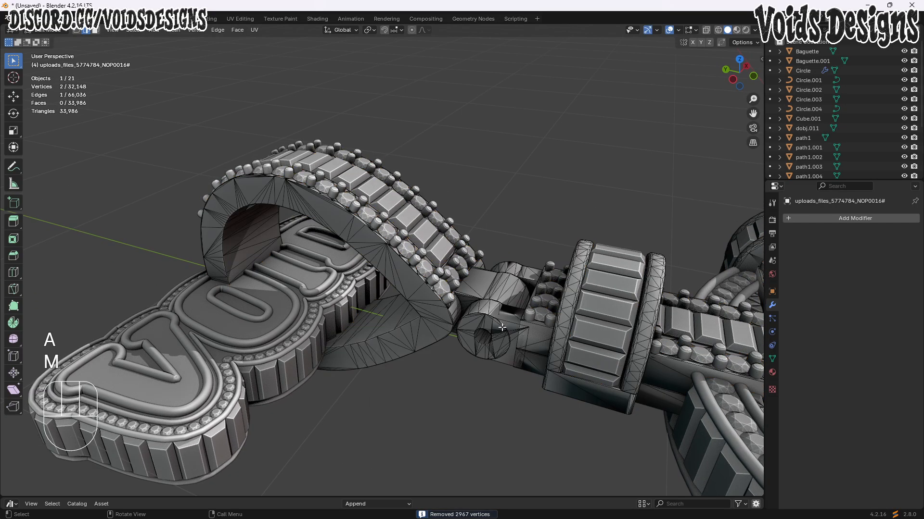
scroll(492, 331, down, 1)
key(l)
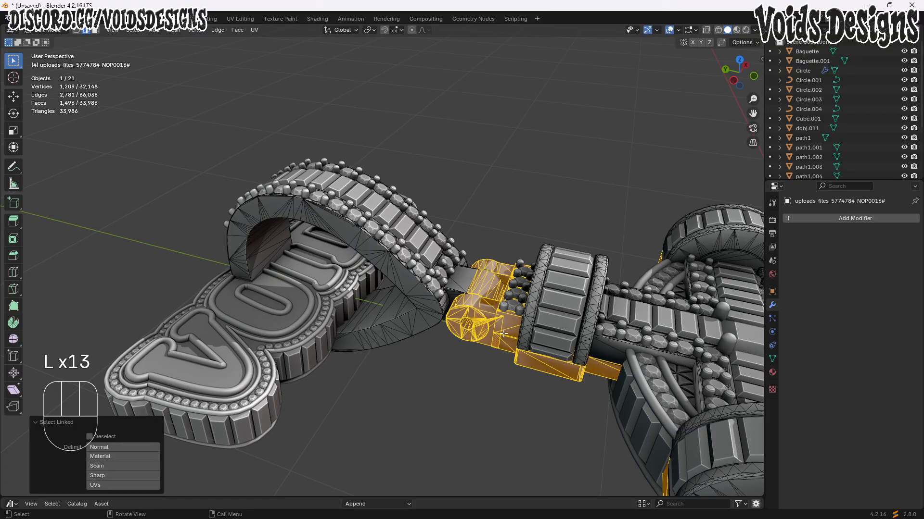
key(ctrl+z)
key(ctrl+z)
key(x)
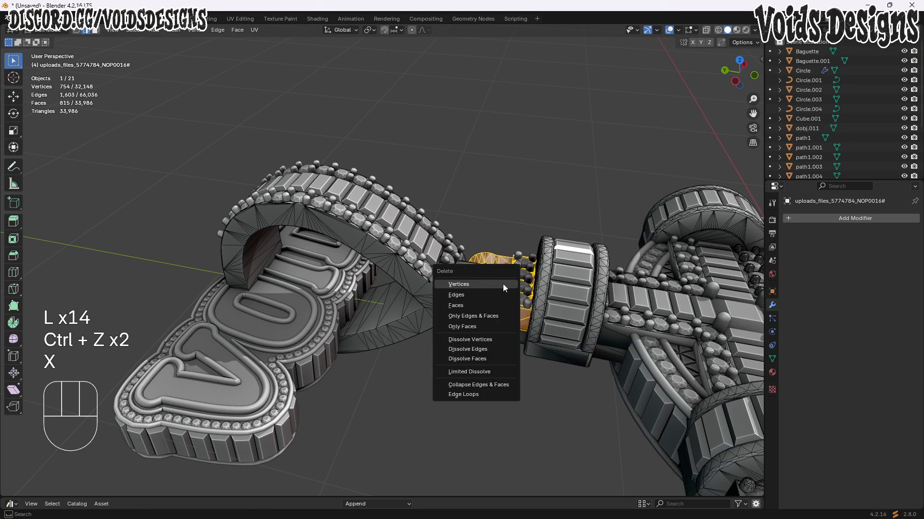
click(503, 286)
- Select the linked pieces of the remaining hinge bracket on the bail side and enable X-ray display
middle_drag(503, 286, 480, 274)
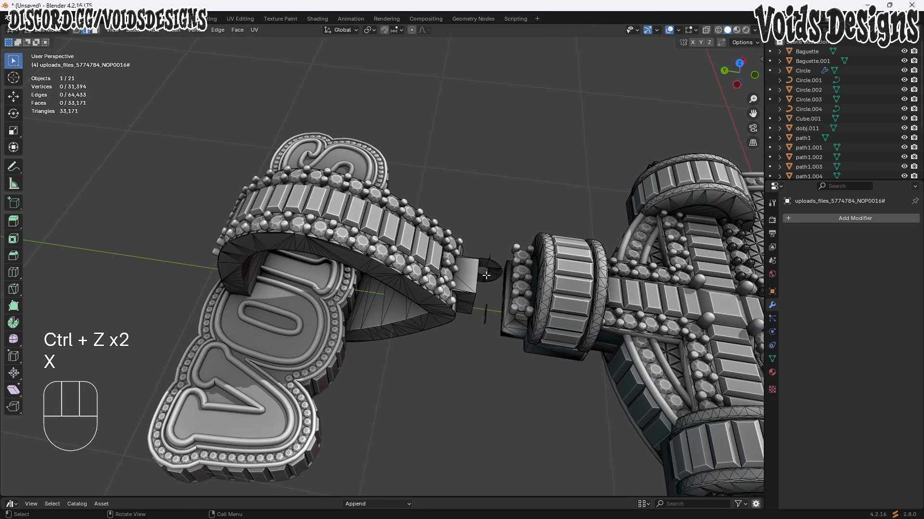
key(semicolon)
key(l)
key(l)
click(660, 64)
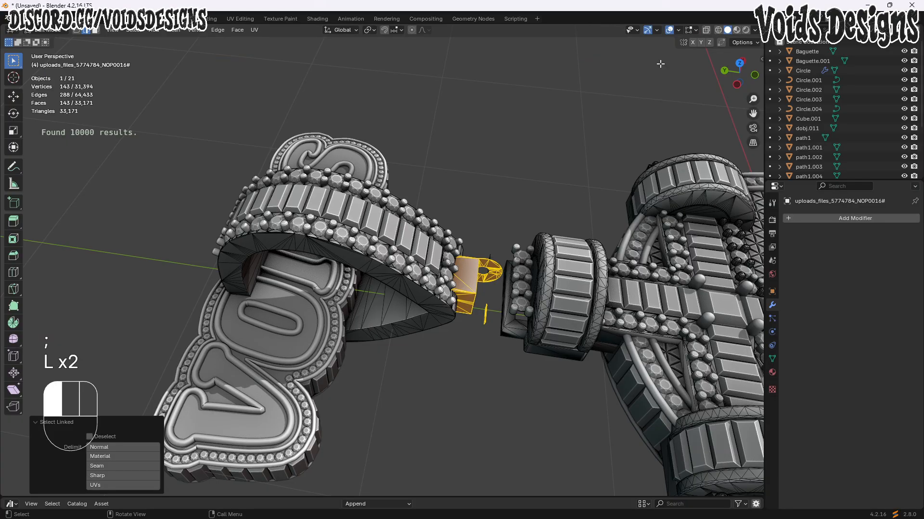
click(705, 30)
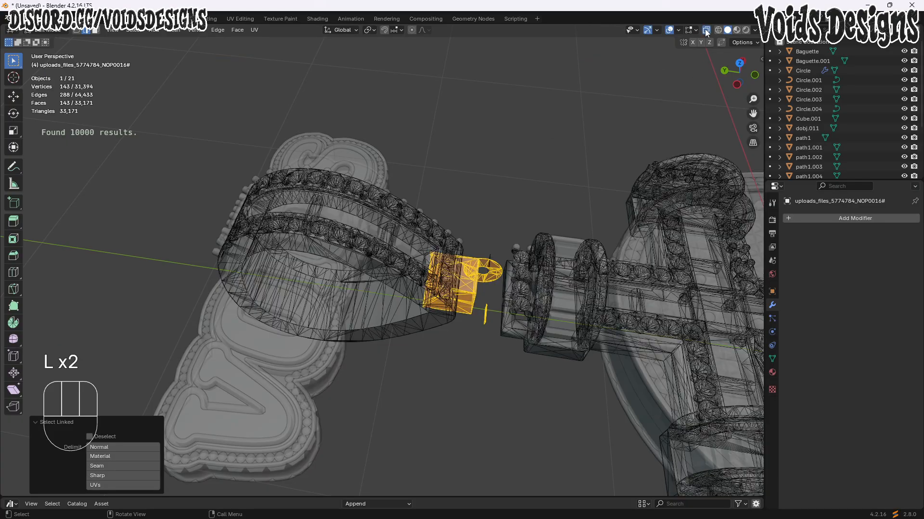
- Add the whole bail body to the selection in face mode with Circle Select, delete it and return to Object Mode
middle_drag(466, 198, 398, 248)
key(c)
right_click(398, 248)
key(3)
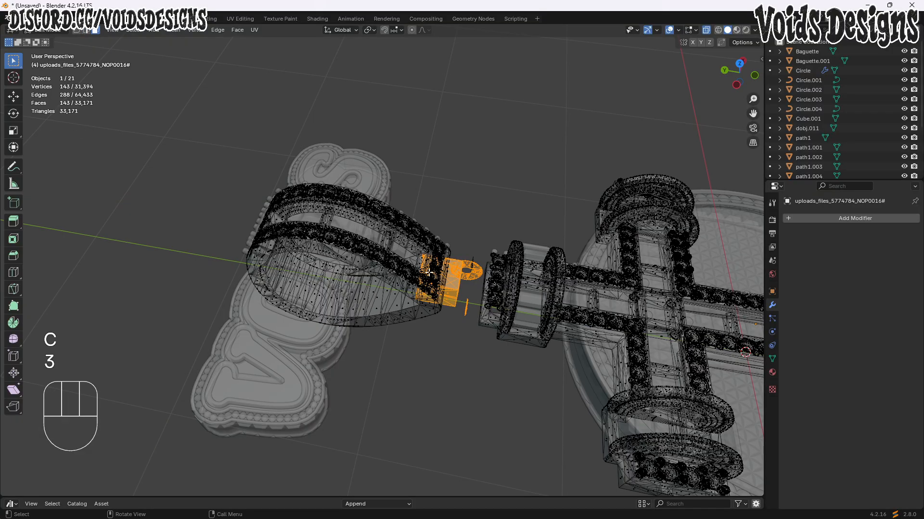
drag(427, 260, 317, 236)
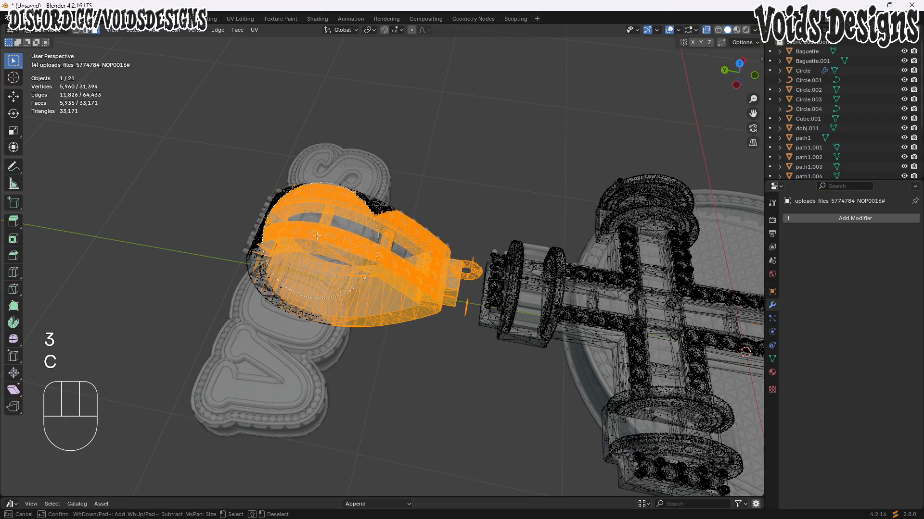
key(g)
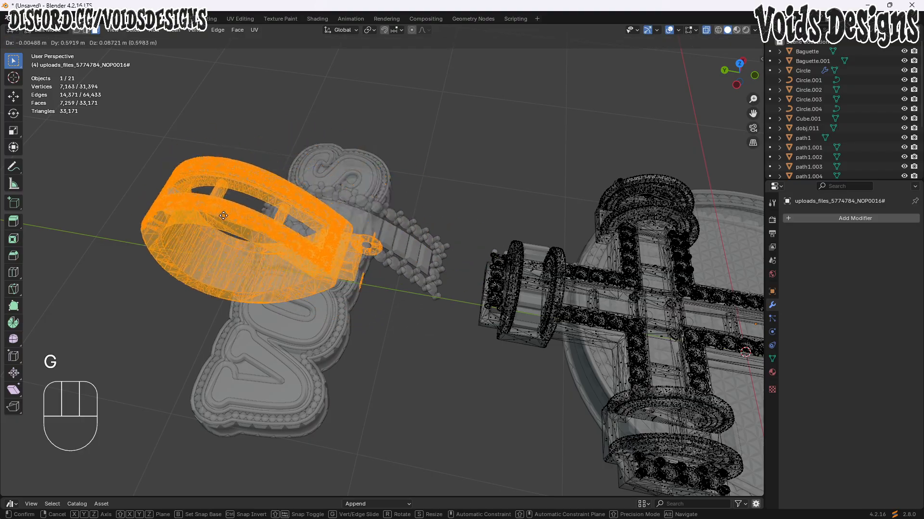
key(Escape)
key(x)
key(Tab)
- Try to select the bail's leftover baguettes, gems and prongs together as objects
click(377, 230)
middle_drag(378, 234, 387, 236)
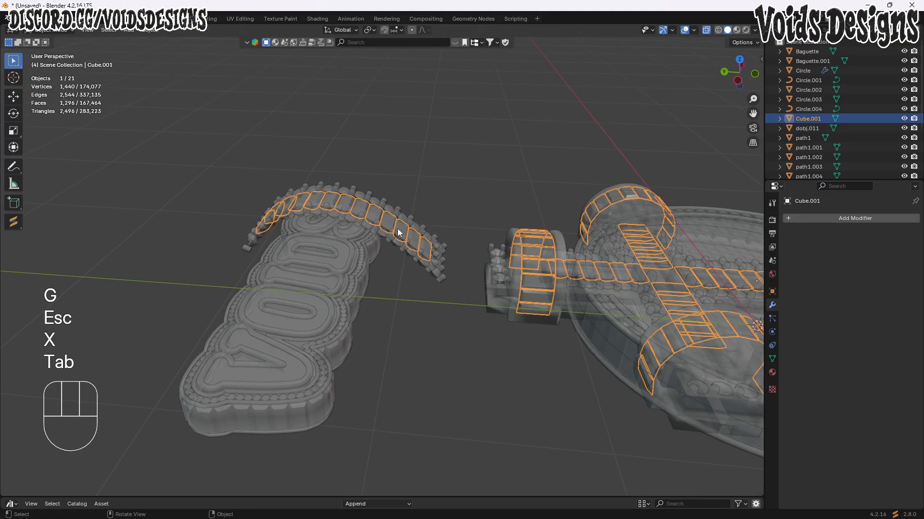
shift+click(390, 237)
click(706, 29)
middle_drag(438, 262, 385, 283)
scroll(385, 283, up, 6)
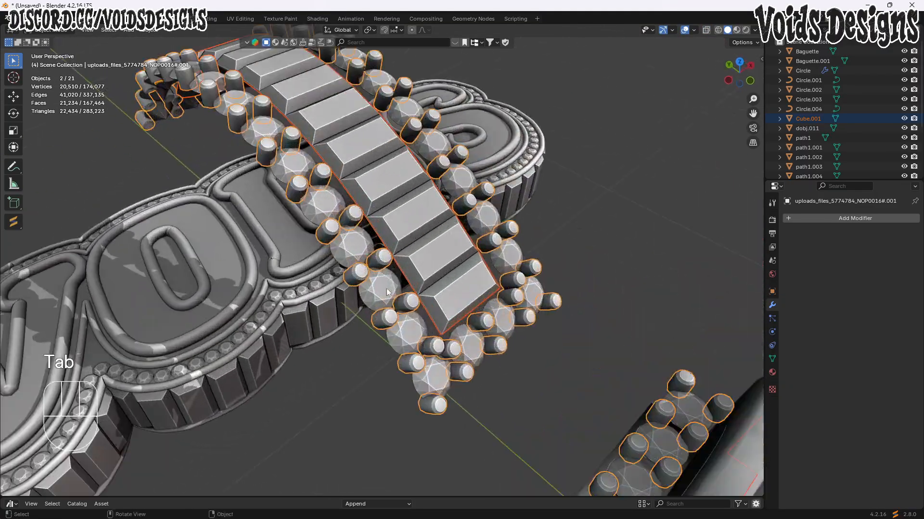
shift+drag(308, 207, 359, 241)
scroll(380, 269, down, 6)
key(g)
key(Escape)
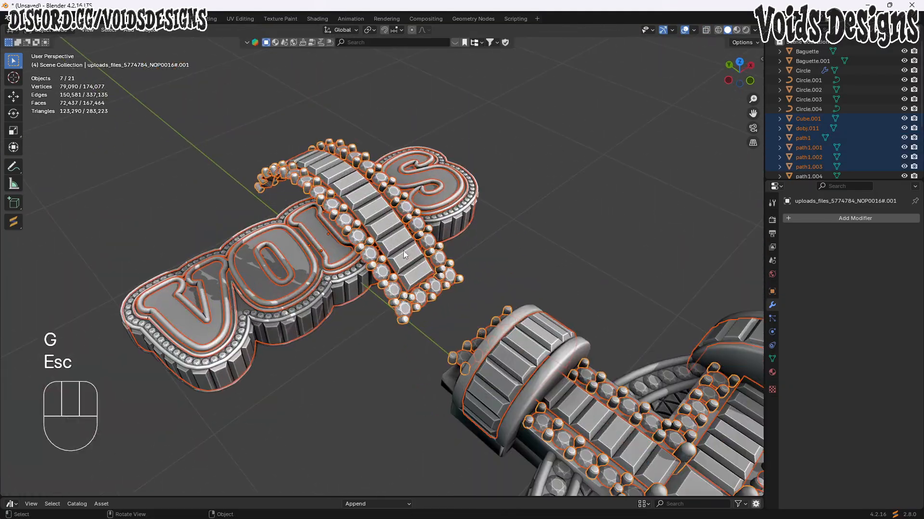
- Select the three objects holding the baguettes, gems and prongs shared by the bail and the cross
click(353, 232)
shift+click(360, 223)
shift+click(378, 224)
middle_drag(378, 225, 483, 219)
key(g)
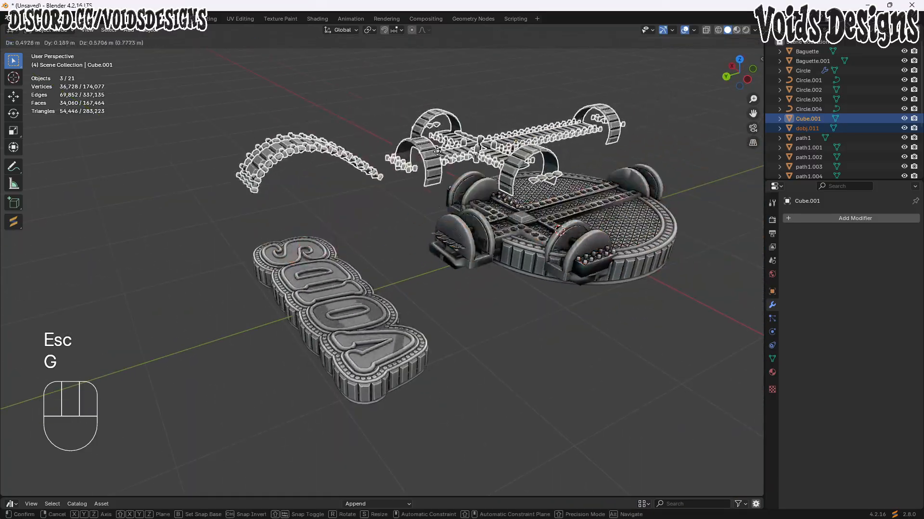
key(Escape)
middle_drag(437, 150, 422, 171)
- Delete the bail's share of the baguettes, gems and prongs in Edit Mode, using X-ray and a box selection
key(Tab)
click(705, 30)
drag(159, 162, 437, 311)
key(x)
click(435, 313)
key(Tab)
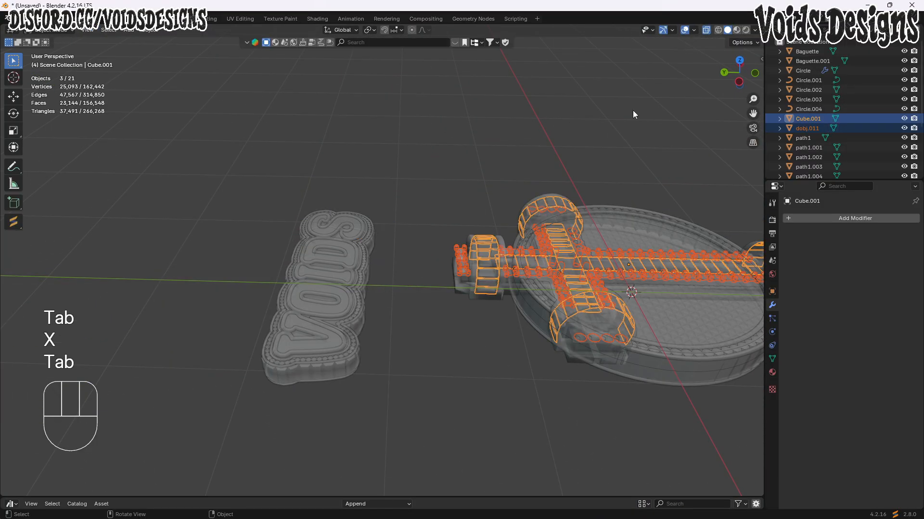
- Turn off X-ray, deselect everything and view the cross and medallion from the top
click(705, 32)
middle_drag(685, 55, 615, 130)
click(663, 189)
middle_drag(663, 190, 636, 161)
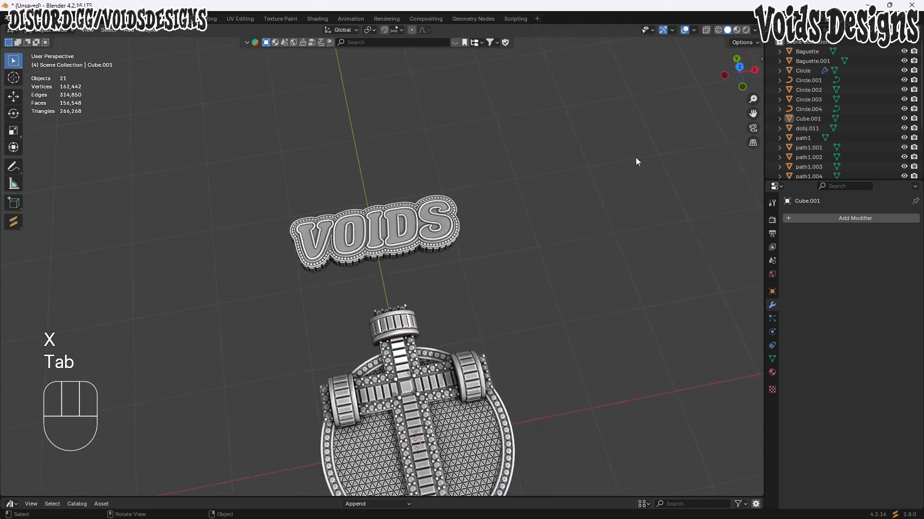
click(747, 68)
- Try to enlarge the cross parts by 1.072 and shift them along Y
drag(452, 184, 453, 185)
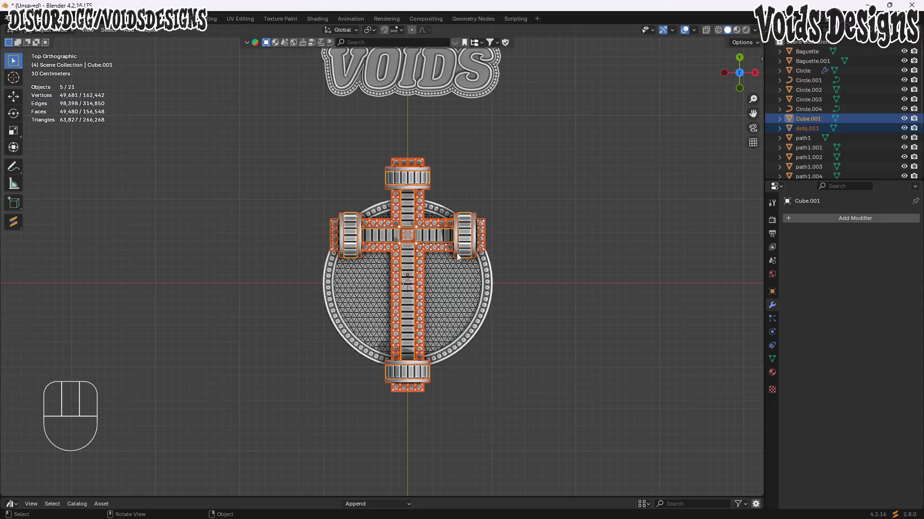
right_click(456, 253)
mouse_move(469, 262)
click(521, 270)
key(s)
click(522, 279)
key(g)
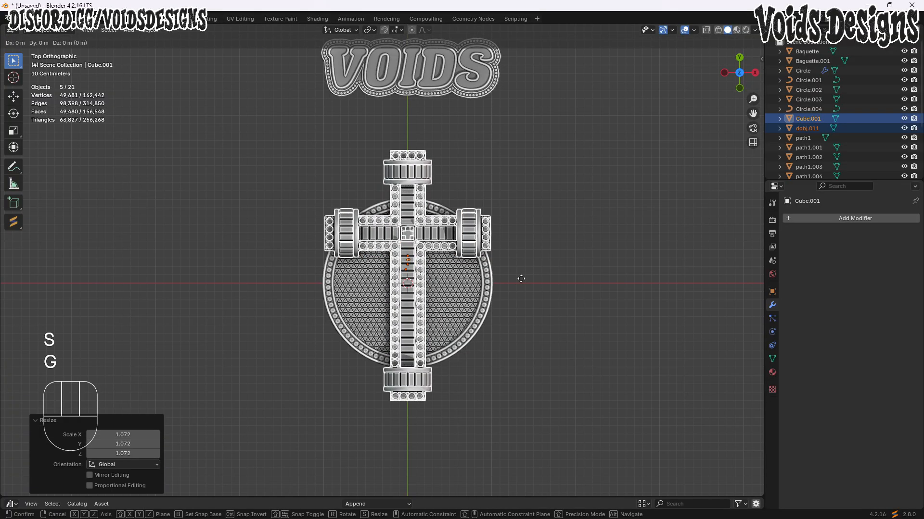
key(y)
key(F1)
key(Escape)
key(ctrl+z)
key(ctrl+z)
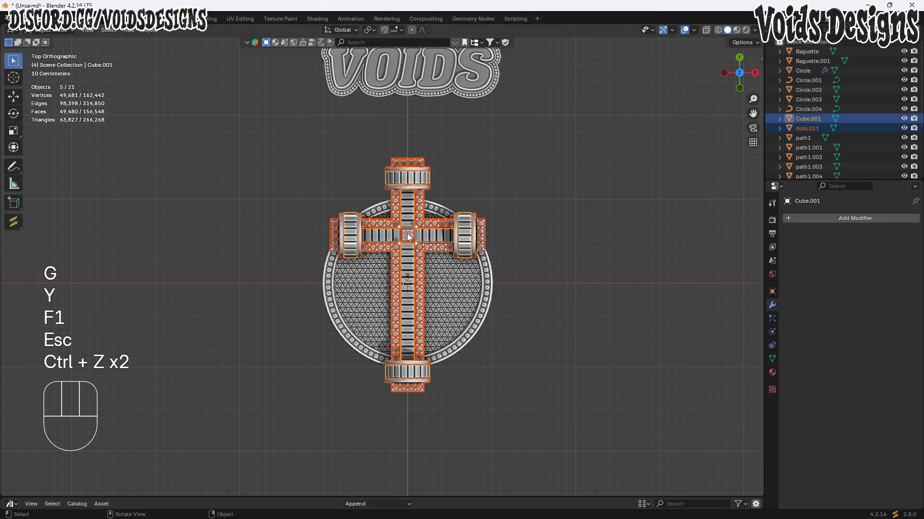
- Select all the cross parts including the centre square, leaving the medallion parts out of the selection
shift+click(406, 234)
drag(542, 391, 264, 152)
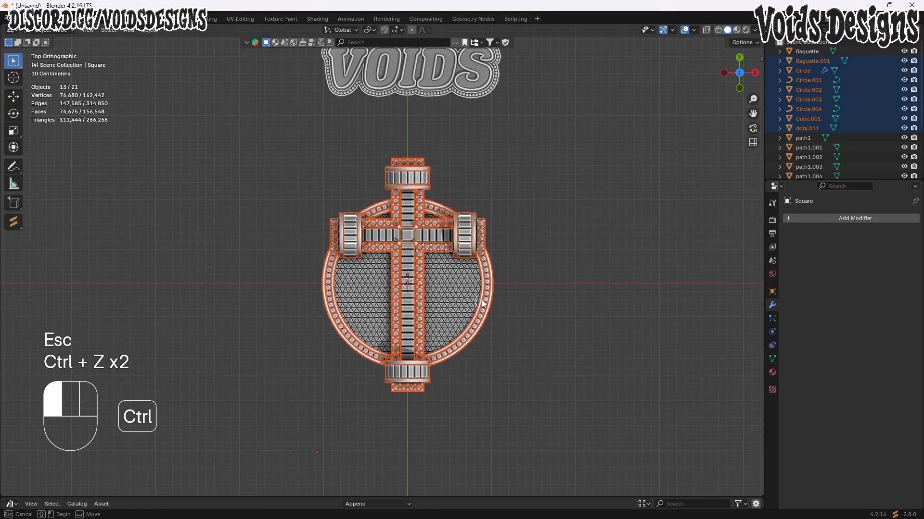
ctrl+drag(482, 303, 510, 317)
key(g)
key(Escape)
scroll(509, 330, up, 2)
- Move the cross about -0.23 m along Y and rescale it twice, finishing with a factor of about 0.923
key(g)
key(y)
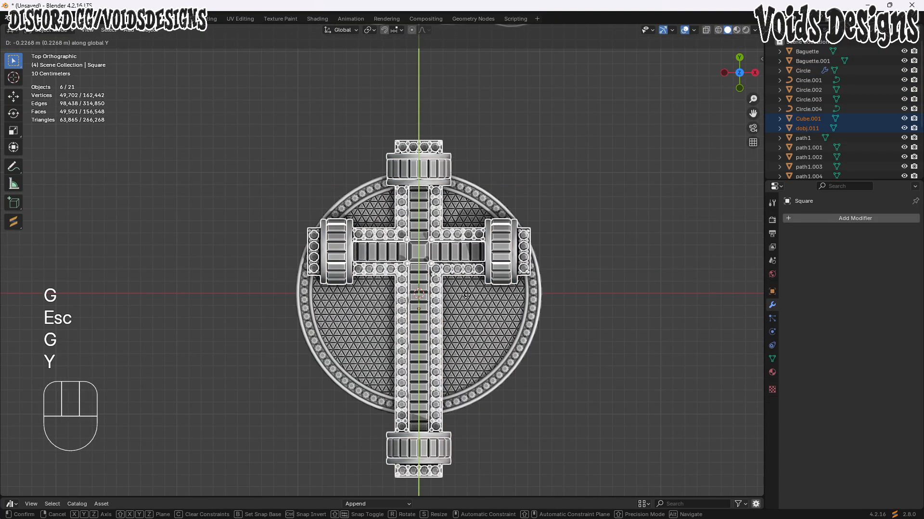
click(466, 294)
key(s)
click(539, 304)
key(s)
click(546, 307)
- Shift the cross upward along Y over the medallion and raise it about 0.04 m along Z
key(g)
key(y)
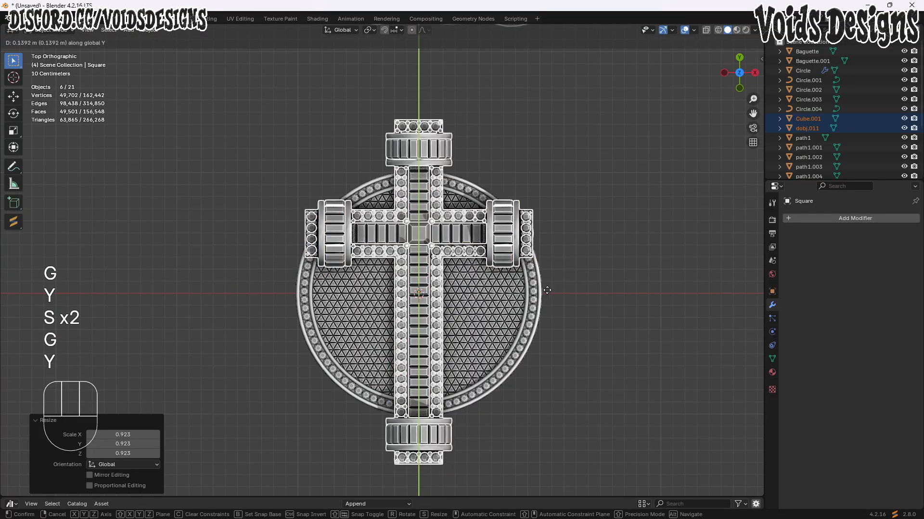
click(547, 284)
click(553, 298)
scroll(560, 316, down, 3)
middle_drag(560, 316, 570, 241)
key(ctrl+z)
key(g)
key(z)
shift+click(567, 175)
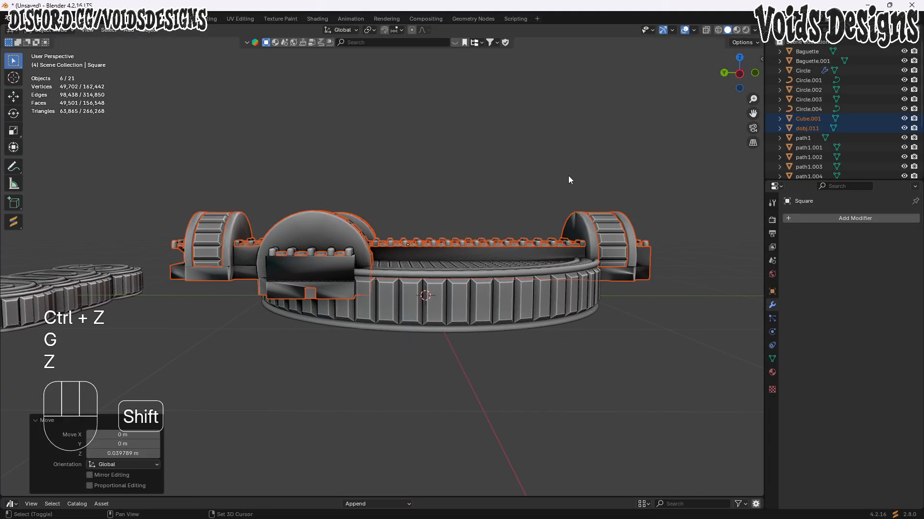
click(577, 172)
middle_drag(646, 151, 343, 267)
- Apply Shade Auto Smooth to the main mesh of the cross
click(362, 254)
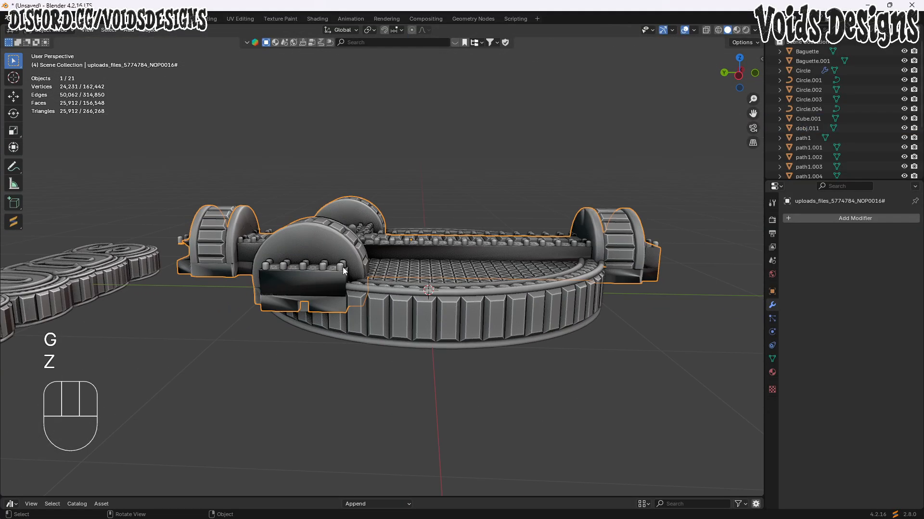
right_click(337, 279)
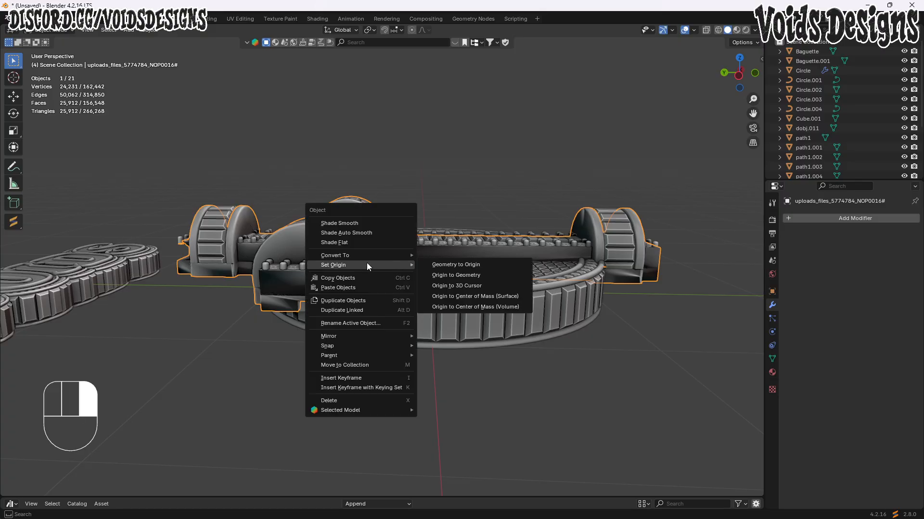
click(354, 235)
mouse_move(354, 235)
middle_down()
mouse_move(571, 218)
mouse_move(489, 285)
mouse_move(515, 272)
mouse_move(510, 299)
mouse_move(545, 301)
middle_up()
- Select the medallion and cross together in top view and move them beside the right end of the VOIDS lettering
click(741, 81)
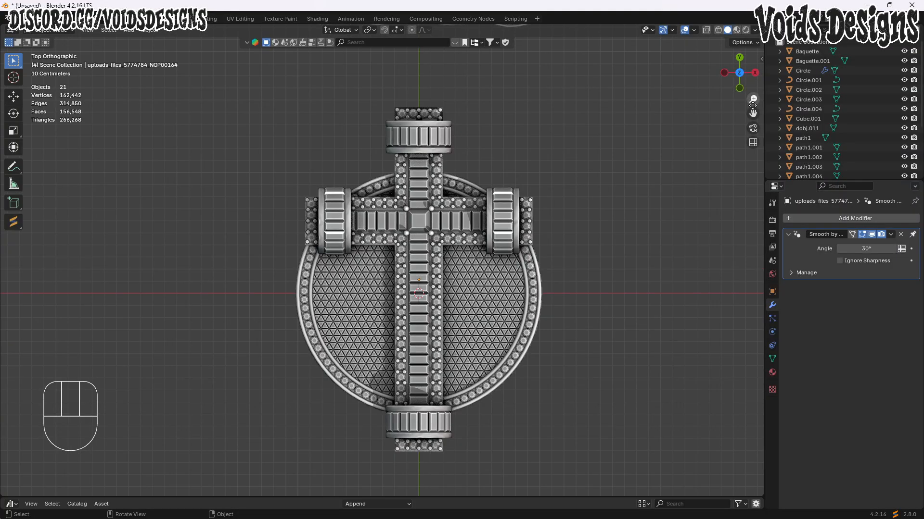
scroll(481, 336, down, 5)
drag(521, 387, 340, 241)
key(g)
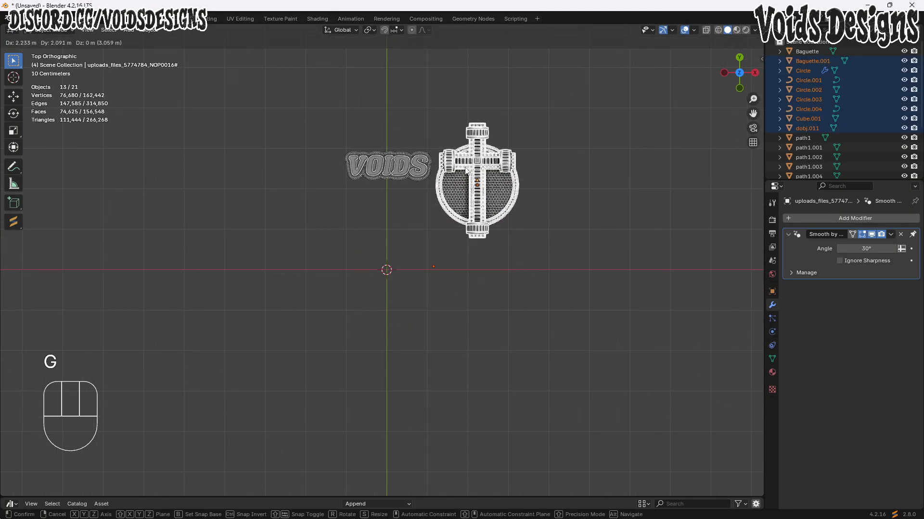
click(433, 122)
scroll(433, 121, up, 3)
middle_drag(433, 122, 513, 261)
click(513, 262)
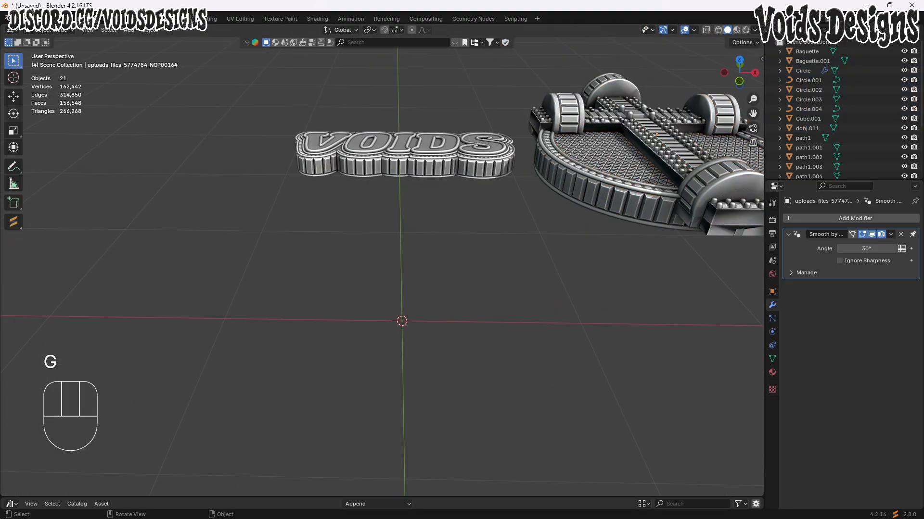
- Start a Wavefront OBJ import and look through the backup folder on drive D
click(22, 19)
mouse_move(58, 154)
click(202, 190)
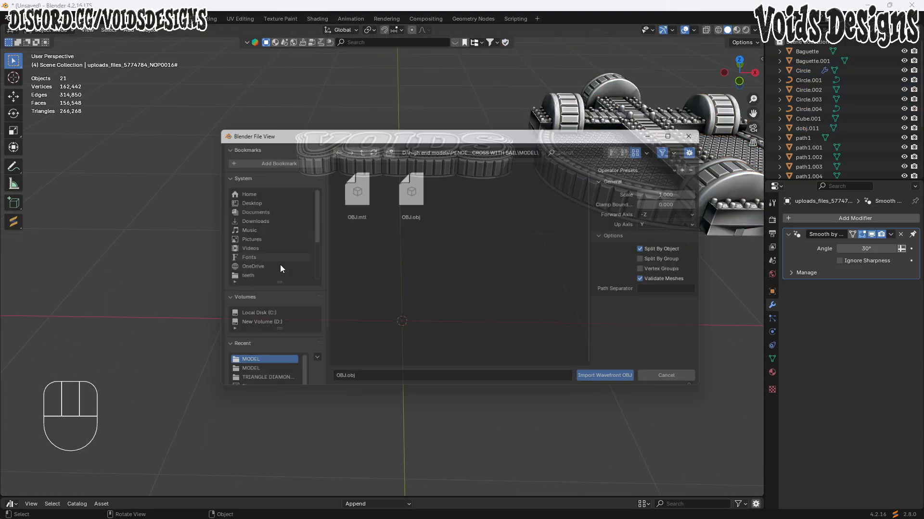
click(281, 327)
double_click(375, 271)
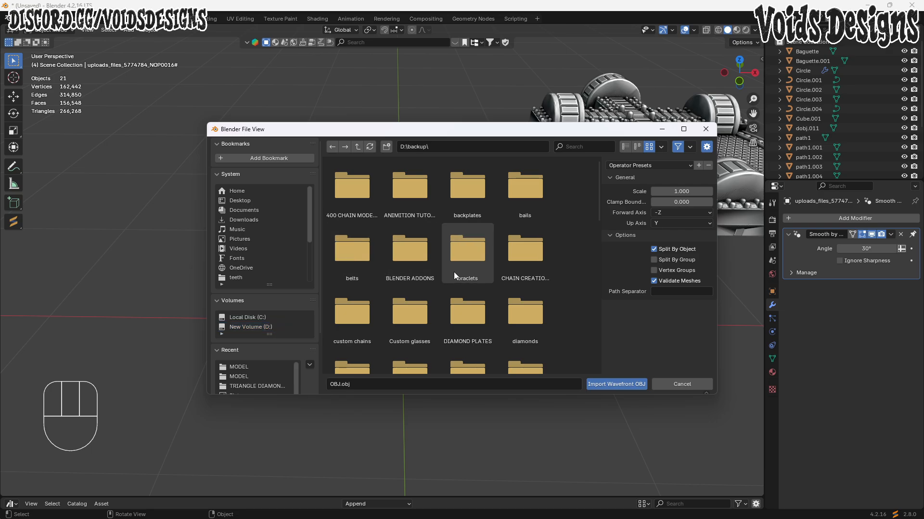
scroll(454, 272, down, 1)
- Navigate the import browser to the folder D:\doc\jewelry\PED\MALE
click(308, 327)
scroll(467, 289, down, 3)
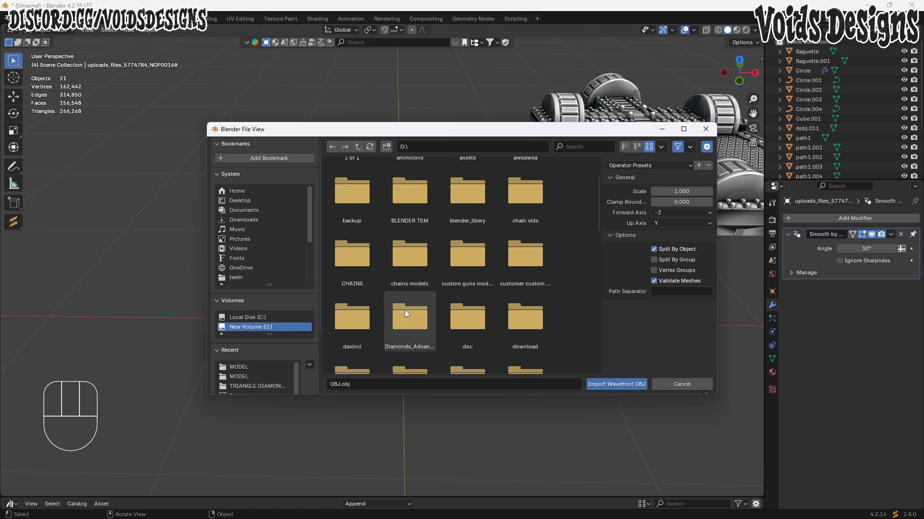
double_click(487, 330)
double_click(510, 204)
scroll(458, 253, down, 5)
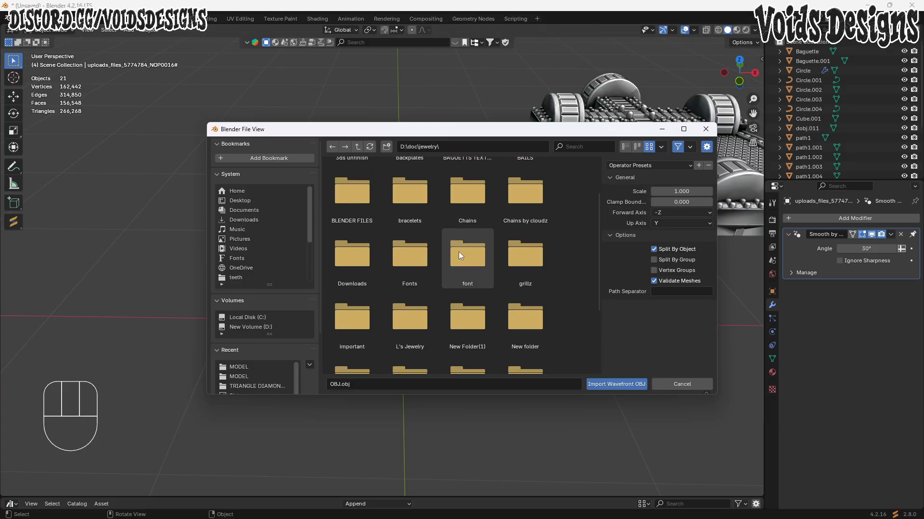
double_click(466, 275)
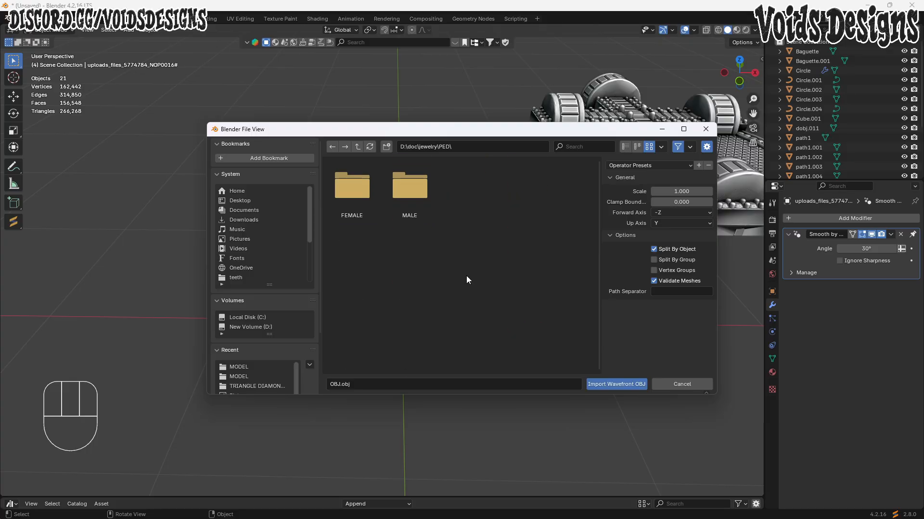
double_click(402, 194)
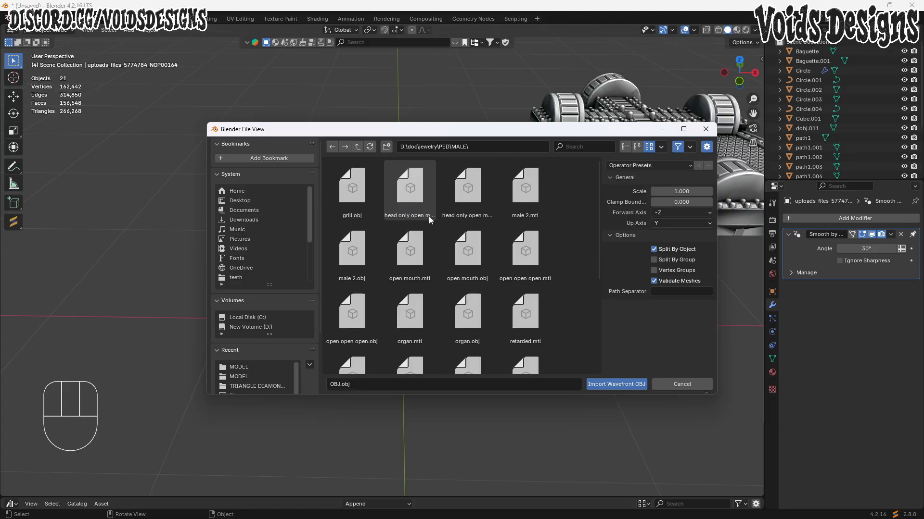
- Try importing head only open mouth.obj and delete the imported head
double_click(455, 213)
middle_drag(453, 263, 454, 235)
key(x)
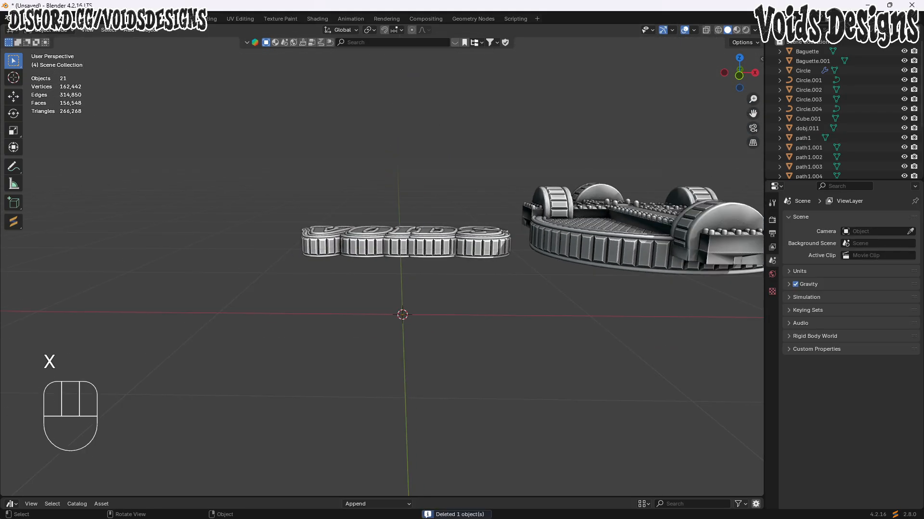
- Import the male body model open mouth.obj as a Wavefront OBJ
click(20, 18)
mouse_move(63, 156)
click(177, 193)
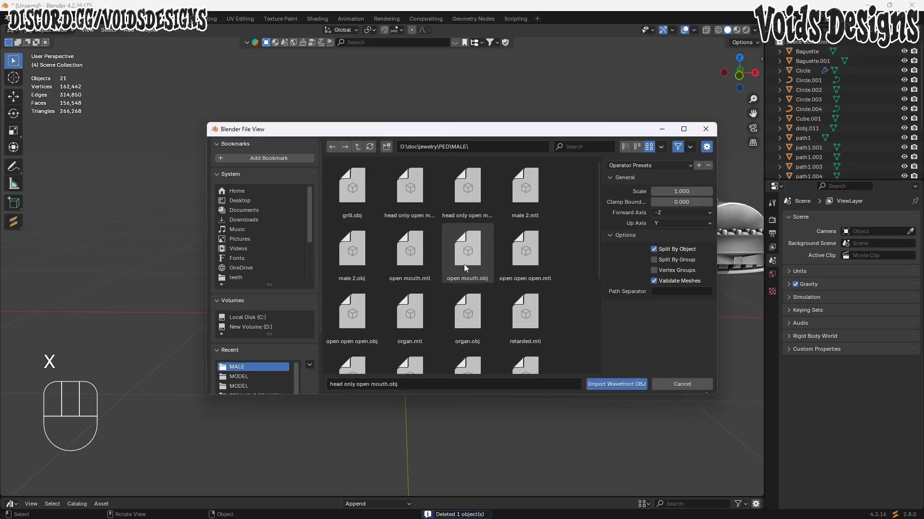
double_click(464, 264)
scroll(526, 259, up, 2)
- Set the viewport display roughness of the body's material to 0.514 and deselect the body
click(772, 372)
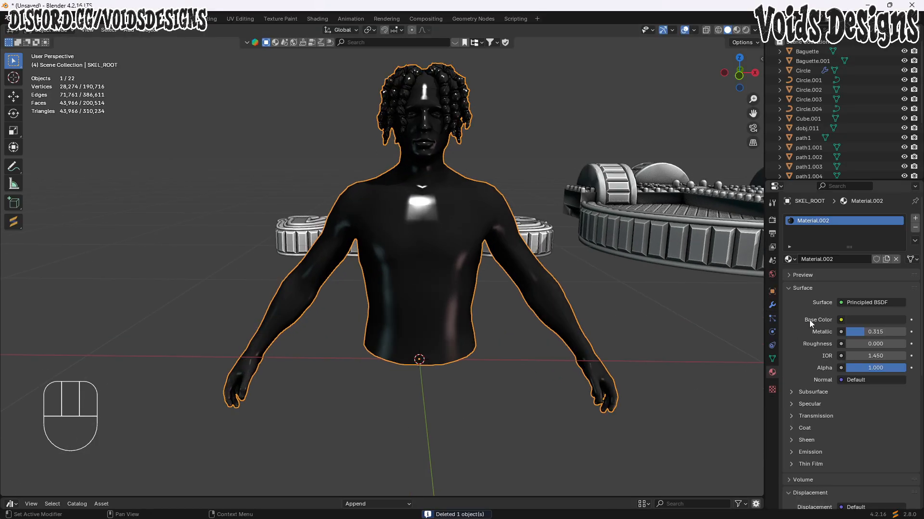
click(813, 287)
scroll(812, 350, down, 2)
drag(838, 367, 872, 368)
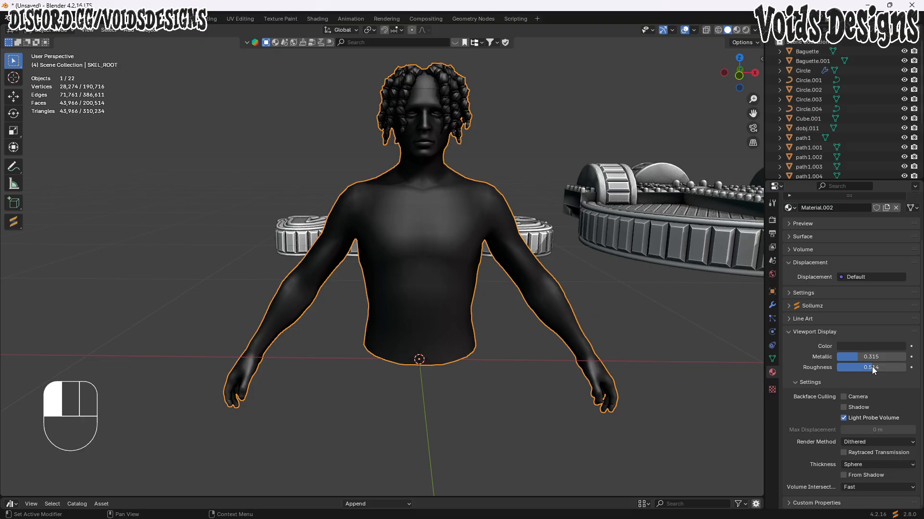
middle_drag(680, 192, 661, 225)
scroll(563, 220, down, 3)
scroll(534, 229, up, 1)
click(532, 230)
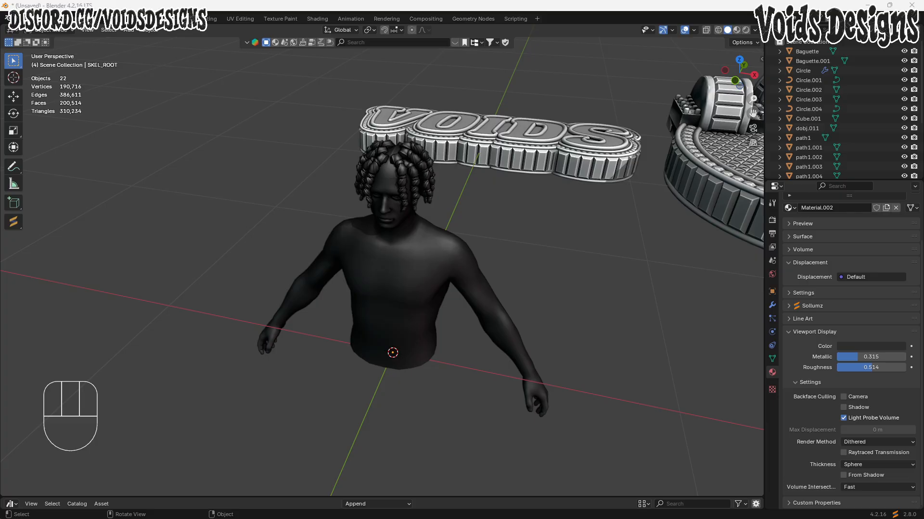
- Switch to the Discord window and look through the numbered chain pictures in the chain-models channel
drag(0, 82, 458, 83)
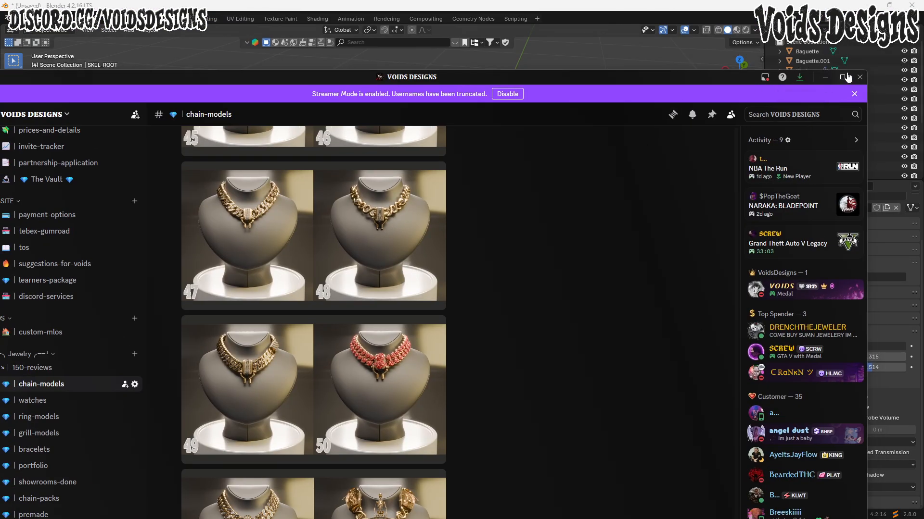
click(845, 77)
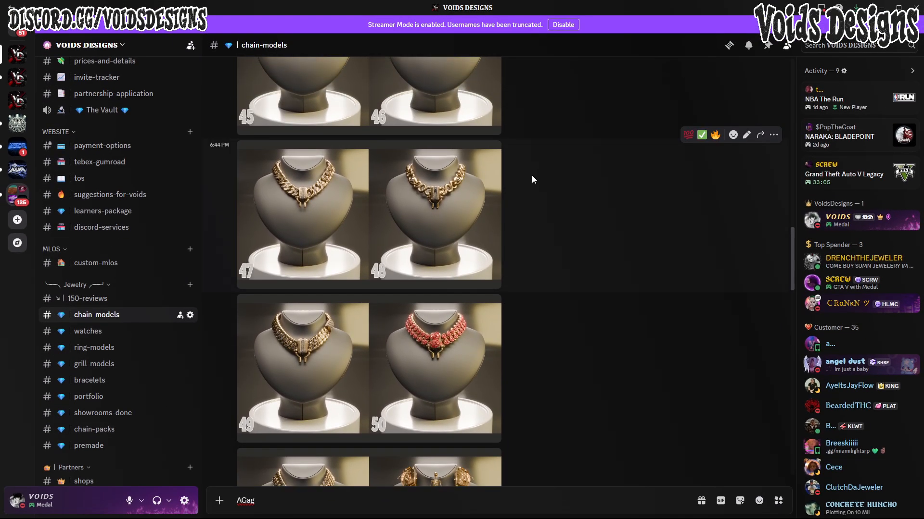
scroll(534, 207, up, 6)
scroll(432, 281, up, 10)
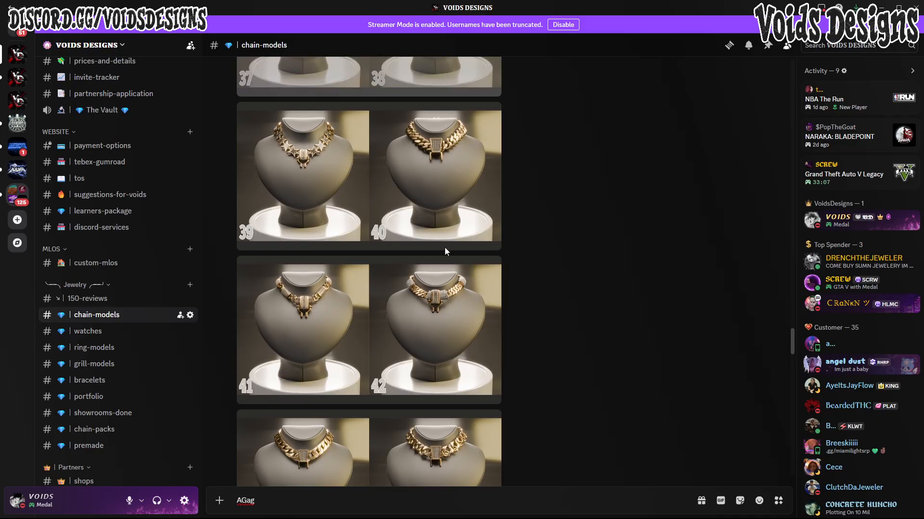
scroll(469, 288, up, 15)
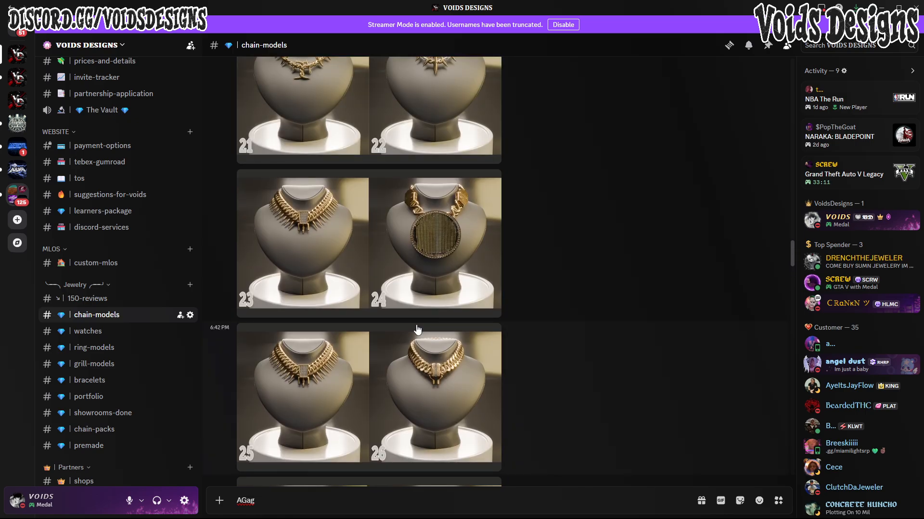
scroll(417, 329, up, 8)
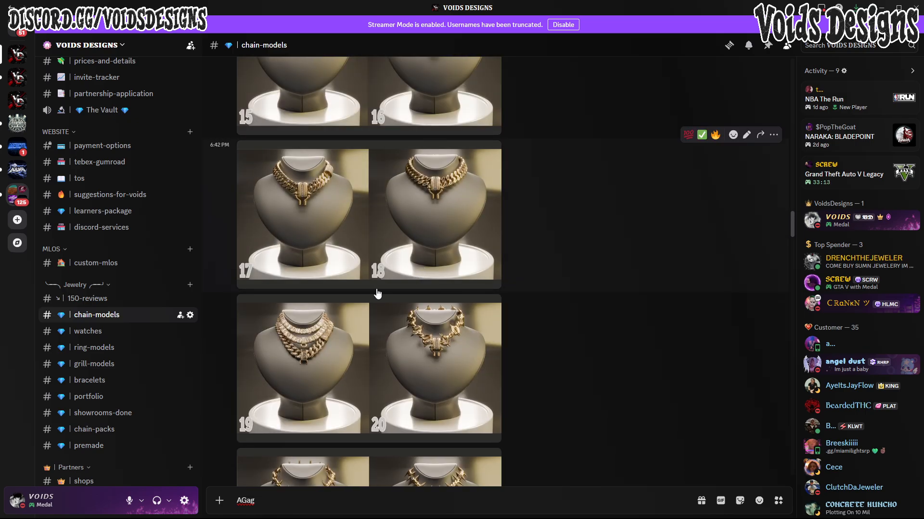
scroll(381, 279, up, 12)
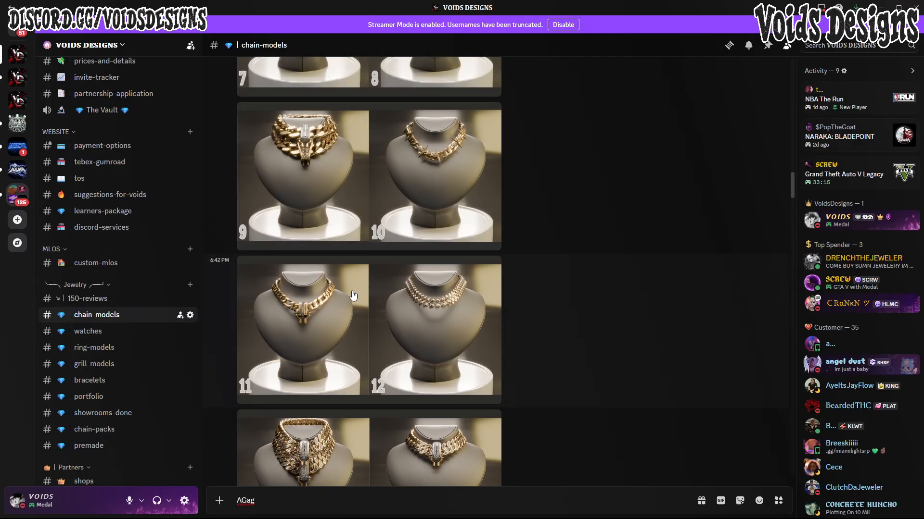
scroll(337, 308, up, 15)
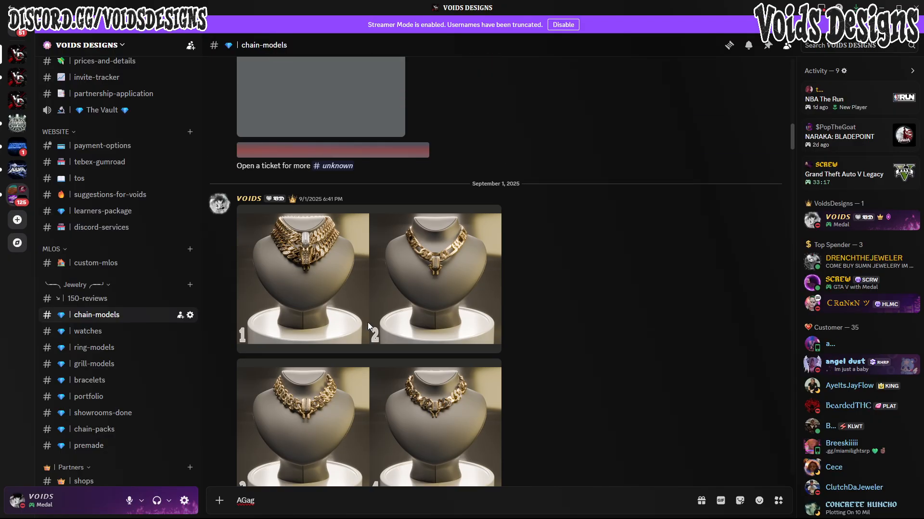
scroll(341, 326, down, 20)
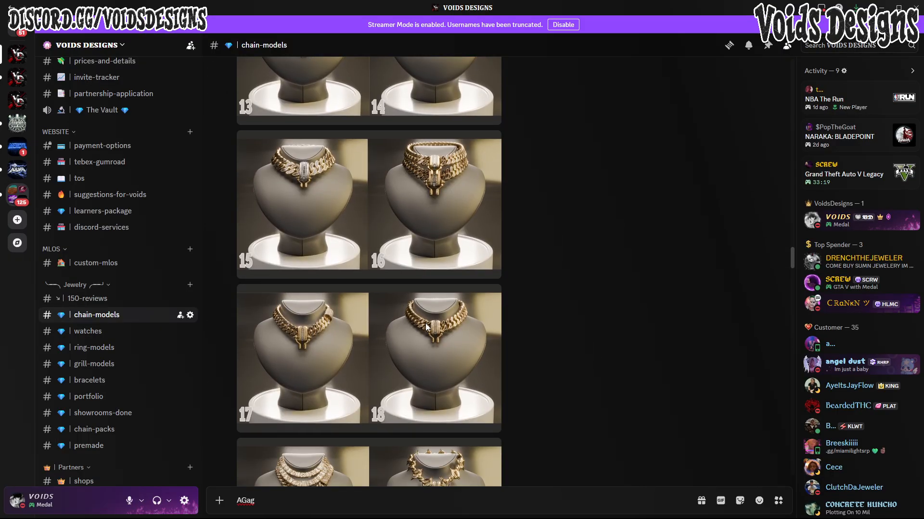
scroll(433, 329, down, 20)
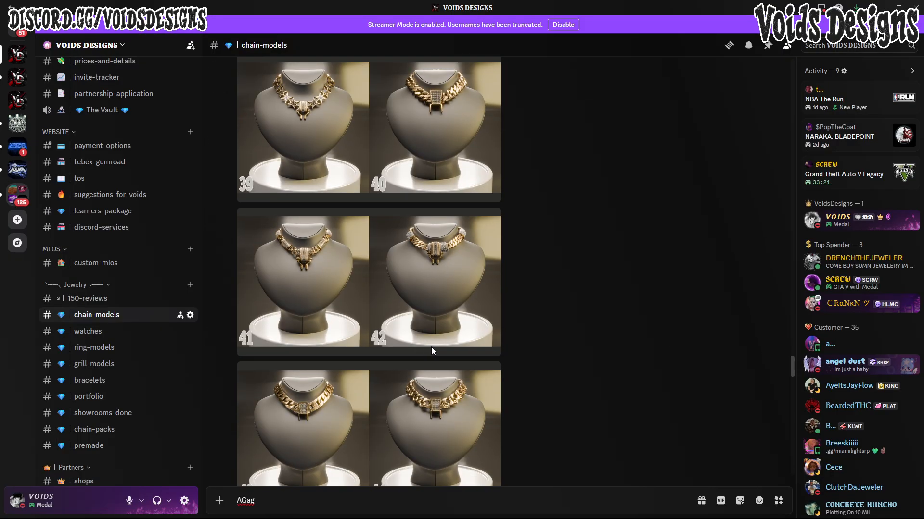
scroll(446, 356, down, 15)
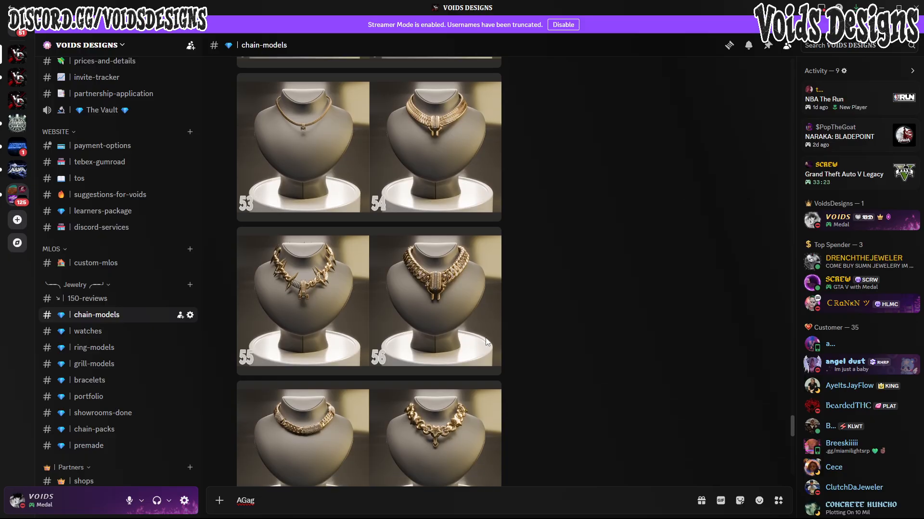
scroll(496, 351, down, 8)
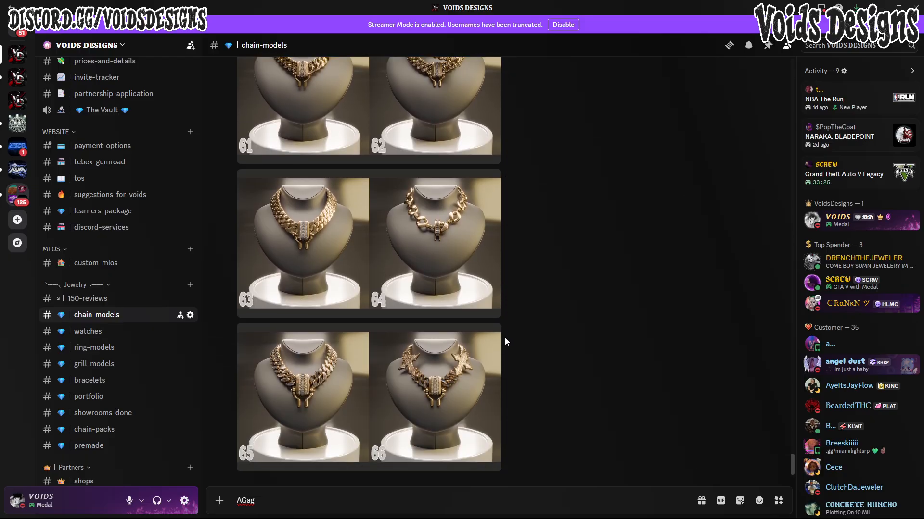
- Look back through the chain pictures, enlarge the one of models 19 and 20, and return to Blender
scroll(410, 357, up, 15)
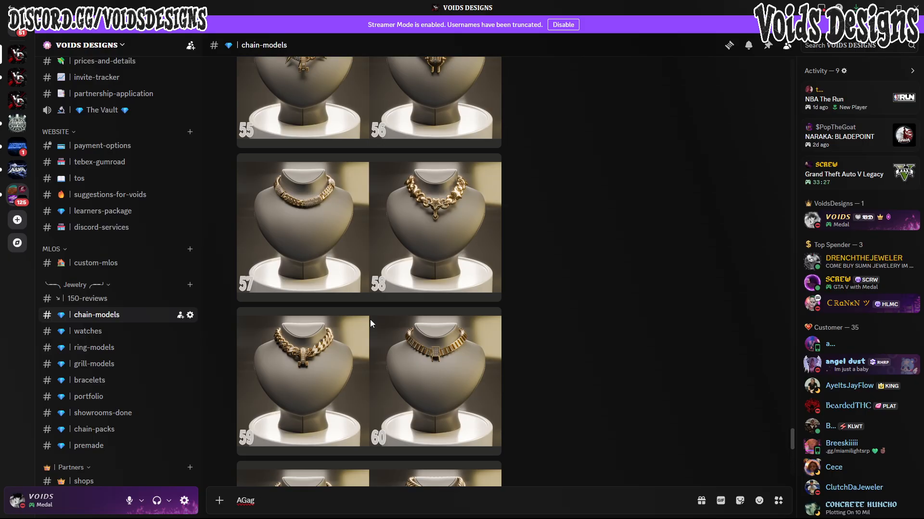
scroll(359, 316, up, 15)
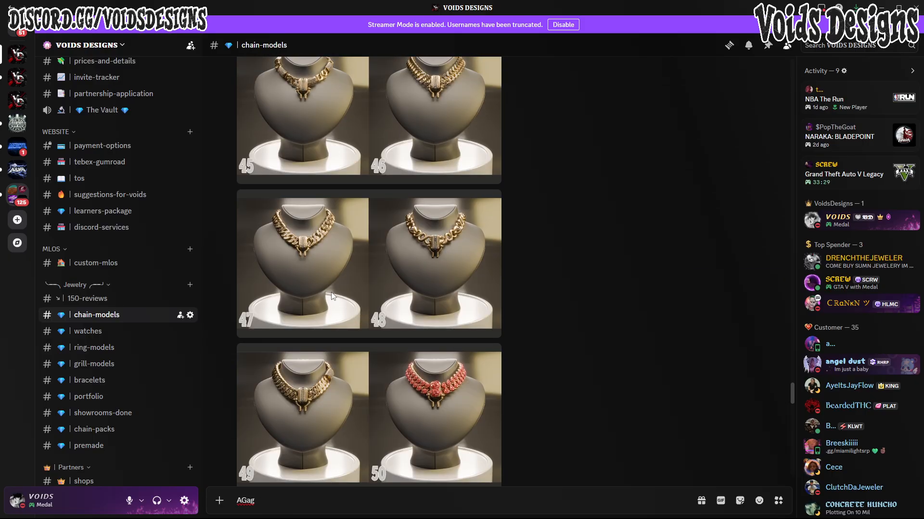
scroll(327, 271, up, 15)
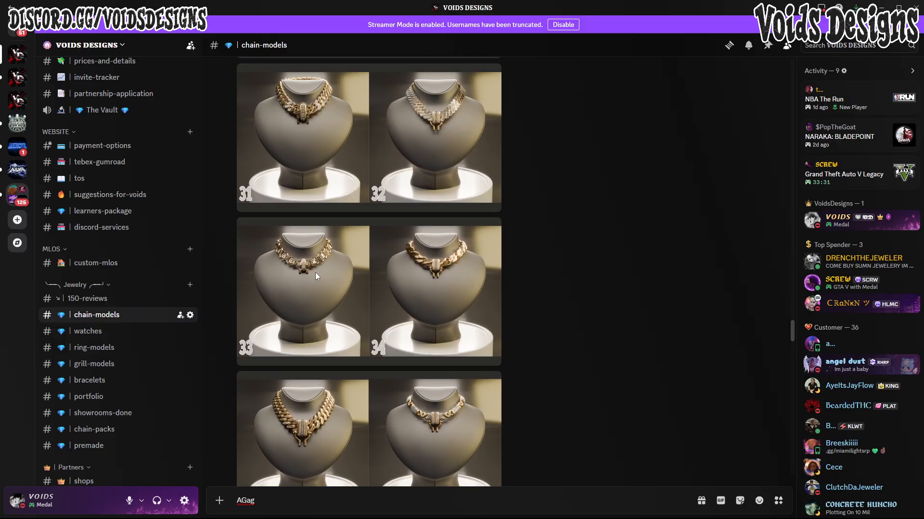
scroll(304, 272, up, 12)
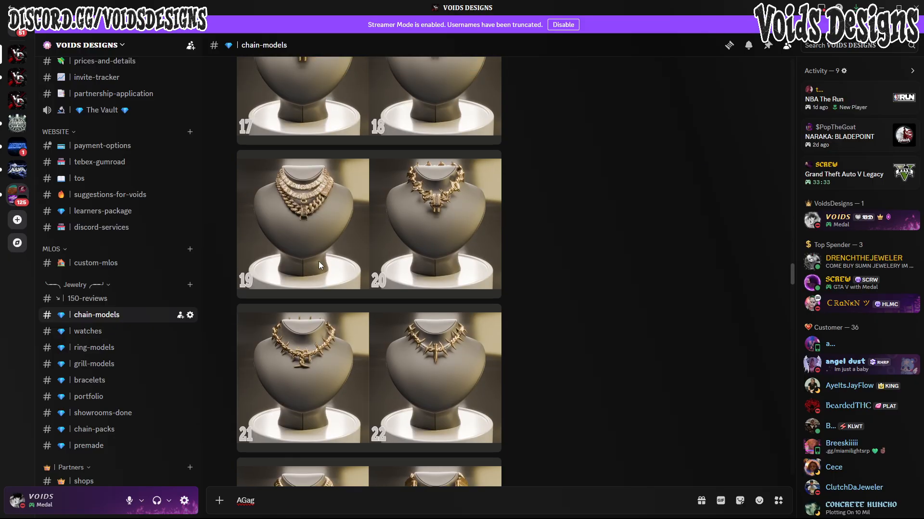
click(296, 400)
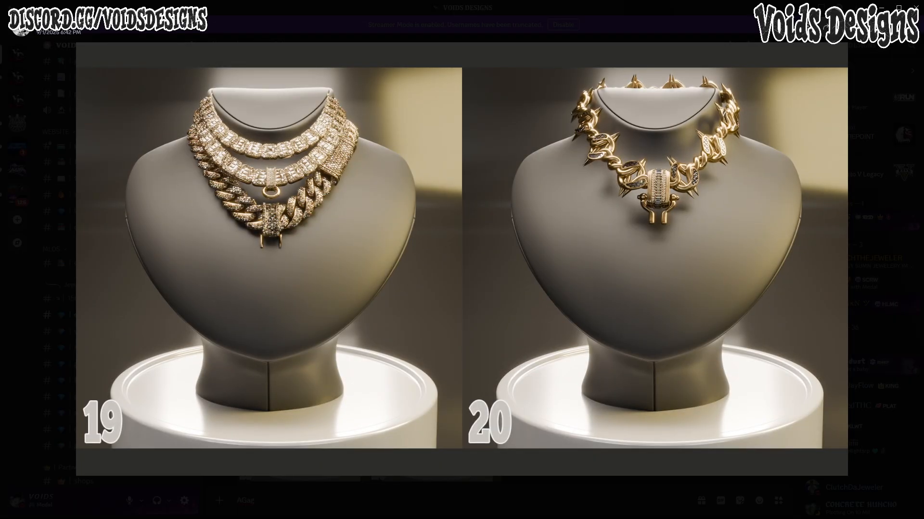
key(Escape)
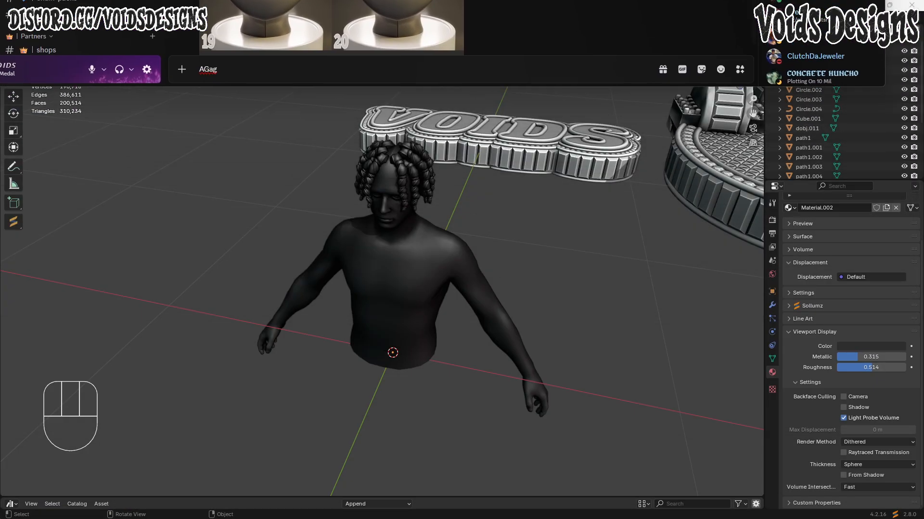
click(701, 132)
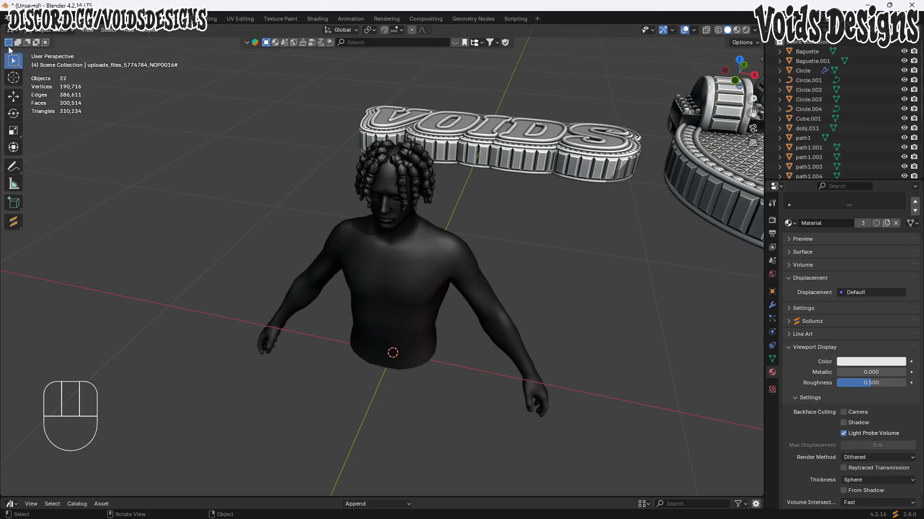
- Start a Wavefront OBJ import and navigate to the folder D:\backup\ORGANIZED CHAIN MODELS\MODEL 19
click(22, 18)
mouse_move(50, 154)
click(157, 193)
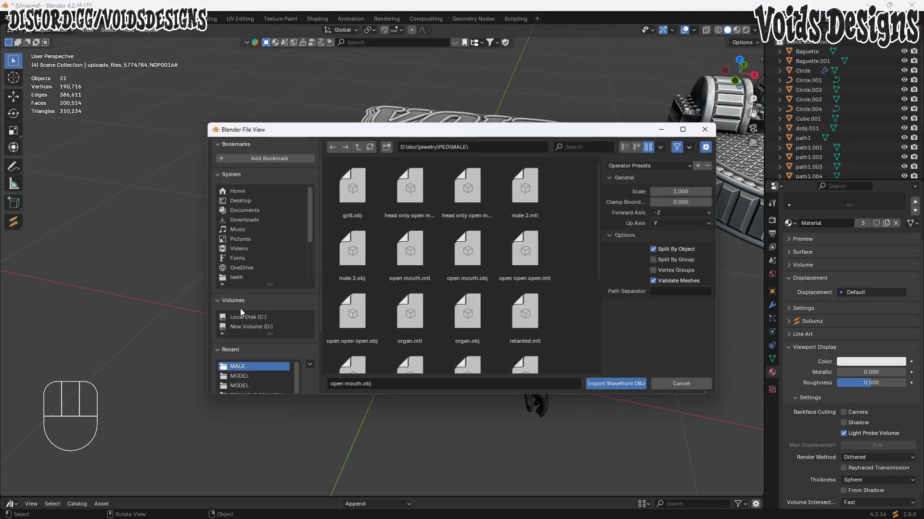
click(345, 258)
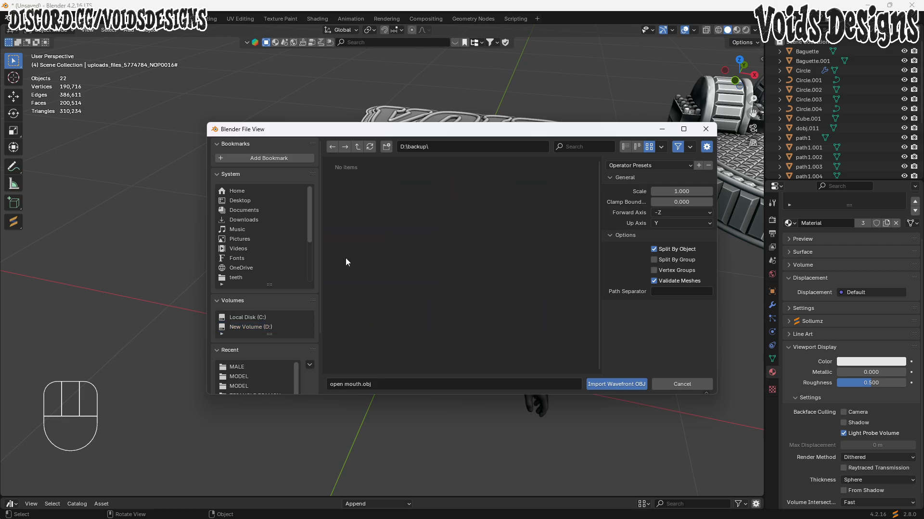
scroll(397, 263, down, 3)
scroll(406, 277, down, 5)
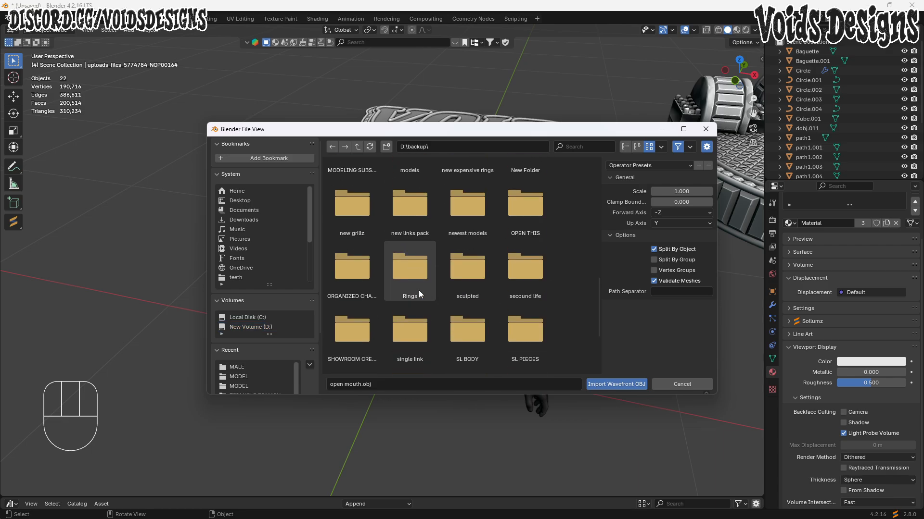
click(358, 261)
scroll(481, 284, down, 5)
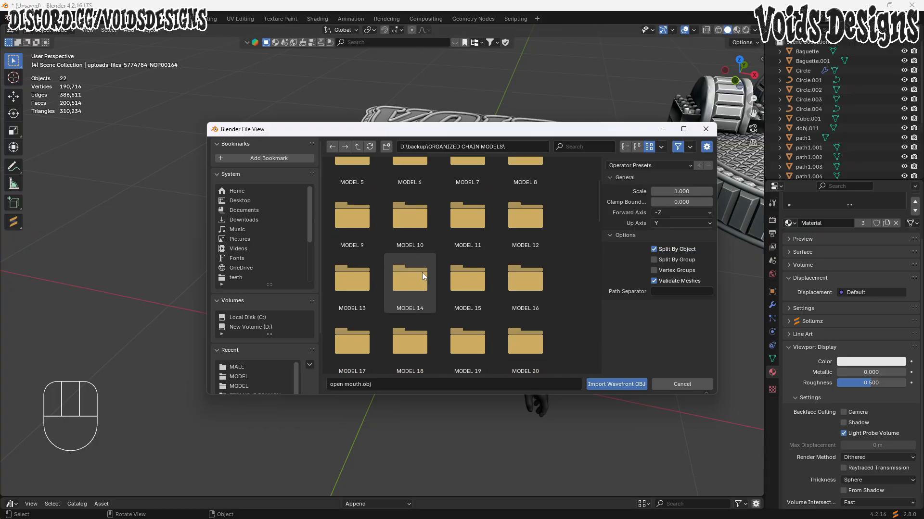
double_click(461, 301)
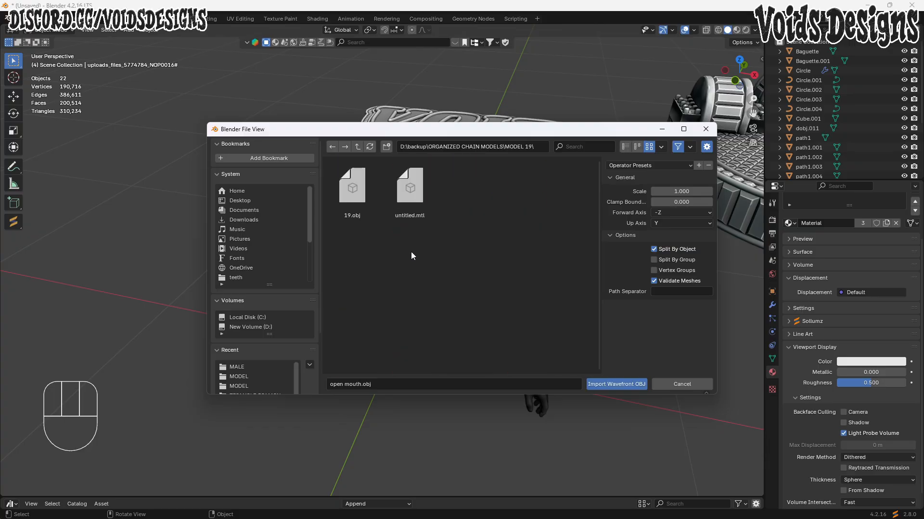
- Import the chain model 19.obj and inspect it around the body's neck
click(420, 190)
double_click(356, 192)
middle_drag(365, 196, 596, 97)
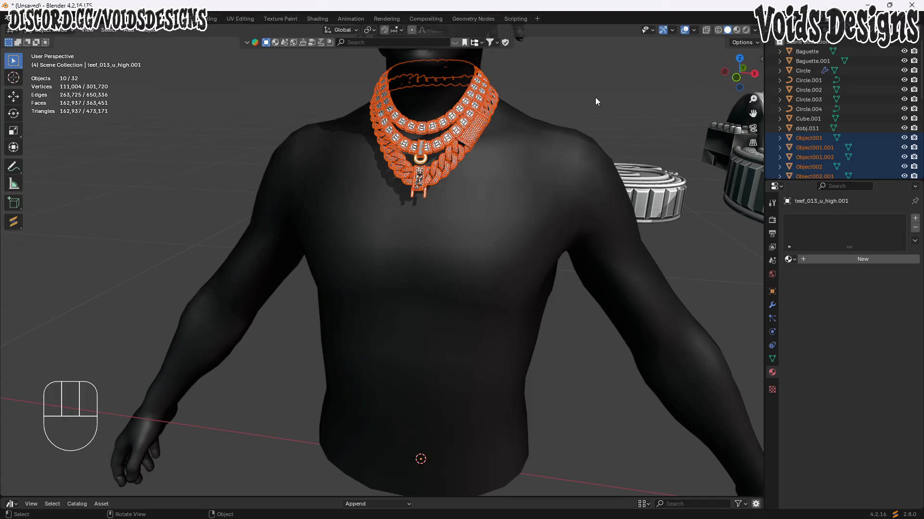
drag(747, 109, 745, 108)
drag(752, 113, 677, 250)
- Set the origins of the imported chain objects to their geometry
key(ctrl+z)
right_click(463, 224)
mouse_move(428, 264)
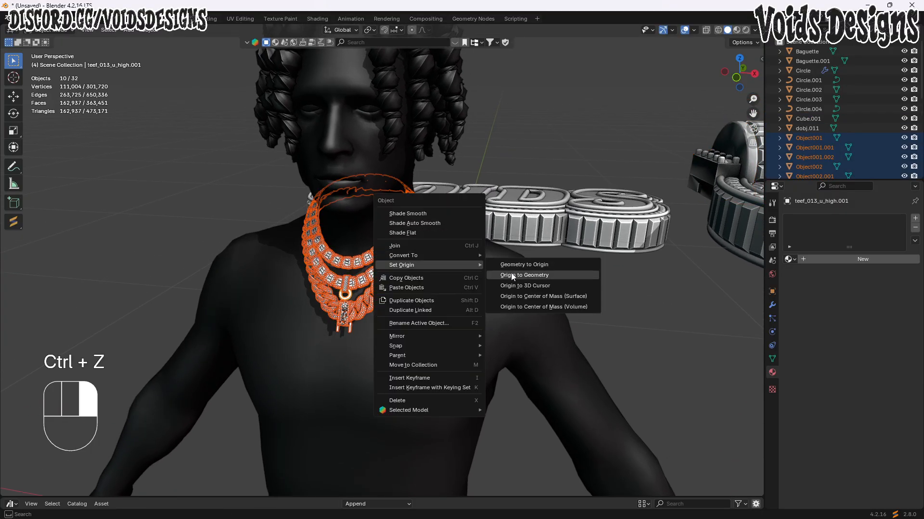
click(539, 275)
key(s)
key(Escape)
- Scale the chain slightly and shift it along Y so it sits around the neck, and deselect it
key(g)
key(y)
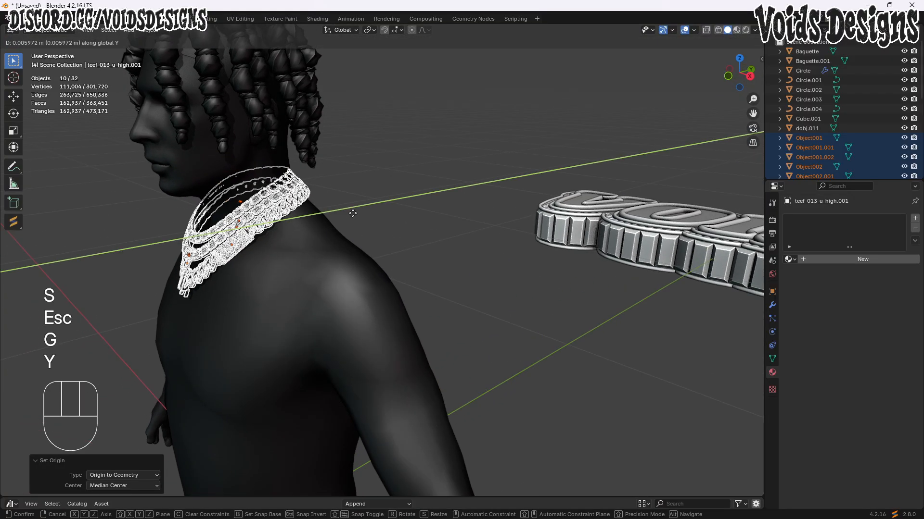
key(s)
click(356, 214)
middle_drag(357, 211, 347, 201)
key(g)
key(y)
click(348, 200)
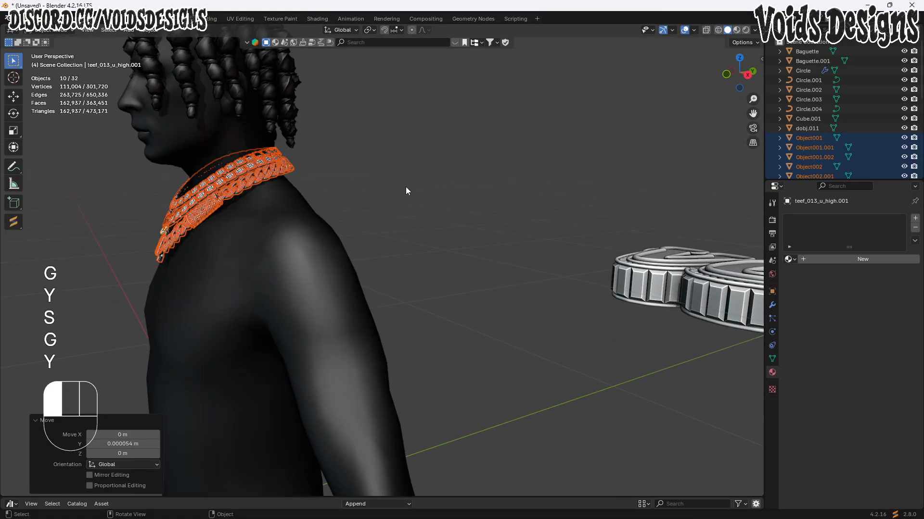
click(405, 187)
- Select all parts of the VOIDS lettering piece and rotate them 90° about the X axis
middle_drag(405, 187, 500, 229)
scroll(460, 185, down, 6)
scroll(501, 229, down, 4)
drag(496, 251, 463, 215)
middle_drag(458, 183, 433, 217)
key(g)
key(Escape)
key(r)
key(9)
key(0)
click(475, 172)
- Move the VOIDS piece about -2.84 m along Y, in front of the body
key(g)
key(y)
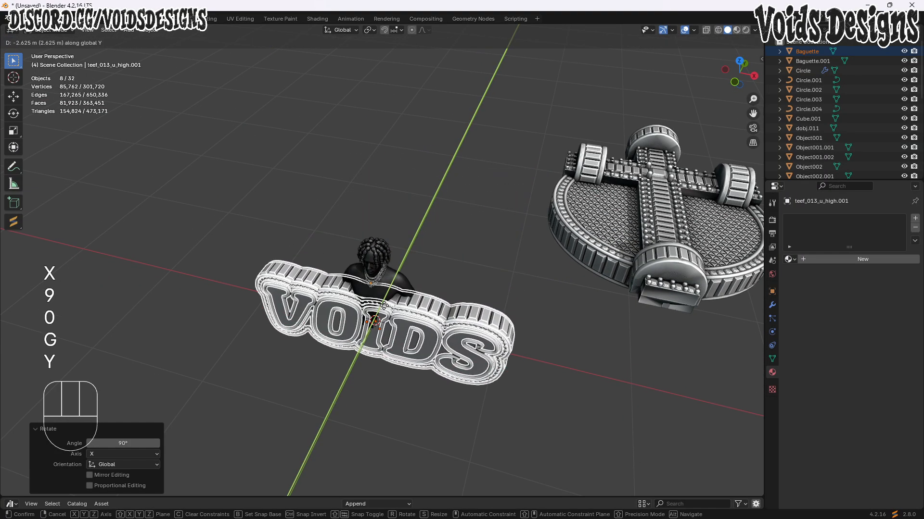
click(383, 304)
- In front view, scale the VOIDS piece to 0.175 and raise it about 0.451 m along Z to the chest
middle_drag(384, 305, 740, 95)
click(735, 79)
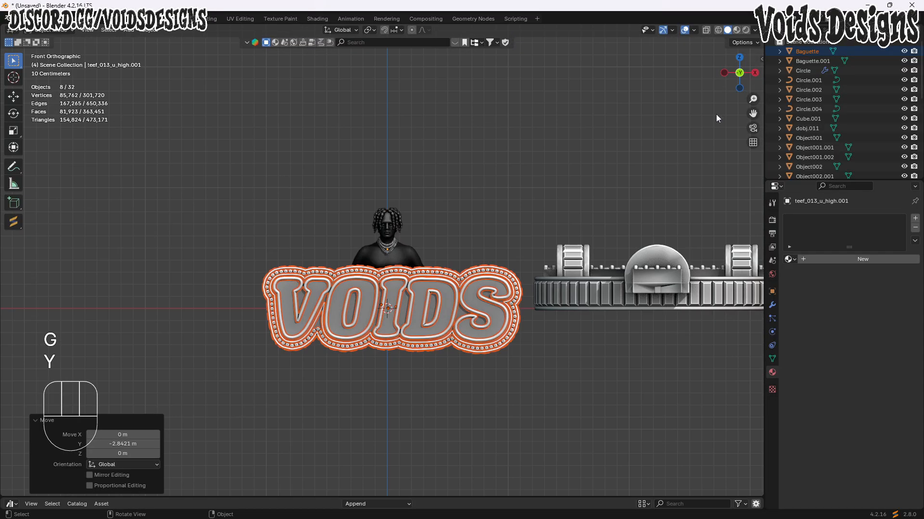
key(s)
click(467, 323)
scroll(445, 315, up, 4)
key(g)
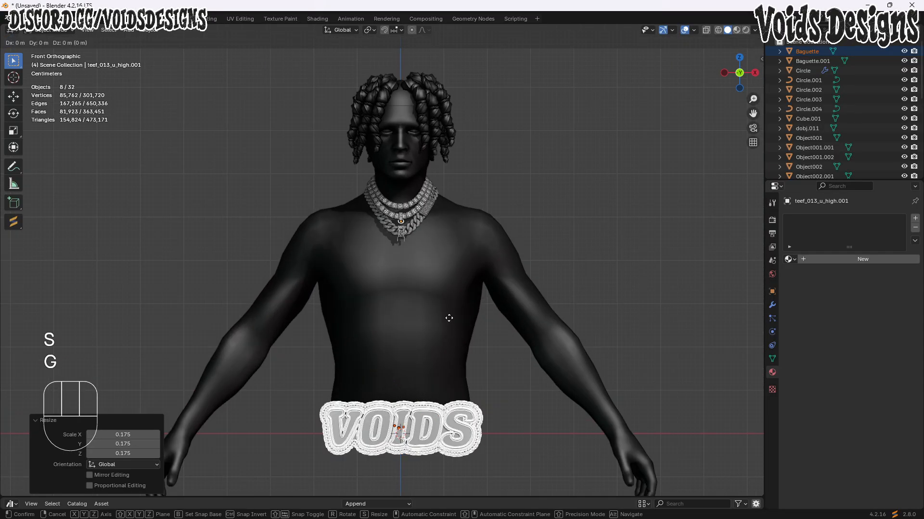
key(z)
click(667, 171)
- Shrink and center the VOIDS piece over the chain's clasp, fine-tuning its size with a scale of 1.165
scroll(667, 171, up, 2)
scroll(668, 171, up, 2)
drag(752, 114, 678, 197)
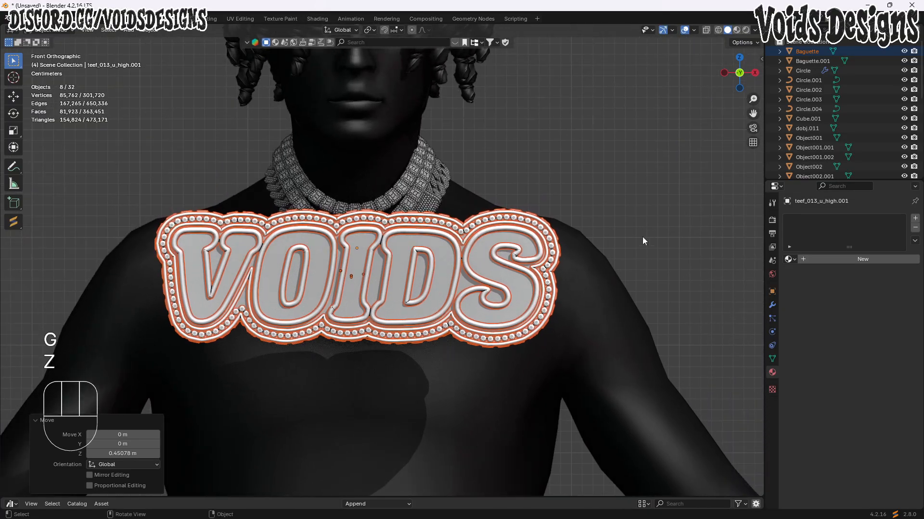
key(s)
click(463, 238)
key(s)
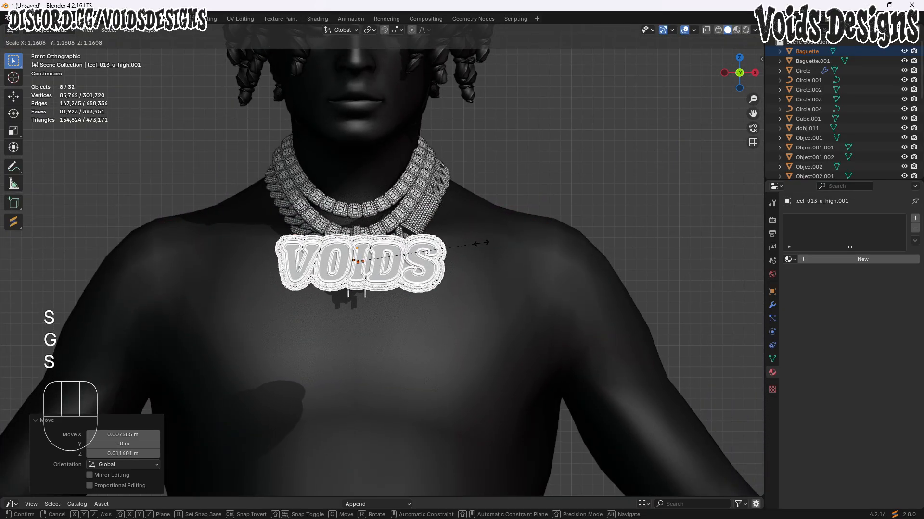
click(480, 239)
- In right side view, move the VOIDS piece about 0.151 m along Y up to the front of the chain
middle_drag(474, 243, 453, 260)
scroll(452, 260, down, 6)
click(755, 75)
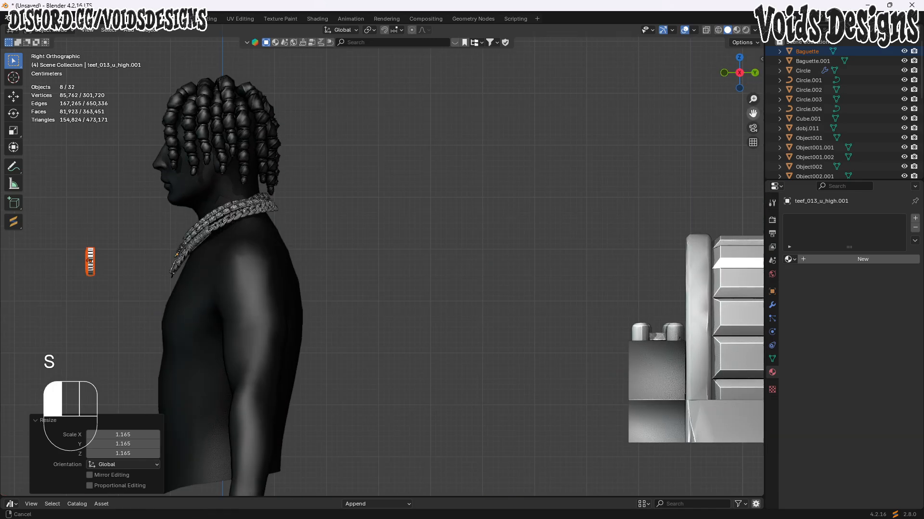
drag(753, 114, 923, 139)
scroll(438, 237, up, 5)
key(g)
key(y)
click(632, 240)
- Rotate the VOIDS piece 20.3° in the side view to follow the slope of the chain
scroll(632, 241, up, 3)
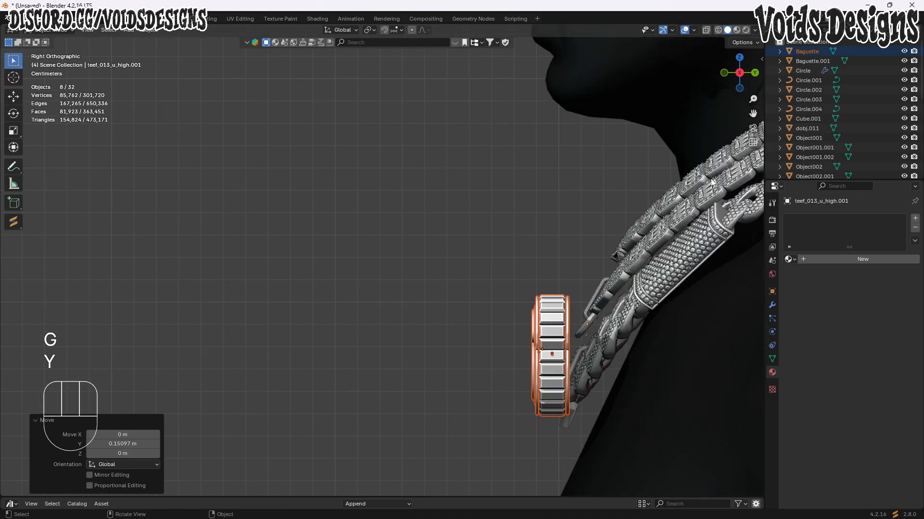
shift+middle_drag(686, 265, 513, 215)
key(r)
click(495, 271)
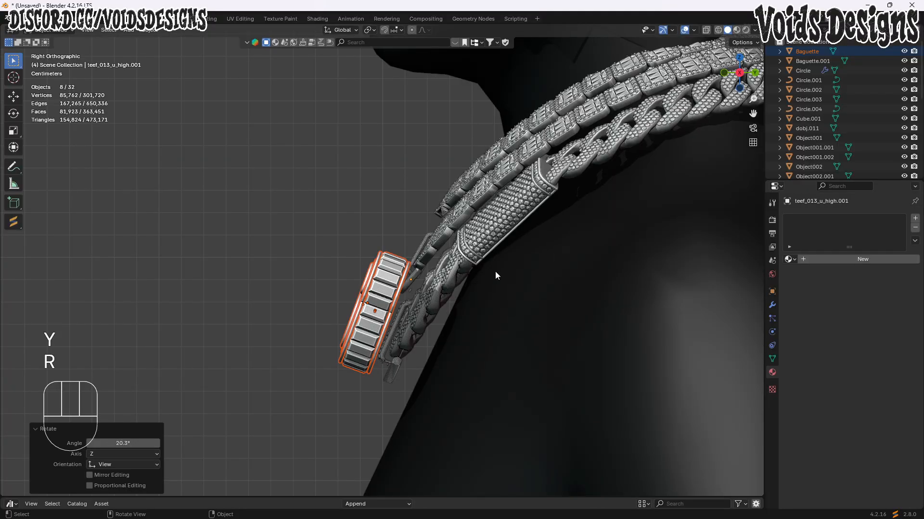
- In the side view, scale the VOIDS piece by 1.110 and move it up against the chain
key(g)
key(r)
key(s)
click(521, 265)
key(g)
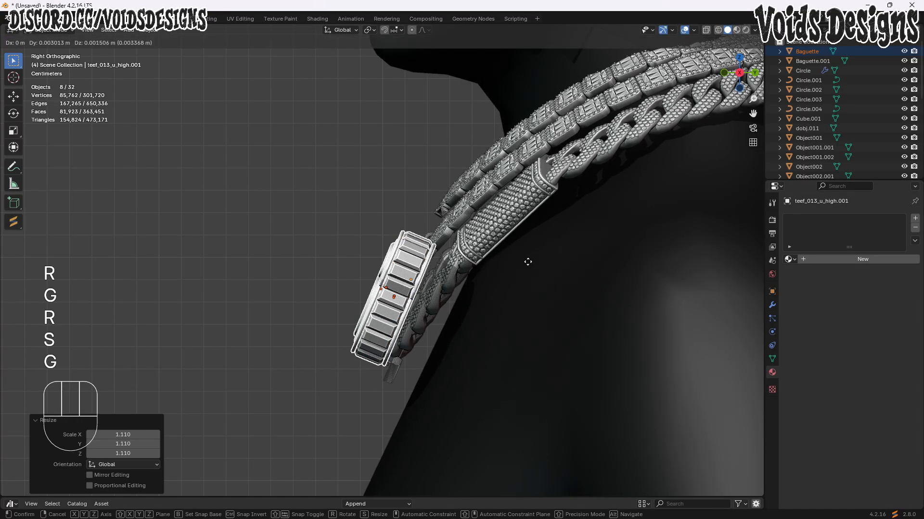
click(528, 263)
- Fine-tune the size of the VOIDS piece and shift it about 0.0014 m along Y against the chain
middle_drag(495, 270, 443, 269)
scroll(565, 256, down, 3)
key(s)
click(511, 269)
click(498, 268)
scroll(490, 264, down, 2)
key(s)
click(508, 259)
scroll(452, 294, up, 4)
scroll(444, 269, up, 3)
click(450, 265)
middle_drag(451, 265, 505, 267)
scroll(519, 262, down, 4)
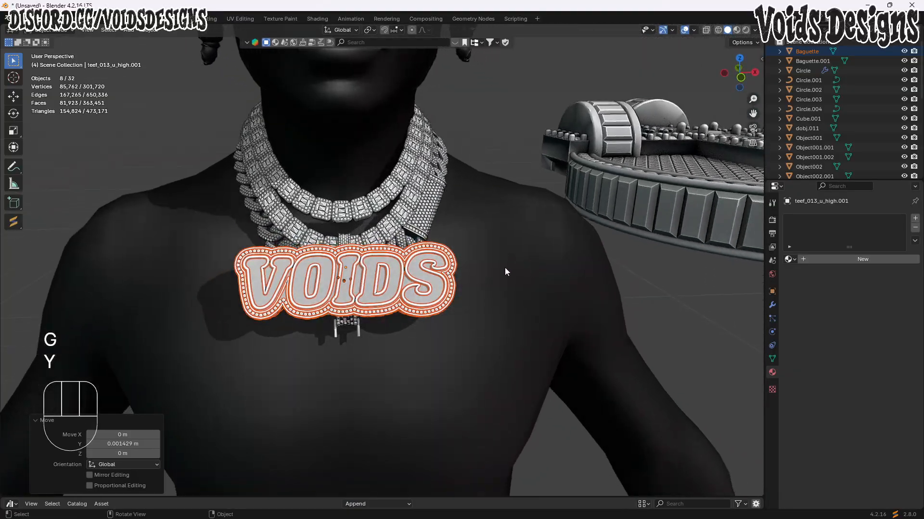
- Center the VOIDS piece along X under the chain and deselect it
key(s)
key(g)
key(x)
click(515, 114)
click(514, 113)
scroll(481, 143, down, 3)
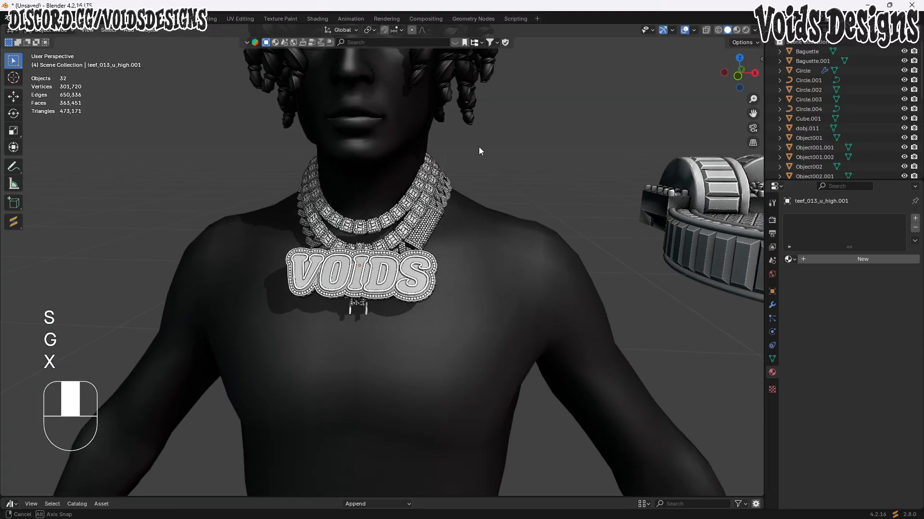
- Select all parts of the round cross medallion and rotate them 90° about X to stand upright
scroll(478, 154, down, 4)
middle_drag(478, 163, 553, 198)
scroll(534, 187, down, 3)
scroll(577, 217, down, 2)
drag(663, 258, 503, 100)
text(rx90)
key(Return)
middle_drag(503, 101, 528, 102)
- Move the medallion about -2.507 m along Y and, in front view, set its parts' origins to their geometry
key(g)
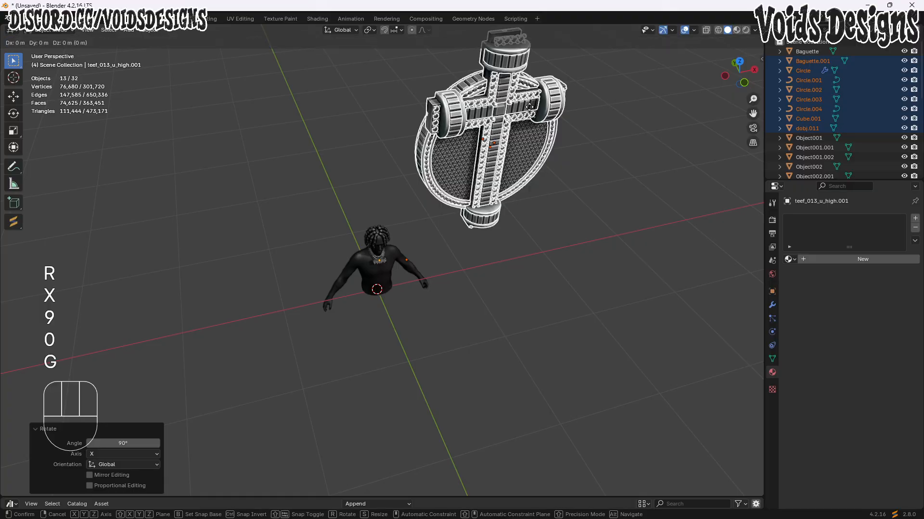
key(y)
click(686, 163)
click(744, 83)
right_click(533, 192)
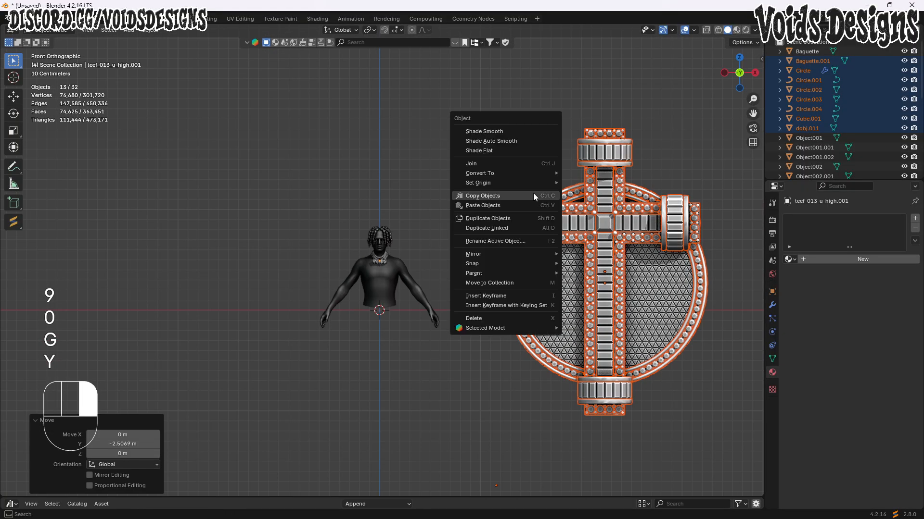
mouse_move(534, 183)
click(601, 185)
- Move the medallion about -2.053 m along X, shrink it with a final scale of 0.429, and bring it to the chest
key(g)
key(x)
click(394, 198)
key(s)
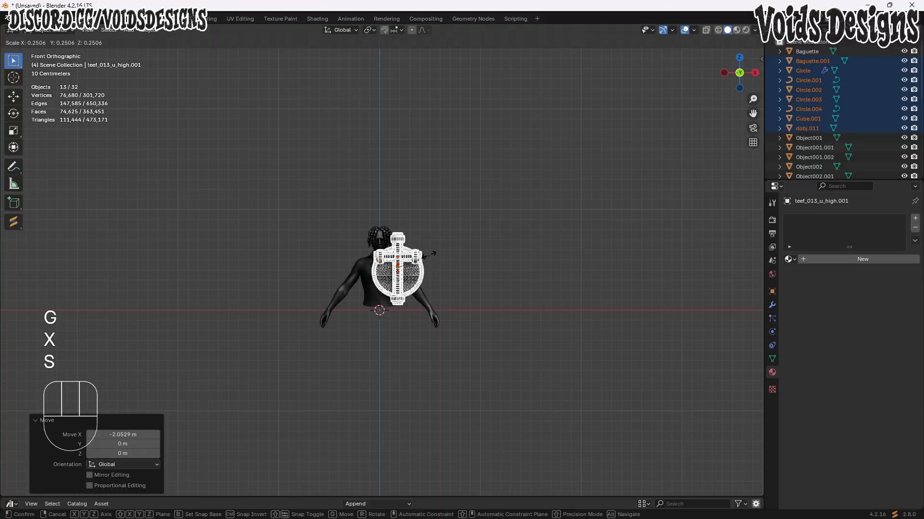
click(417, 261)
scroll(523, 300, up, 11)
key(s)
key(g)
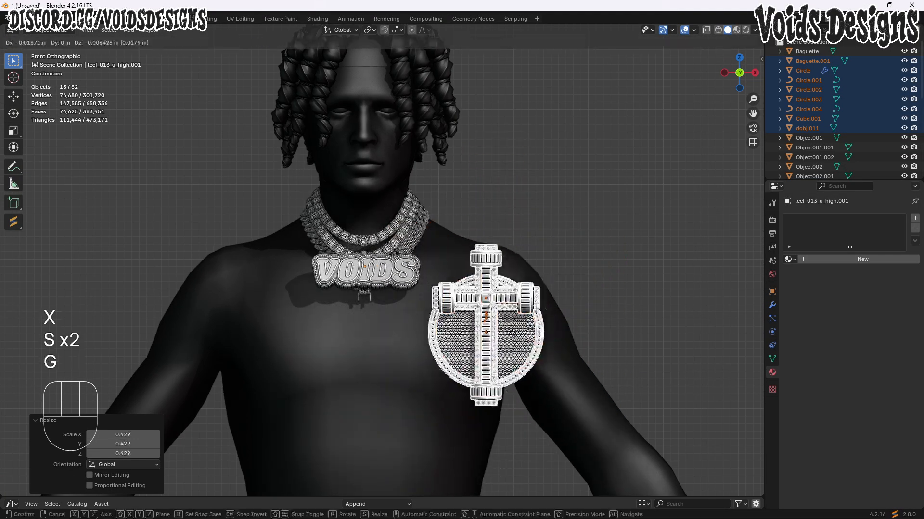
click(458, 378)
- Scale the medallion by 0.683, place it centrally below the VOIDS piece, and enlarge it by 1.068
scroll(459, 378, up, 3)
key(s)
click(432, 388)
key(g)
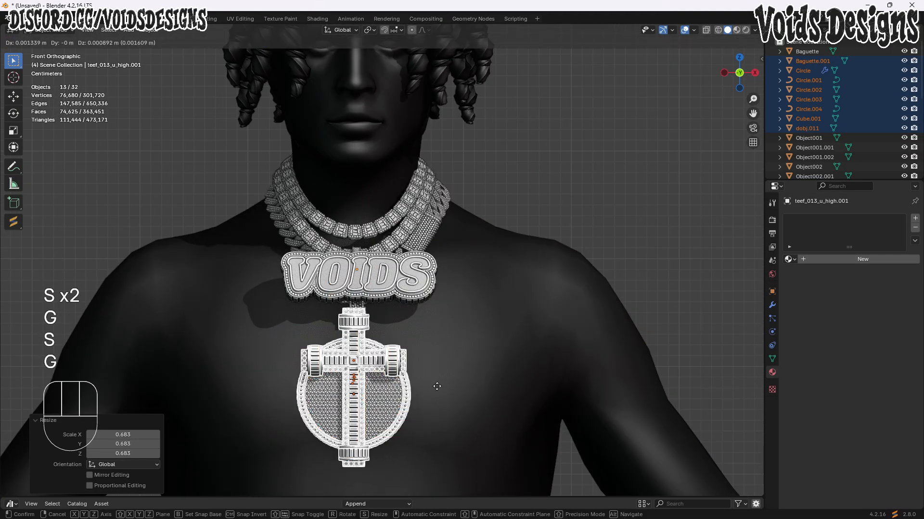
click(438, 382)
key(s)
click(446, 384)
- In right side view, move the medallion about 0.474 m along Y and 0.011 m along Z to the chest
middle_drag(446, 383, 407, 373)
scroll(407, 372, down, 3)
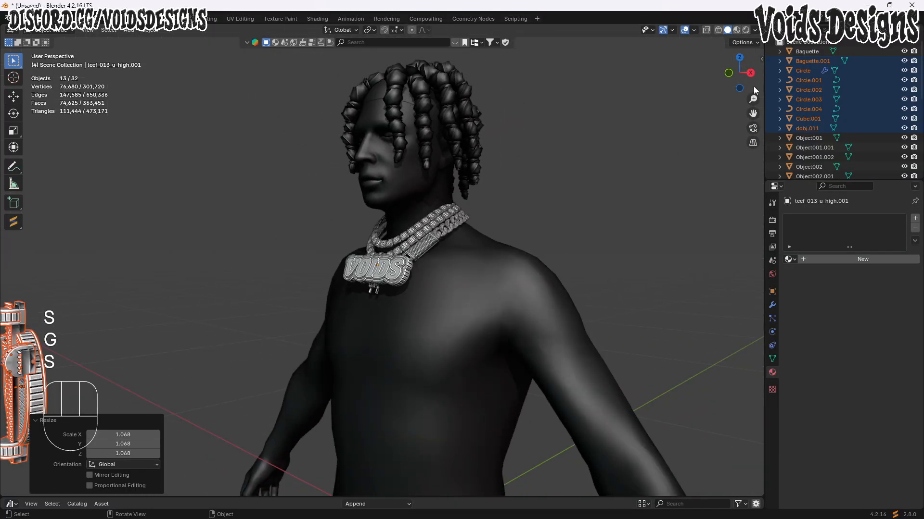
click(750, 77)
key(r)
key(Escape)
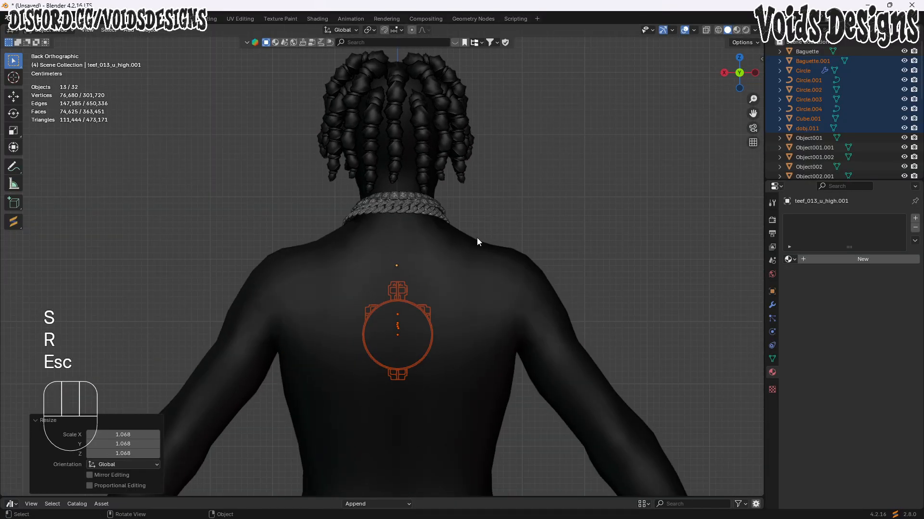
click(724, 74)
scroll(470, 293, up, 2)
key(g)
click(508, 168)
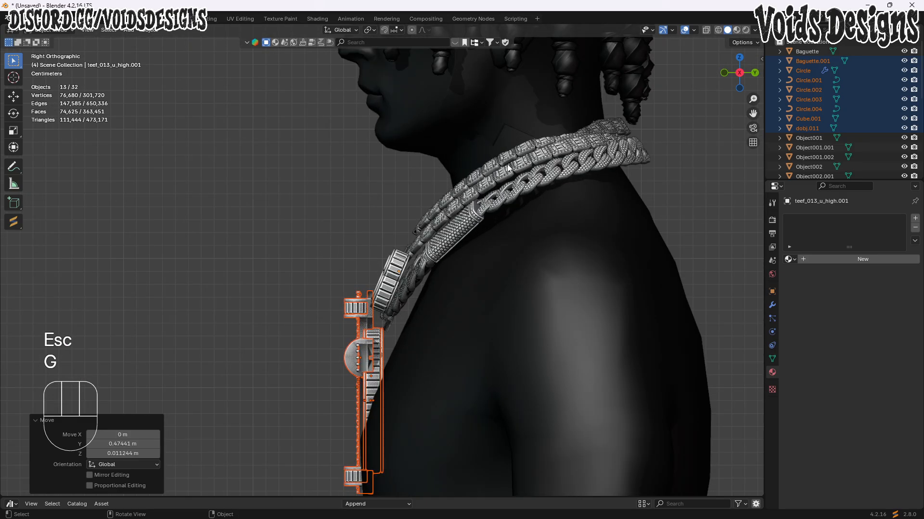
- Rotate the medallion 21.3° in the side view and shift it about -0.008 m in Y and -0.006 m in Z
scroll(508, 168, up, 2)
shift+middle_drag(451, 383, 421, 209)
key(r)
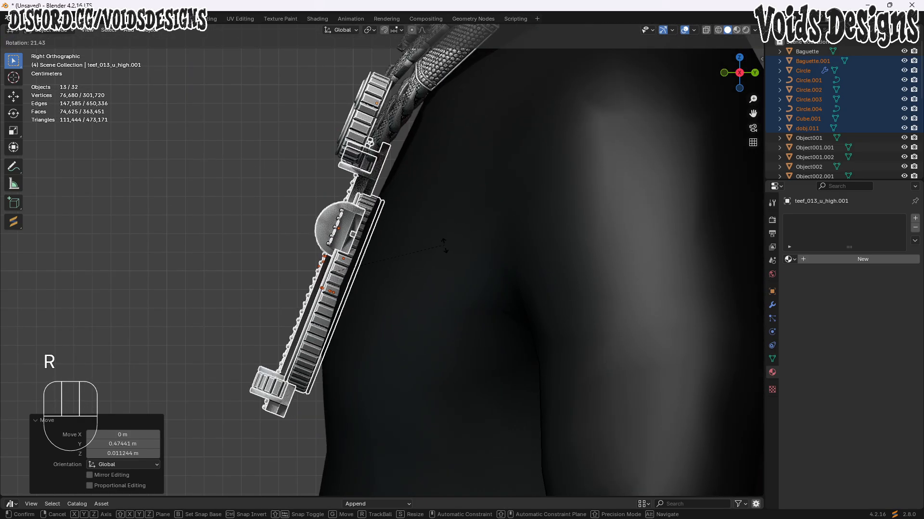
click(444, 245)
key(g)
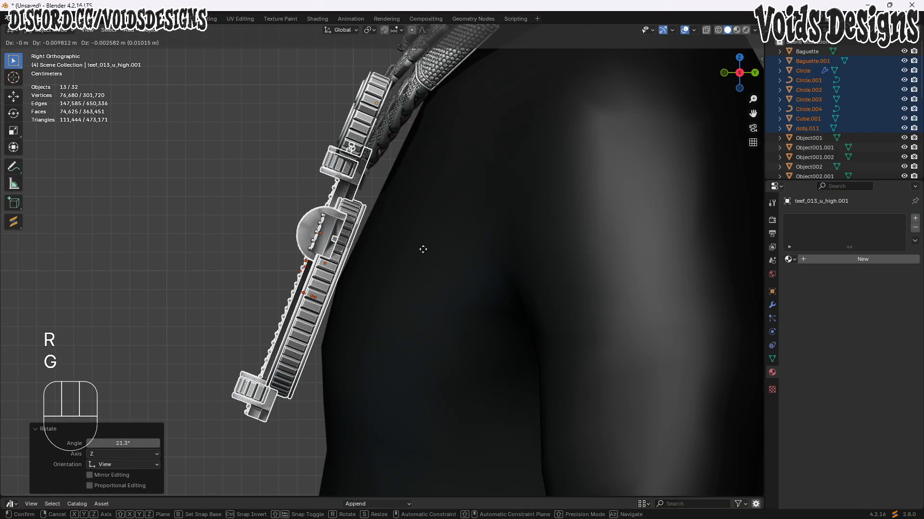
click(416, 262)
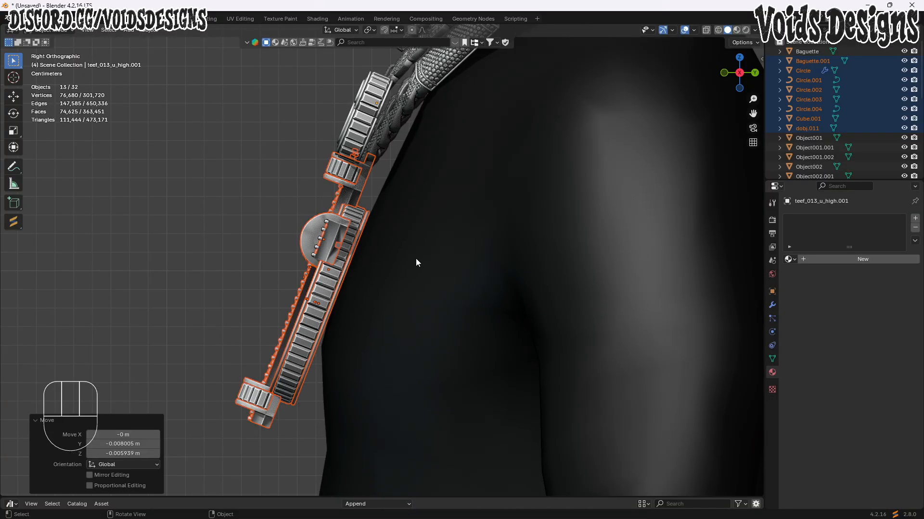
- Nudge the medallion about -0.00015 m along Z beneath the VOIDS piece
middle_drag(416, 262, 495, 279)
scroll(495, 278, down, 2)
key(g)
key(z)
click(420, 293)
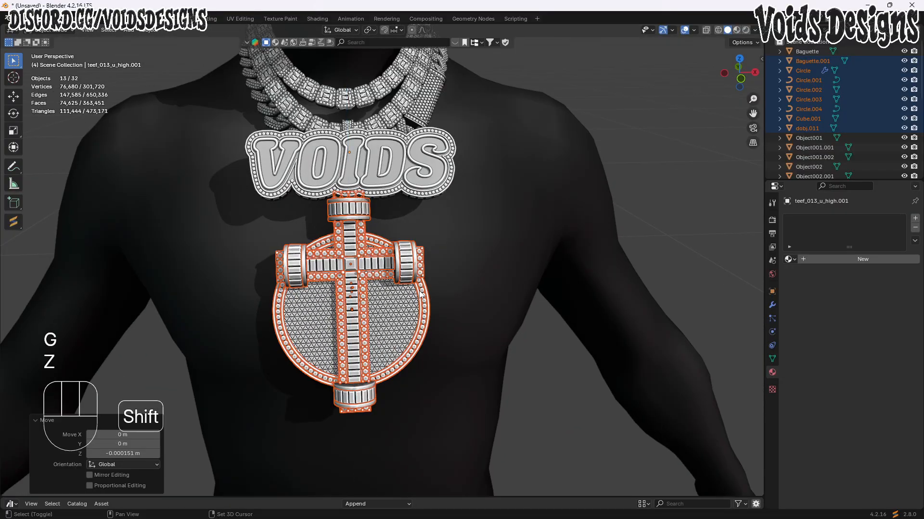
- Adjust the medallion along X to center it under the VOIDS piece, keeping its parts selected
middle_drag(419, 294, 409, 280)
scroll(489, 241, down, 3)
key(g)
key(x)
click(488, 238)
click(556, 244)
middle_drag(556, 244, 574, 241)
scroll(574, 240, down, 3)
scroll(472, 286, up, 3)
key(ctrl+z)
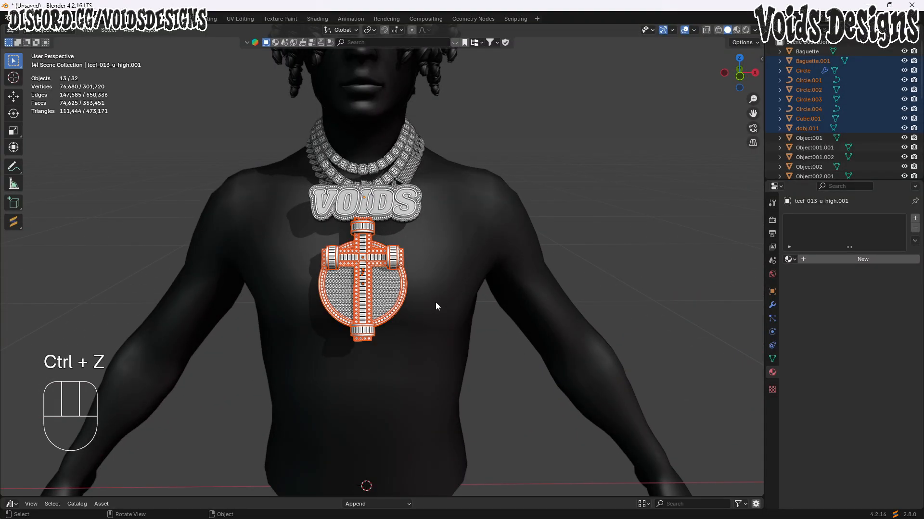
- Scale the medallion by 0.932 and raise it along Z to meet the VOIDS piece
key(s)
click(399, 303)
scroll(399, 303, up, 5)
key(g)
key(z)
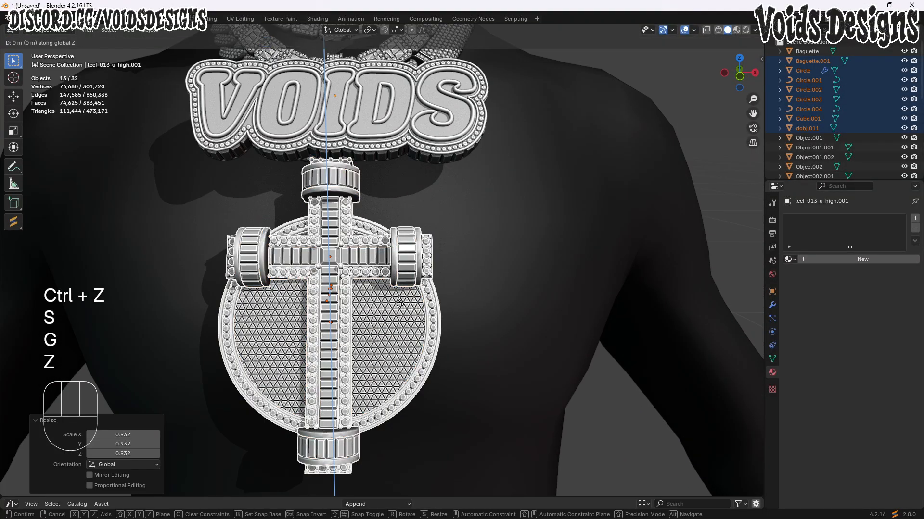
click(429, 241)
- Adjust the medallion's depth along Y, deselect it, and check the assembled pendant on the chest
middle_drag(429, 241, 332, 217)
key(g)
key(y)
click(342, 219)
scroll(308, 207, down, 2)
click(242, 180)
middle_drag(242, 181, 347, 312)
scroll(355, 306, up, 6)
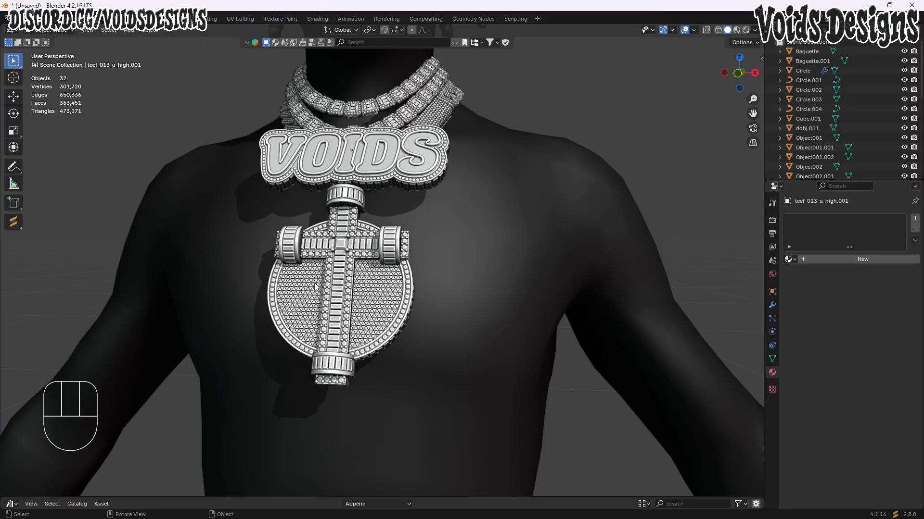
- Switch to the VoidsDesigns Gumroad store, view the Full Chain Tutorial Package page, and return to the package listing
mouse_move(477, 510)
mouse_move(379, 508)
click(428, 402)
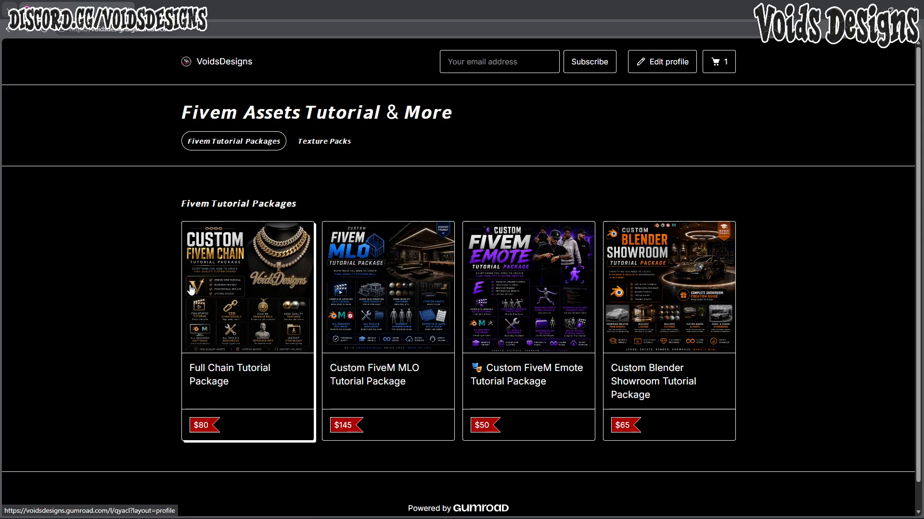
click(263, 311)
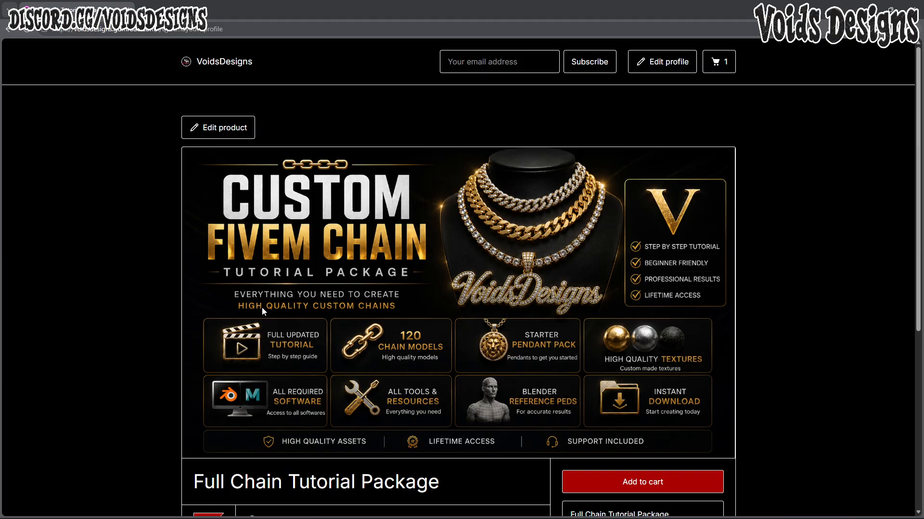
scroll(339, 308, down, 1)
key(alt+Left)
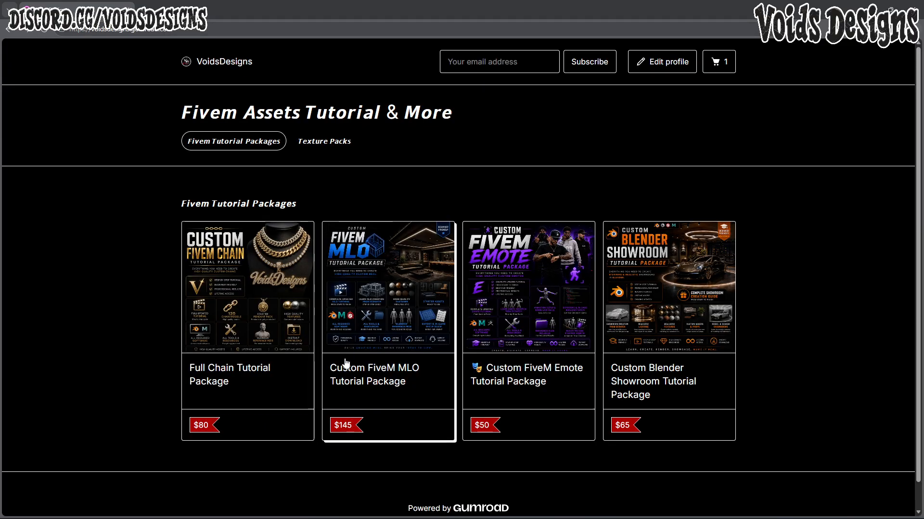